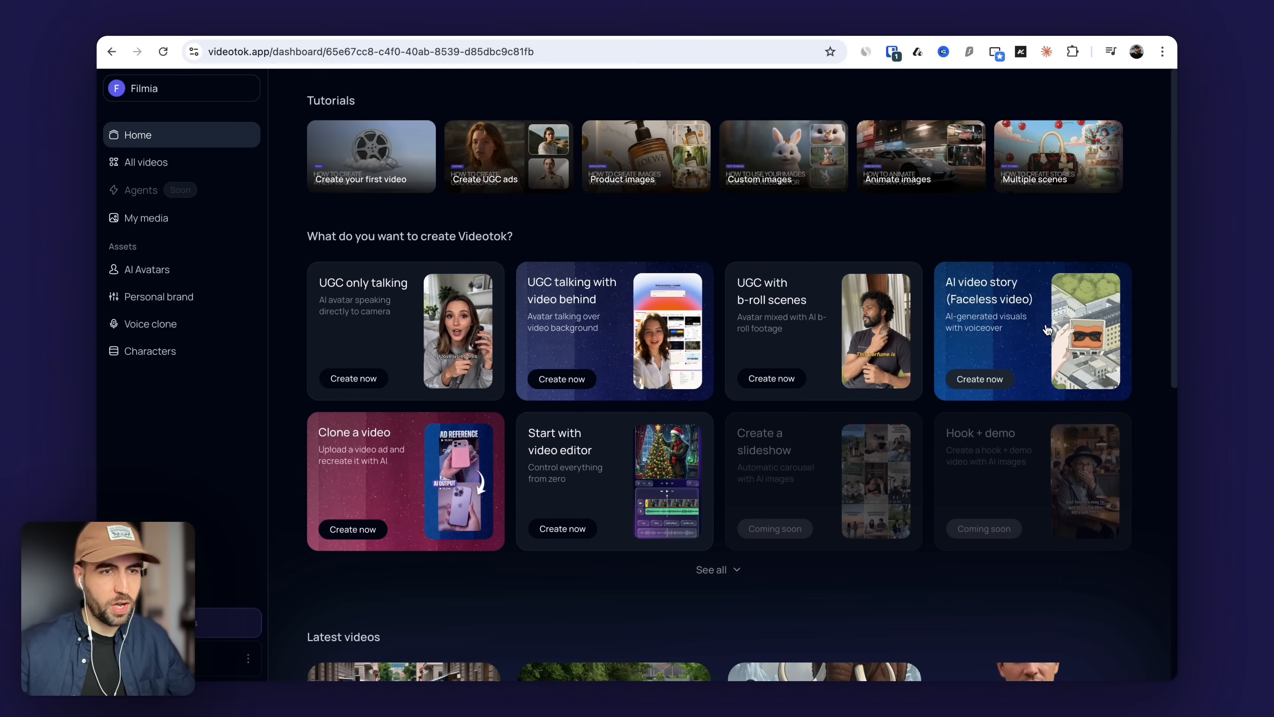
Start a project in the video editor from scratch and review the available generation types and image models
click(562, 529)
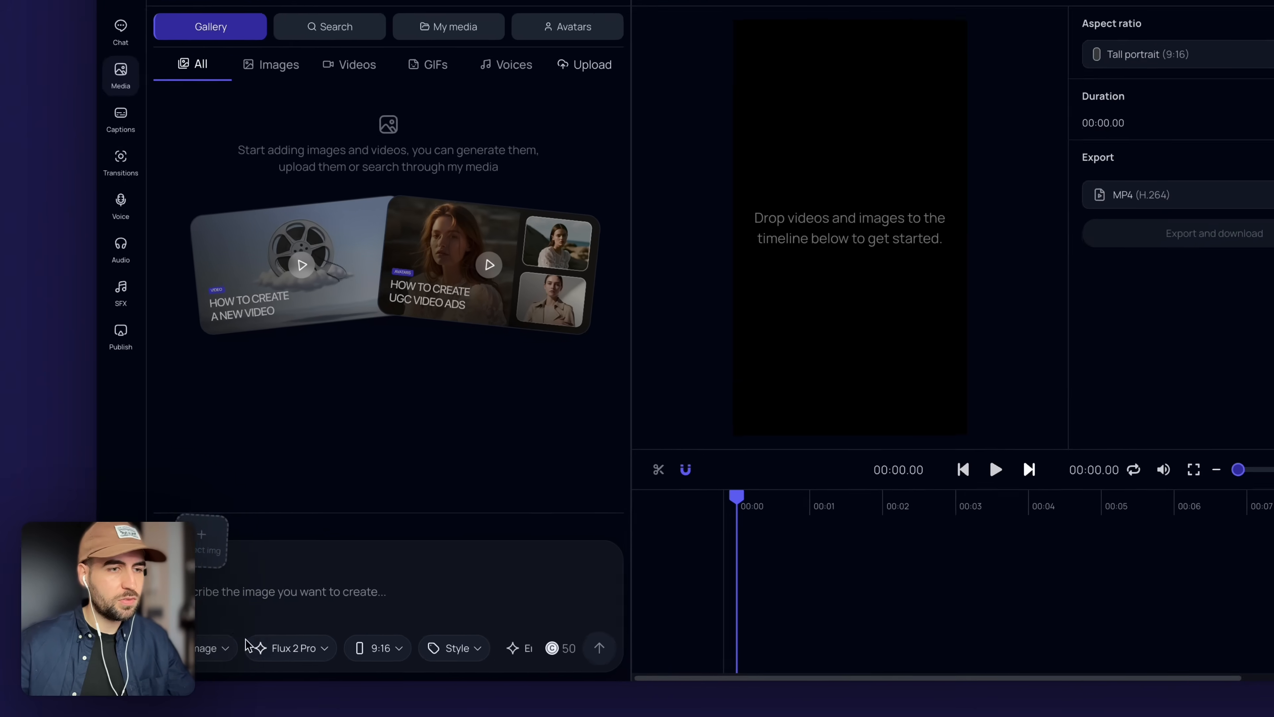
click(216, 648)
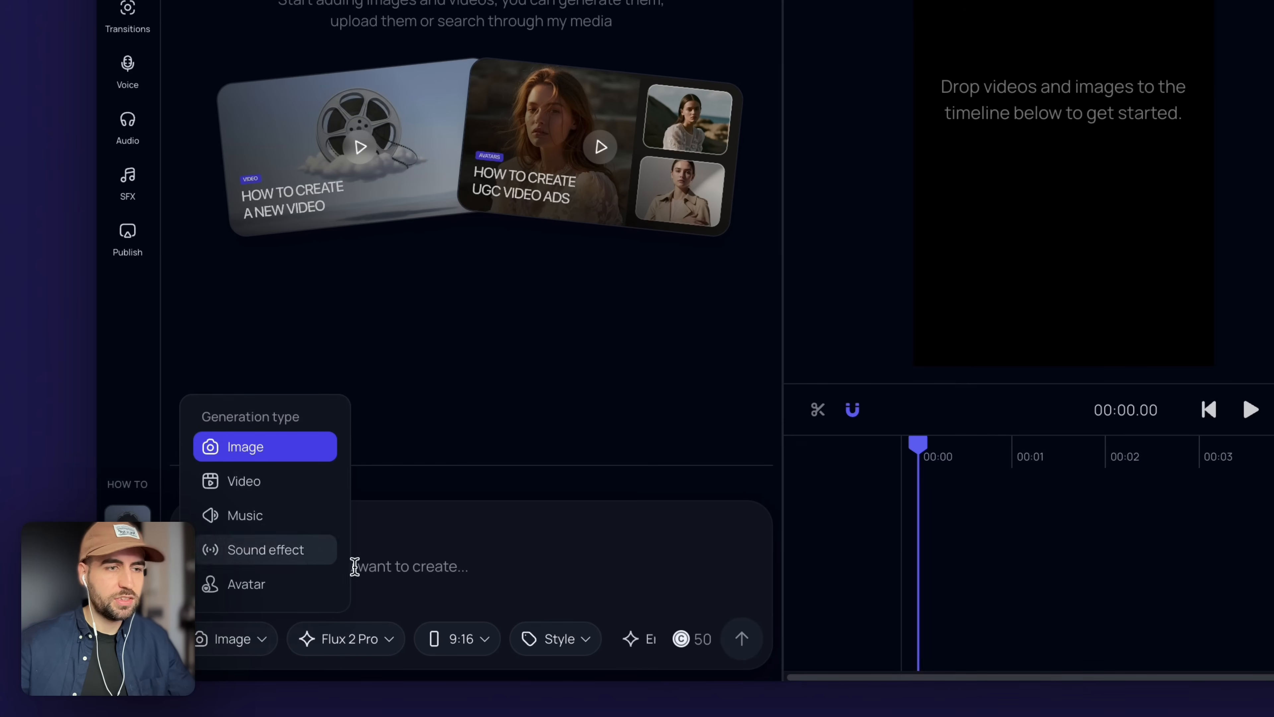
click(341, 638)
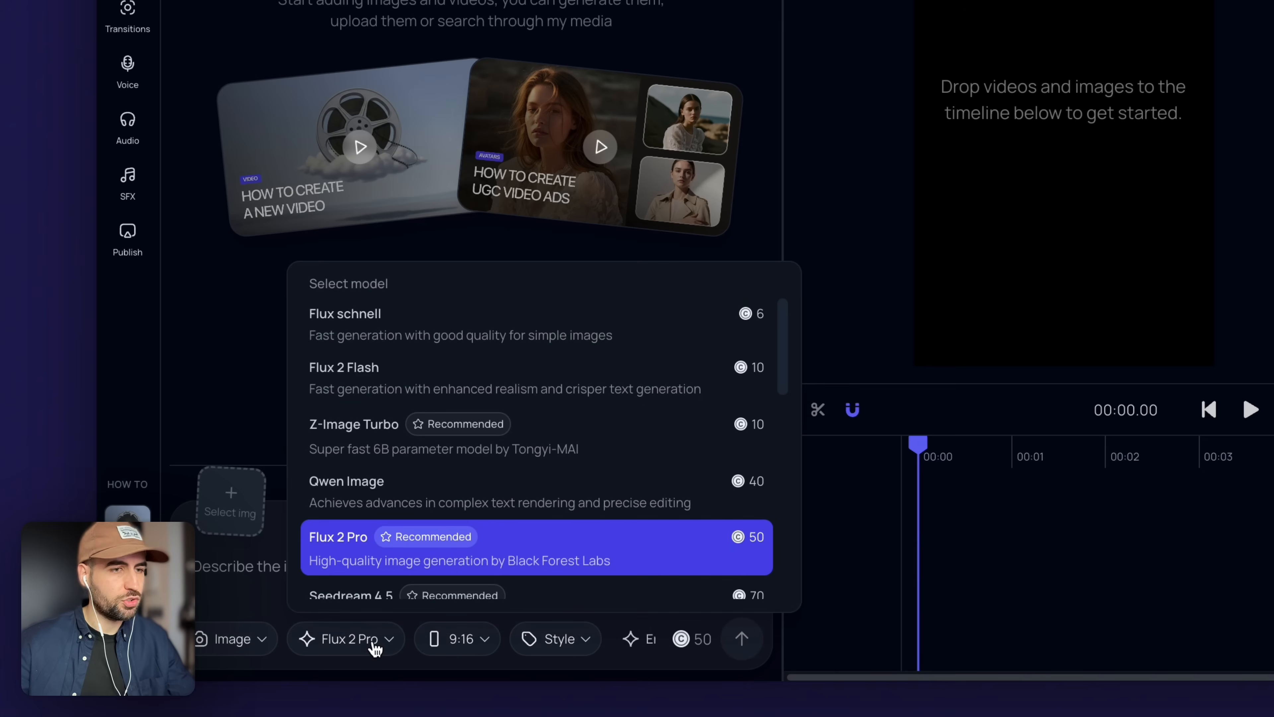
click(239, 377)
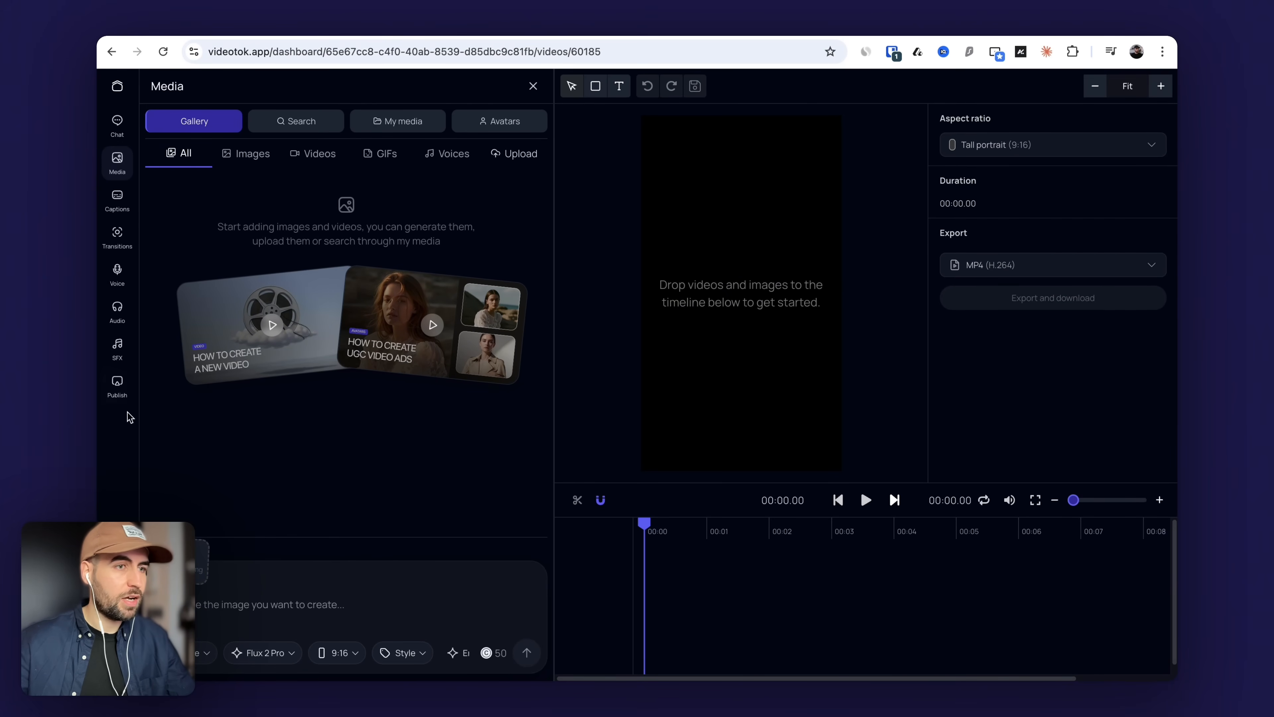
Draft an AI chat request for a story about a sad 50-year-old man who likes Formula 1 but has never seen it in person
click(117, 125)
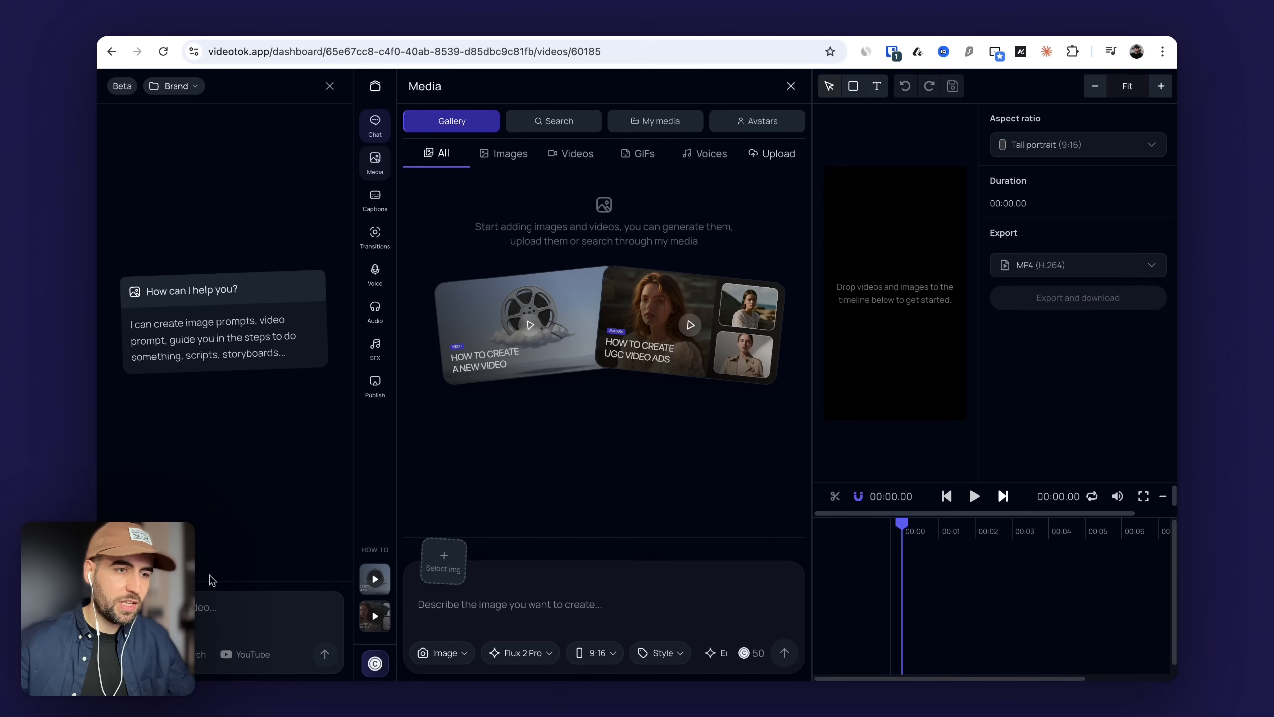
click(210, 608)
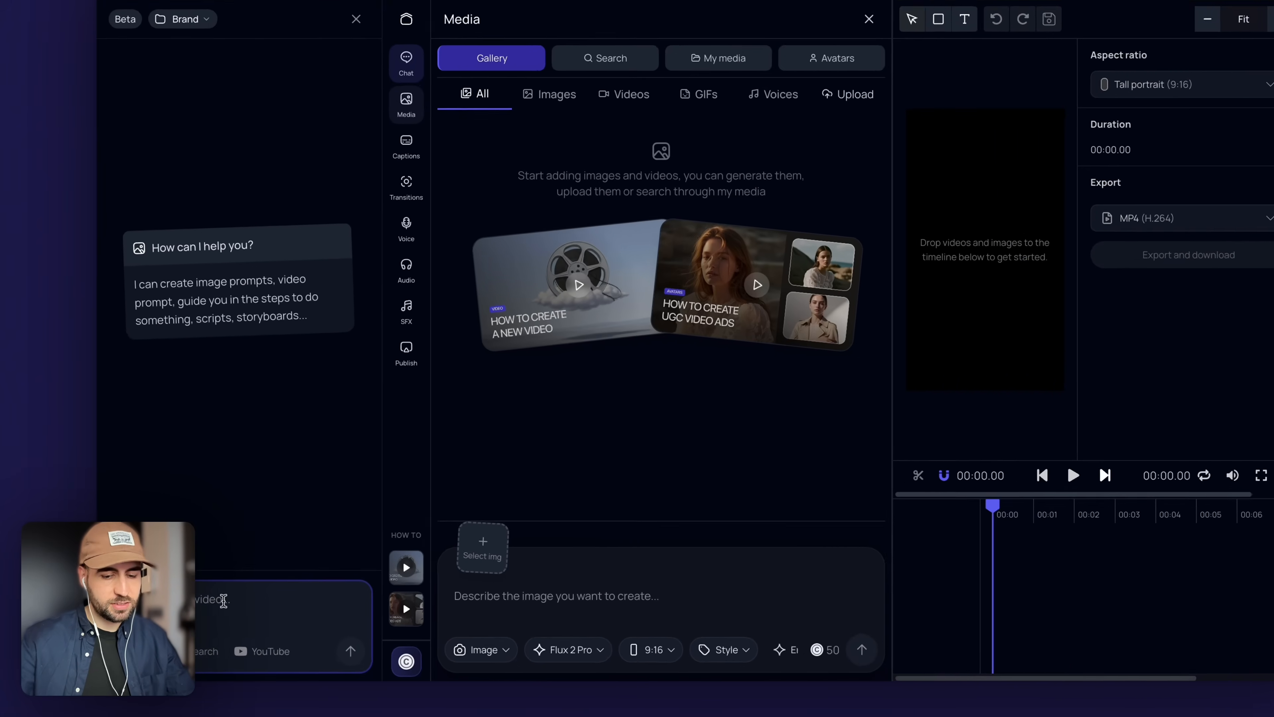
text(to)
text(ry about )
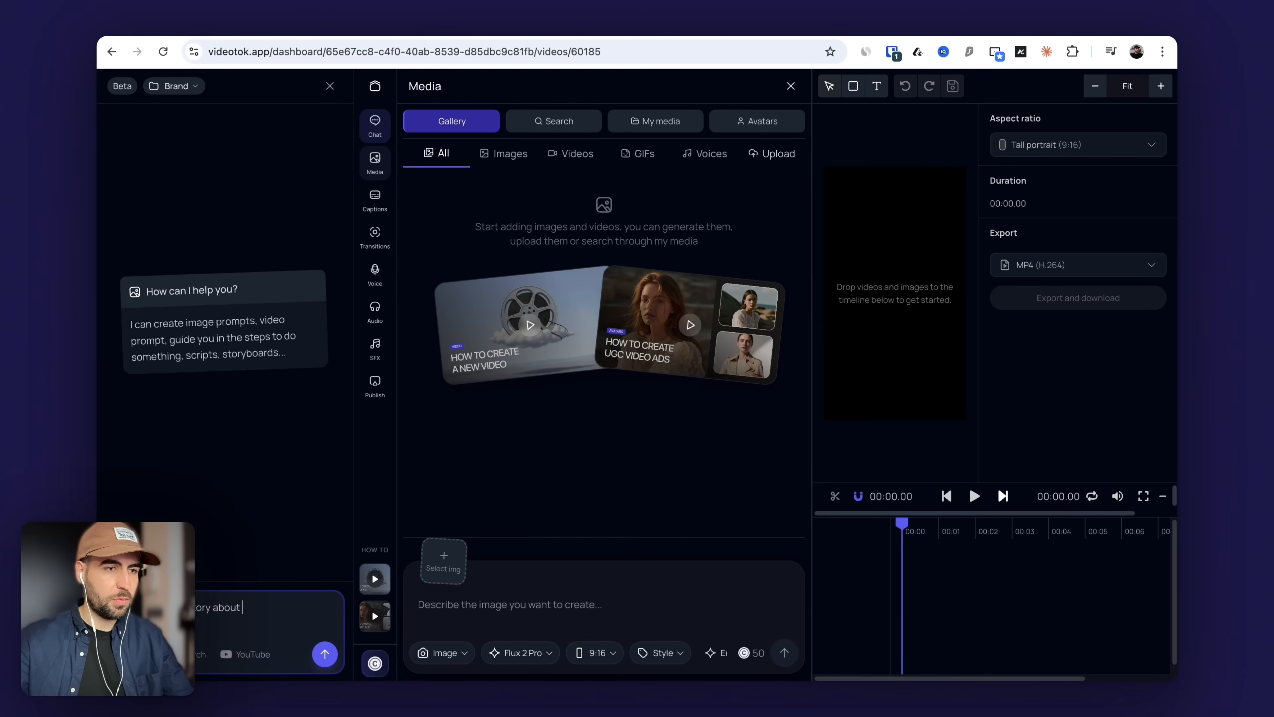
text(a sad 50 ye)
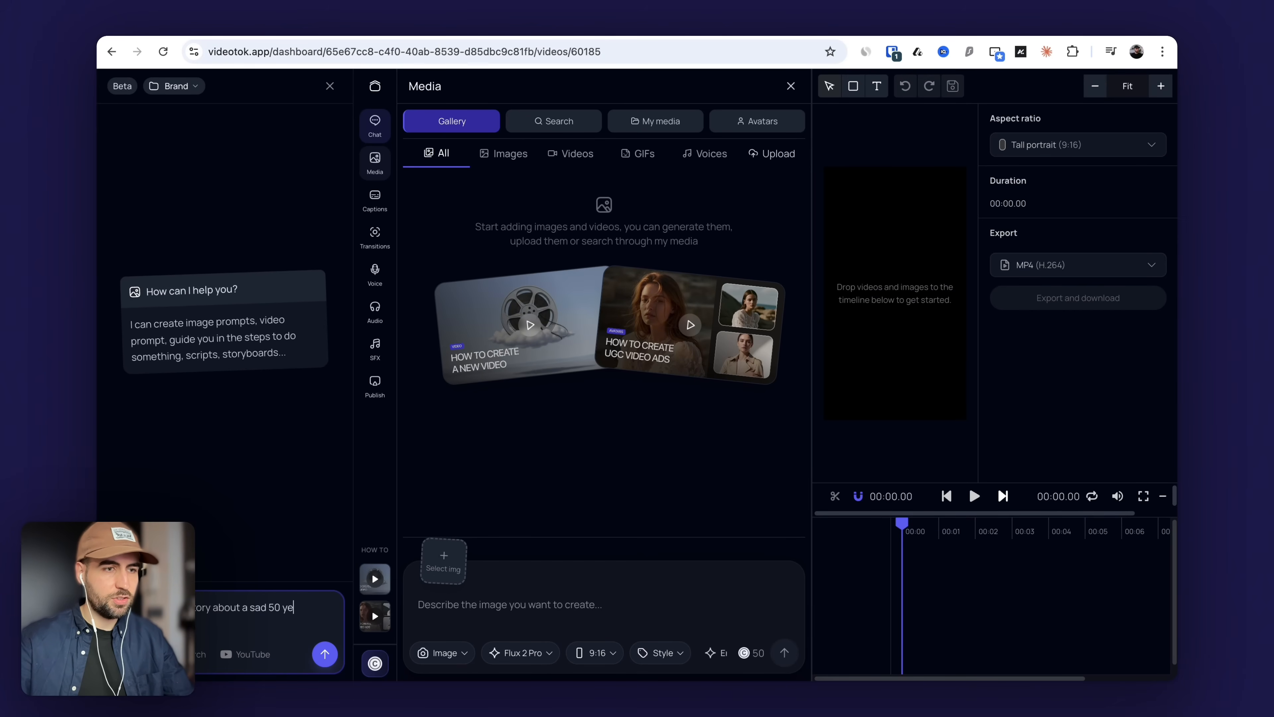
text(ars old)
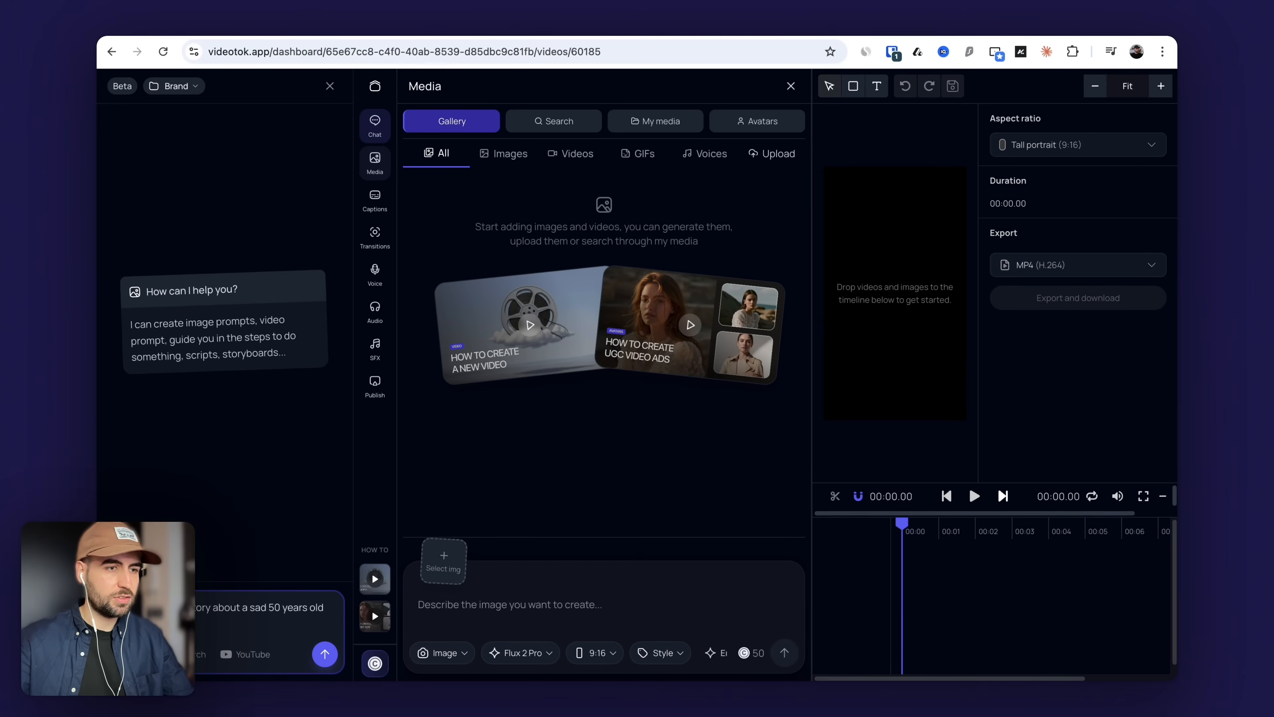
text(mula 1 but hasn't been )
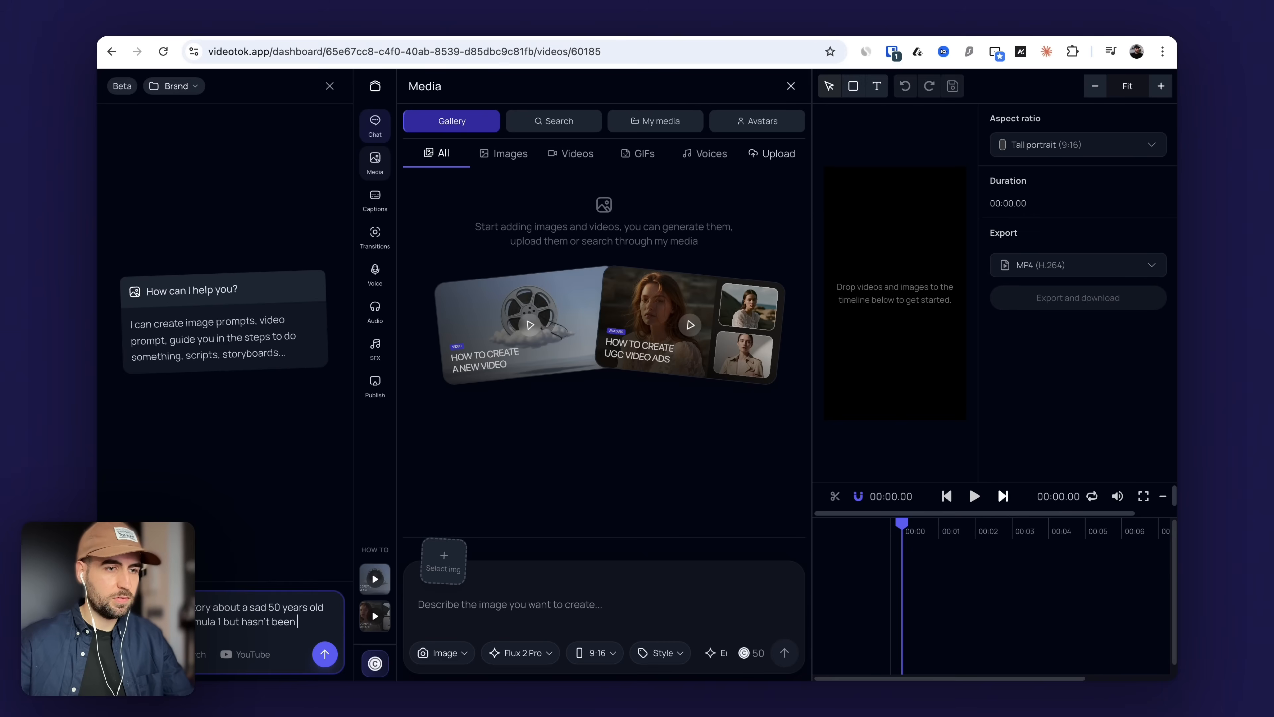
text(able)
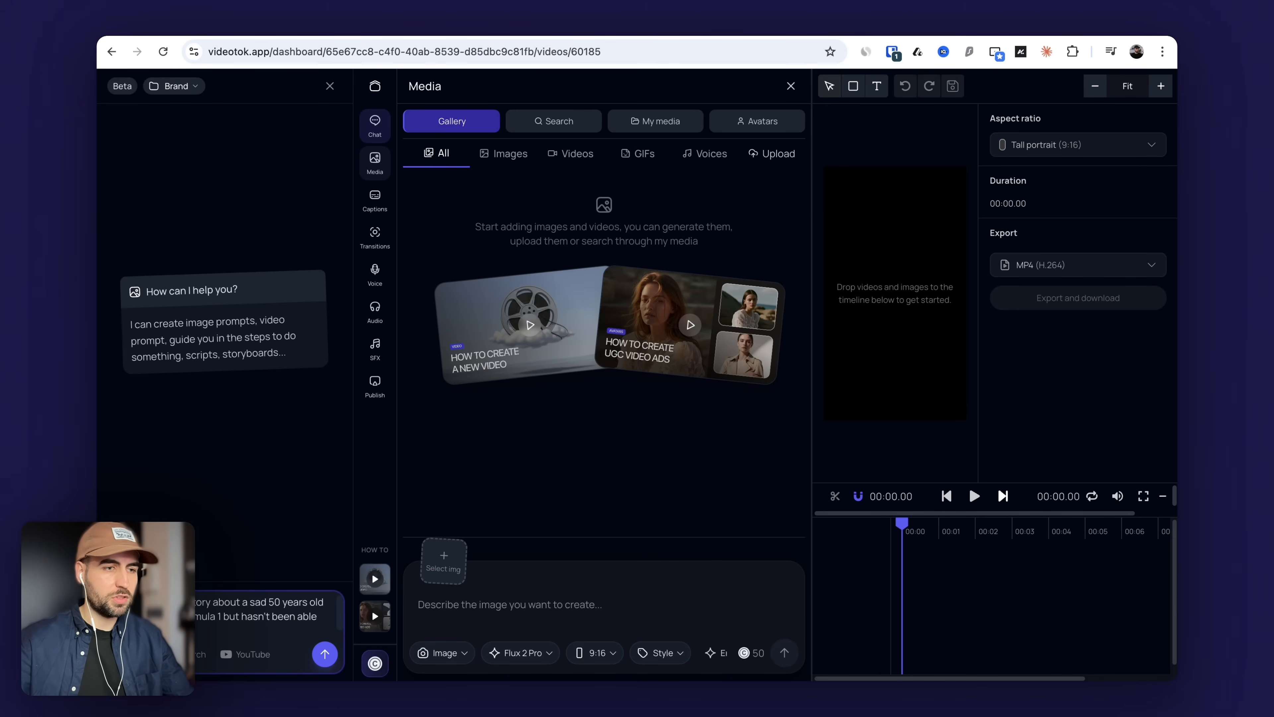
text(son)
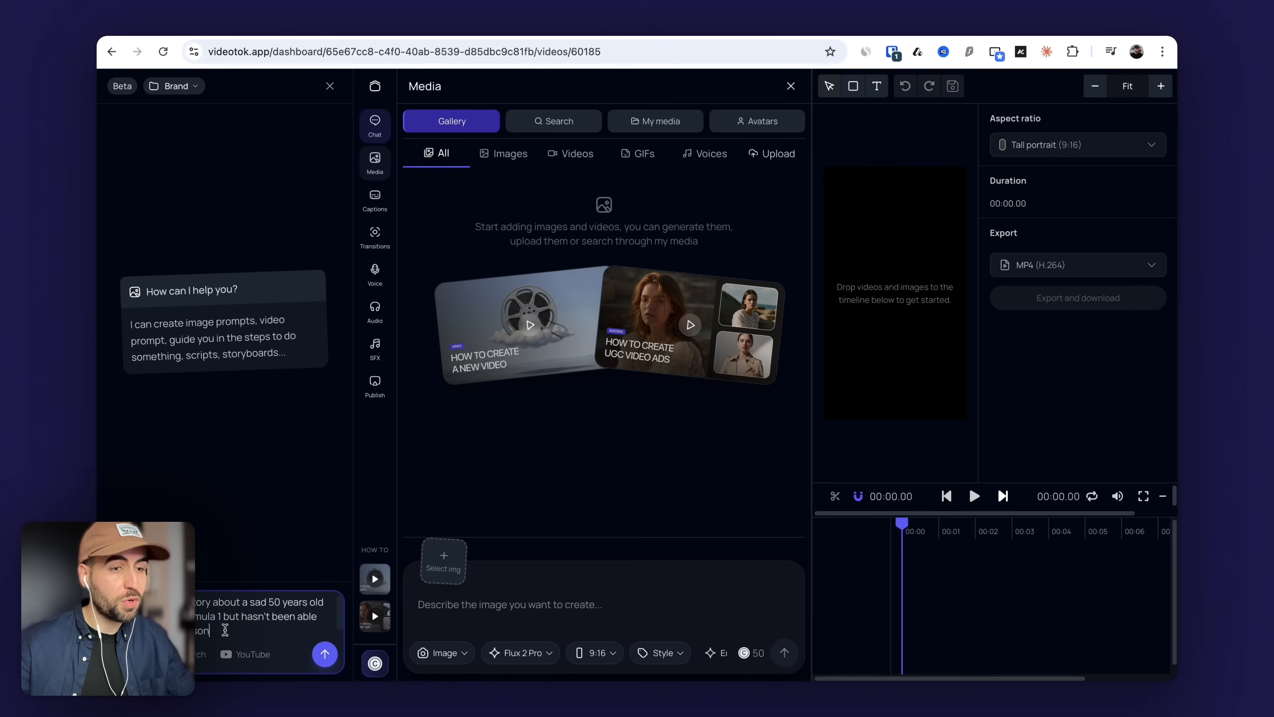
Add the paragraph "which could be a 60 secs story about it? it needs to be sad and end happy" and send the message
scroll(225, 629, down, 2)
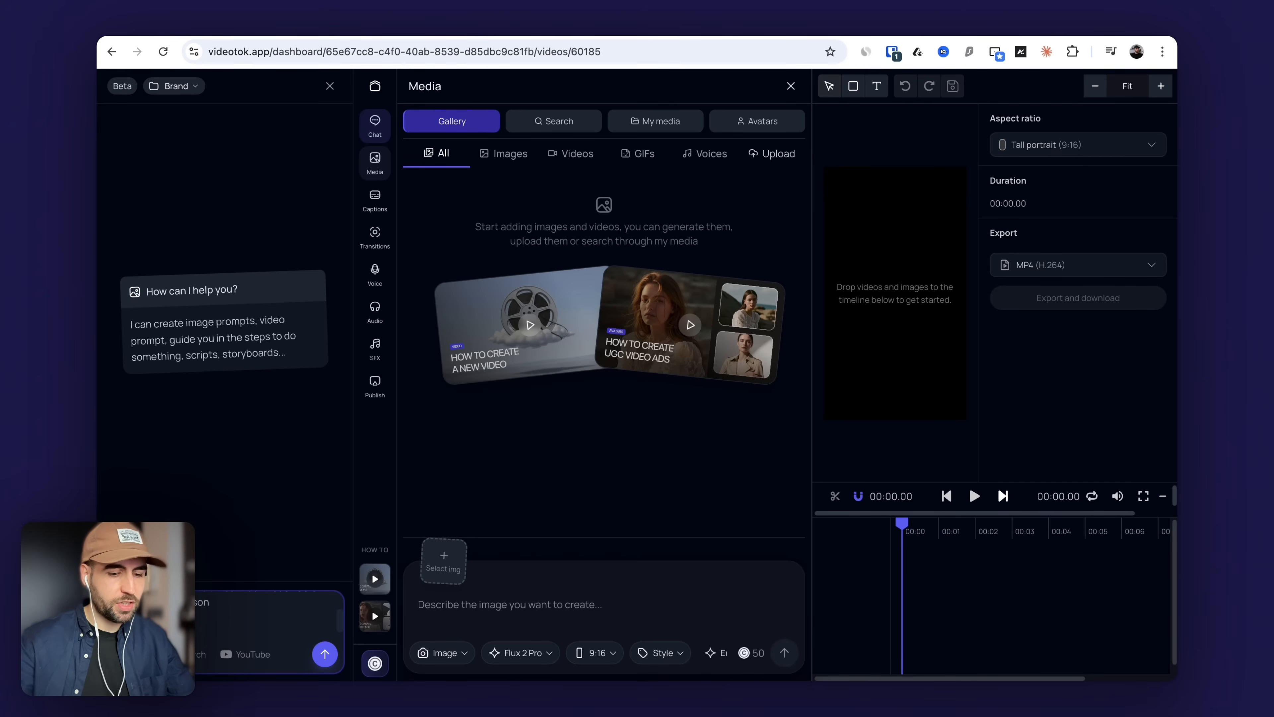
key(BackSpace)
key(BackSpace)
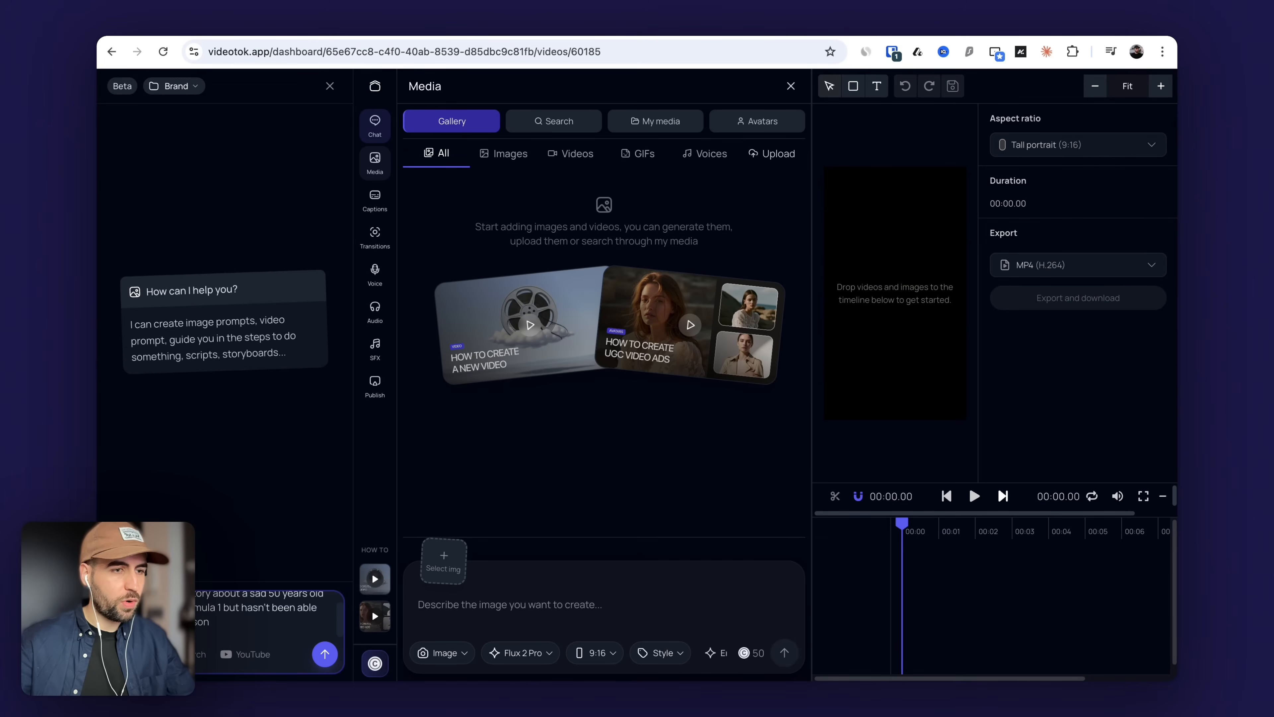
key(shift+Return)
key(shift+Return)
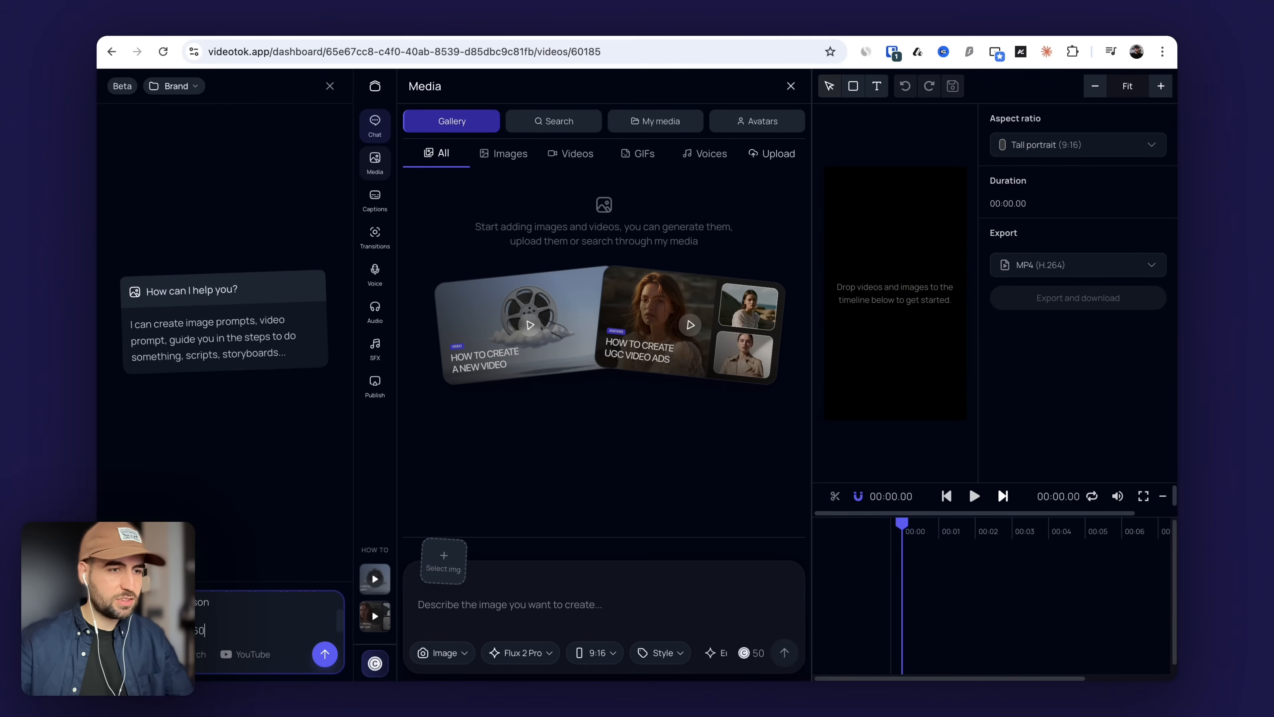
text(sec)
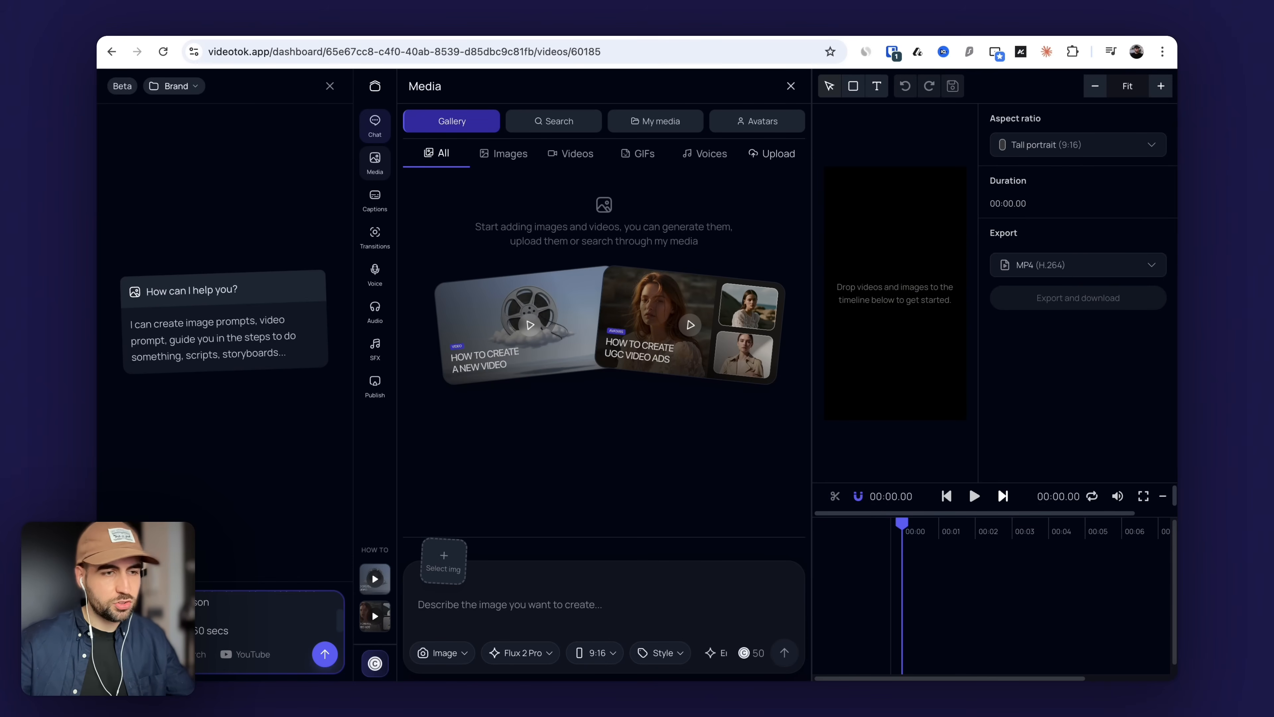
text( story about it? it ne)
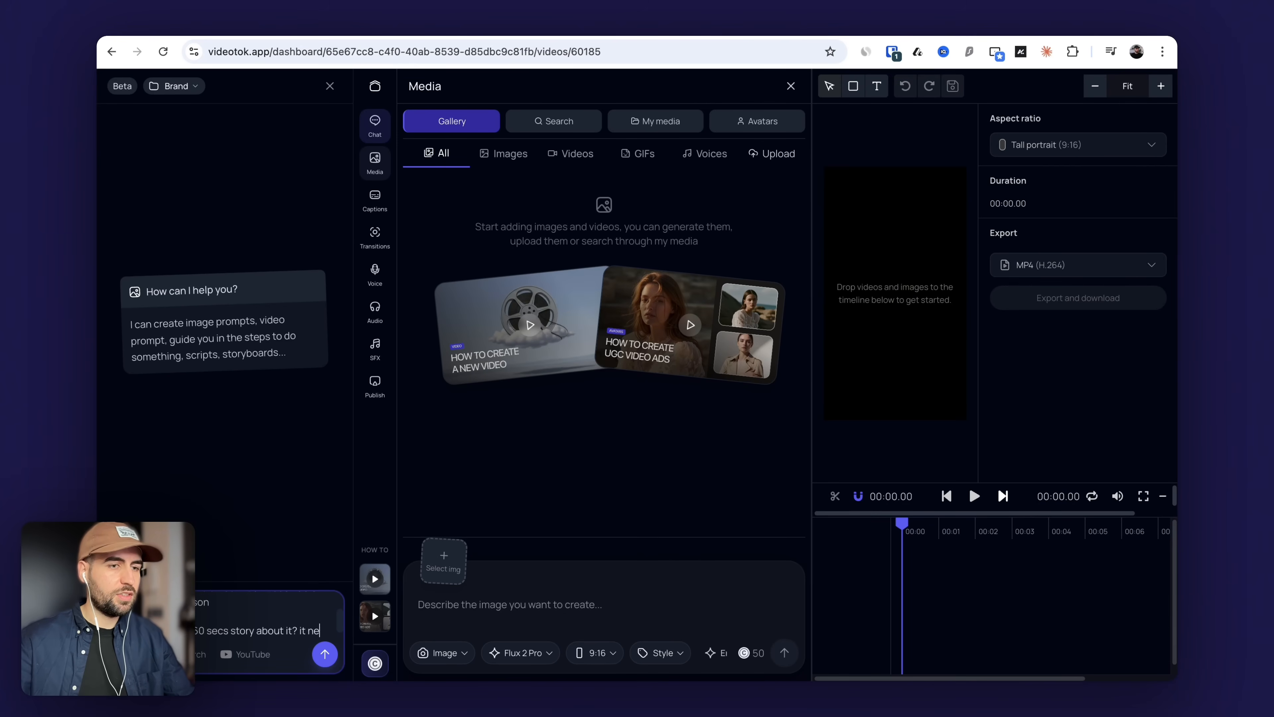
key(BackSpace)
key(BackSpace)
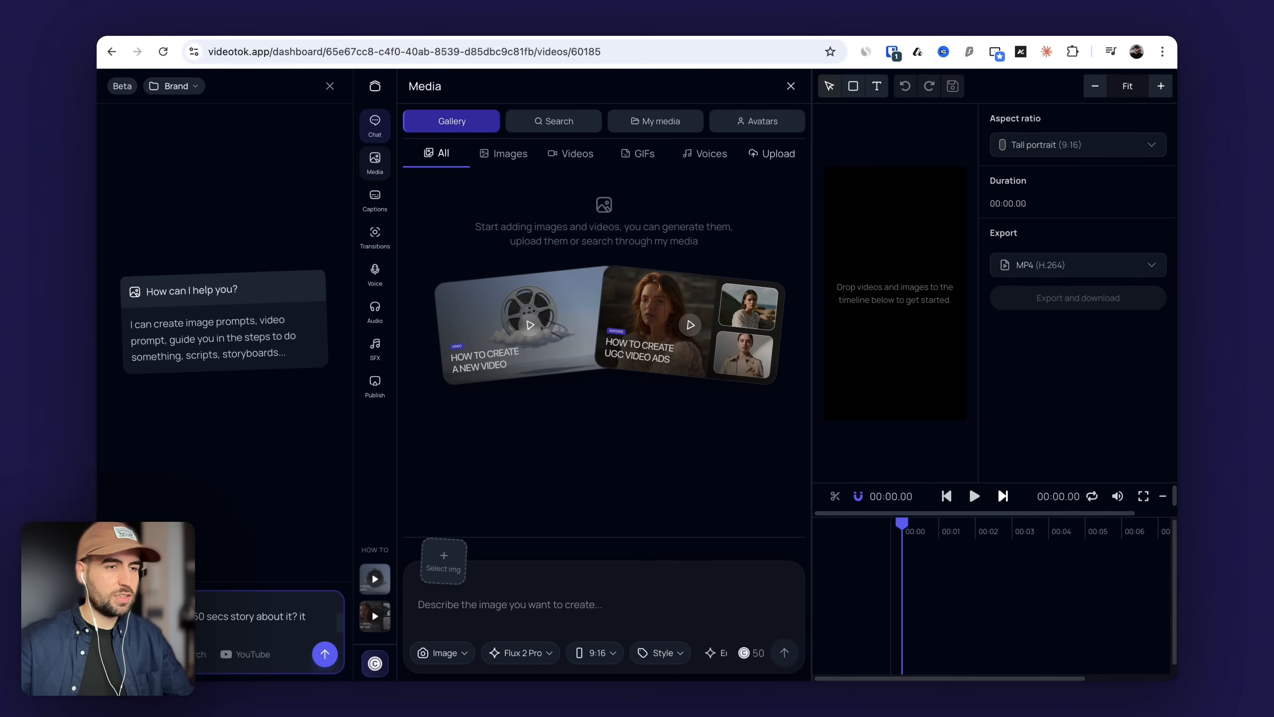
text(happy)
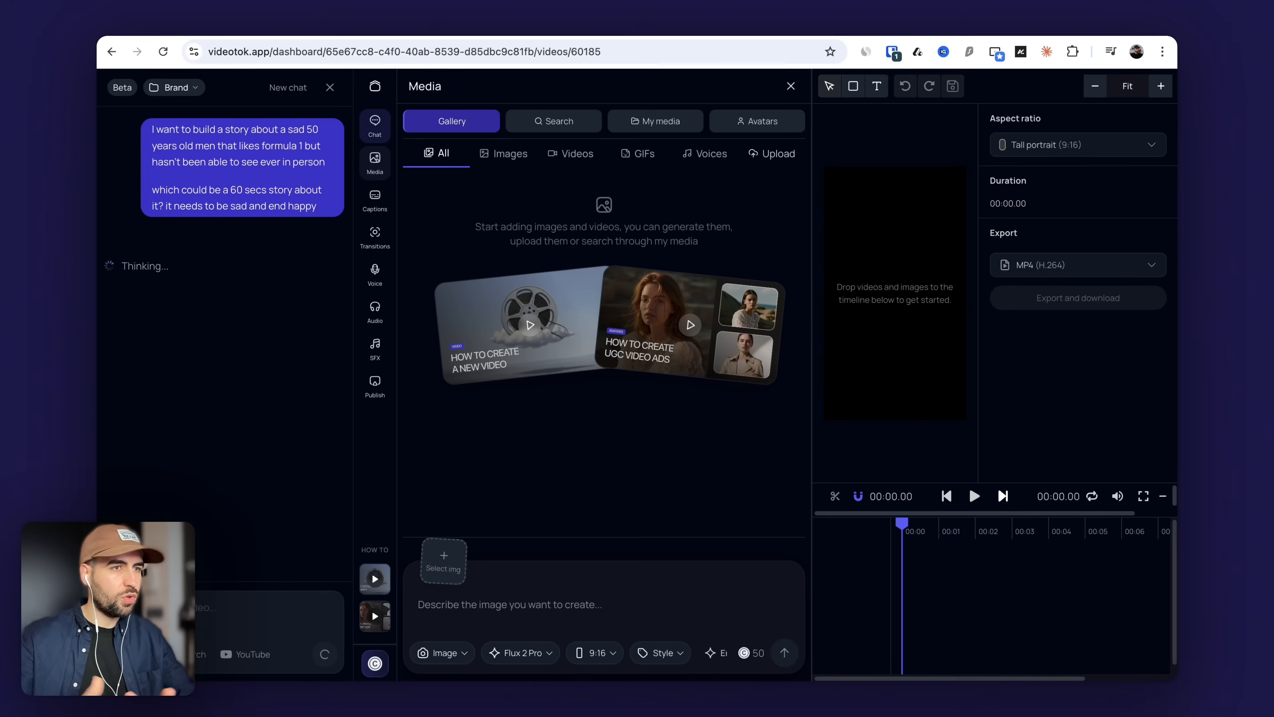
key(Return)
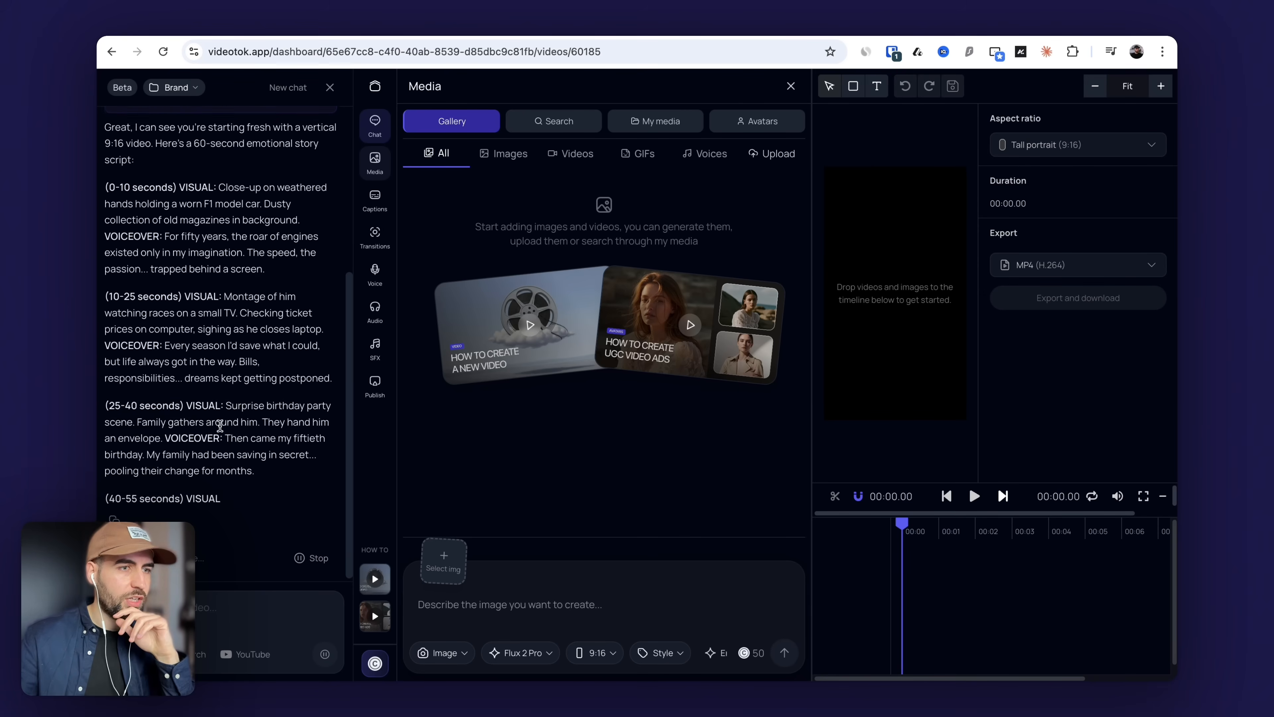
Ask the chat for just the text of the whole script without voice over or visual notes, and for the scenes in one sentence
scroll(241, 442, up, 3)
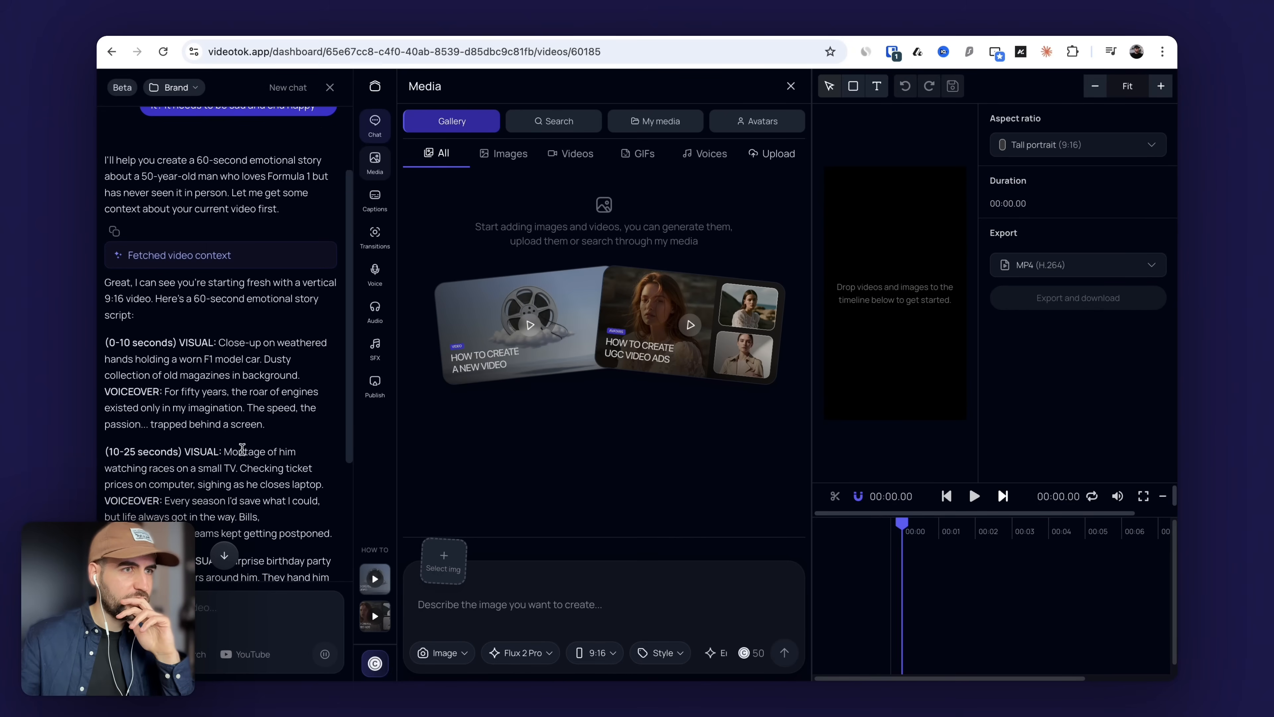
scroll(240, 264, down, 5)
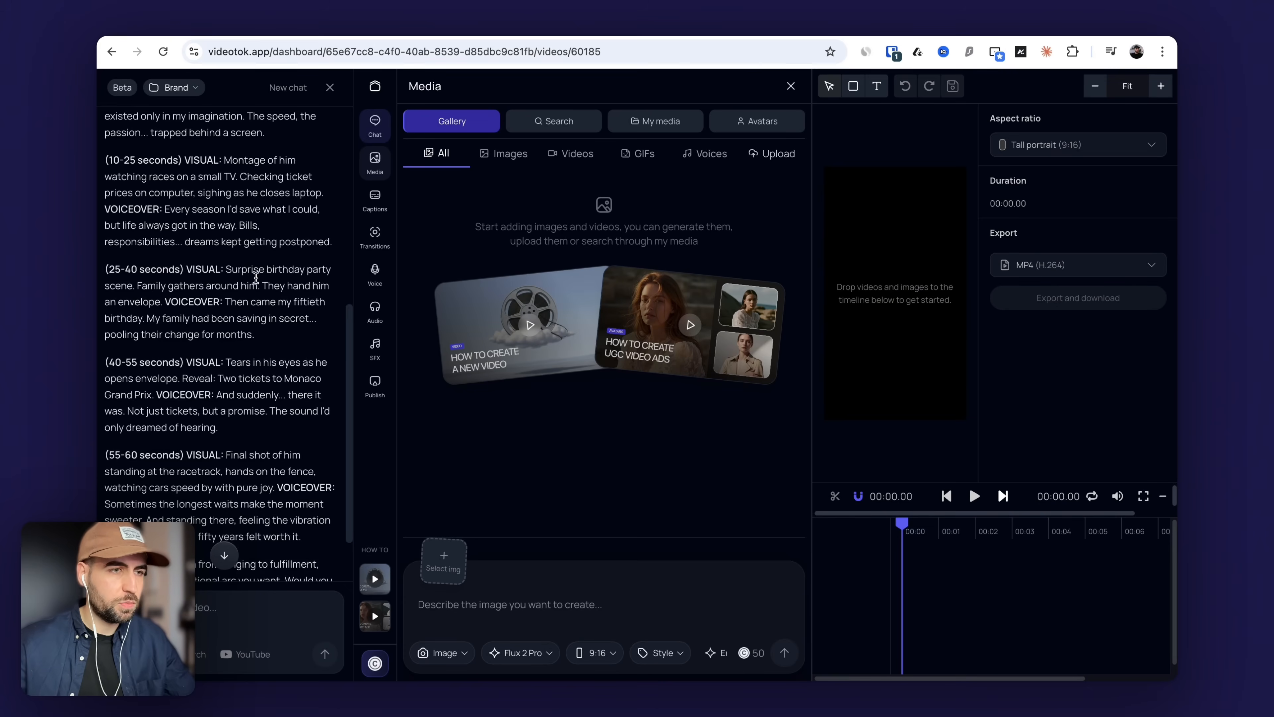
scroll(230, 510, down, 2)
click(241, 607)
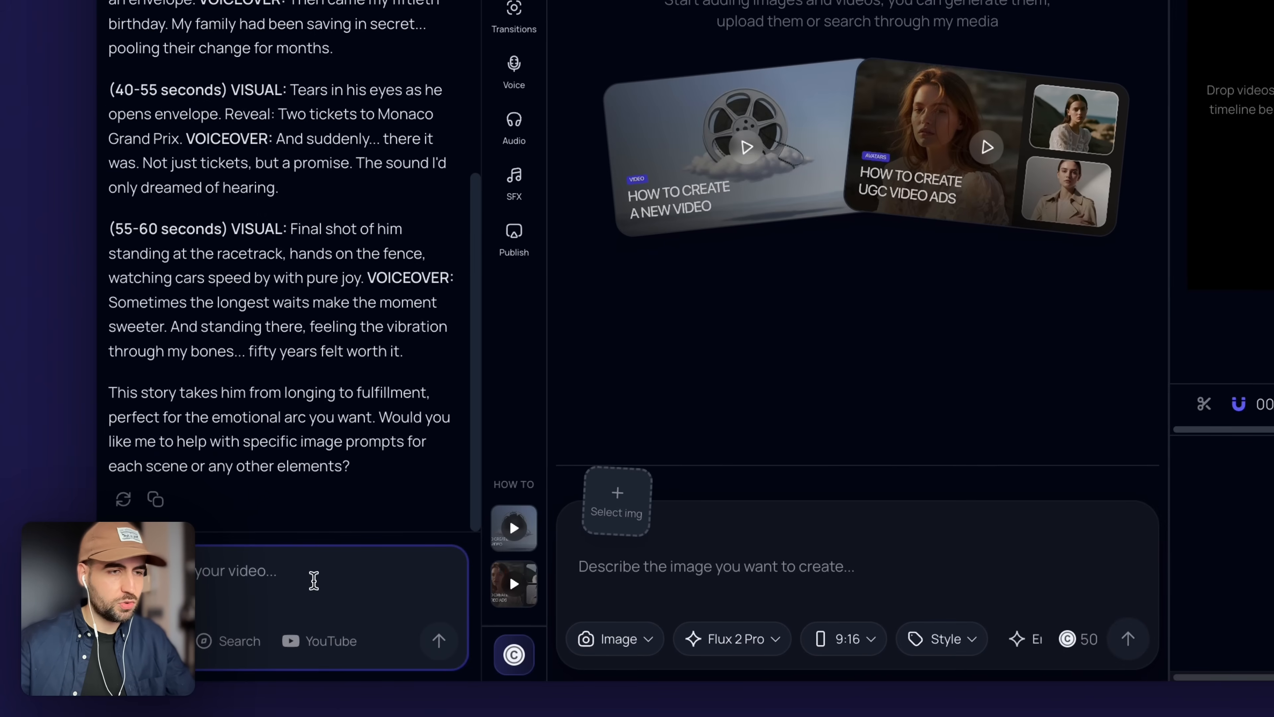
text(y voice )
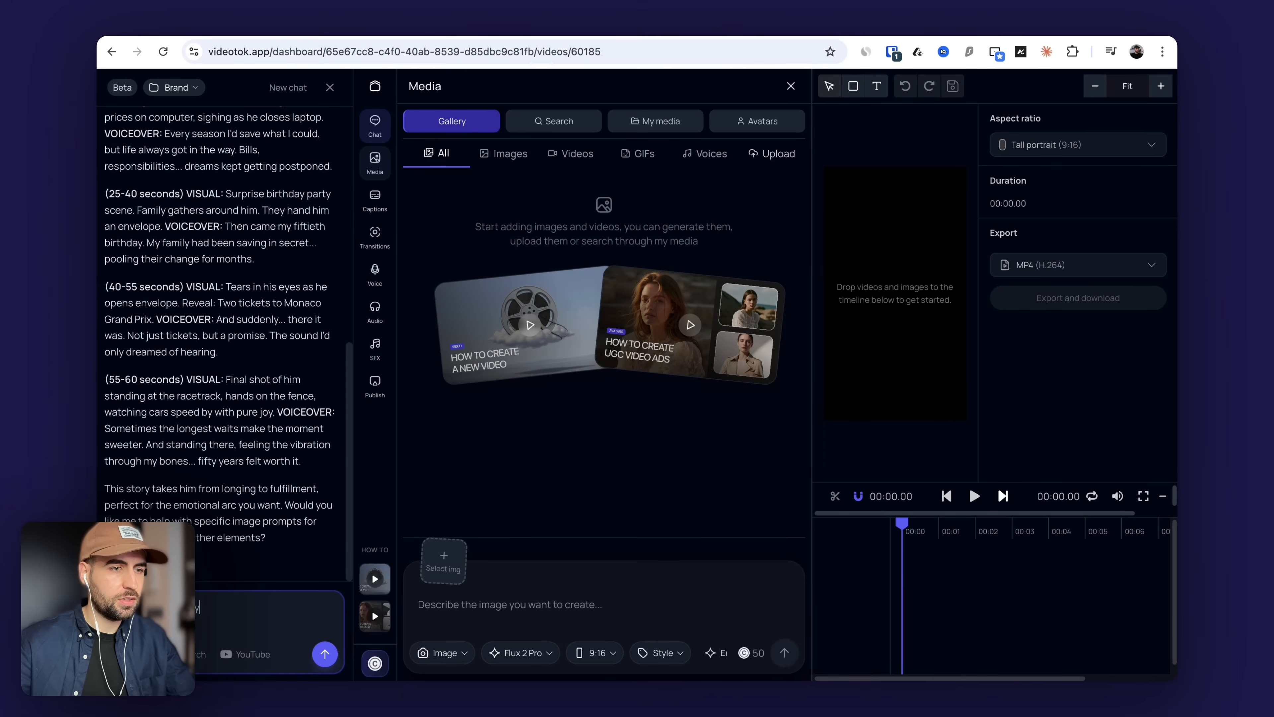
text(over or vis)
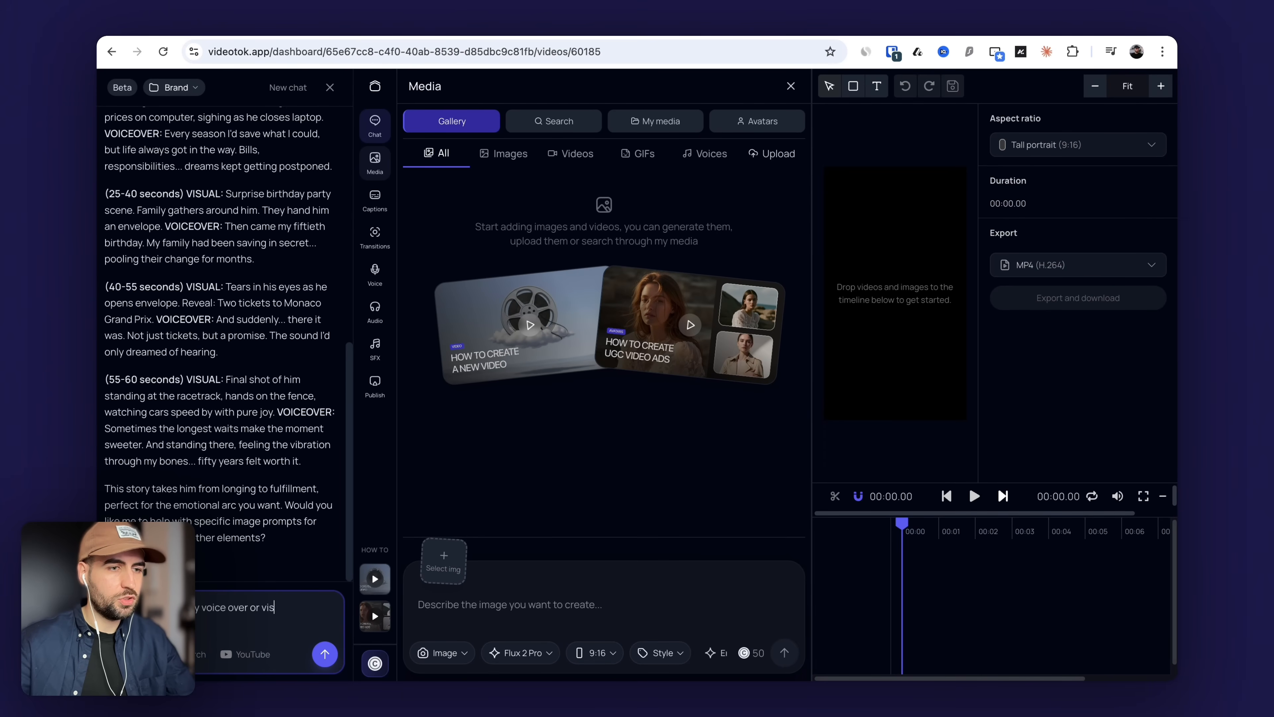
text(ual, just the)
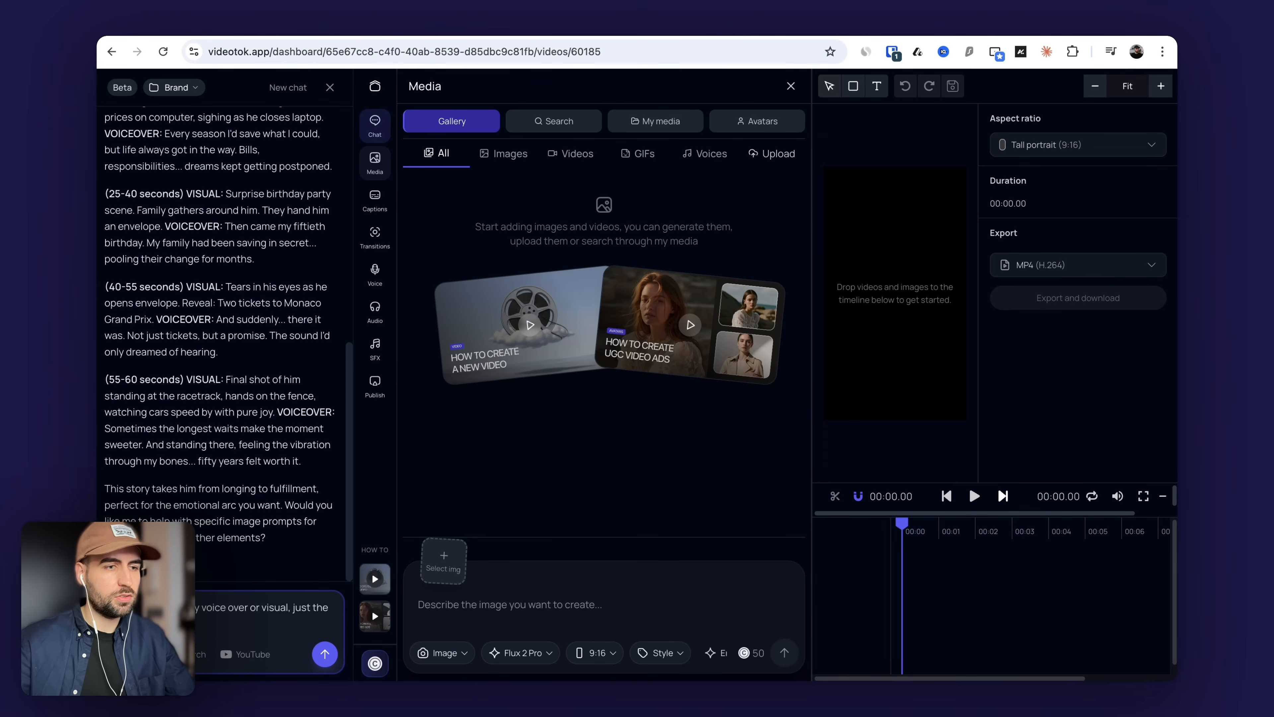
text( whole script of the story just the text)
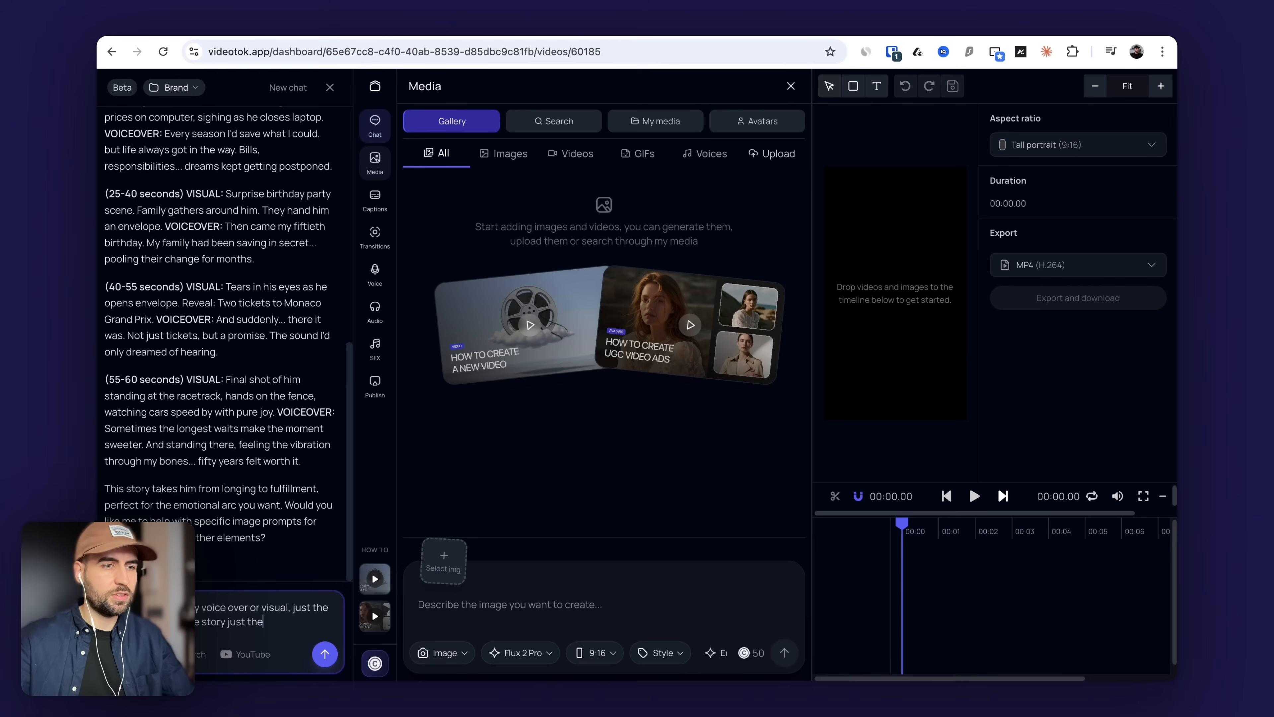
key(Return)
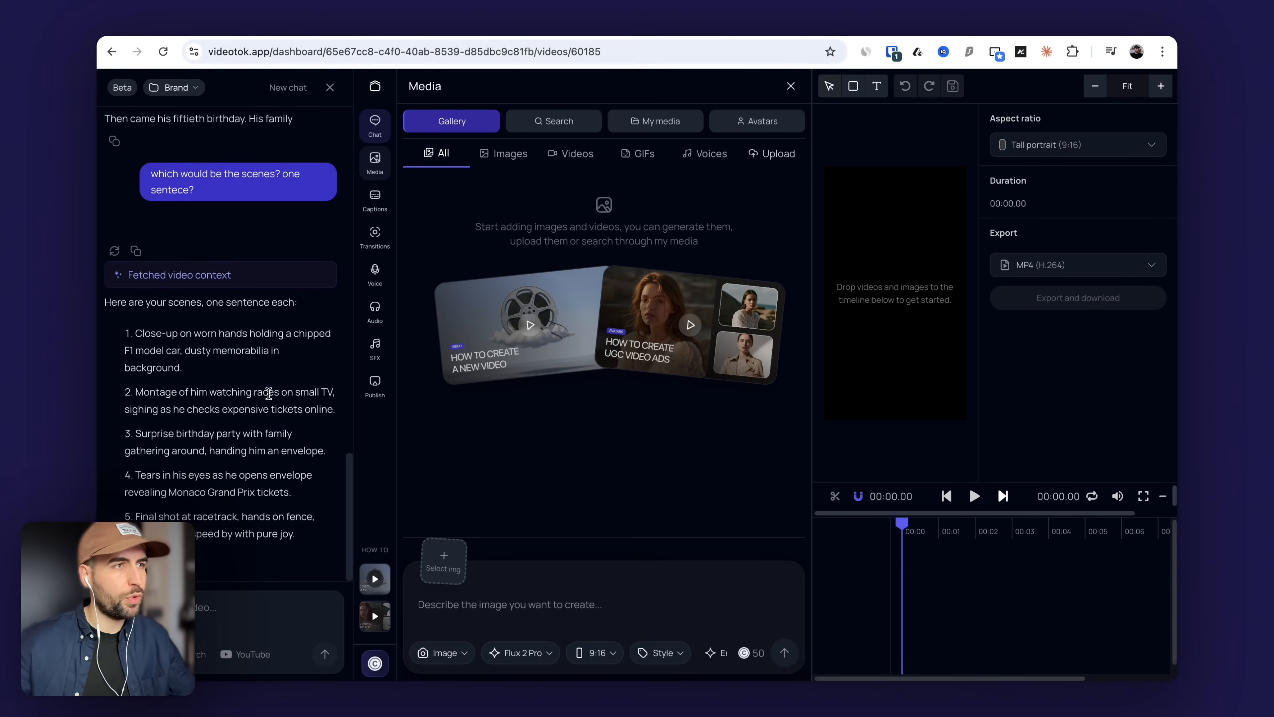
Copy the first scene's sentence into the image prompt and append "He is a 65 years old man. 3d pixar style"
drag(182, 369, 132, 336)
key(super+c)
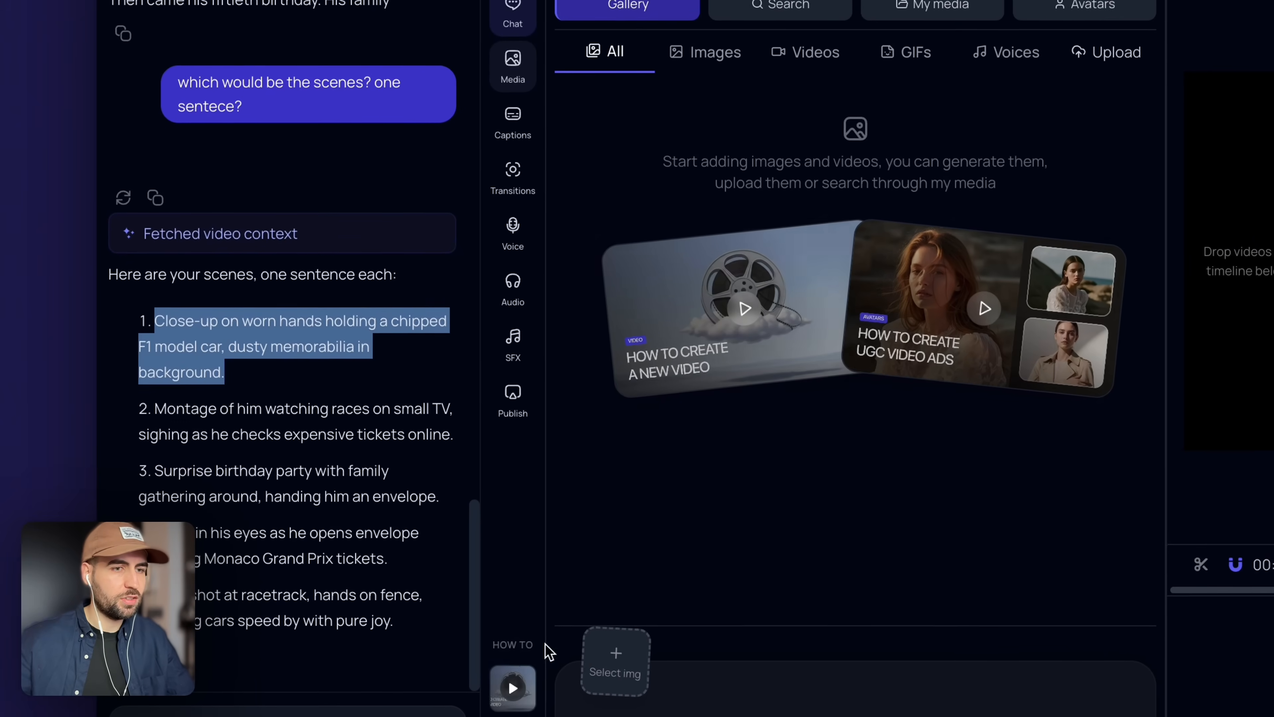
click(657, 711)
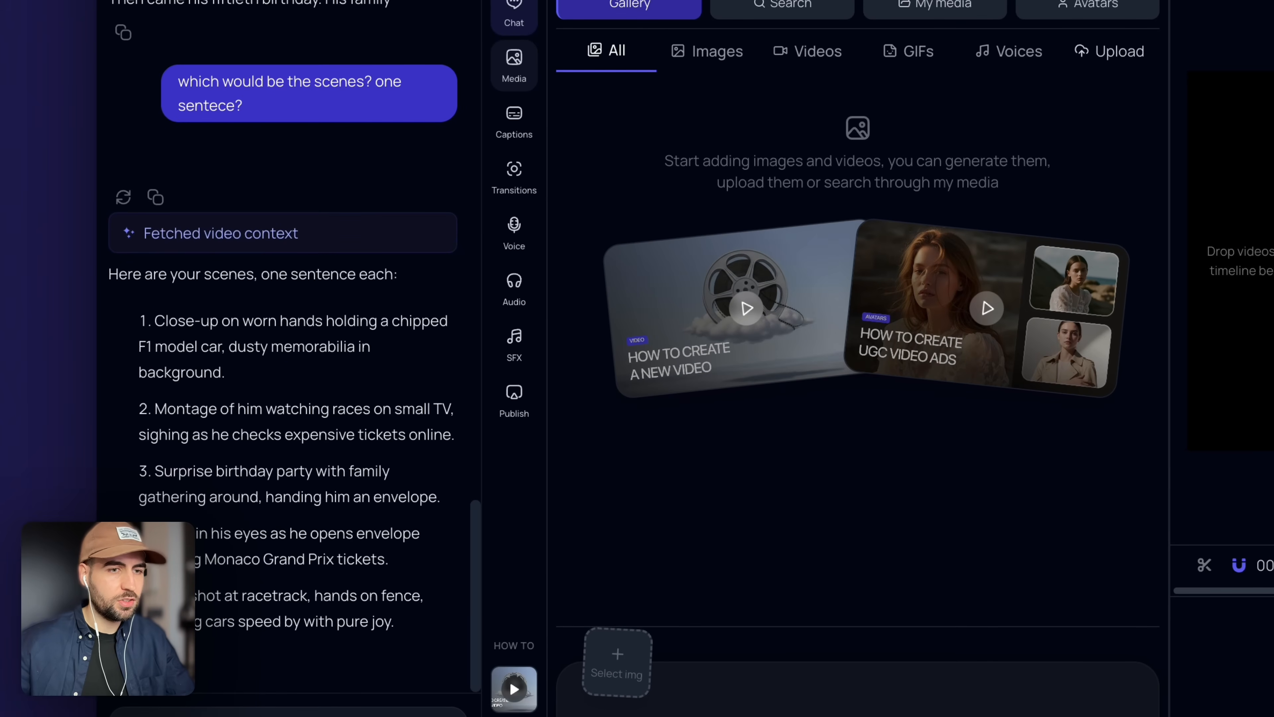
key(super+v)
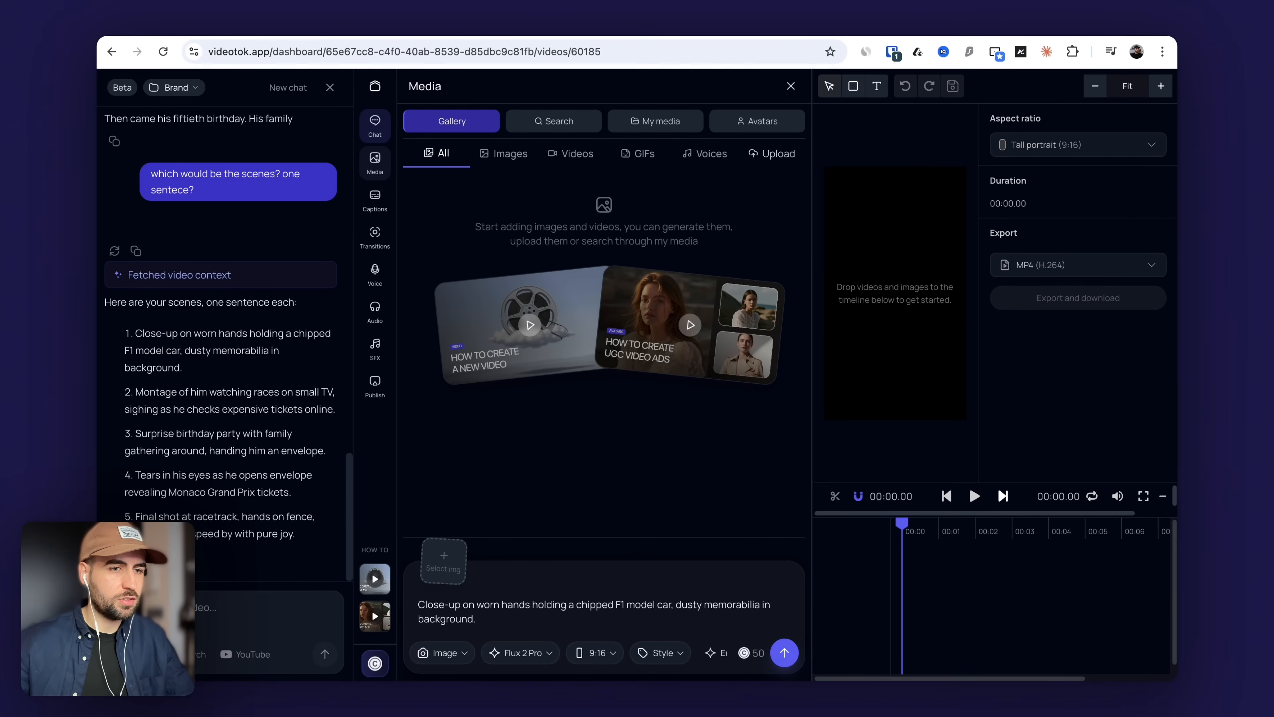
text(He is a)
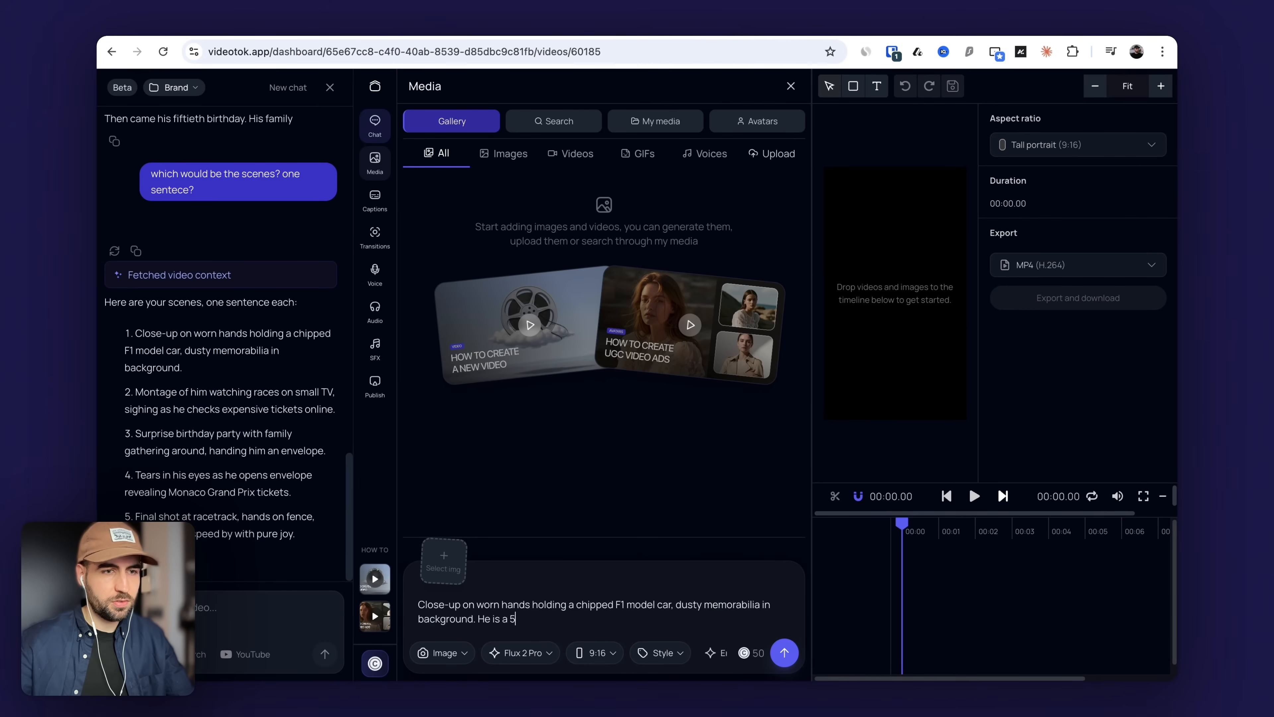
text( 65 y)
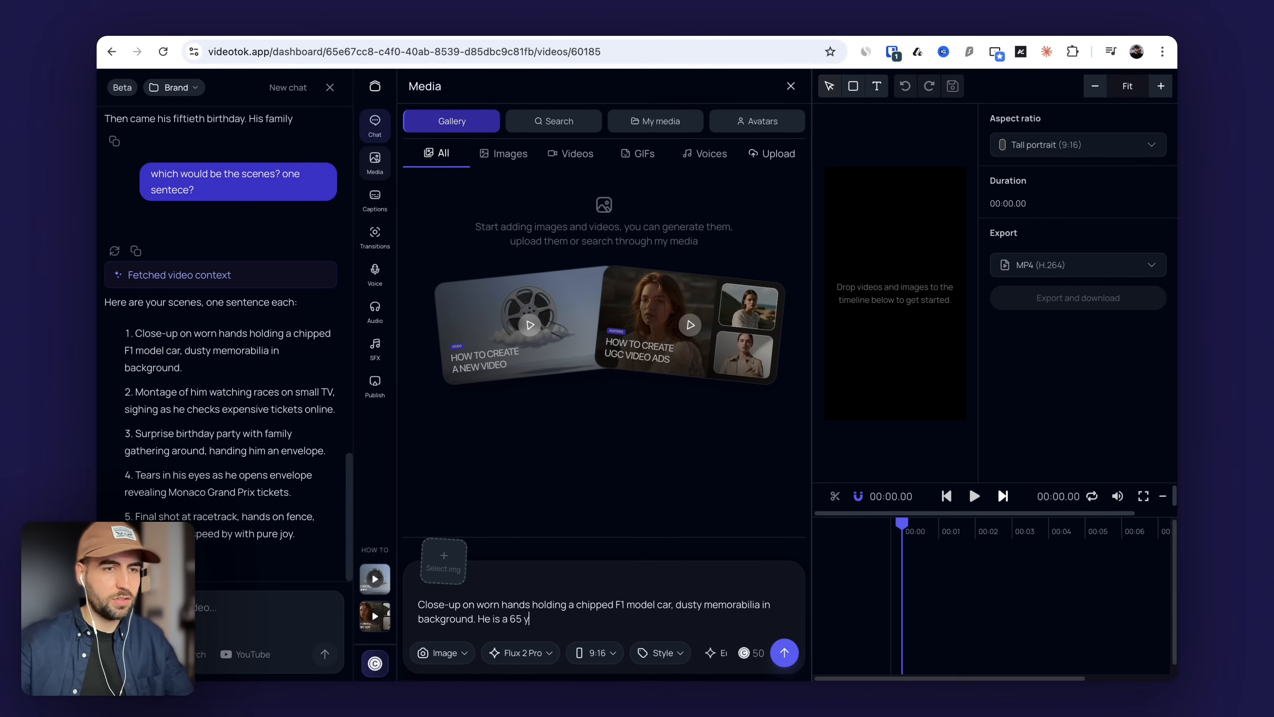
text(ears old man. 3d pixar style)
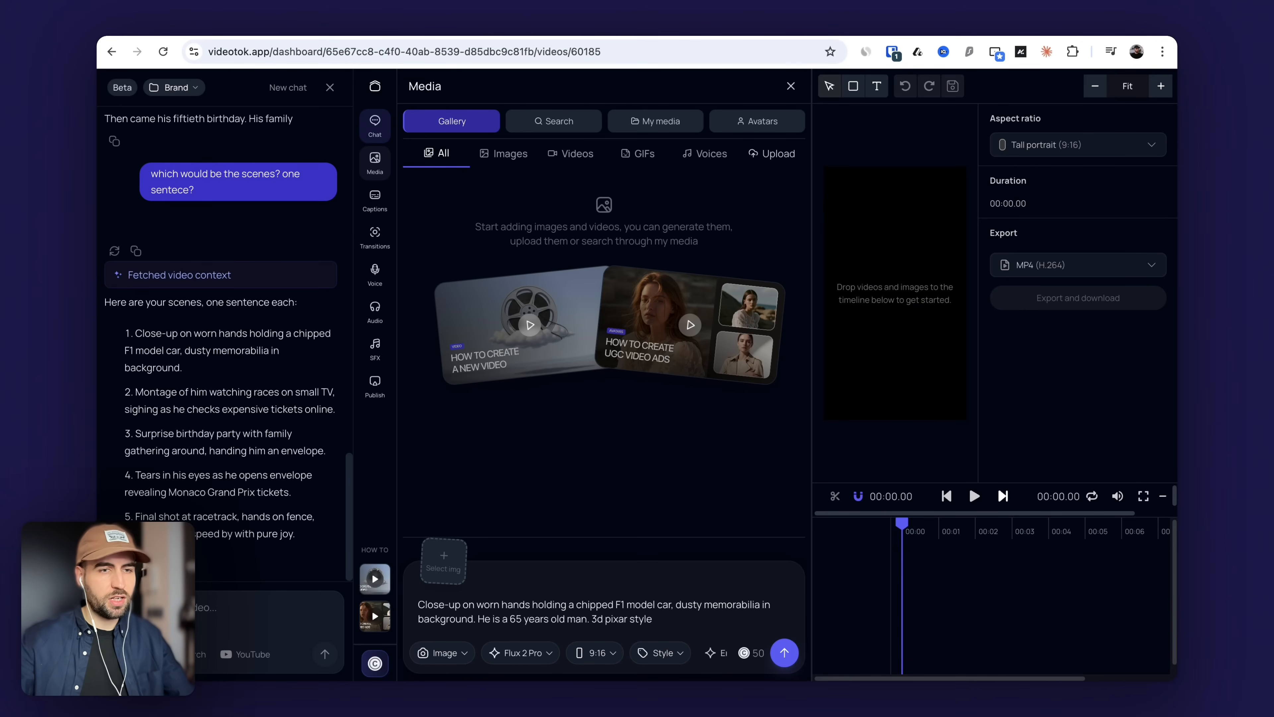
Set the aspect ratio to 16:9 and generate the first scene's image with the Flux 2 Pro model
key(super+a)
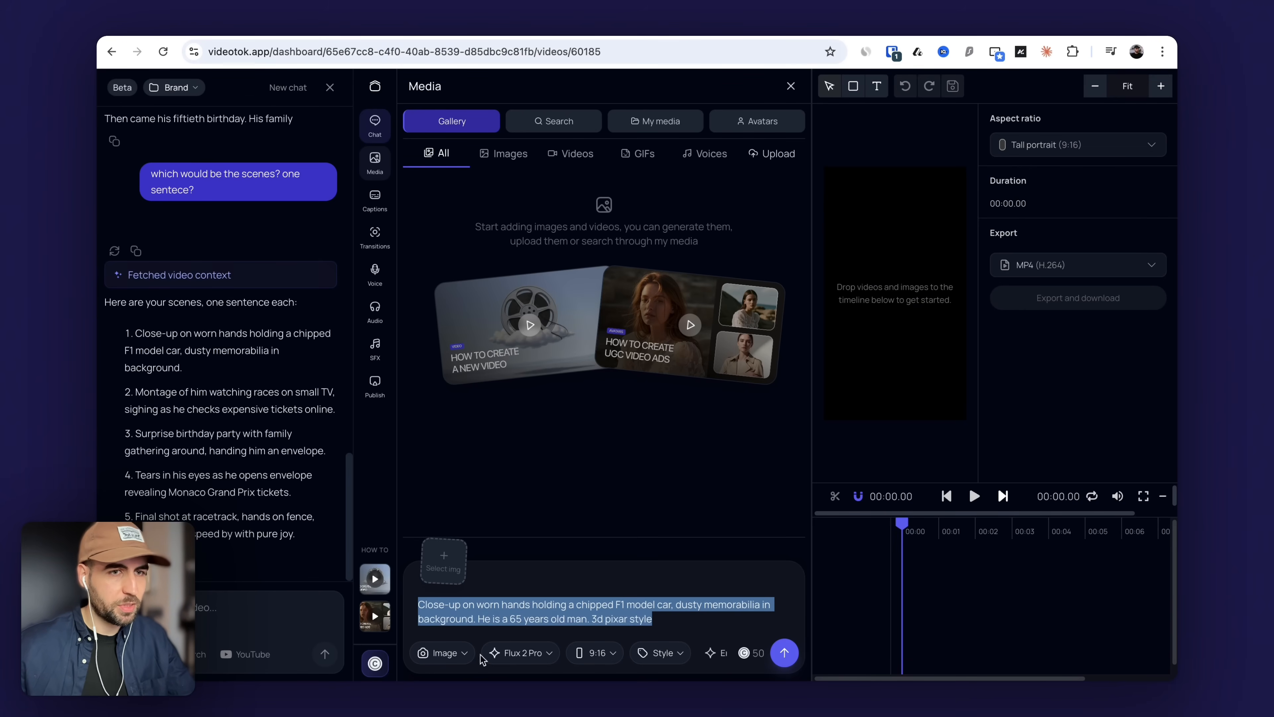
click(597, 652)
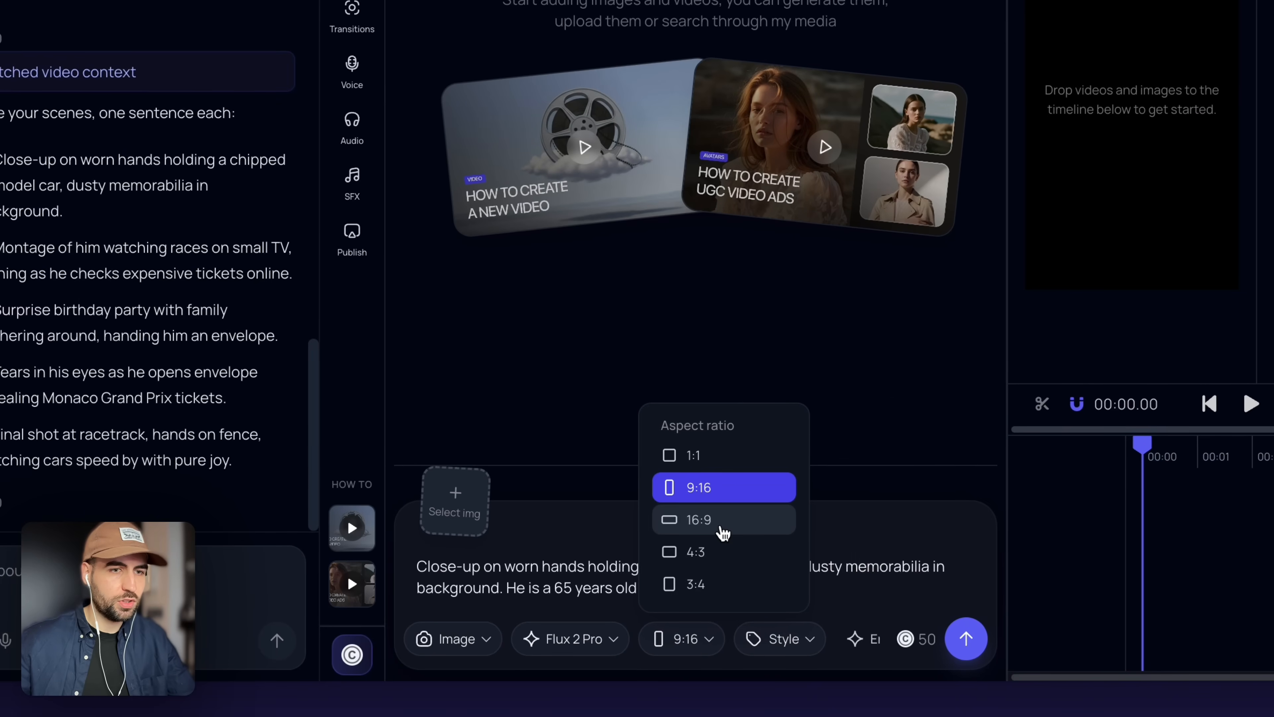
click(722, 531)
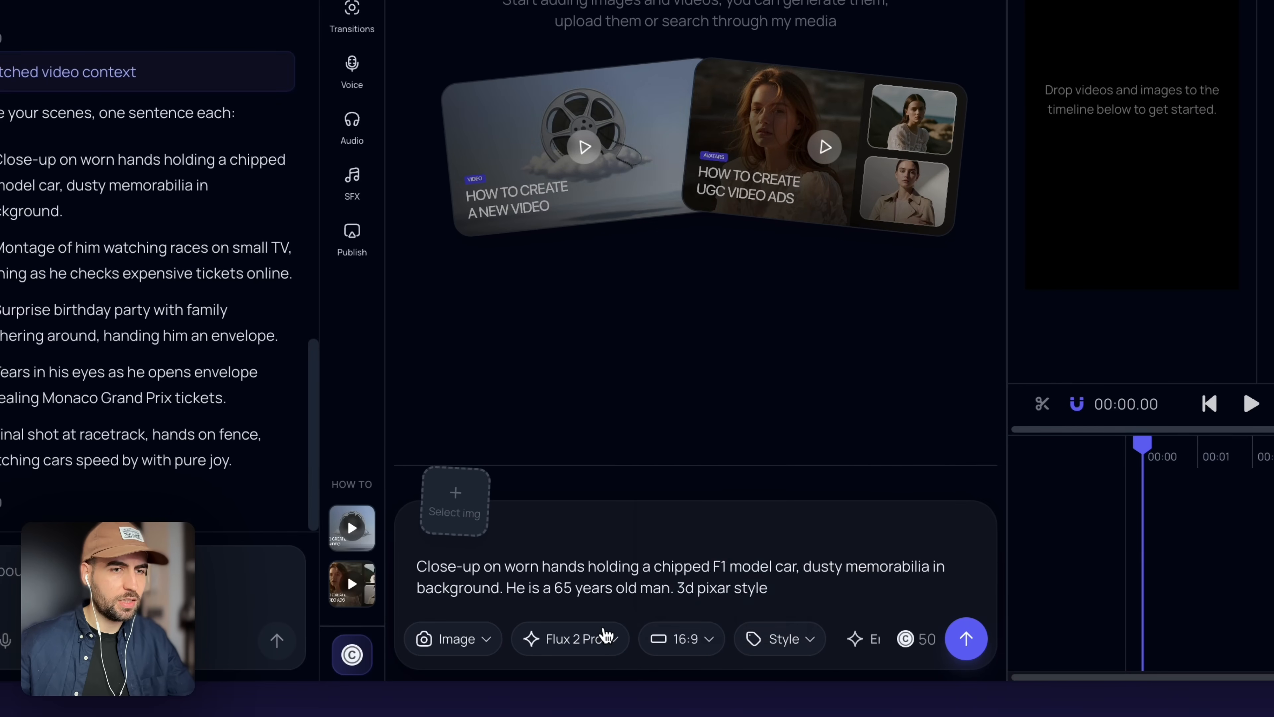
click(605, 638)
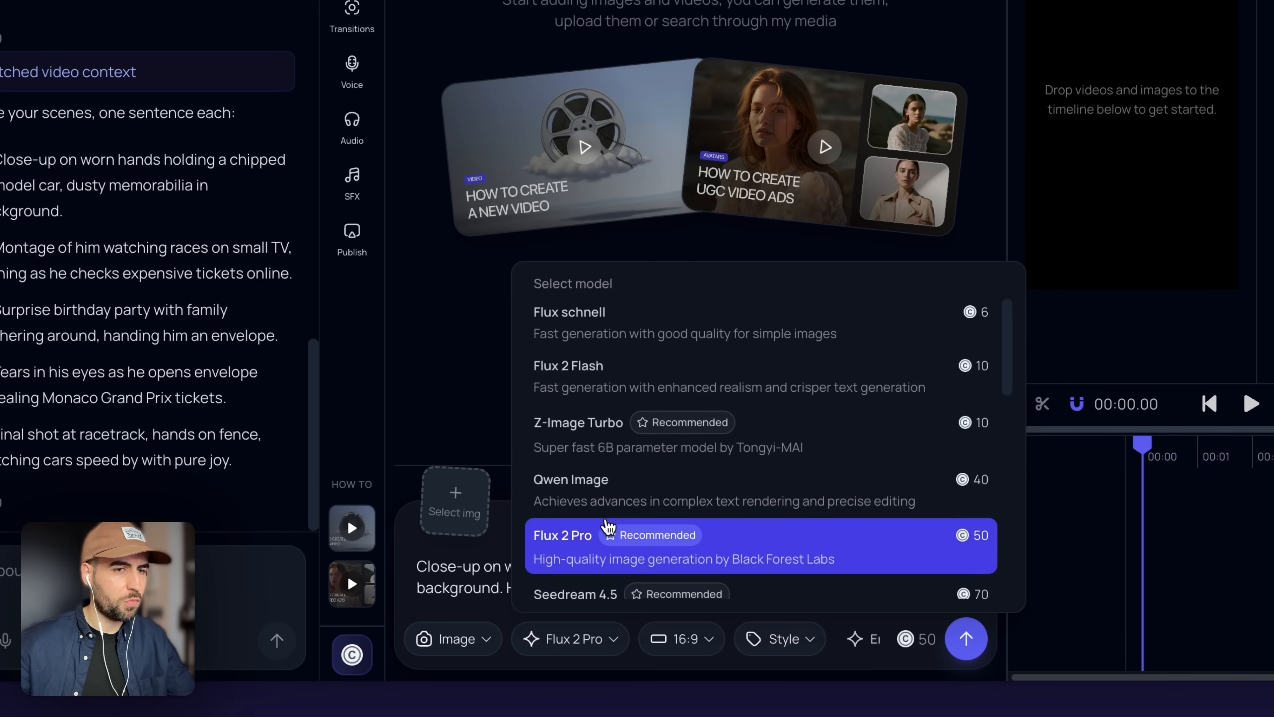
scroll(602, 502, down, 3)
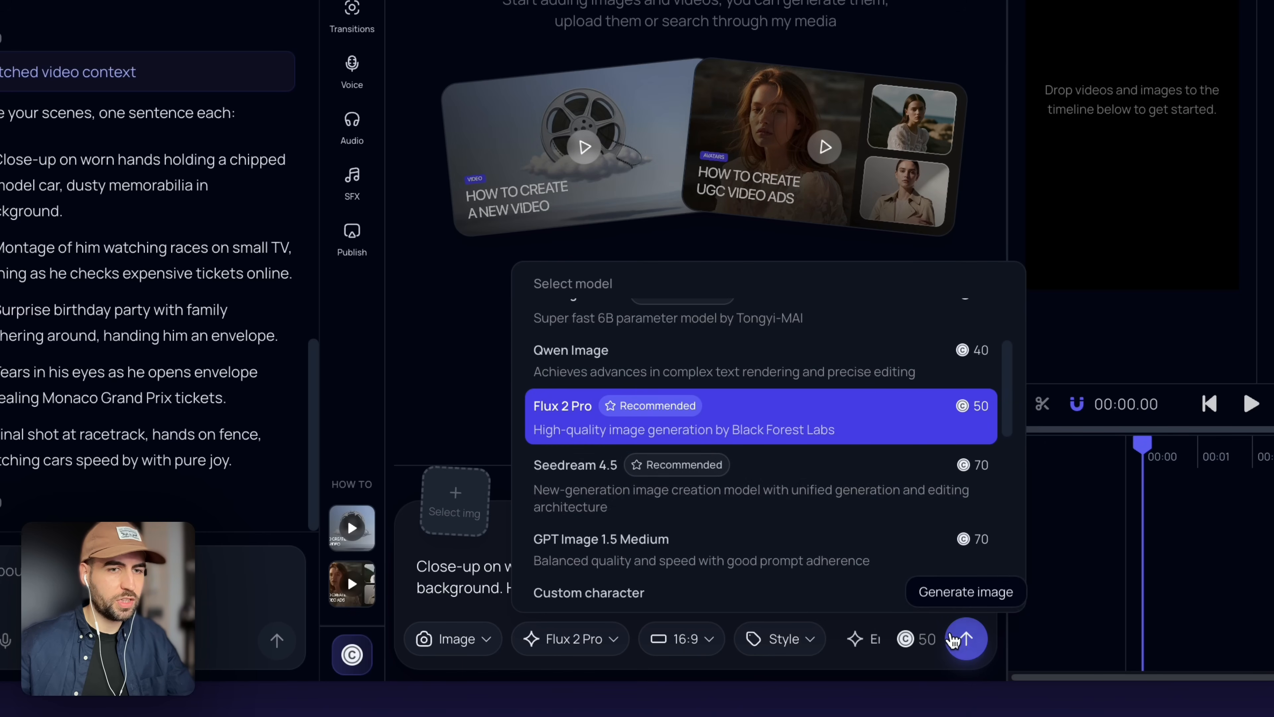
click(966, 639)
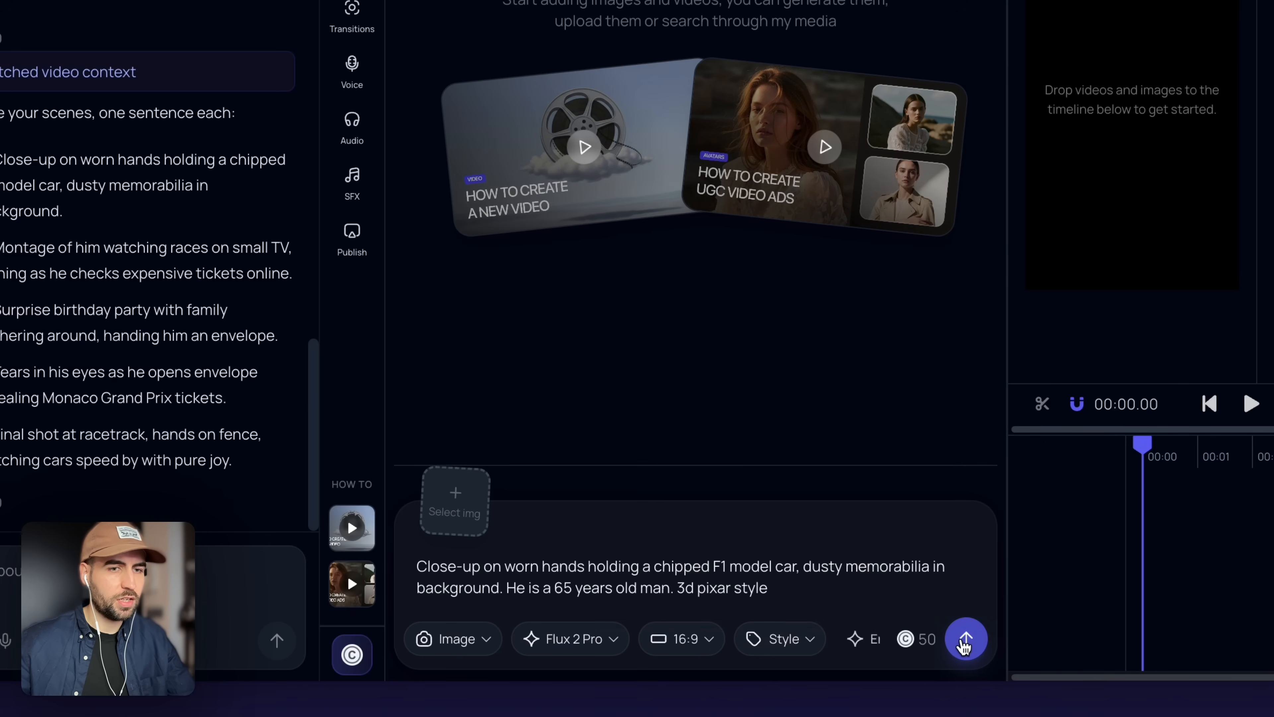
Generate the same scene prompt again with the Z-Image Turbo model and with Seedream 4.5
click(618, 645)
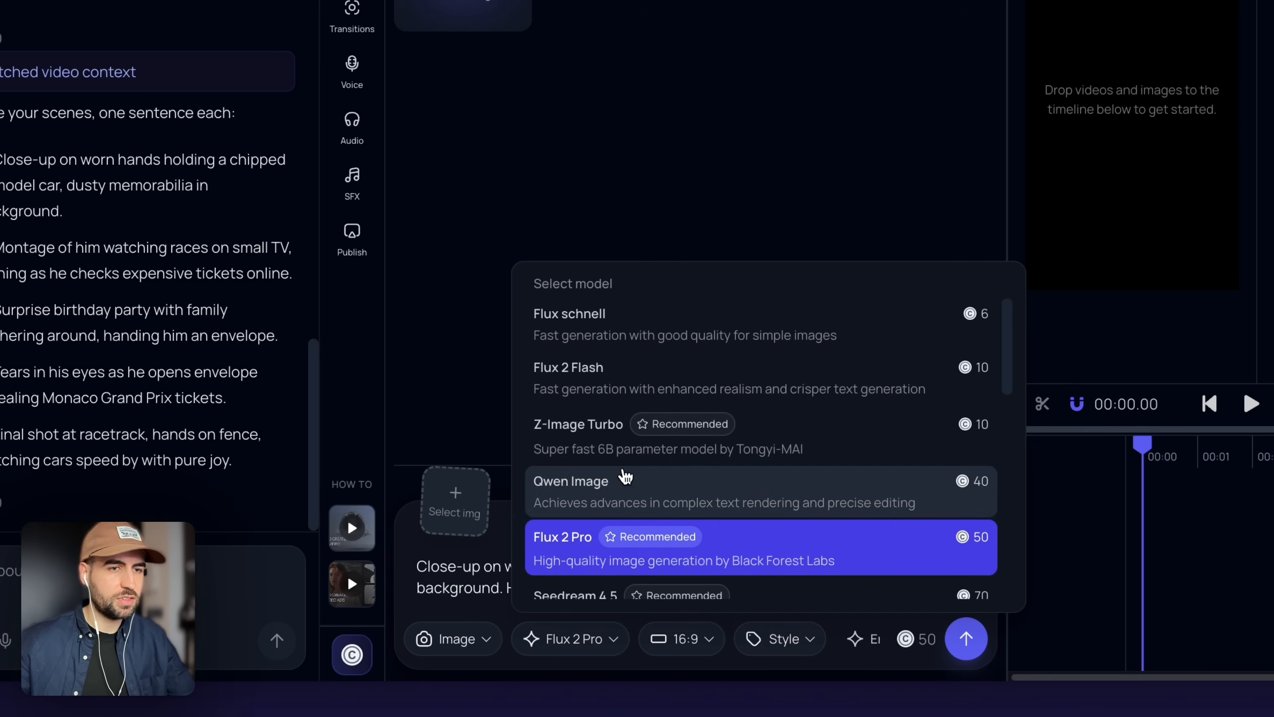
click(577, 426)
click(953, 650)
click(631, 648)
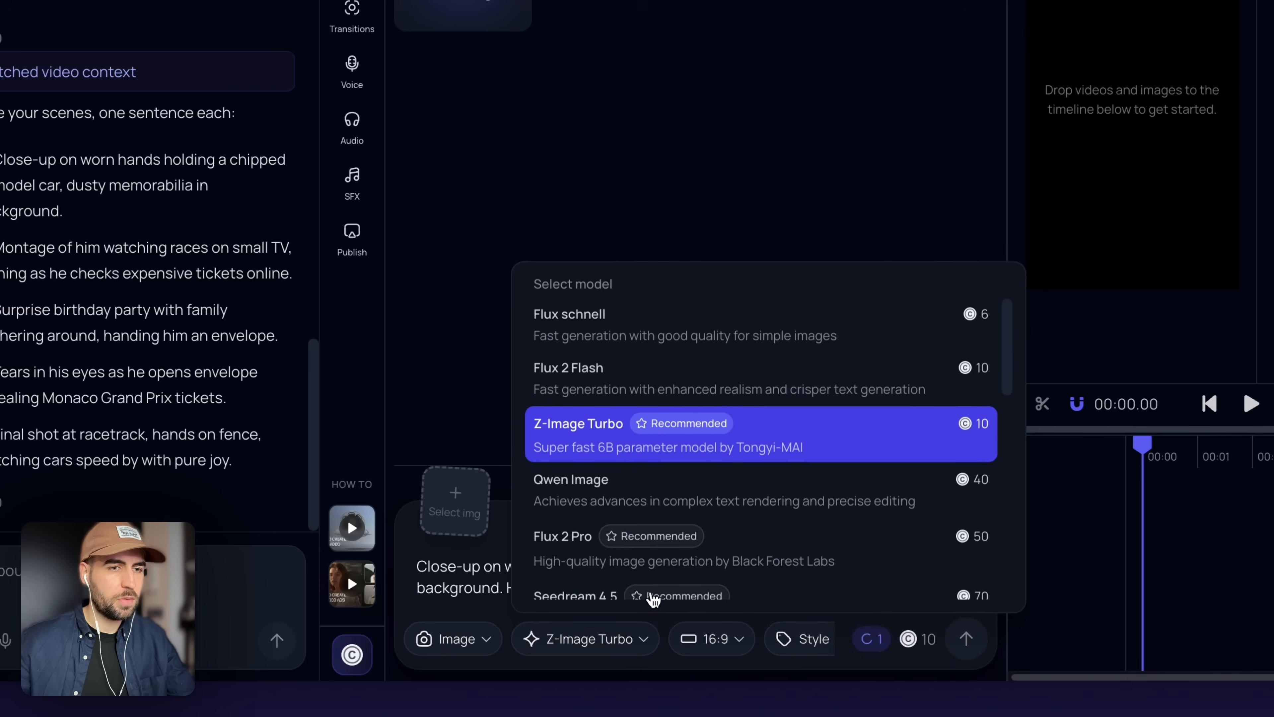
scroll(651, 540, down, 2)
click(577, 464)
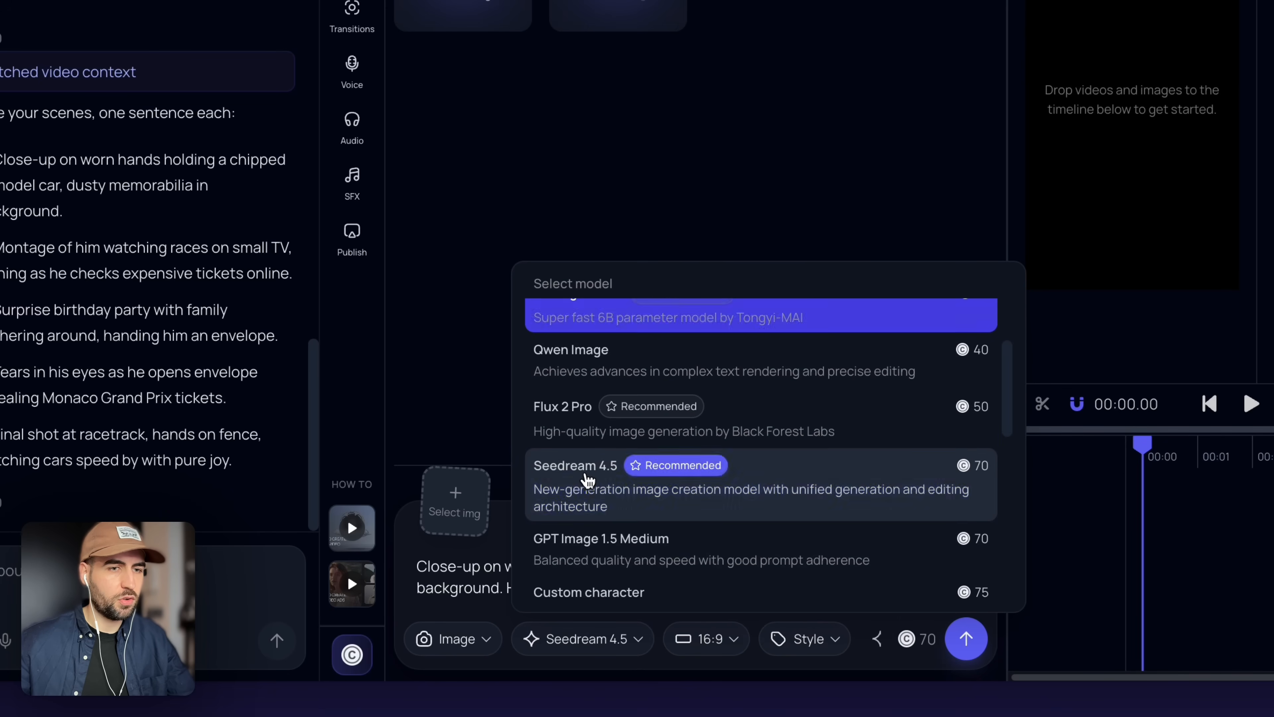
click(966, 640)
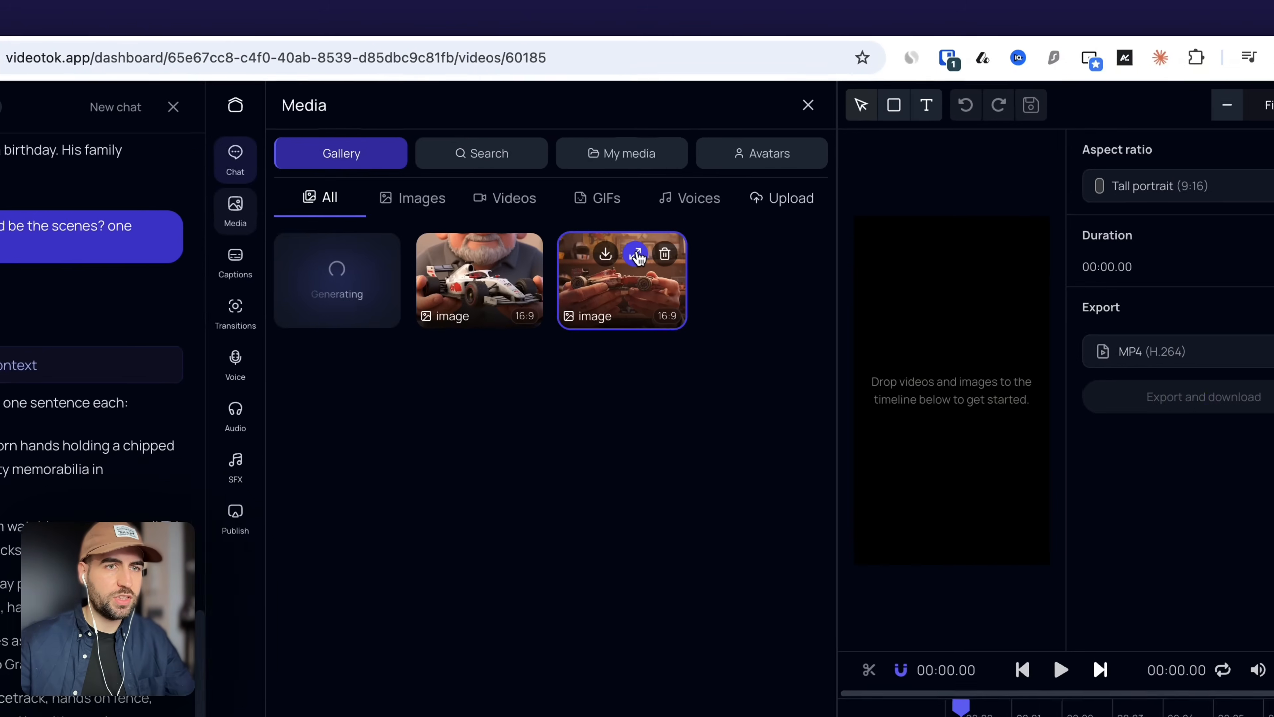
Compare the enlarged first-scene images generated by Flux 2 Pro, Z-Image Turbo and Seedream 4.5
click(665, 203)
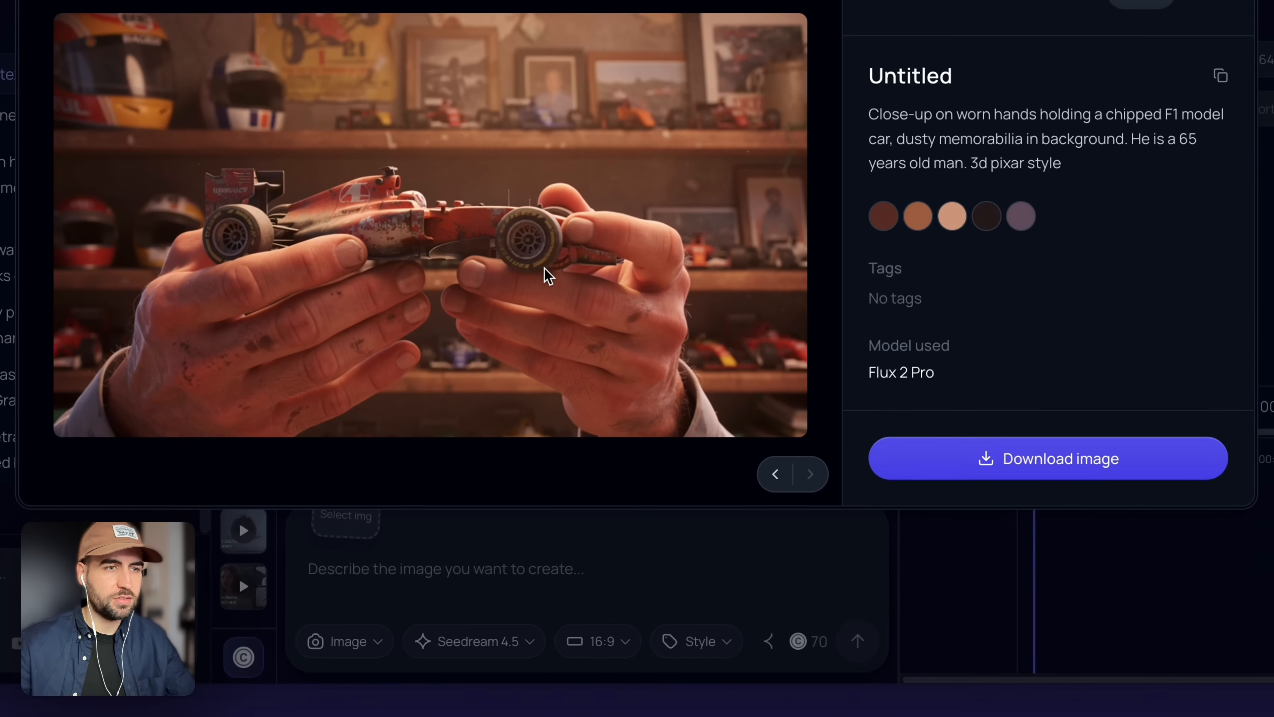
key(Left)
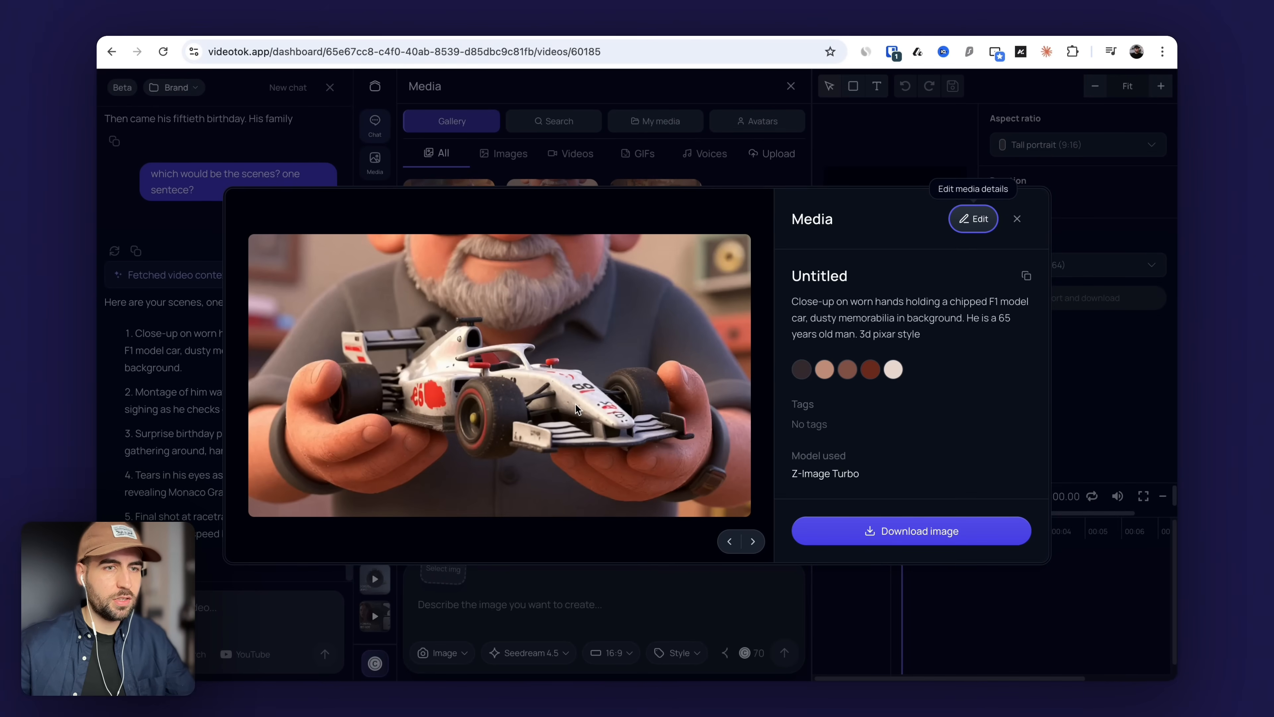
key(Left)
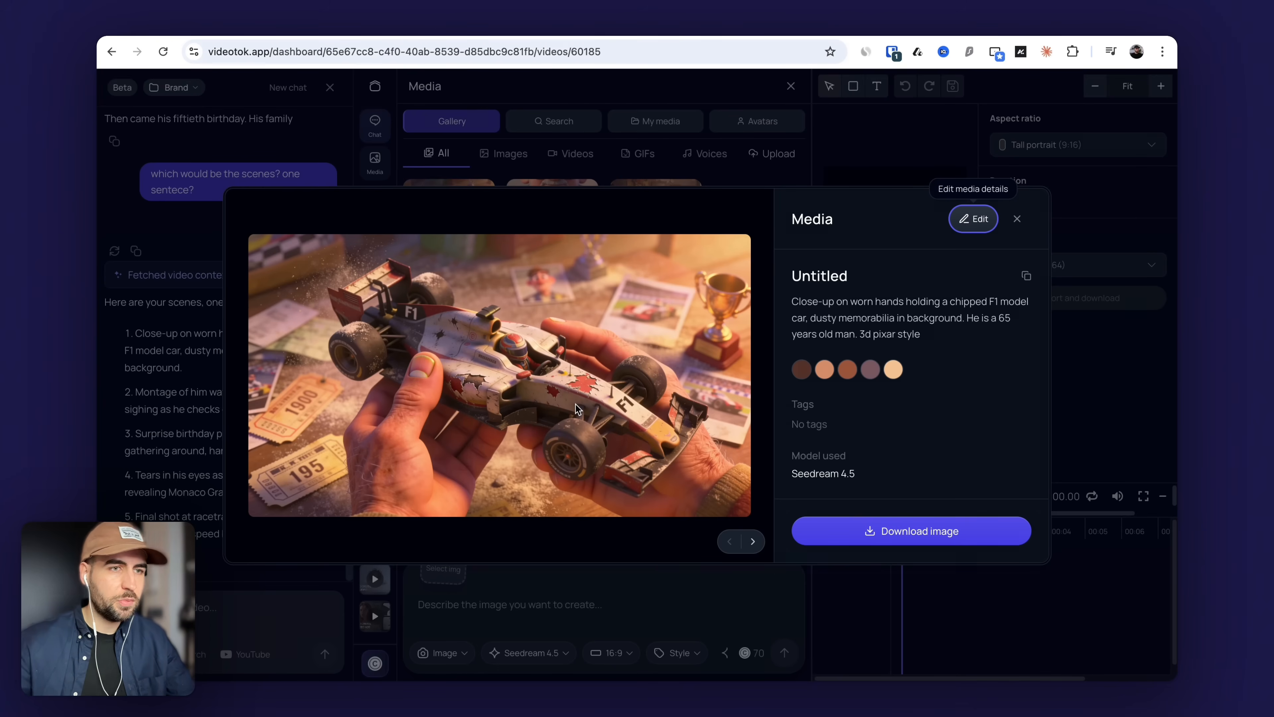
key(Right)
key(Left)
key(Left)
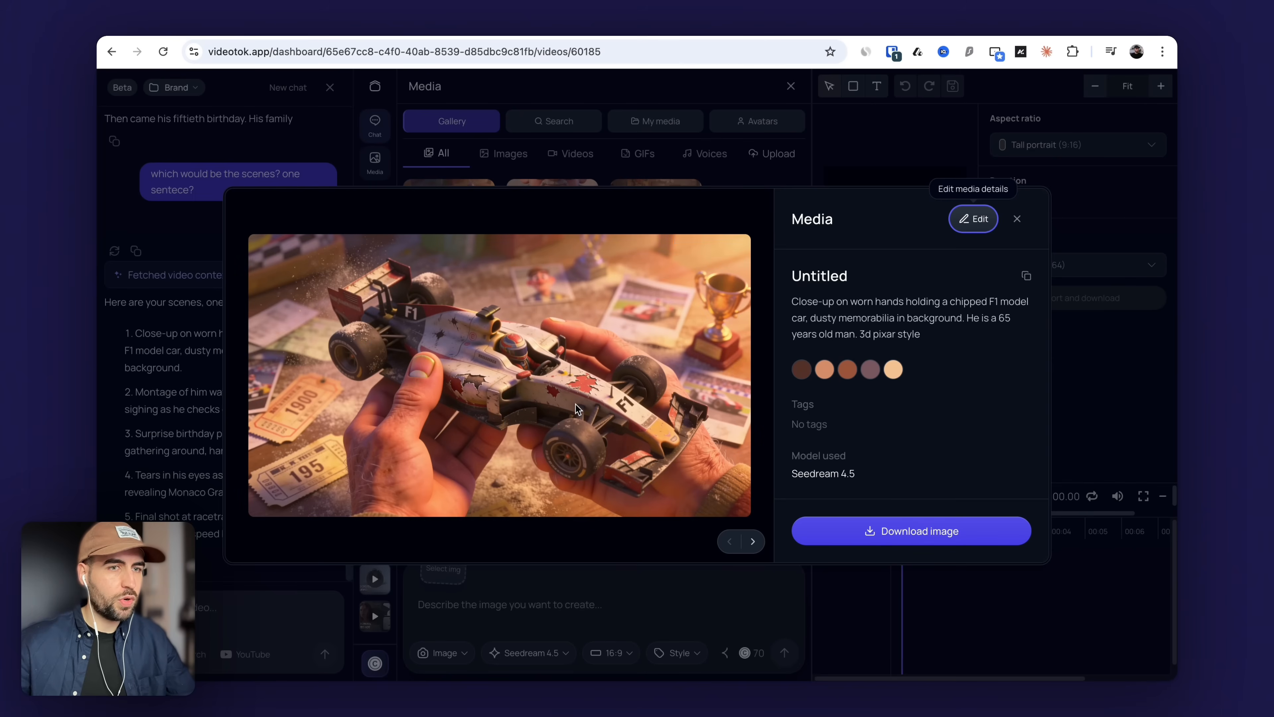
key(Right)
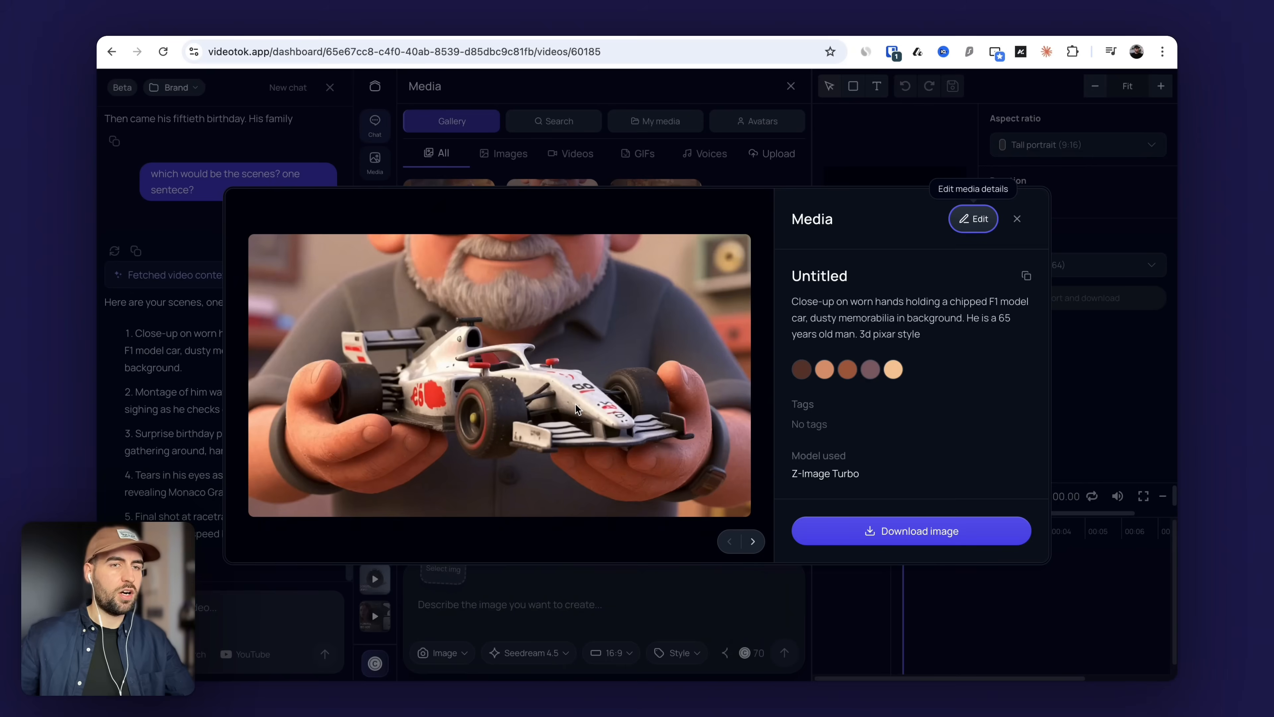
key(Right)
key(Left)
key(Left)
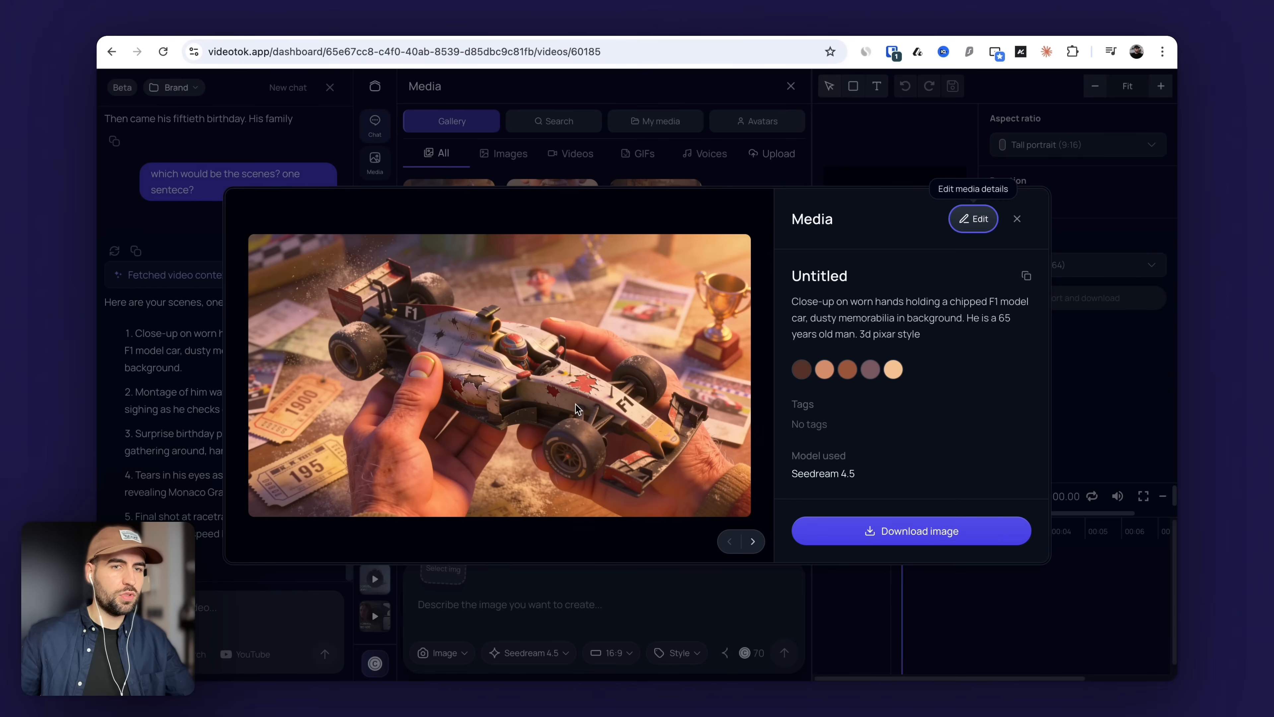
key(Right)
key(Left)
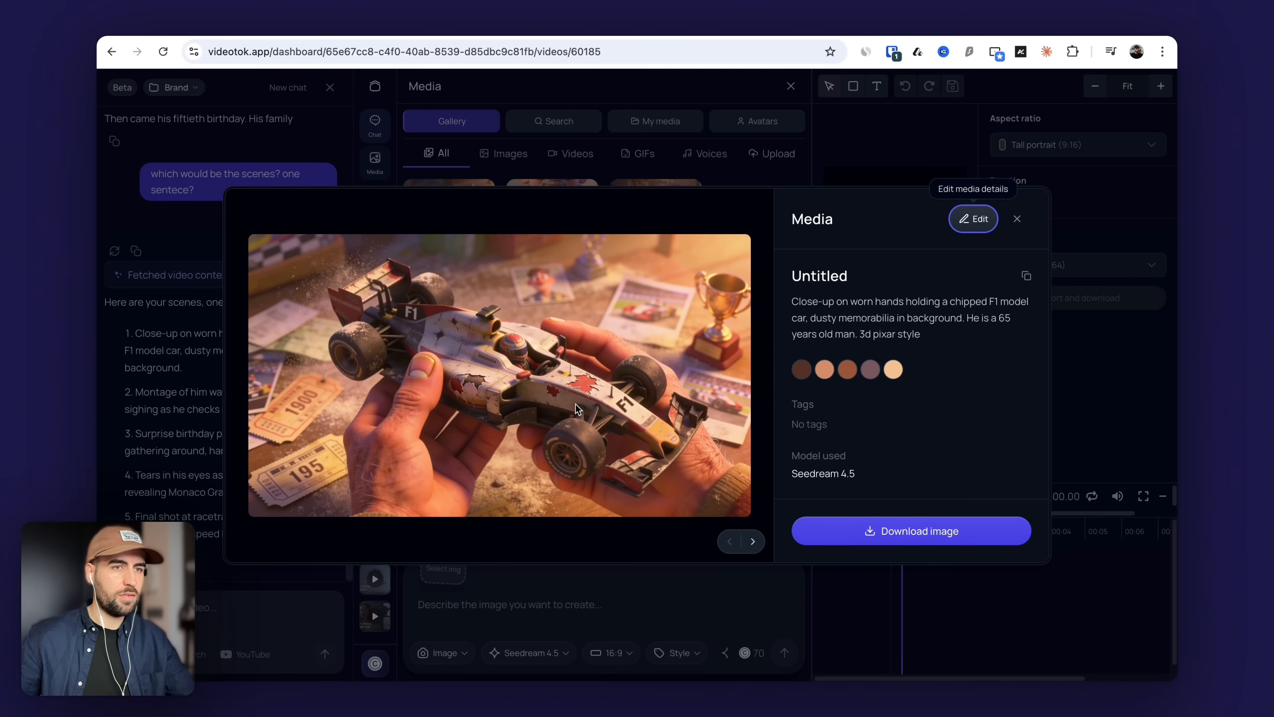
key(Escape)
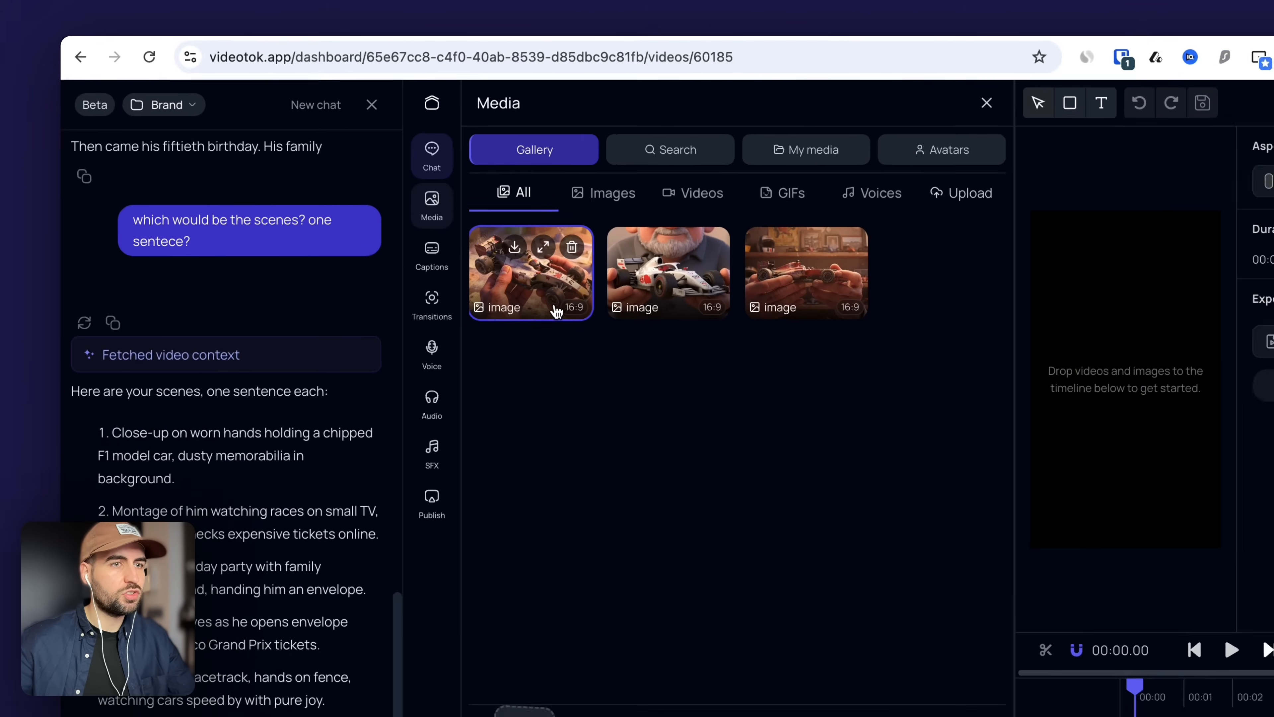
Select the Seedream 4.5 image as the reference and search Google Images in a new browser tab for "lego f1 cars"
click(556, 310)
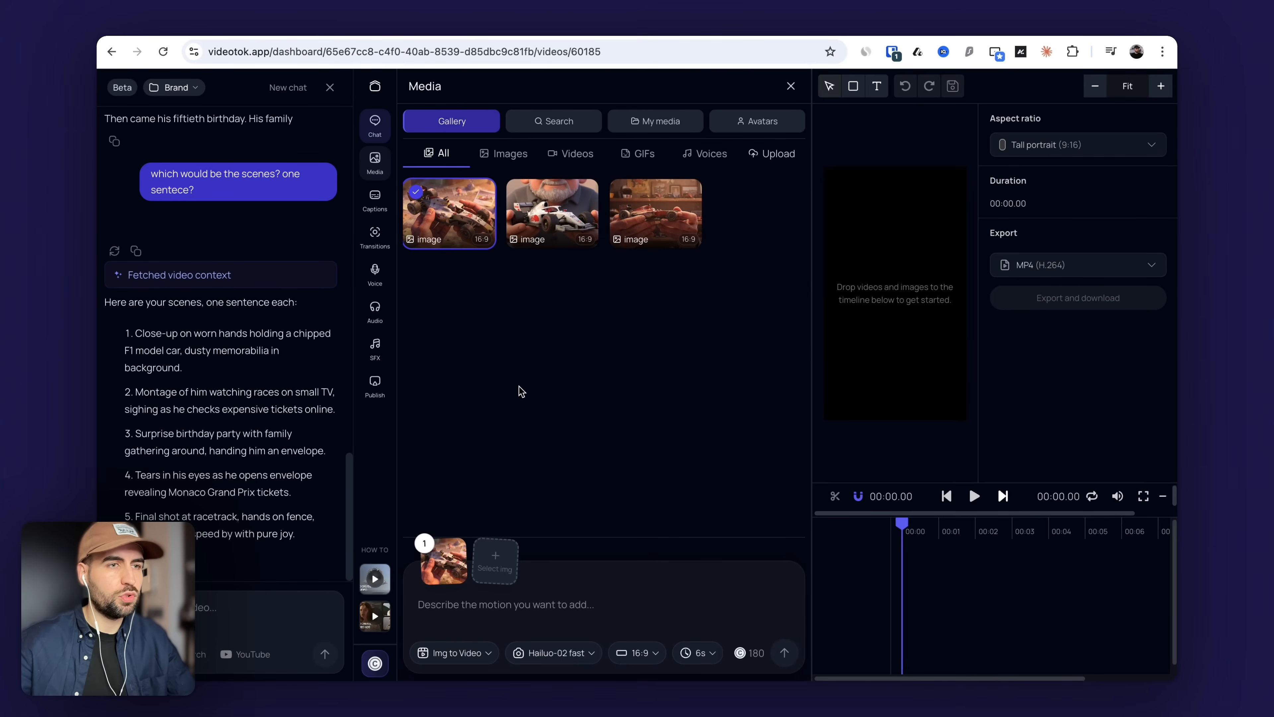
key(super+t)
text(le)
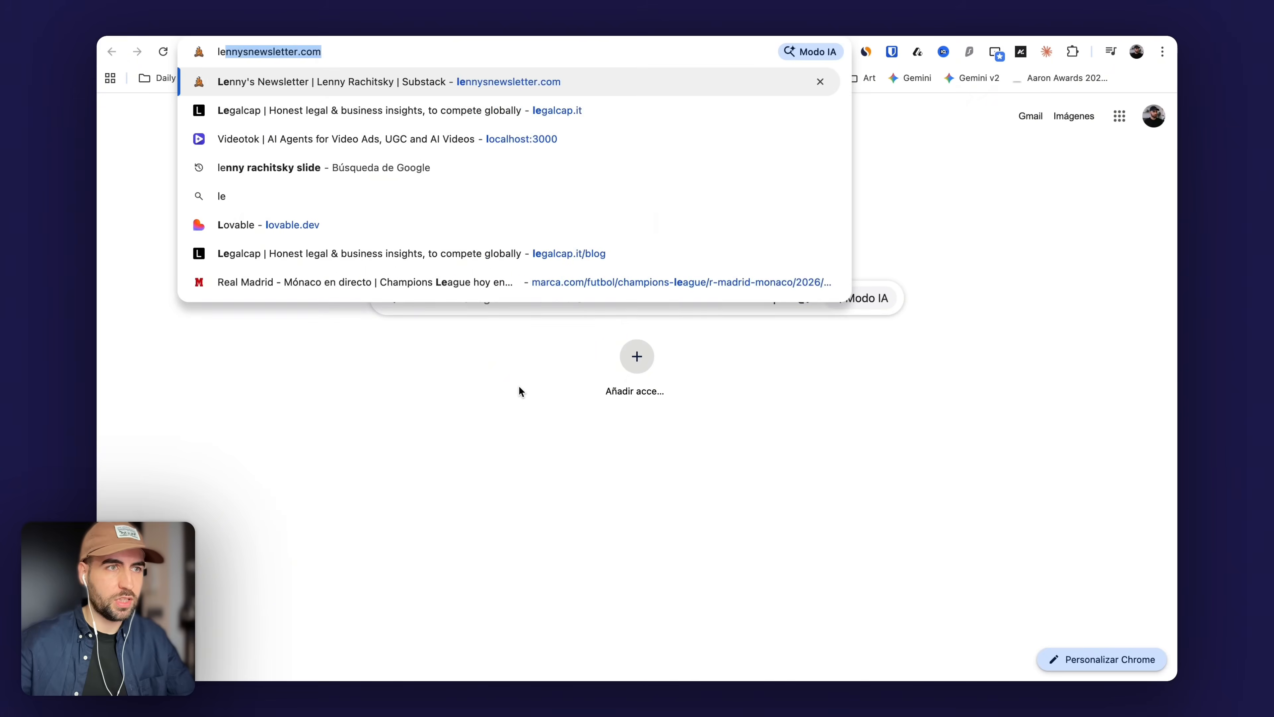
text(go f1 cars)
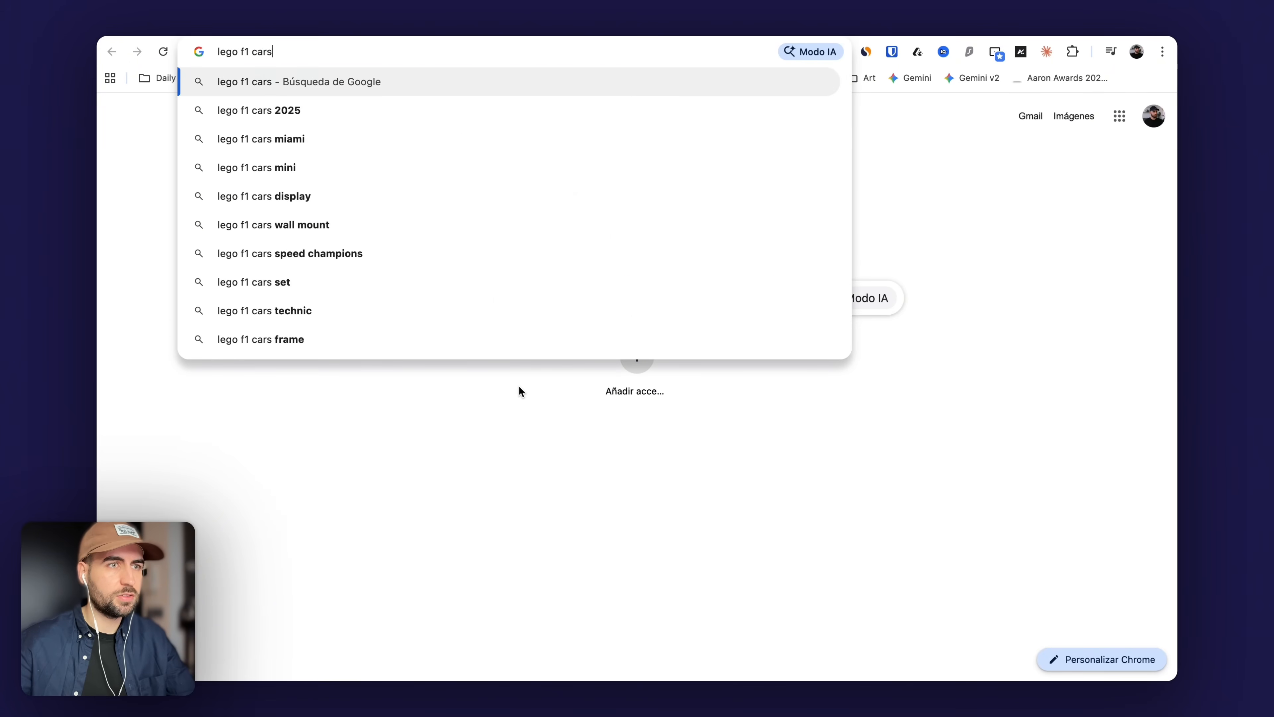
key(Return)
click(486, 206)
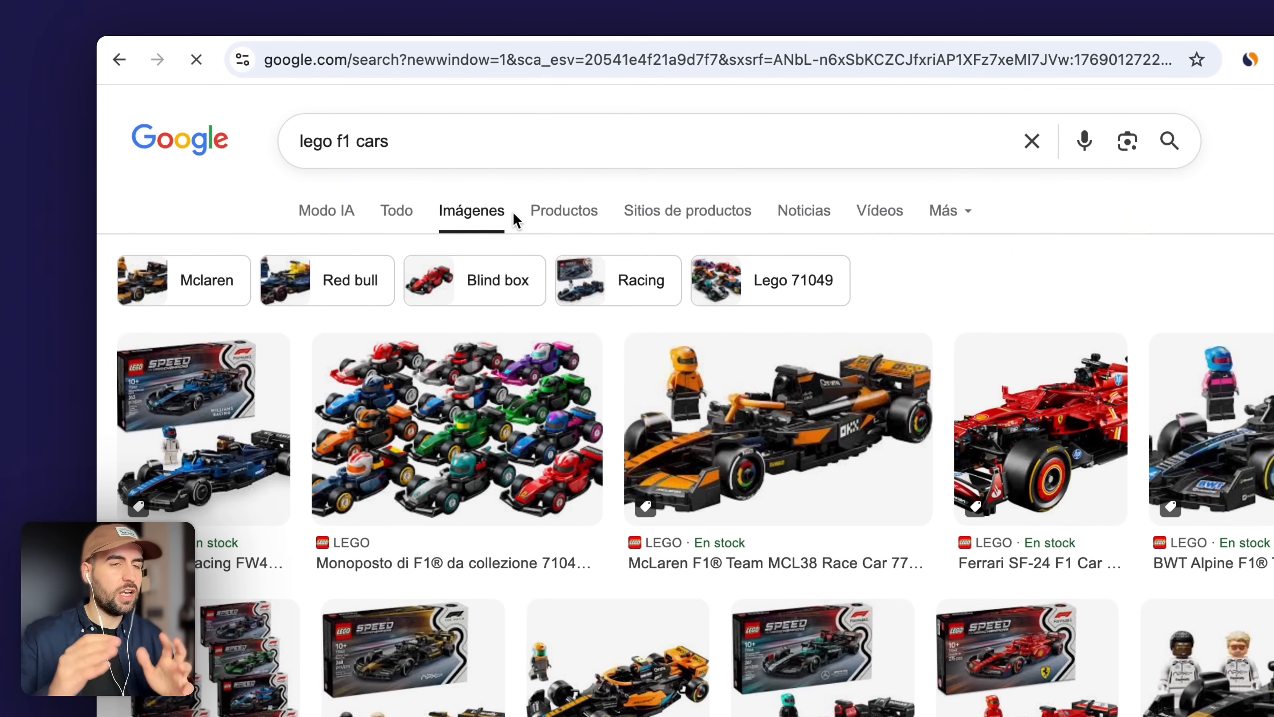
Copy the LEGO Speed Champions Ferrari SF-24 picture from the results and paste it as the second reference image in Videotok
click(995, 401)
scroll(479, 159, down, 6)
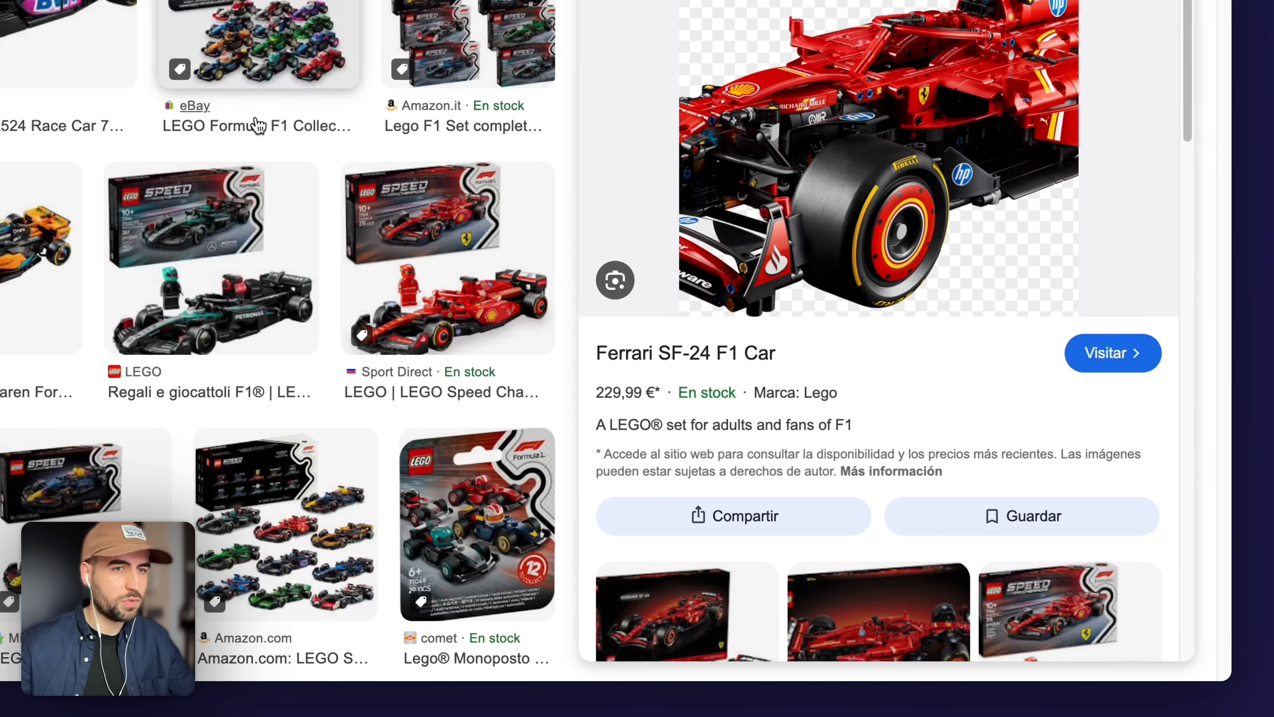
click(419, 279)
right_click(828, 201)
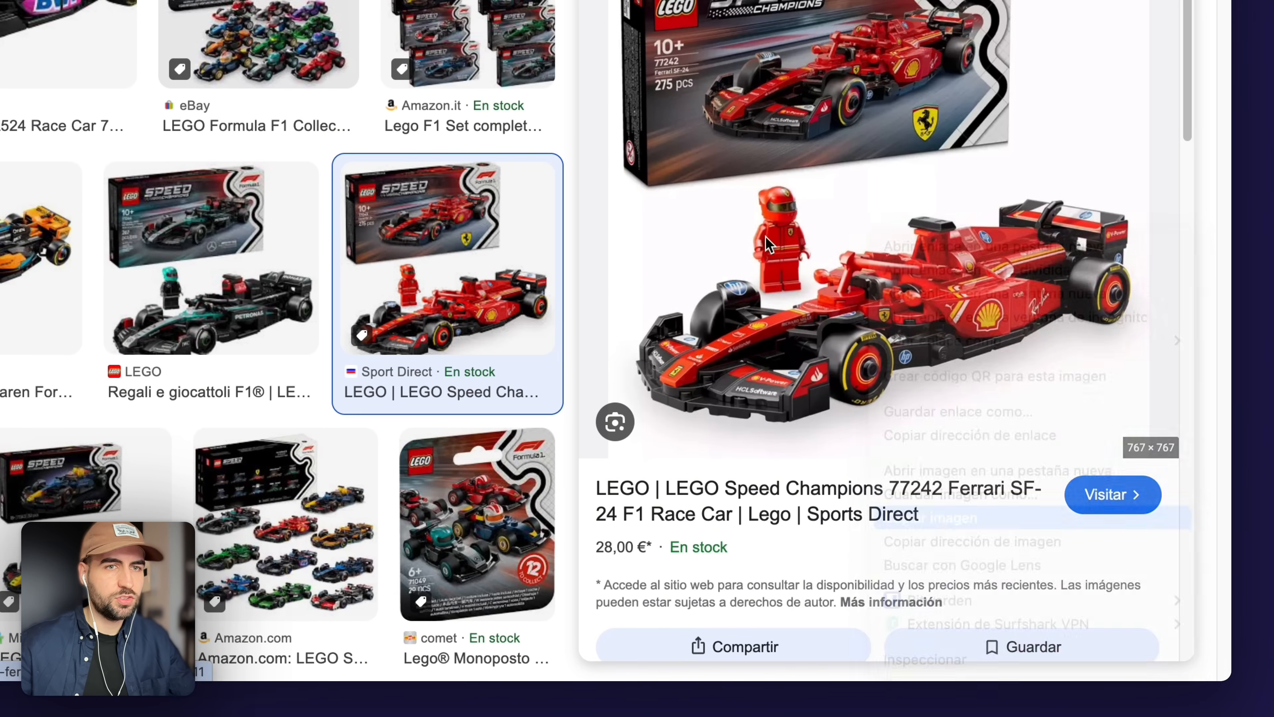
click(883, 382)
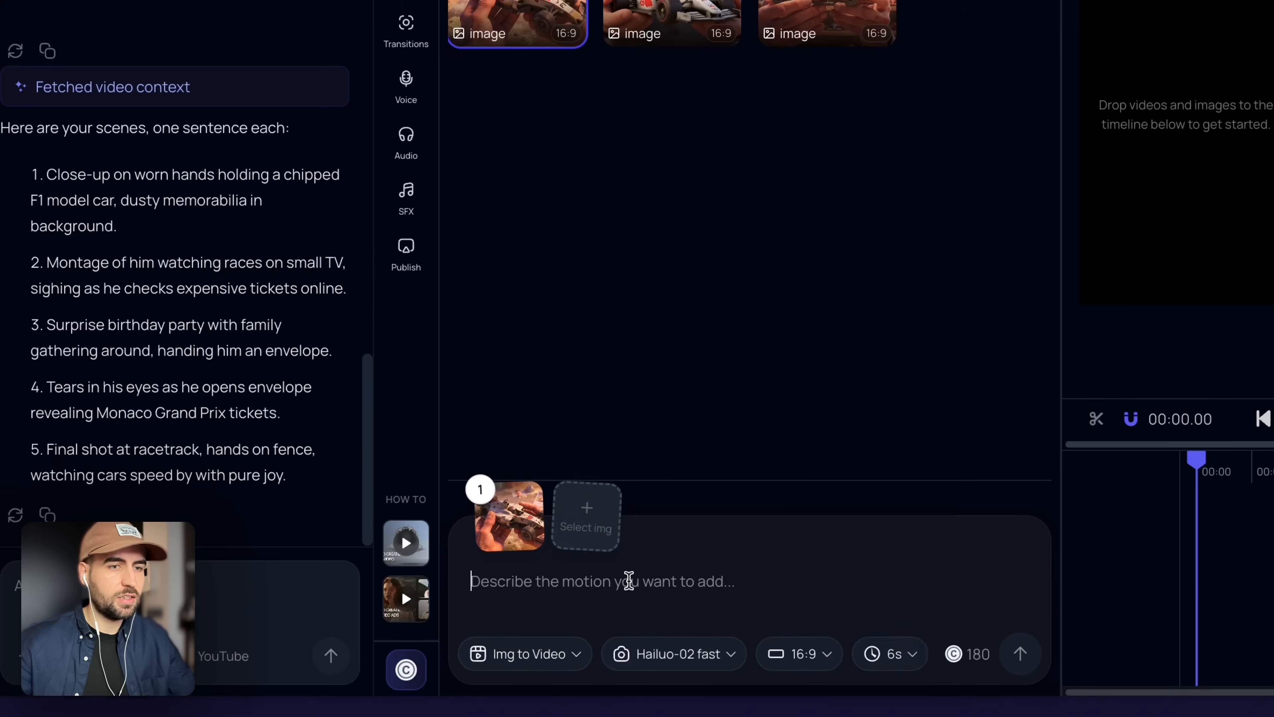
key(ctrl+v)
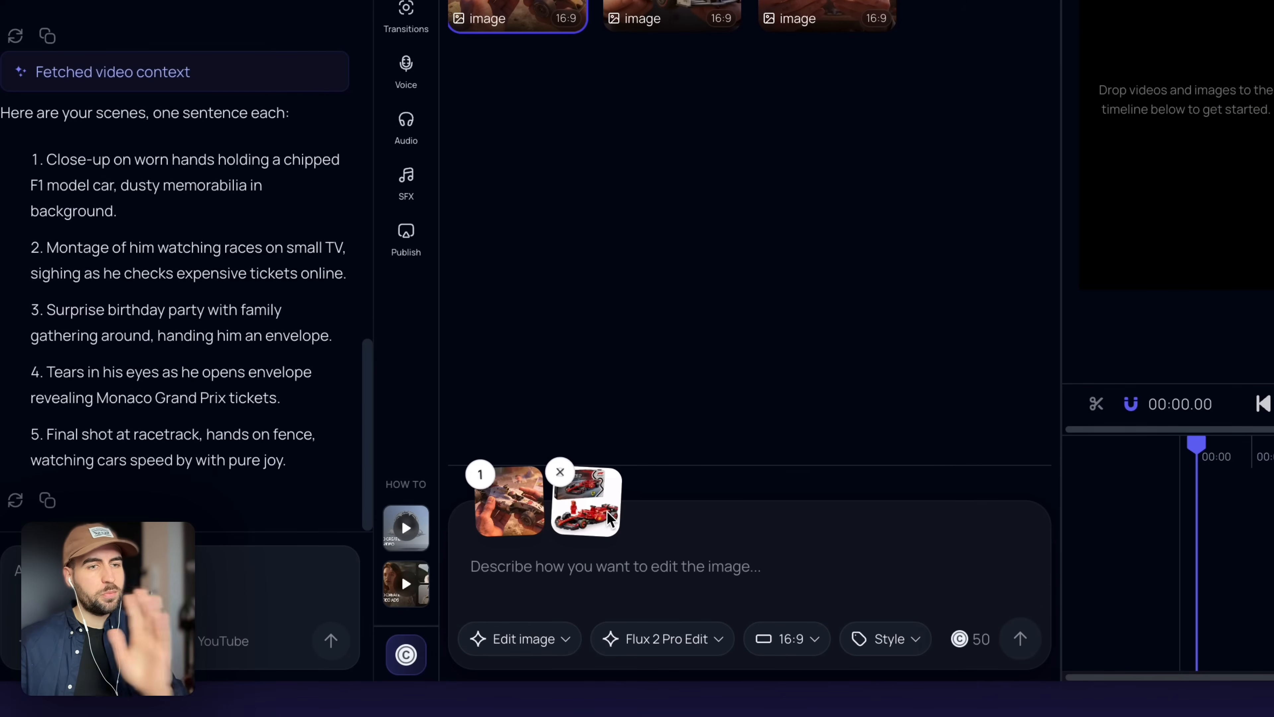
Choose Nano banana pro edit and write "change the old white car from the first image for the lego ferrari car, do it in the"
click(612, 637)
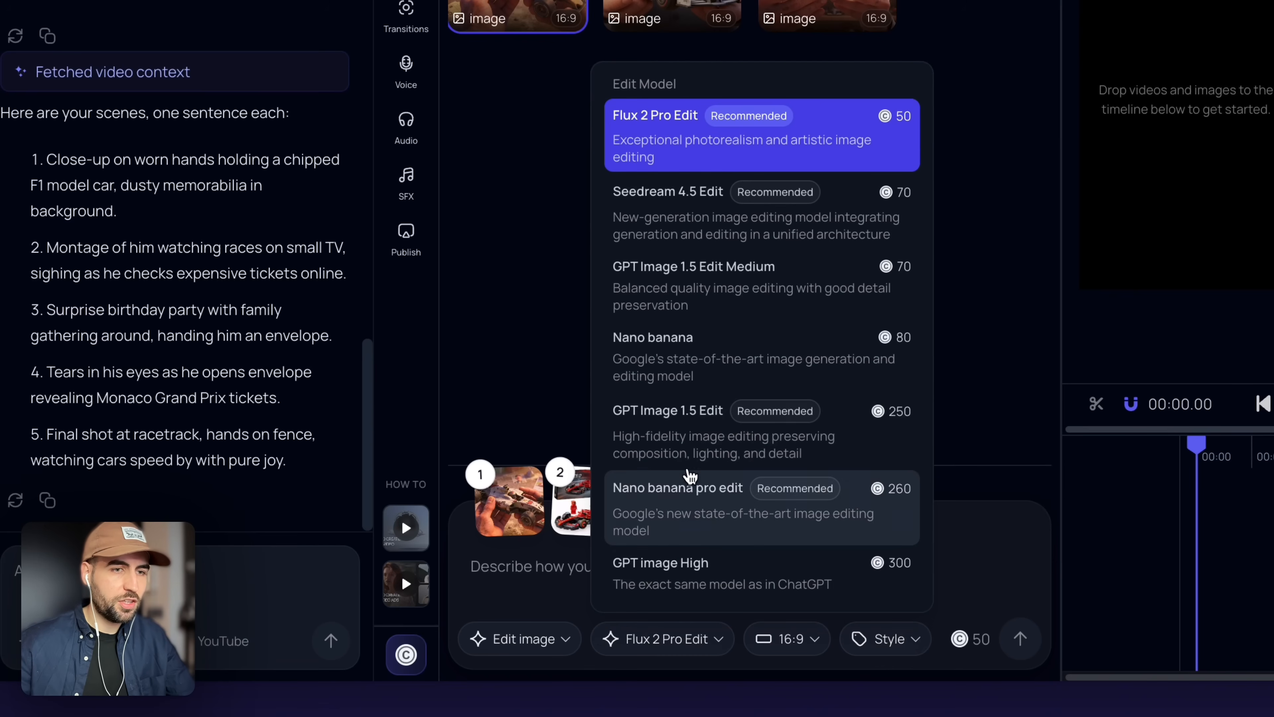
click(679, 516)
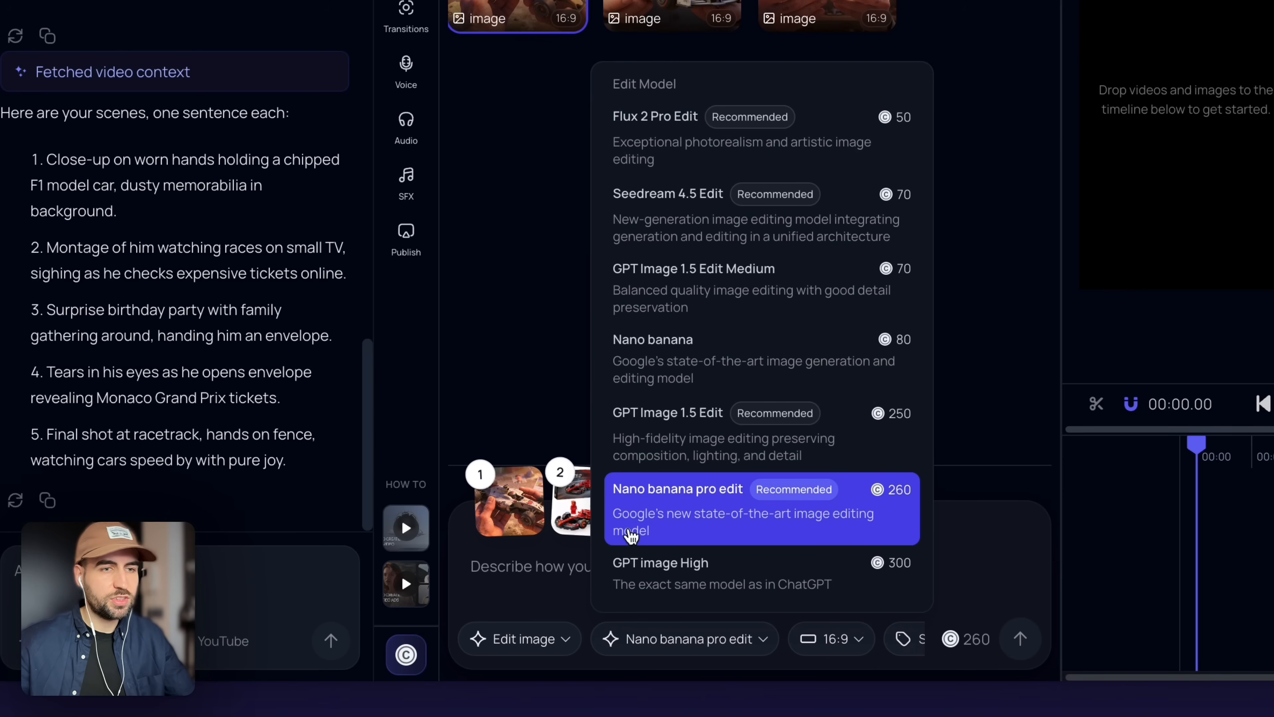
click(504, 579)
text(change the old )
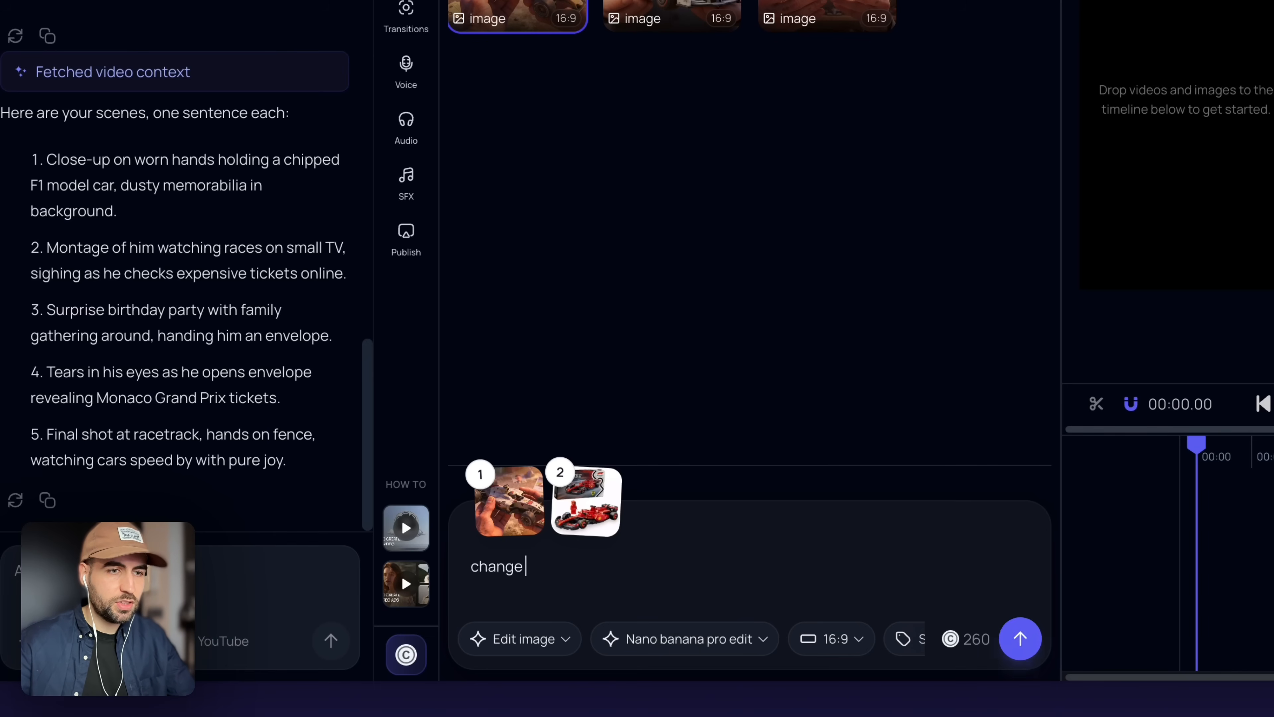
text(whit)
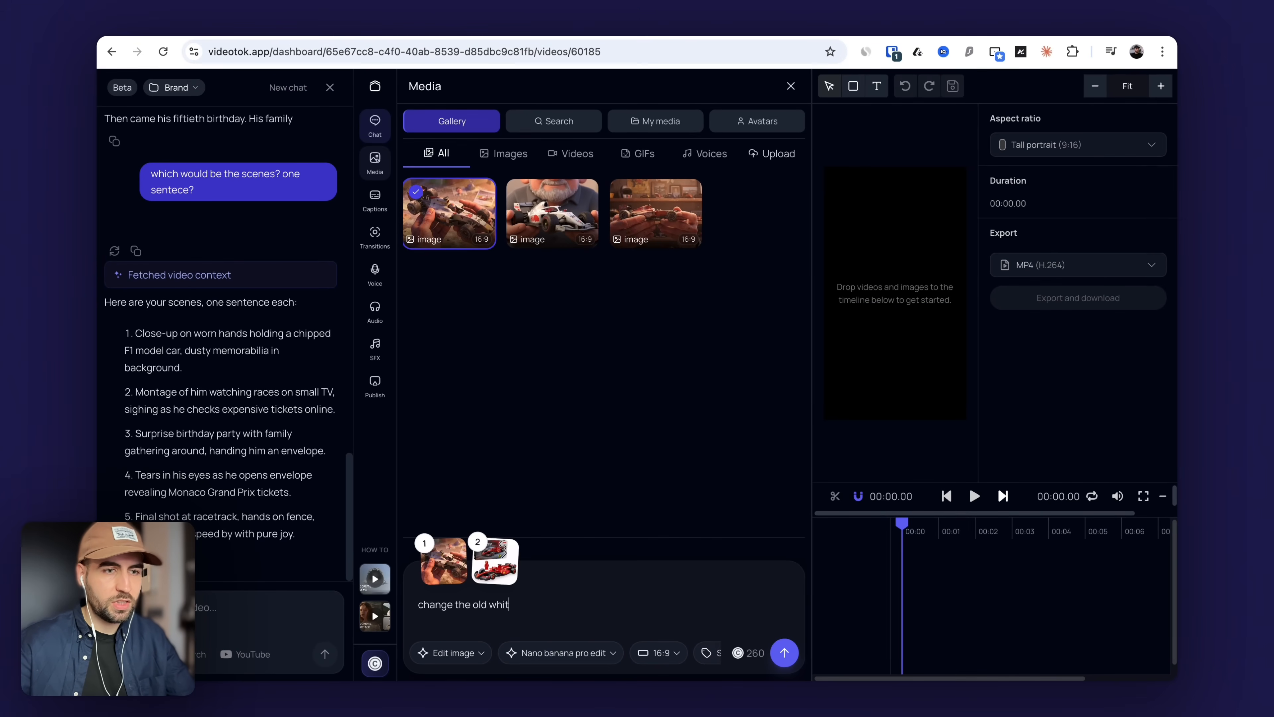
text(e car from the first image for the lego ferrari car, do it in the)
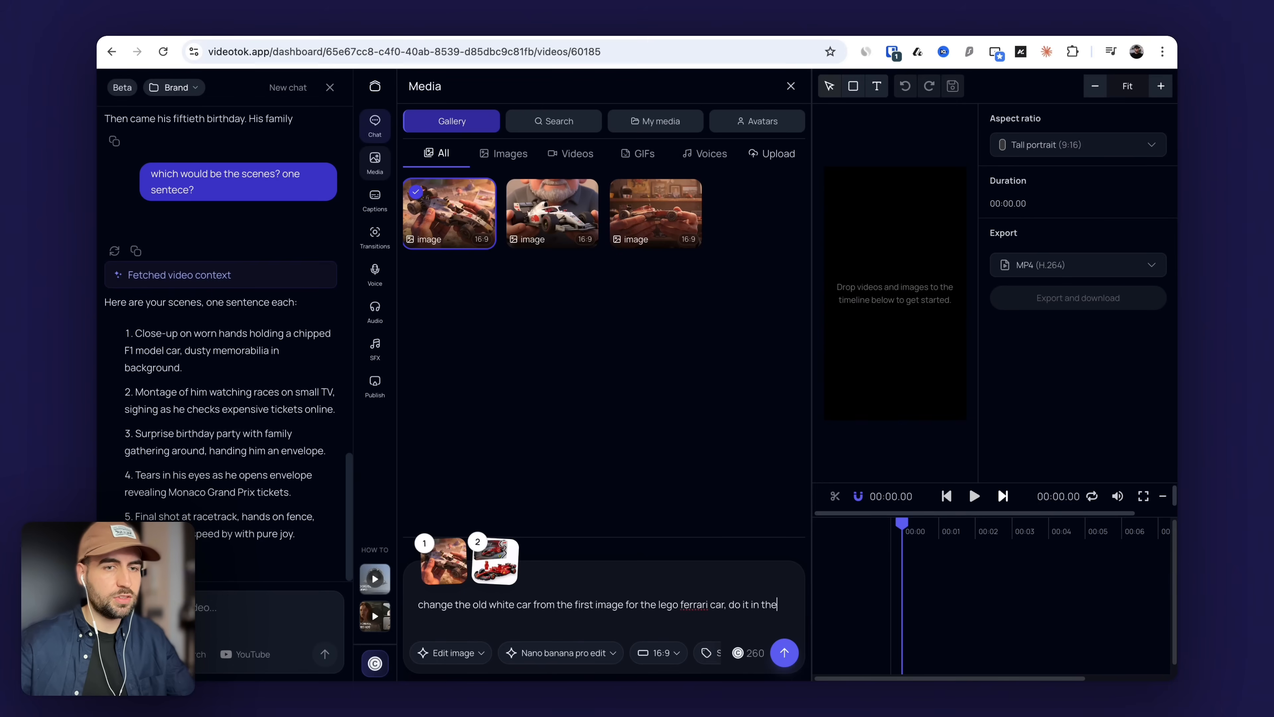
Complete the prompt with "same style of the first image, the lego car must be old", generate the edit and clear the leftover reference
text( same style of the first image, the)
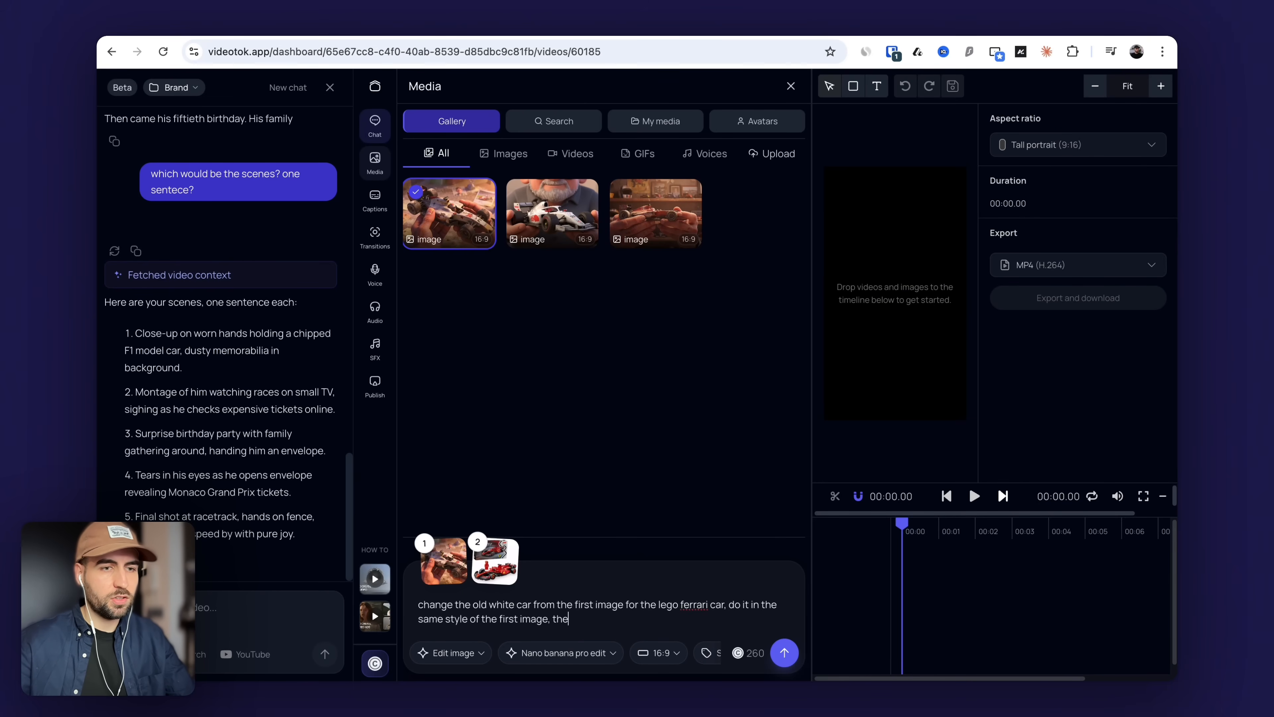
text(ar must be old)
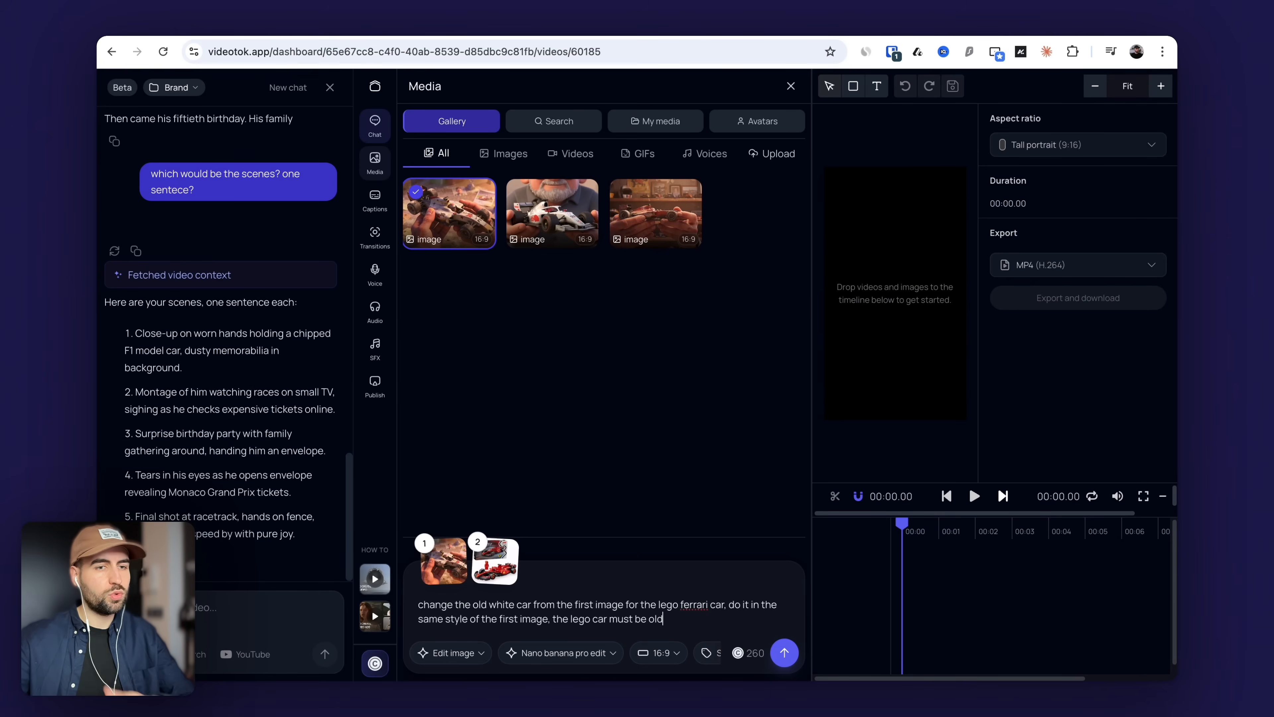
key(ctrl+a)
key(Return)
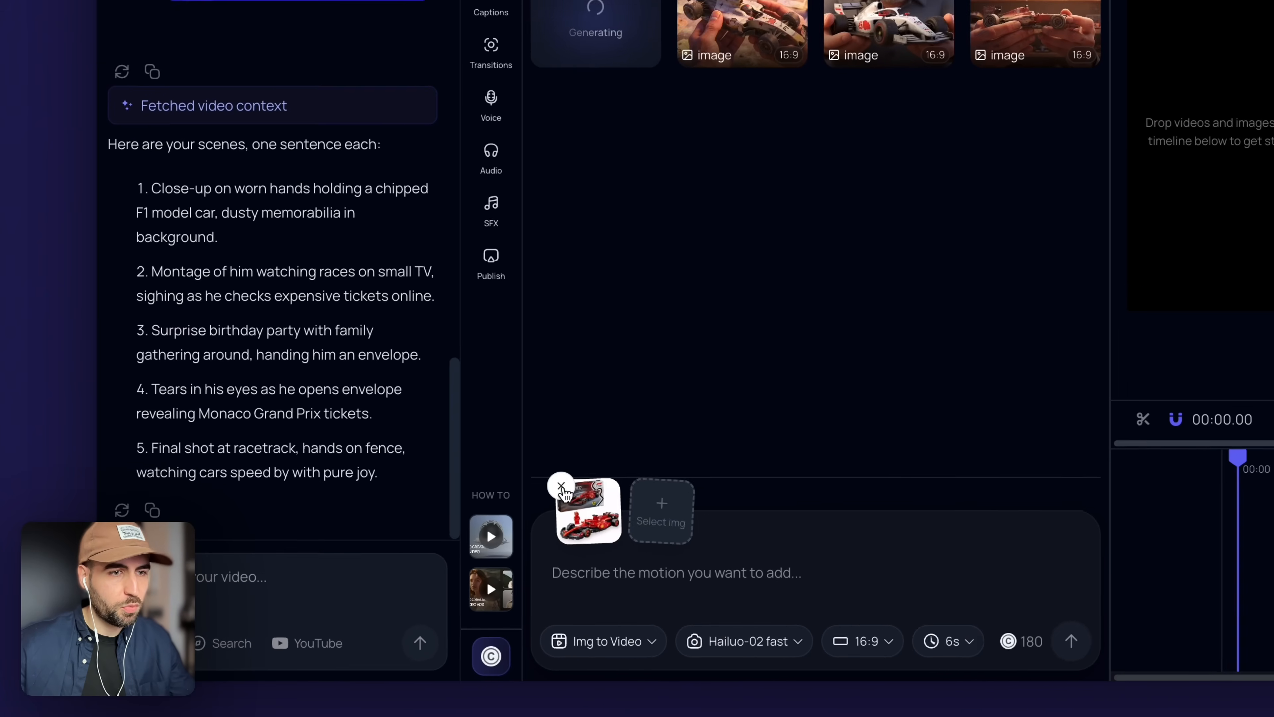
click(424, 544)
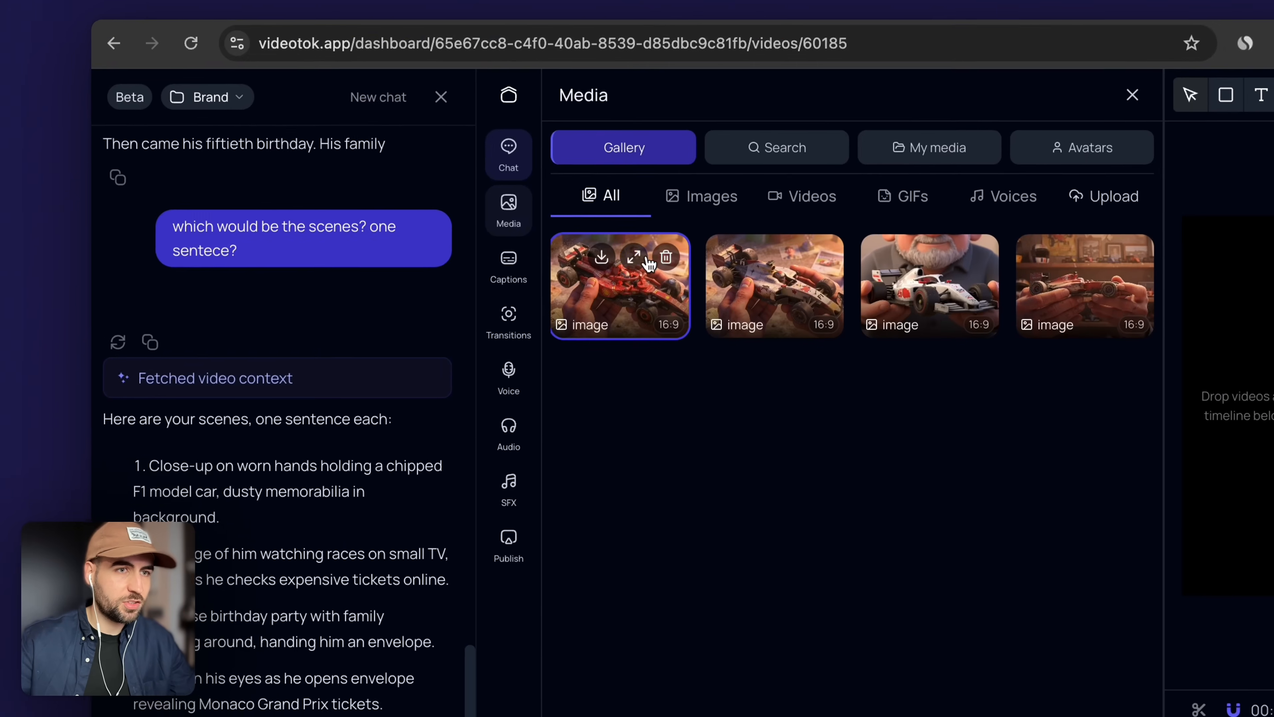
Inspect the generated LEGO Ferrari edit at full size and check the scene 2 sentence in the chat
click(461, 192)
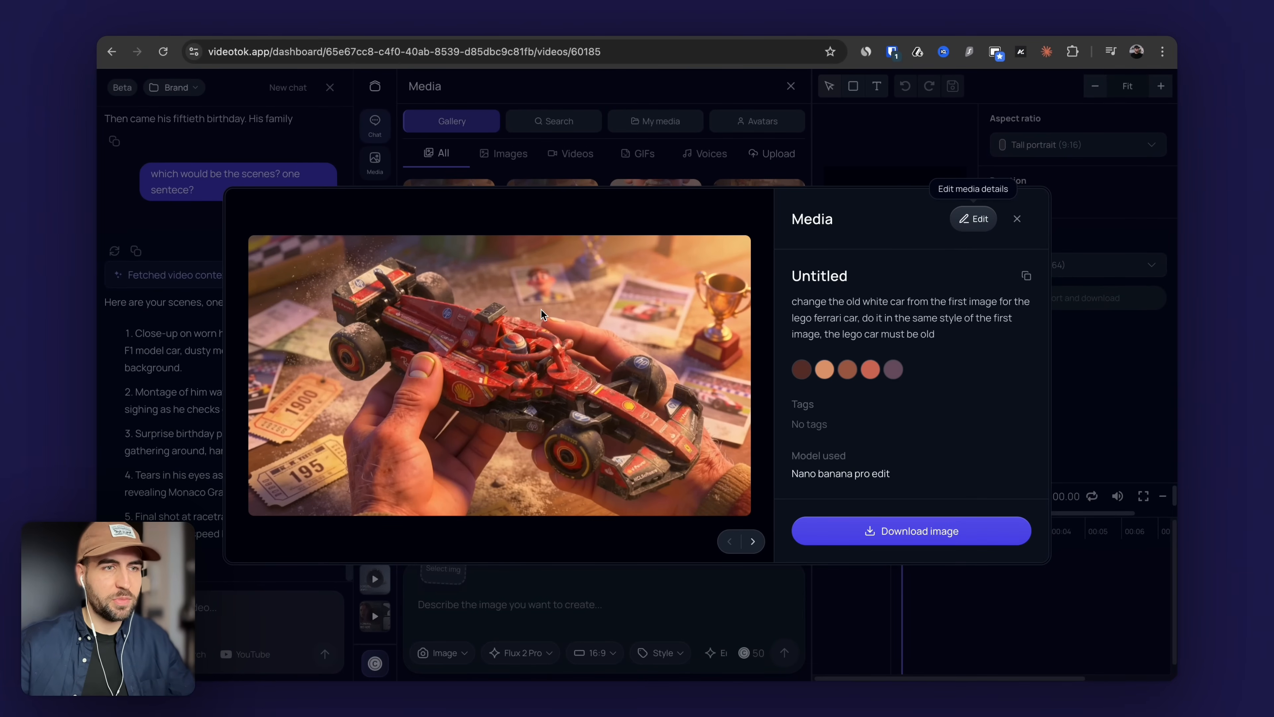
key(Escape)
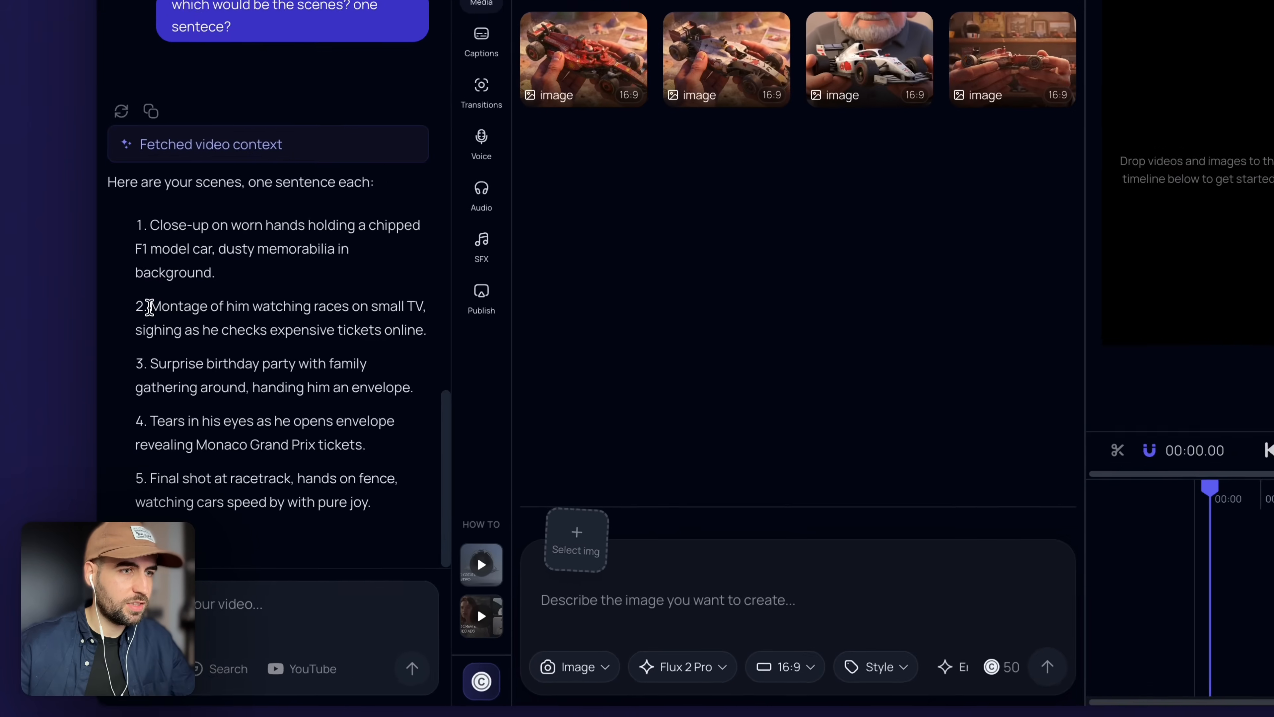
drag(128, 392, 290, 422)
click(265, 410)
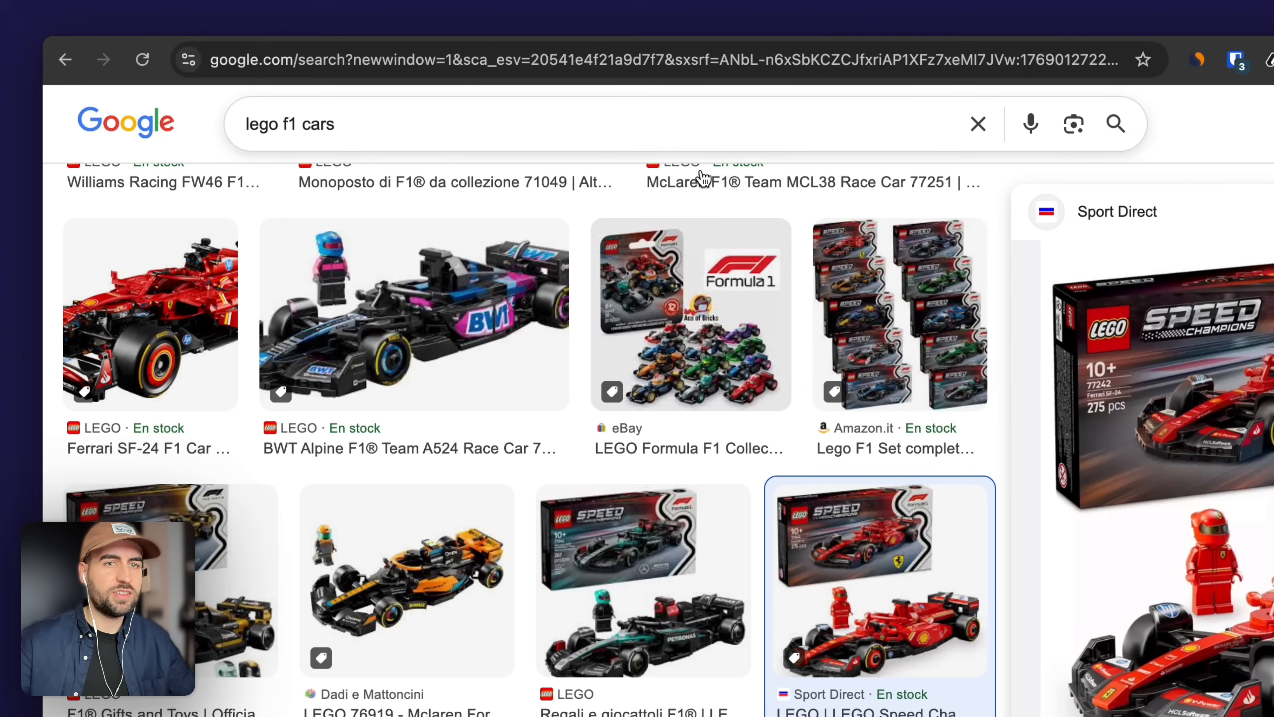
Copy the LEGO Ferrari SF-24 picture from Google Images, paste it as second reference after the Ferrari edit, and use Nano banana pro edit
right_click(1121, 364)
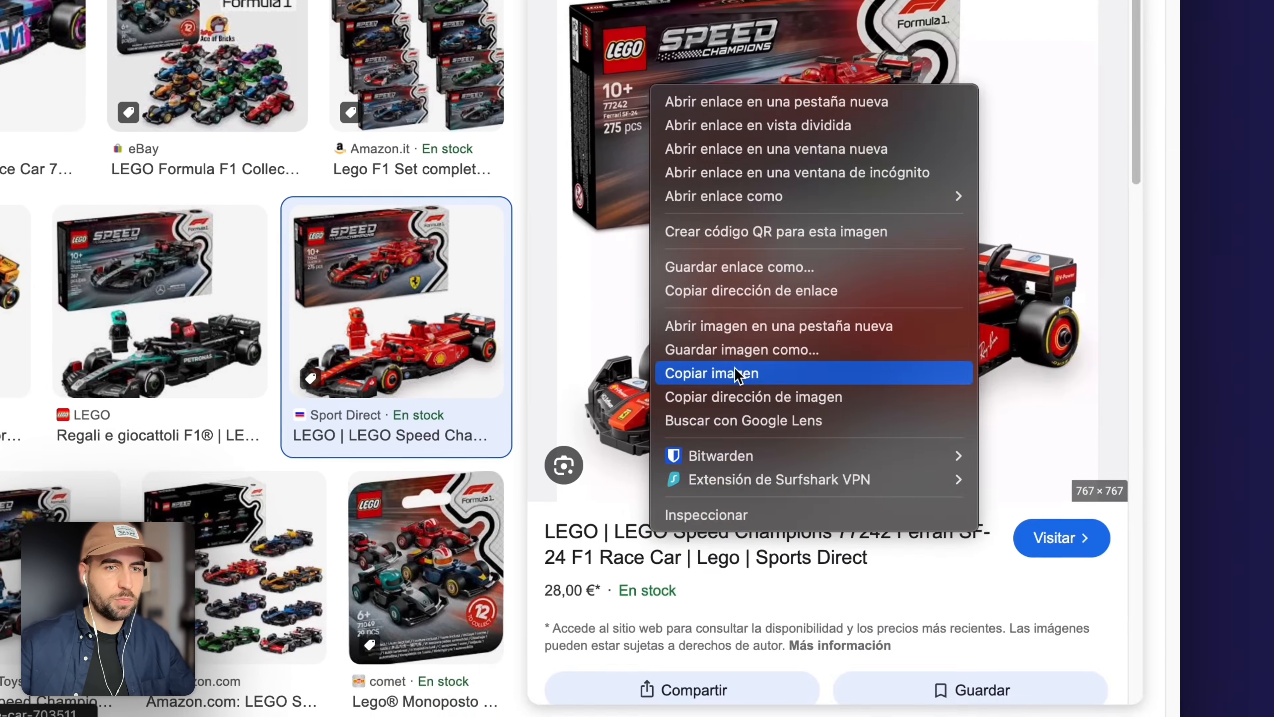
click(1249, 652)
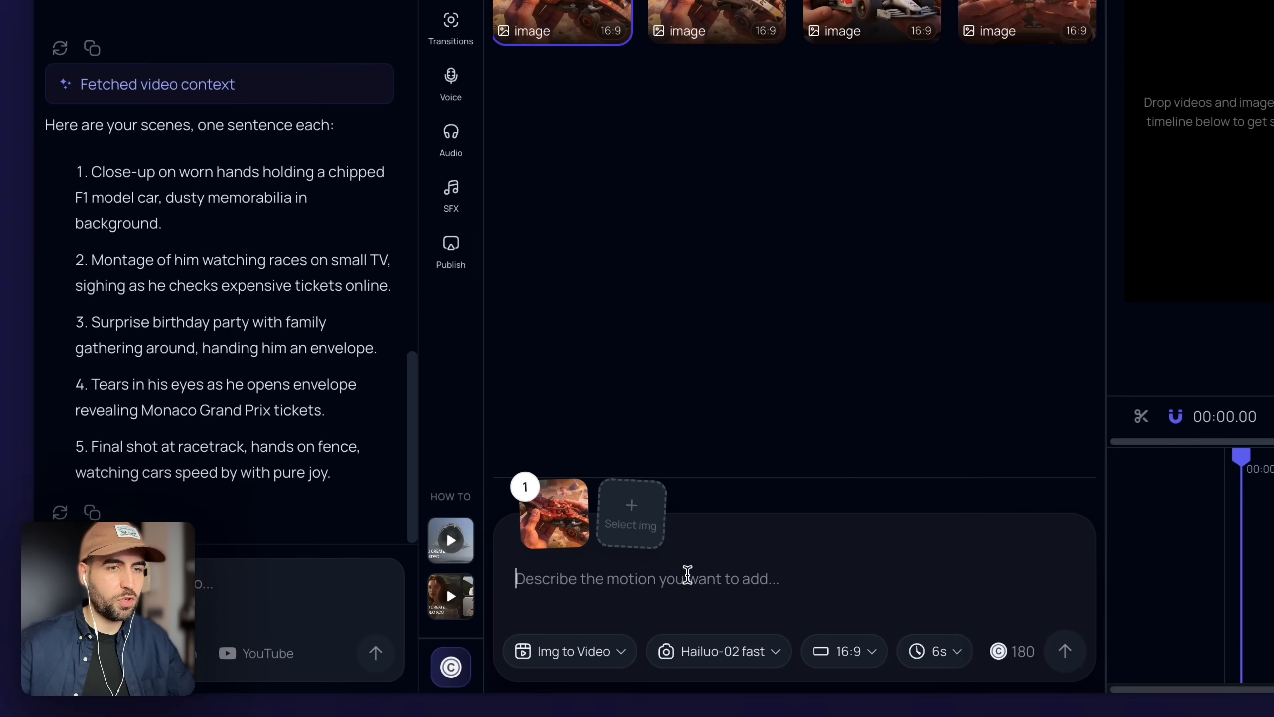
key(ctrl+v)
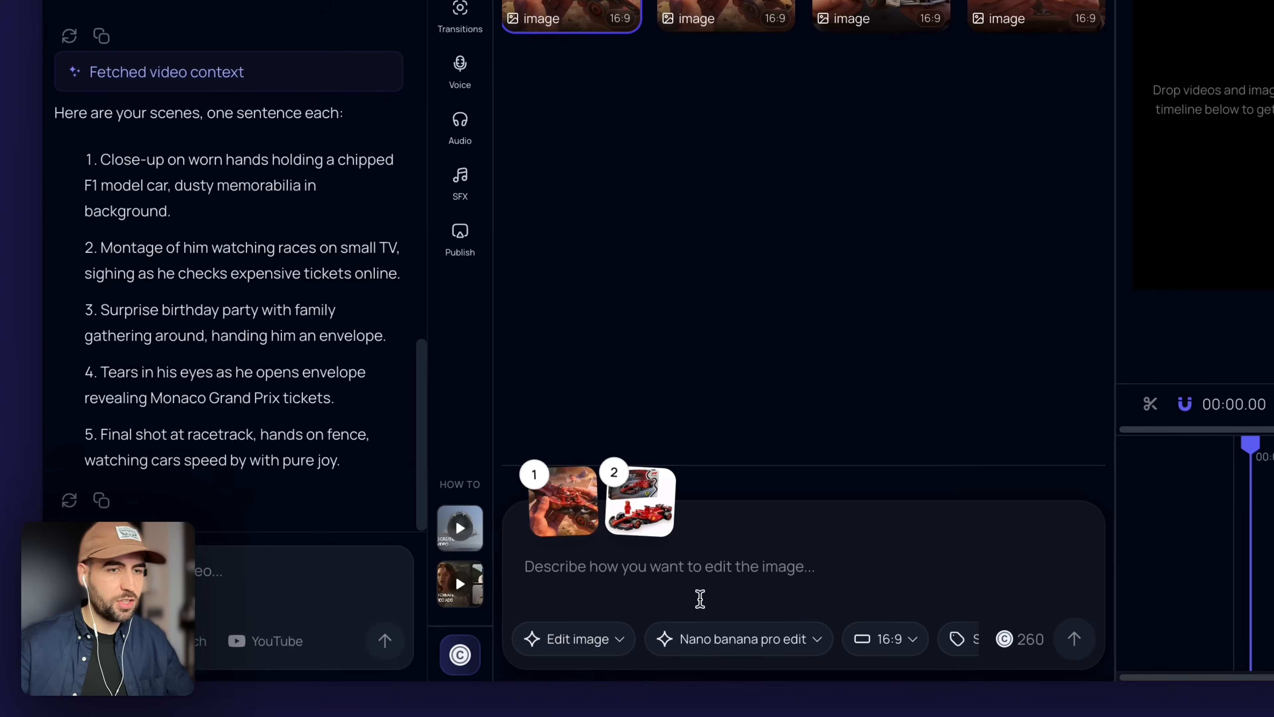
click(582, 641)
click(728, 645)
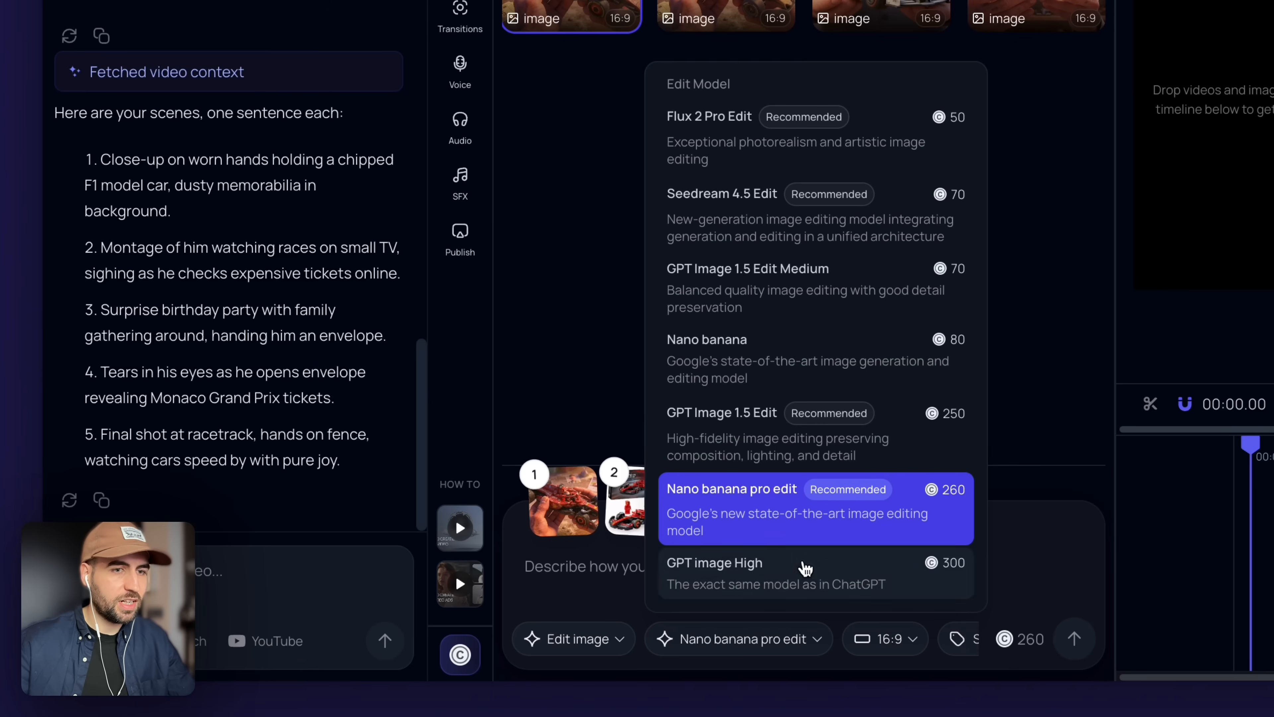
click(780, 514)
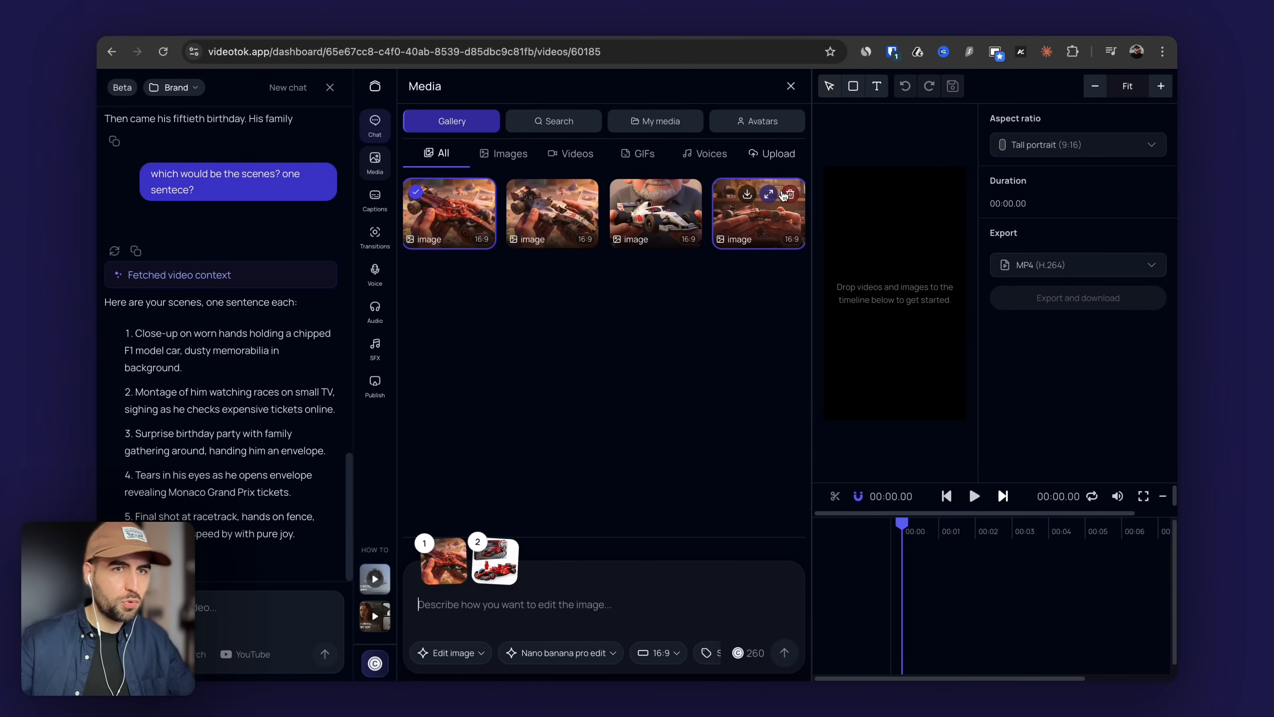
Copy the prompt from the Seedream 4.5 image's details and paste it as the edit description
mouse_move(666, 194)
click(562, 194)
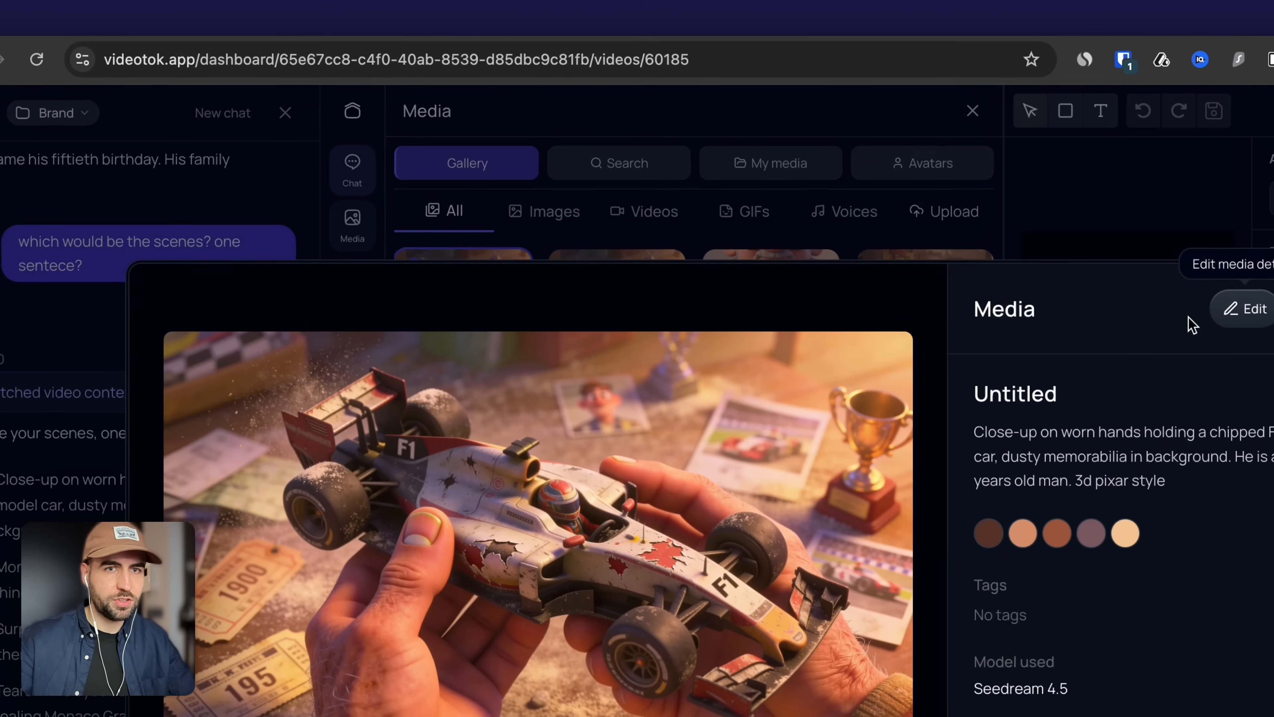
click(1026, 289)
text(Close-up on worn hands holding a chipped F1 model car, dusty memorabilia in background. He is a 65 years old man. 3d pixar style)
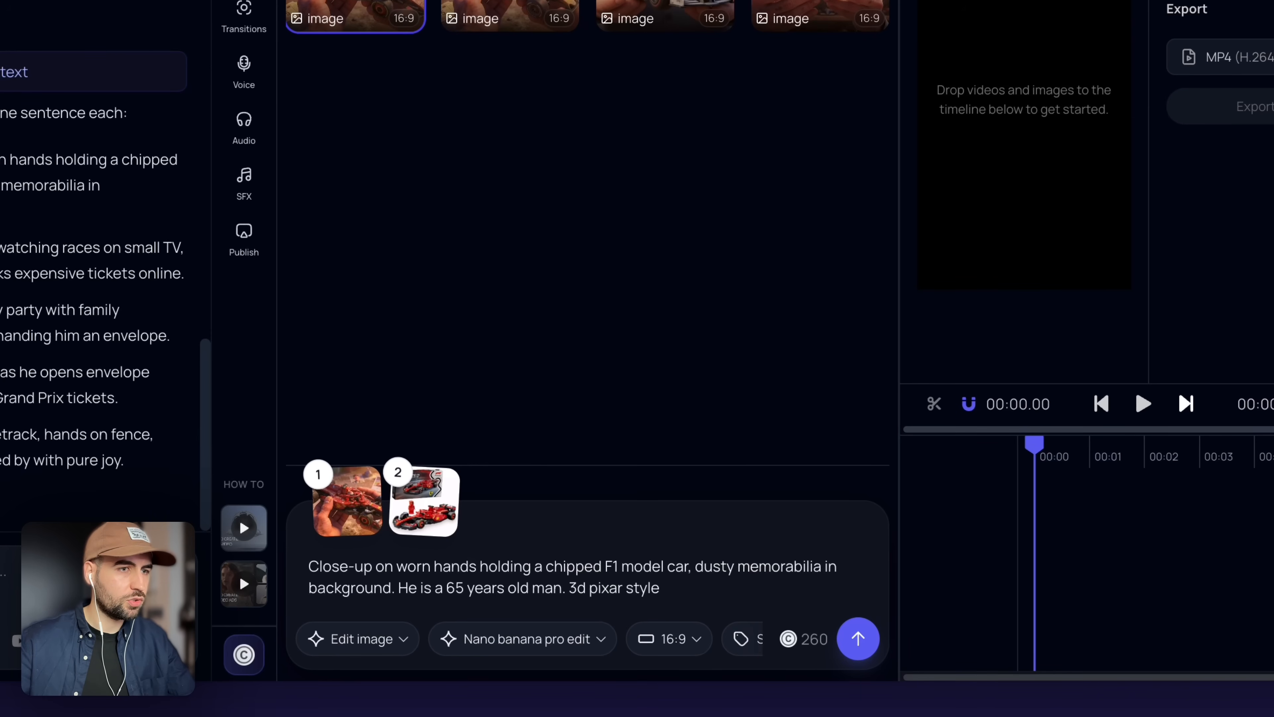
Trim the pasted prompt to "a 65 years old man. 3d pixar style", removing the close-up description
triple_click(5, 261)
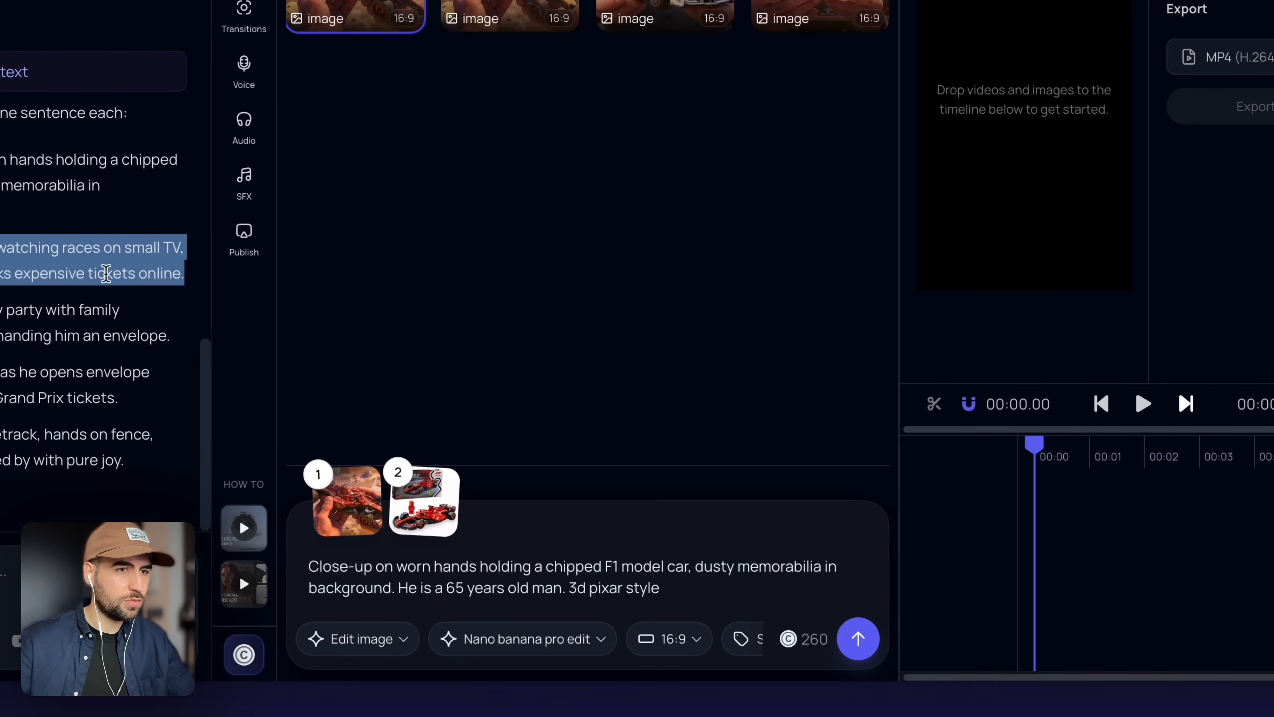
click(102, 249)
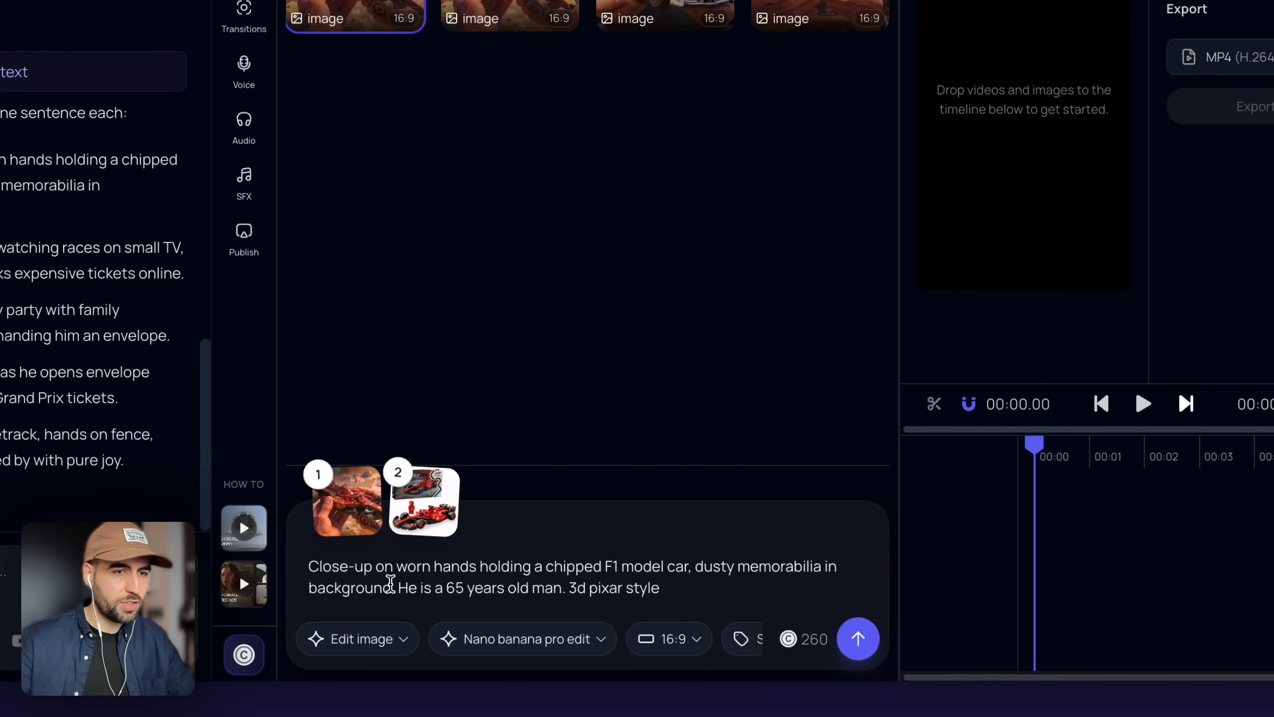
text(T)
drag(391, 587, 292, 562)
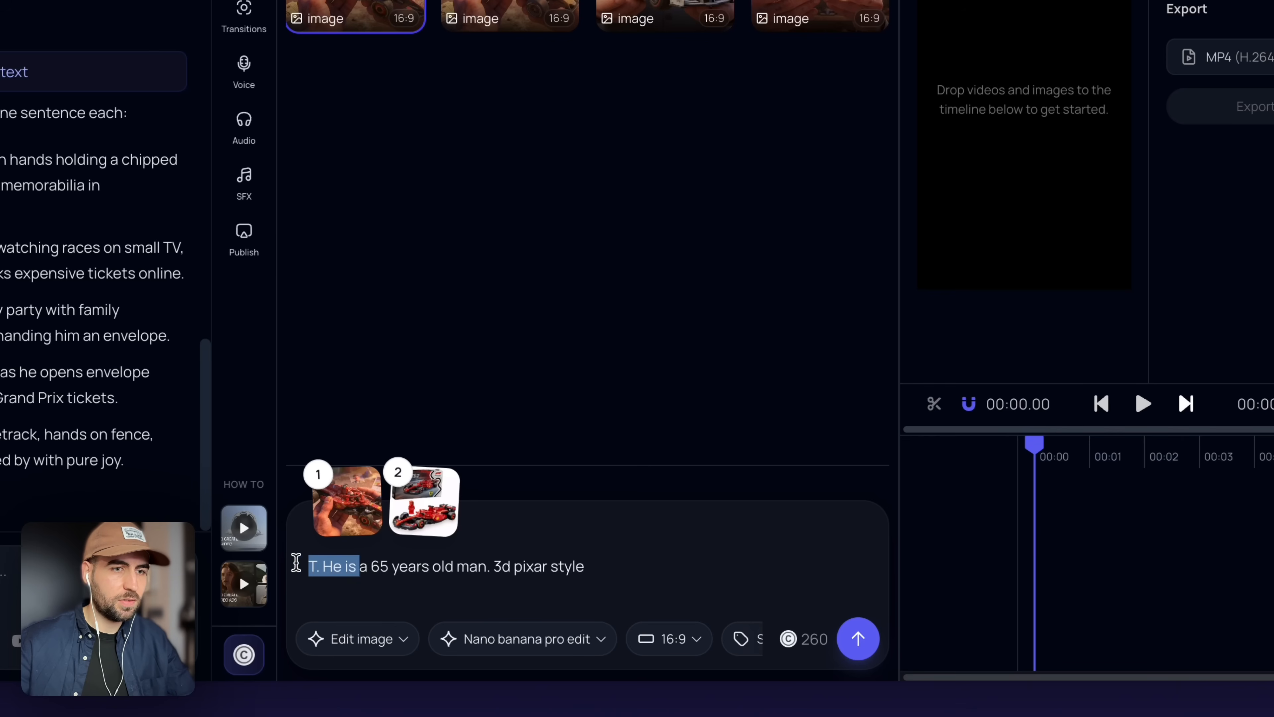
key(BackSpace)
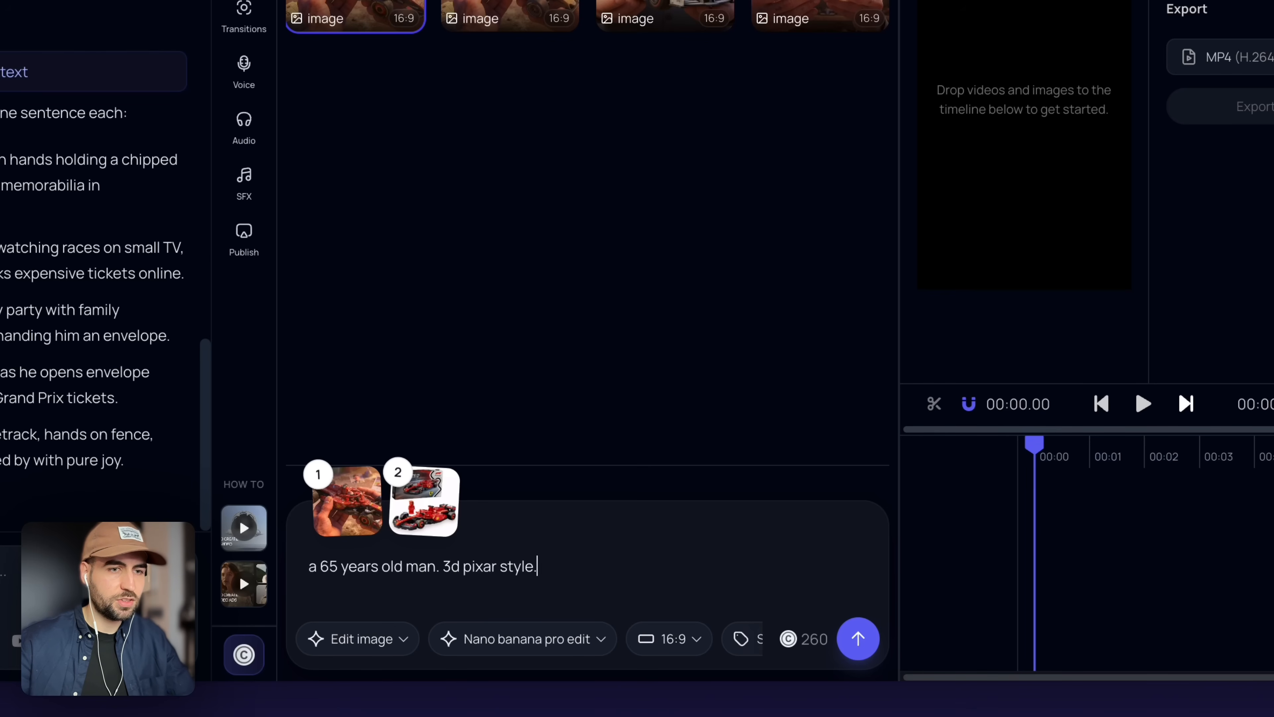
Continue the prompt with "is watching a formula 1 race on the tv, next to the tv we can find the lego f1 ferrari box."
text(is watching a formula 1 race on the tv, next to)
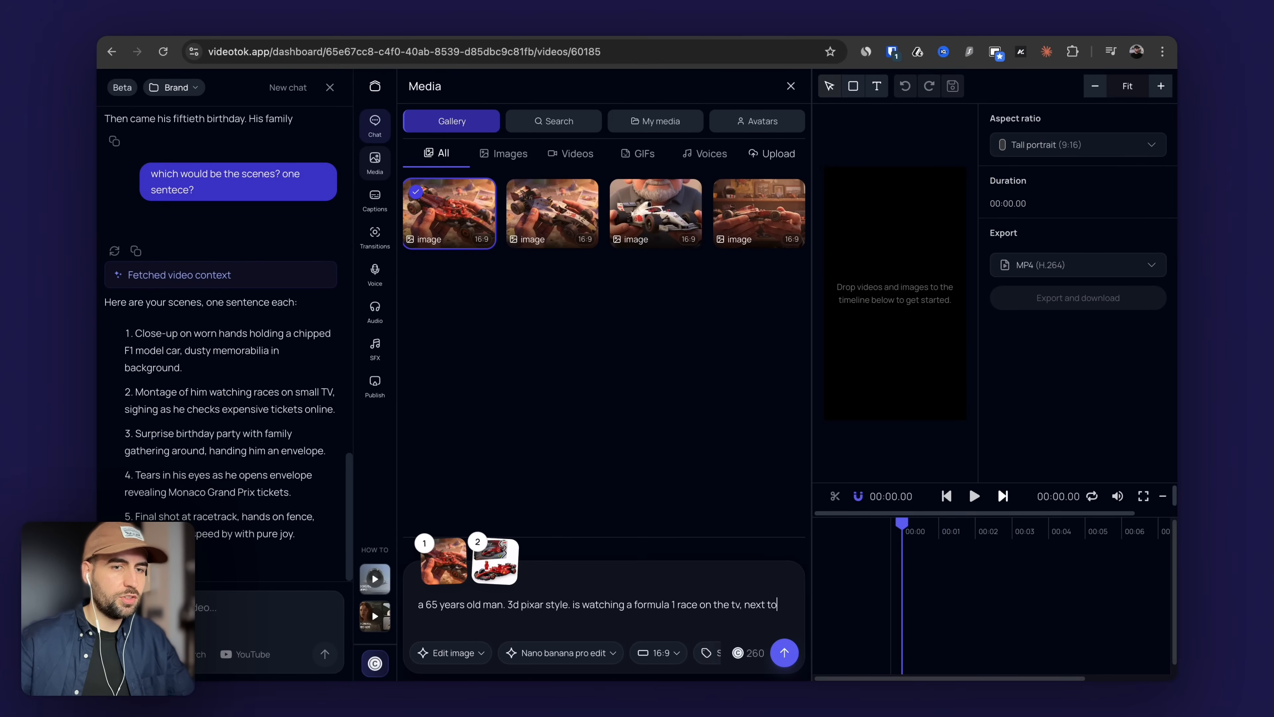
text( the tv we can kind)
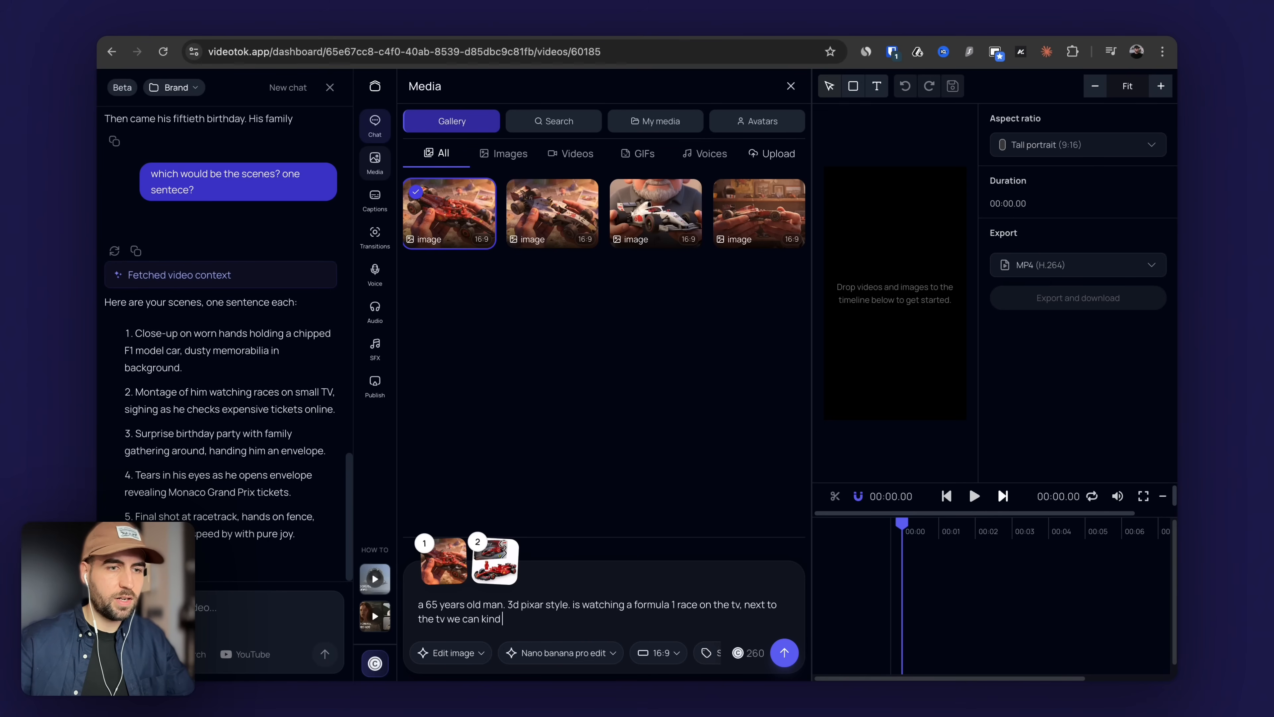
key(BackSpace)
key(BackSpace)
key(BackSpace)
key(BackSpace)
text(find the lego f1 ferrari box. wit)
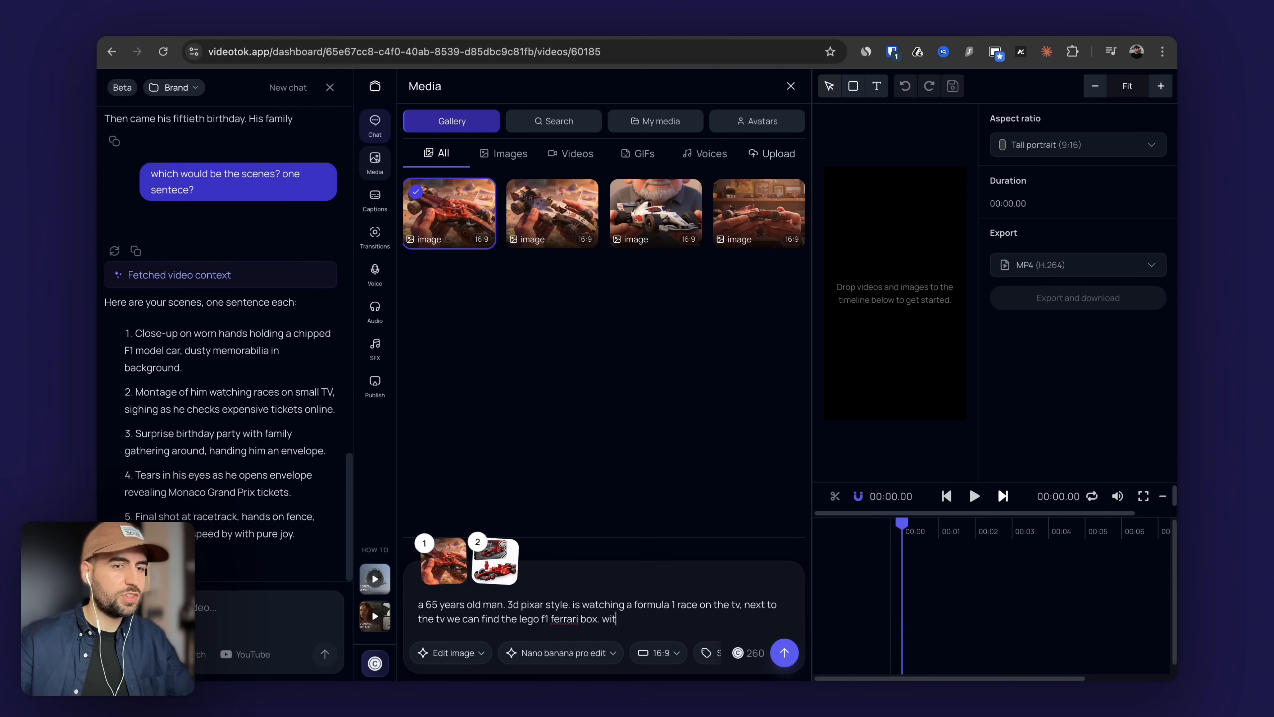
End the prompt with "with the same style of the first image", copy the whole text and generate the edit
text( same style of the first image)
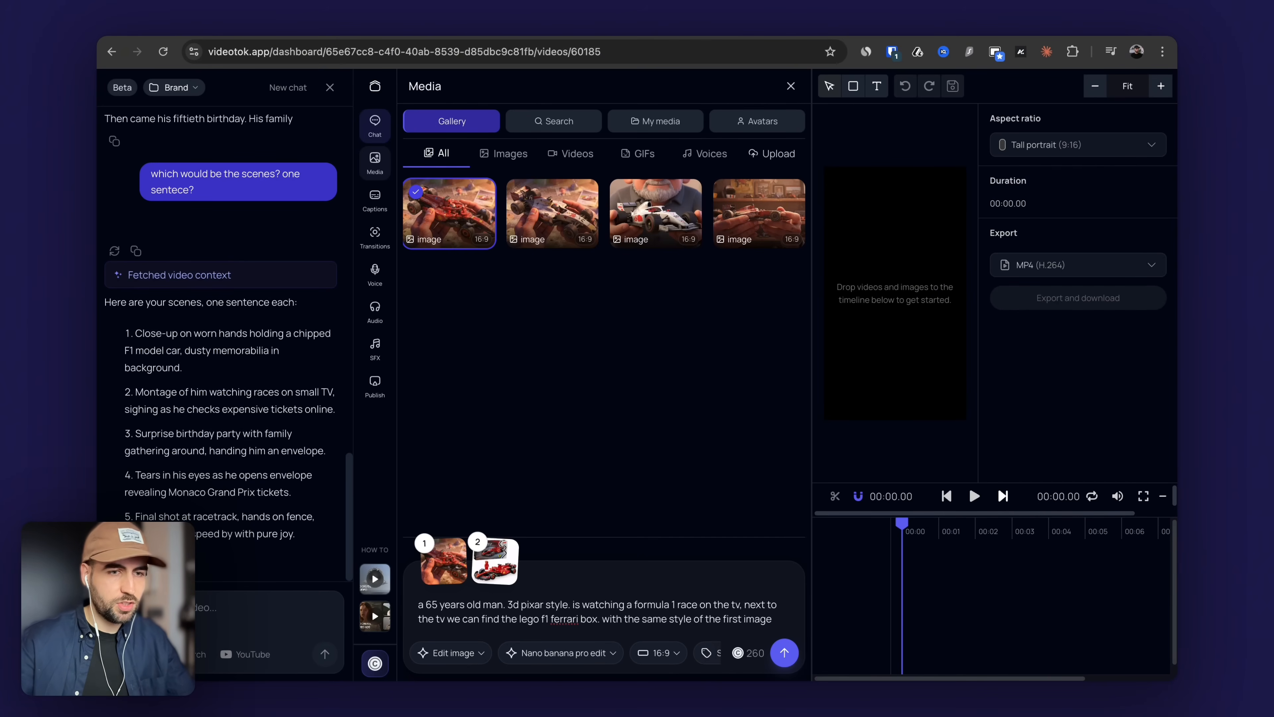
key(super+a)
key(Return)
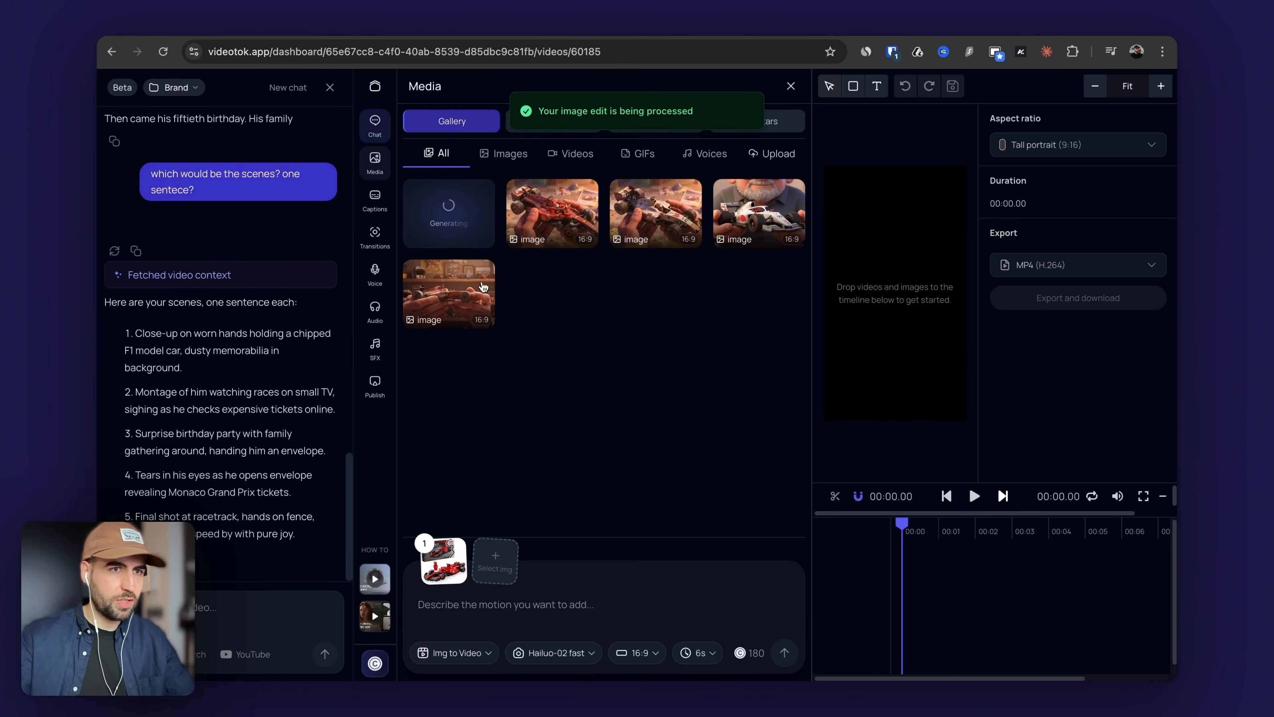
Select the LEGO Ferrari edit as the first reference again and paste the copied TV-scene prompt
click(546, 222)
click(569, 611)
text(a 65 years old man. 3d pixar style, is watching a formula 1 race on the tv, next to the tv we can find the lego f1 ferrari box. with the same style of the first image)
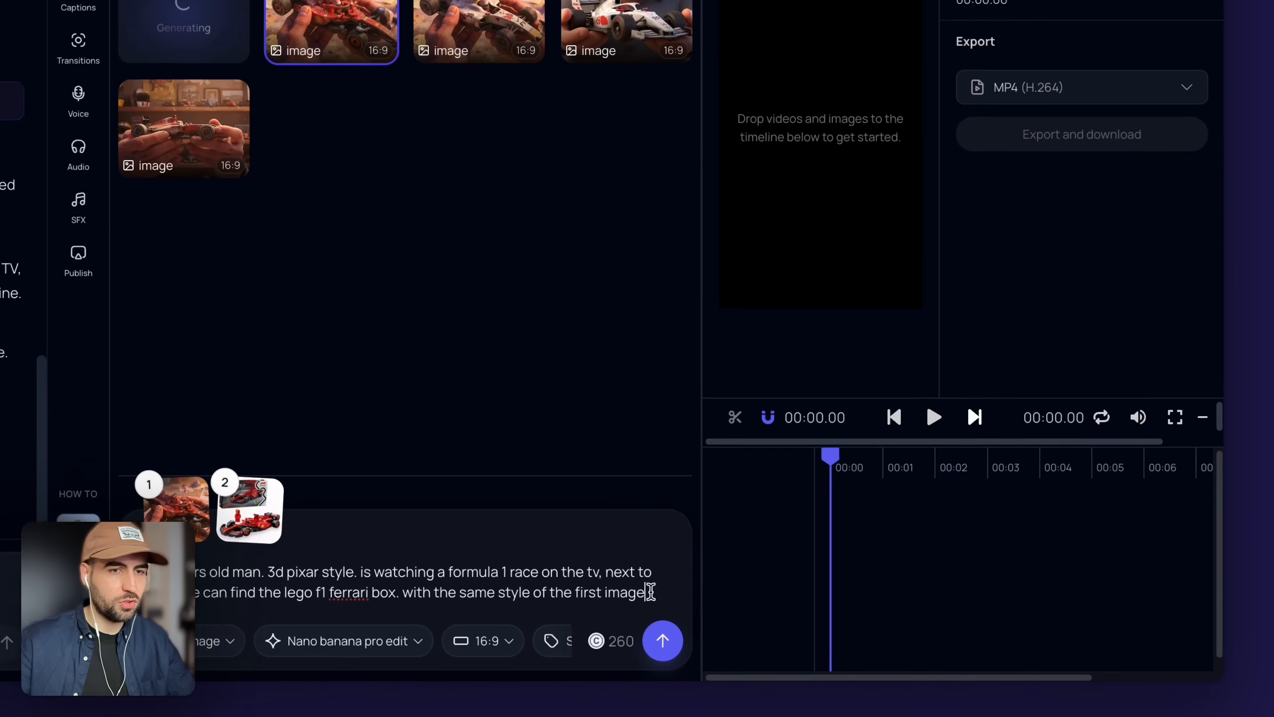
drag(773, 618, 609, 621)
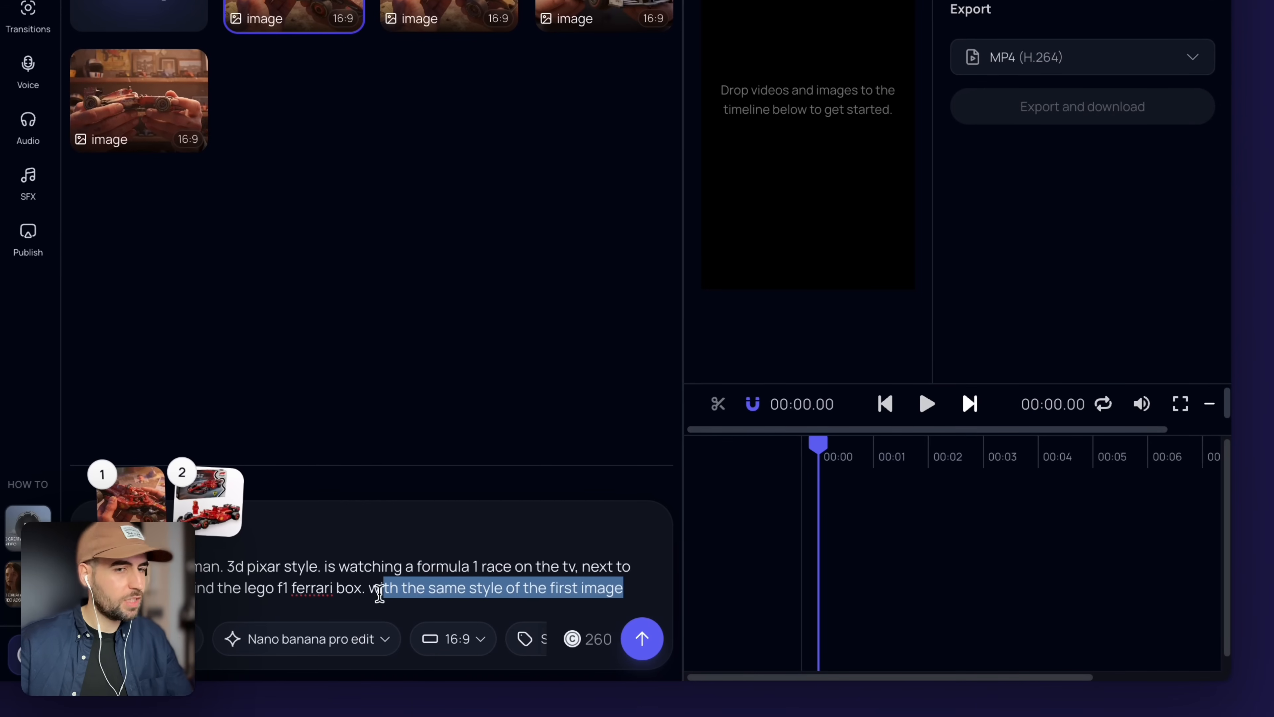
drag(379, 594, 361, 591)
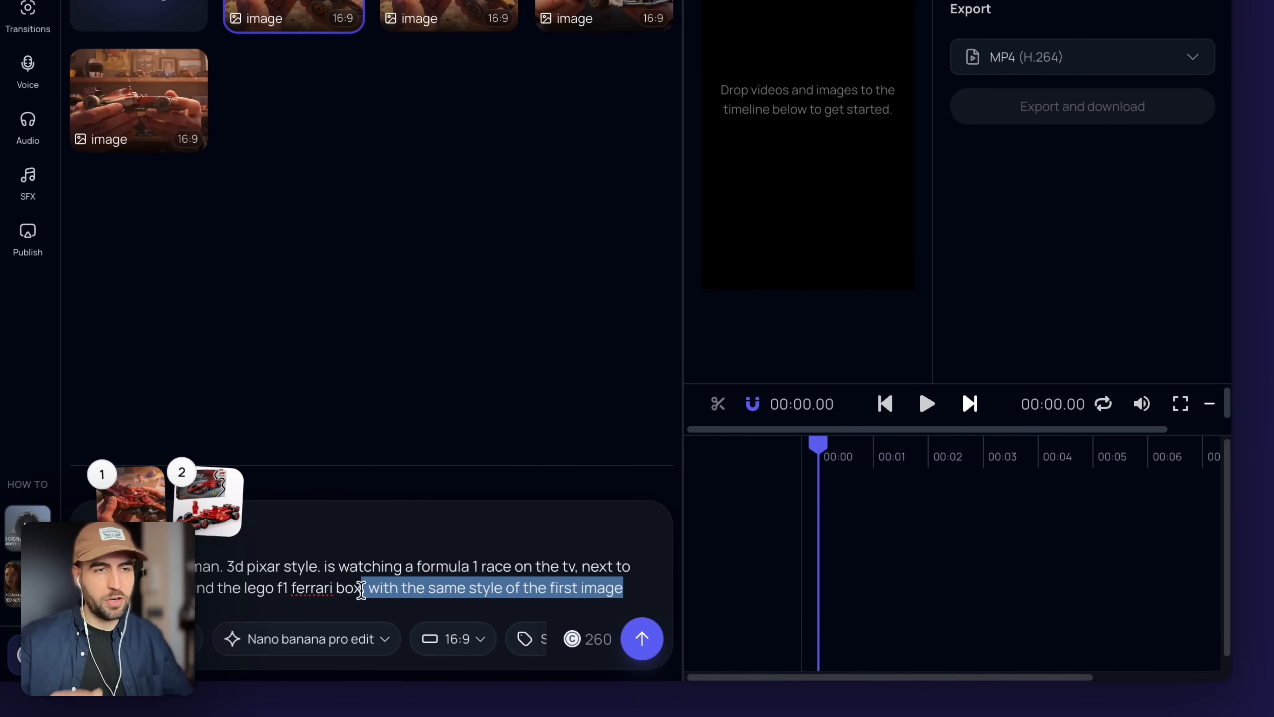
click(361, 590)
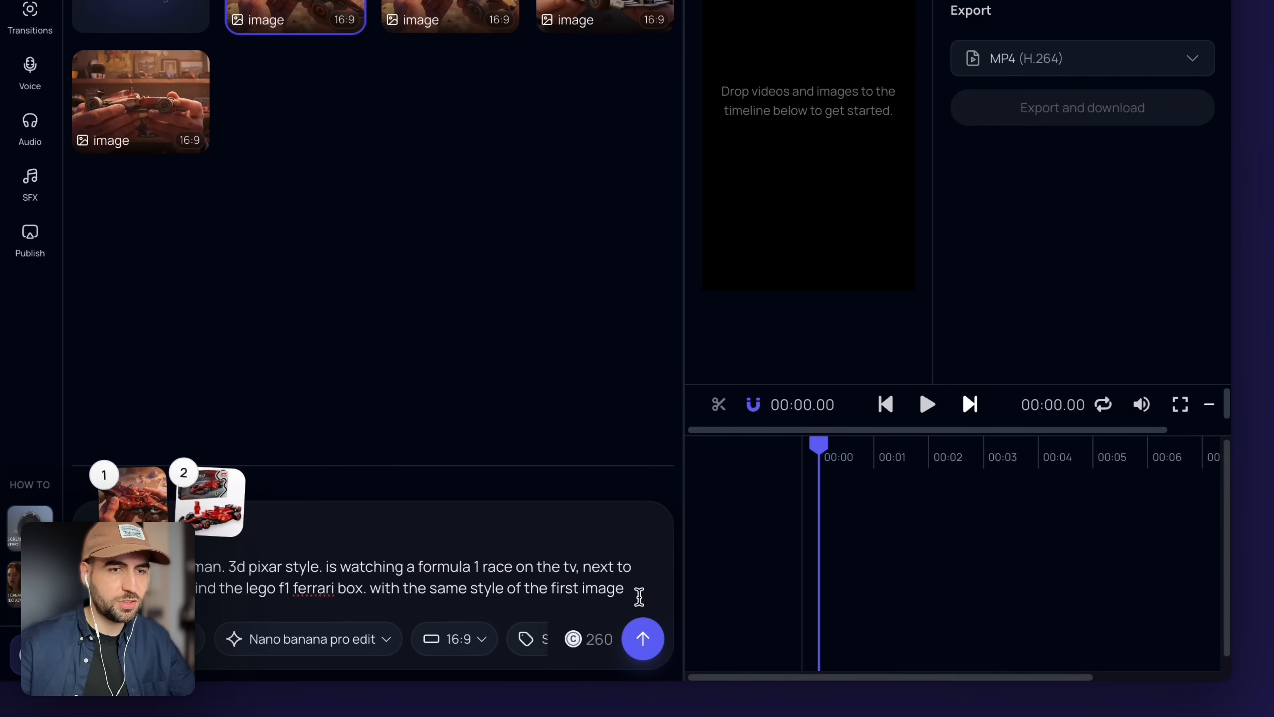
Append ". camera let us see the man and the tv from a side", generate the second variant and clear the leftover references
text(. ca)
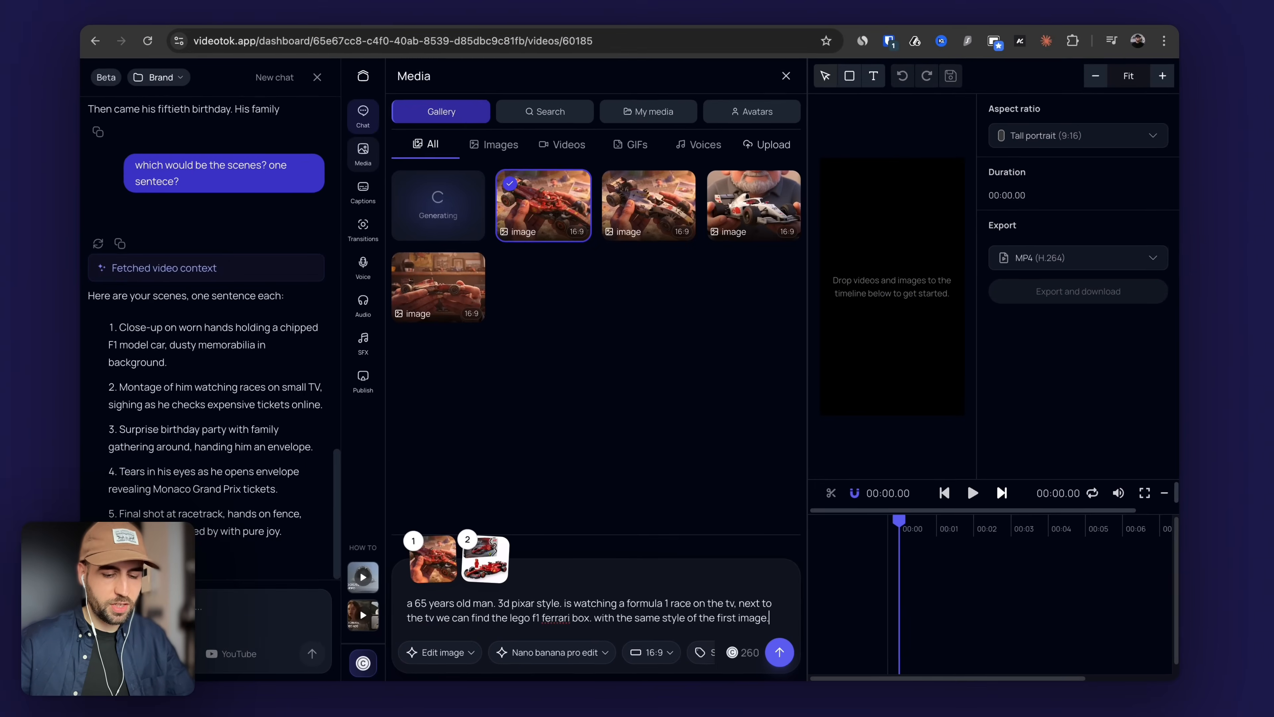
text(mera let us see the man)
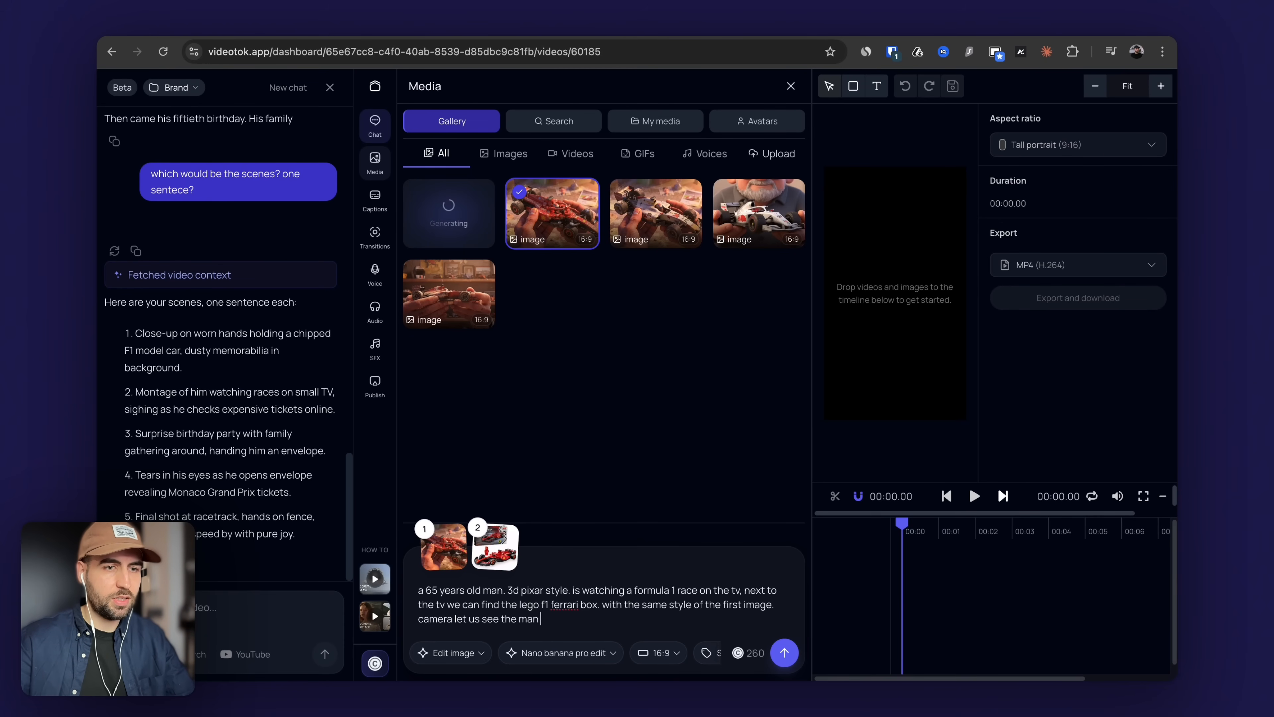
text( and the tv fr)
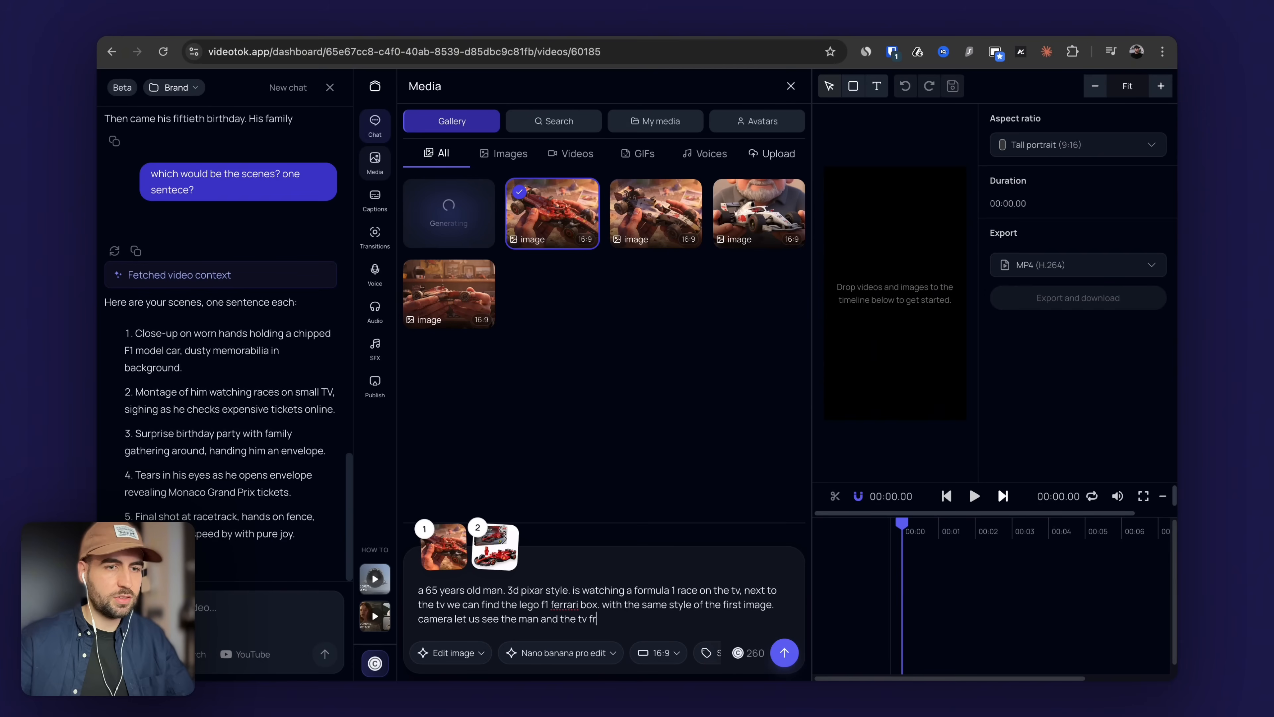
text(om a side)
key(Return)
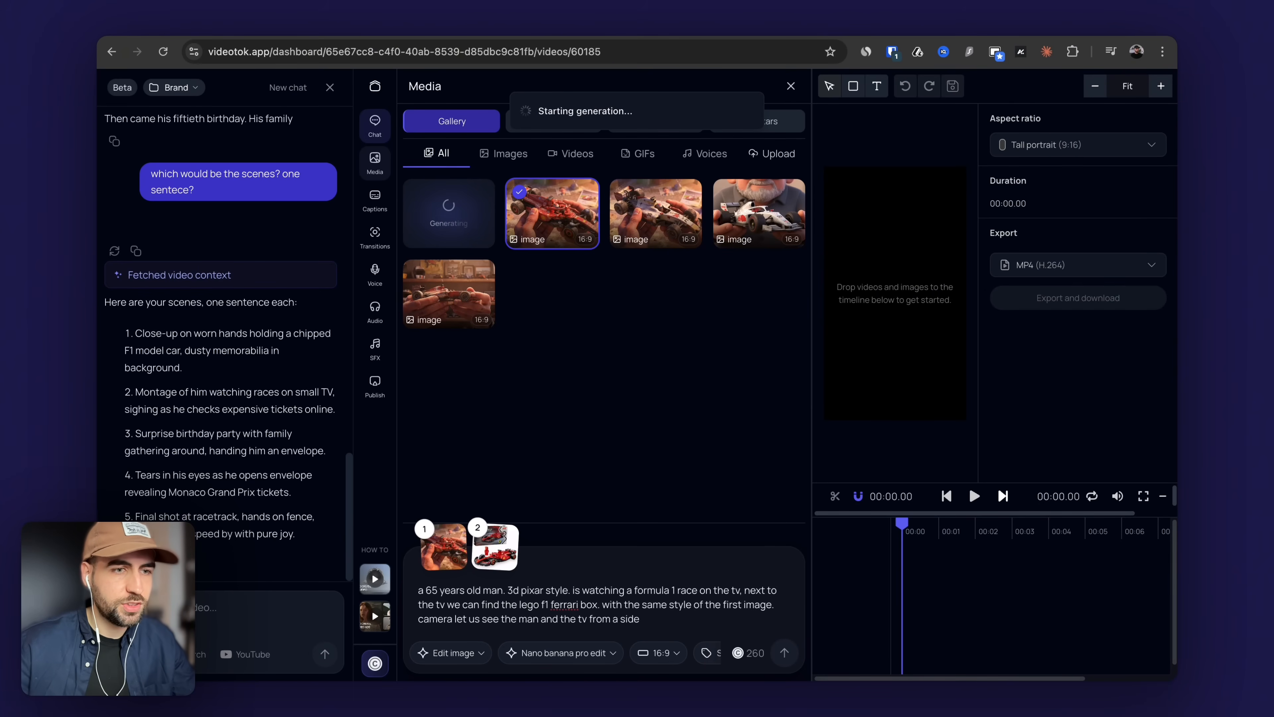
click(424, 543)
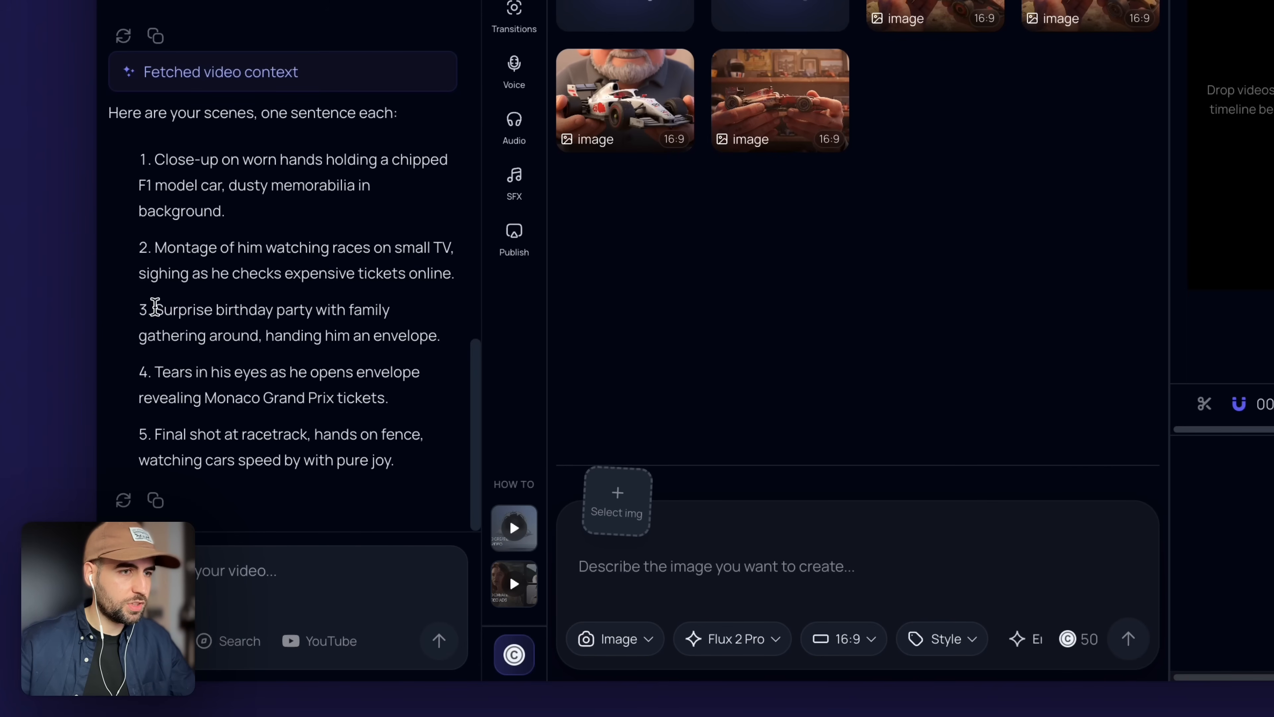
Highlight the scene 3 sentence in the chat and inspect the first TV-scene image at full size
drag(155, 306, 207, 357)
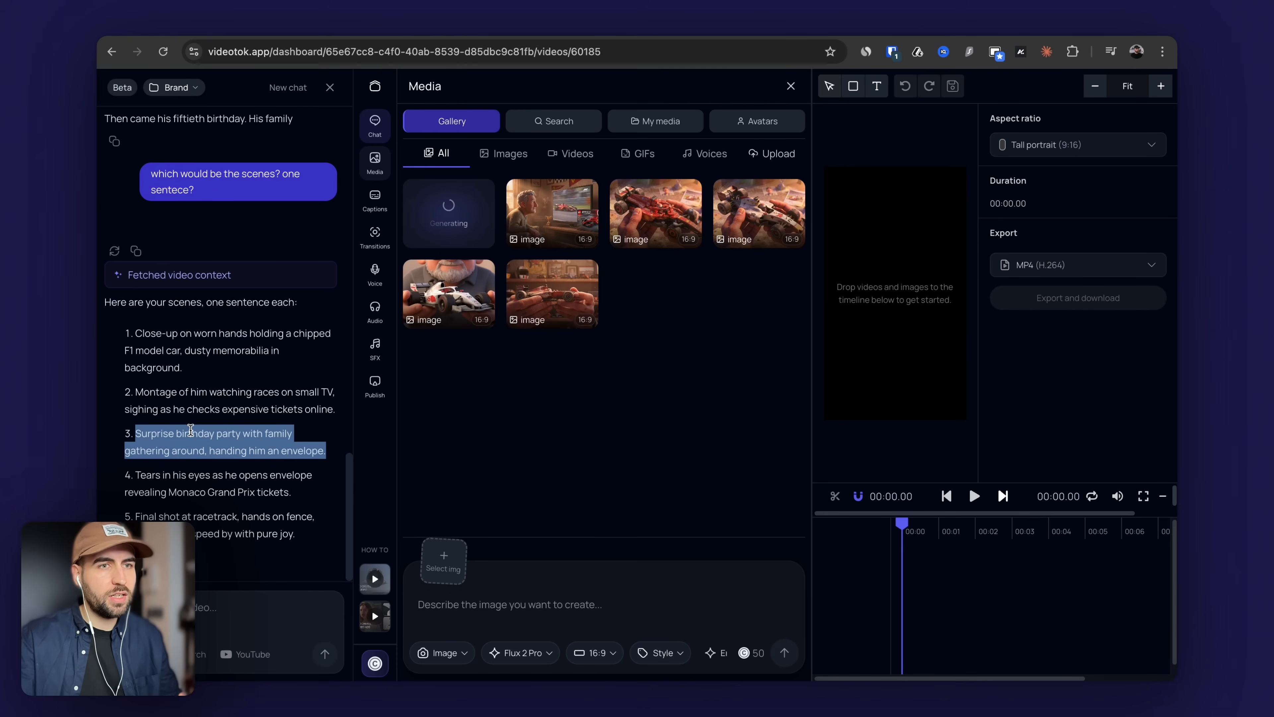
mouse_move(562, 197)
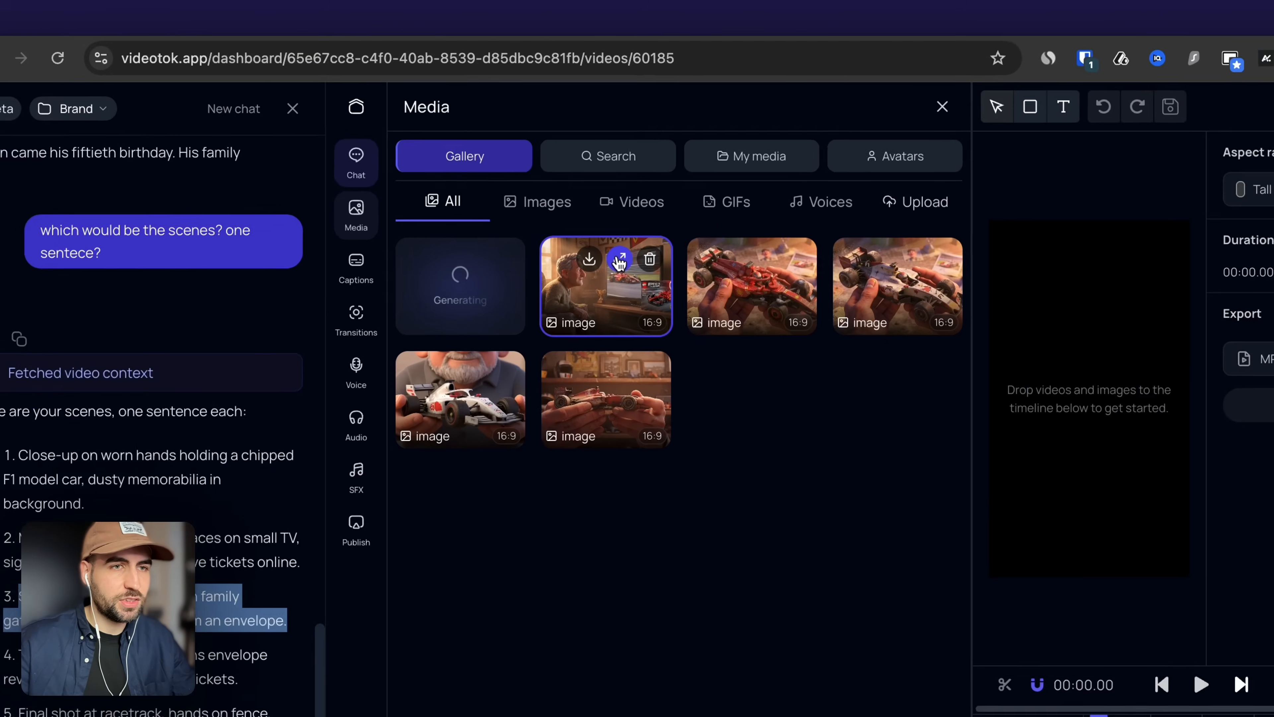
click(561, 195)
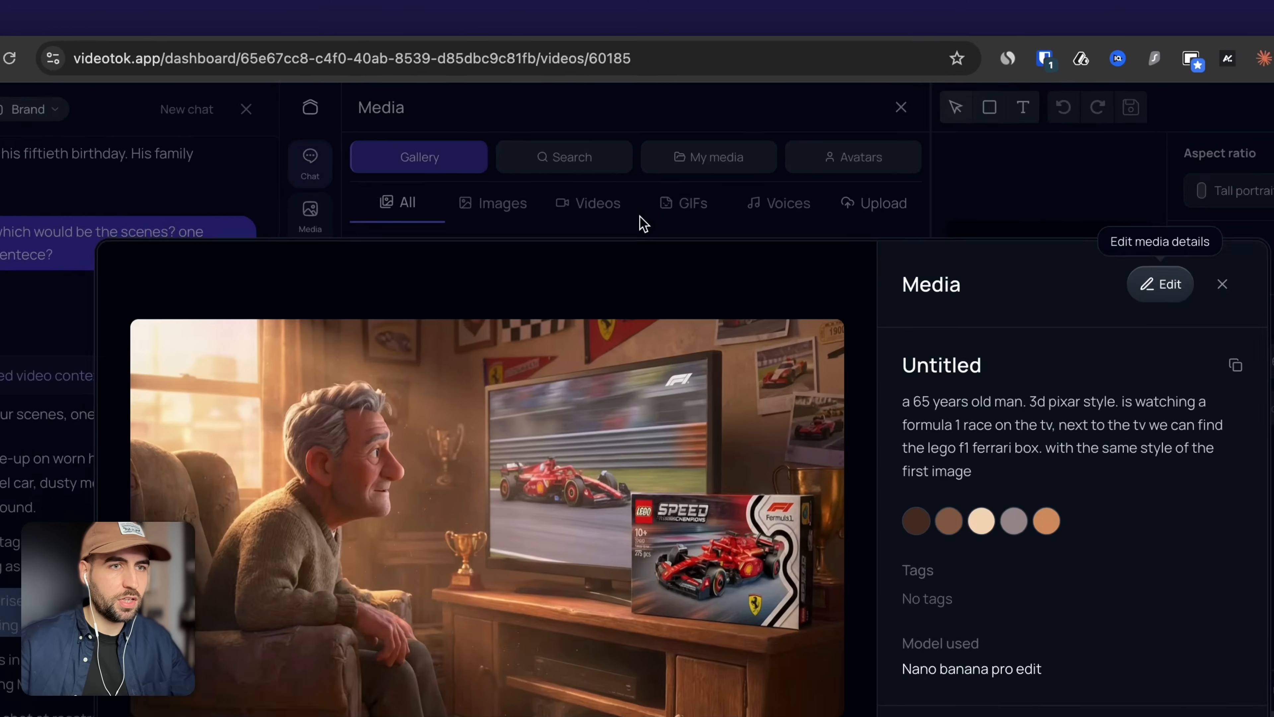
click(602, 174)
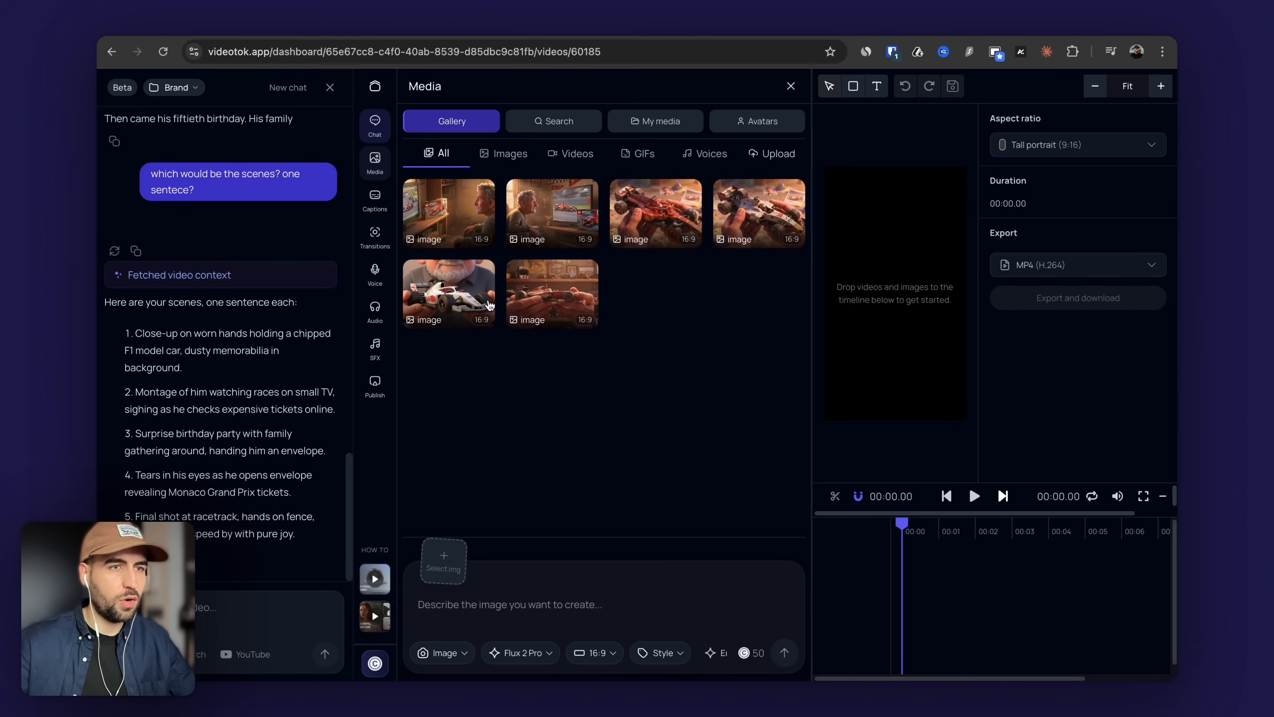
View the side-camera TV-scene image at full size and select it as the reference image
mouse_move(459, 197)
click(542, 247)
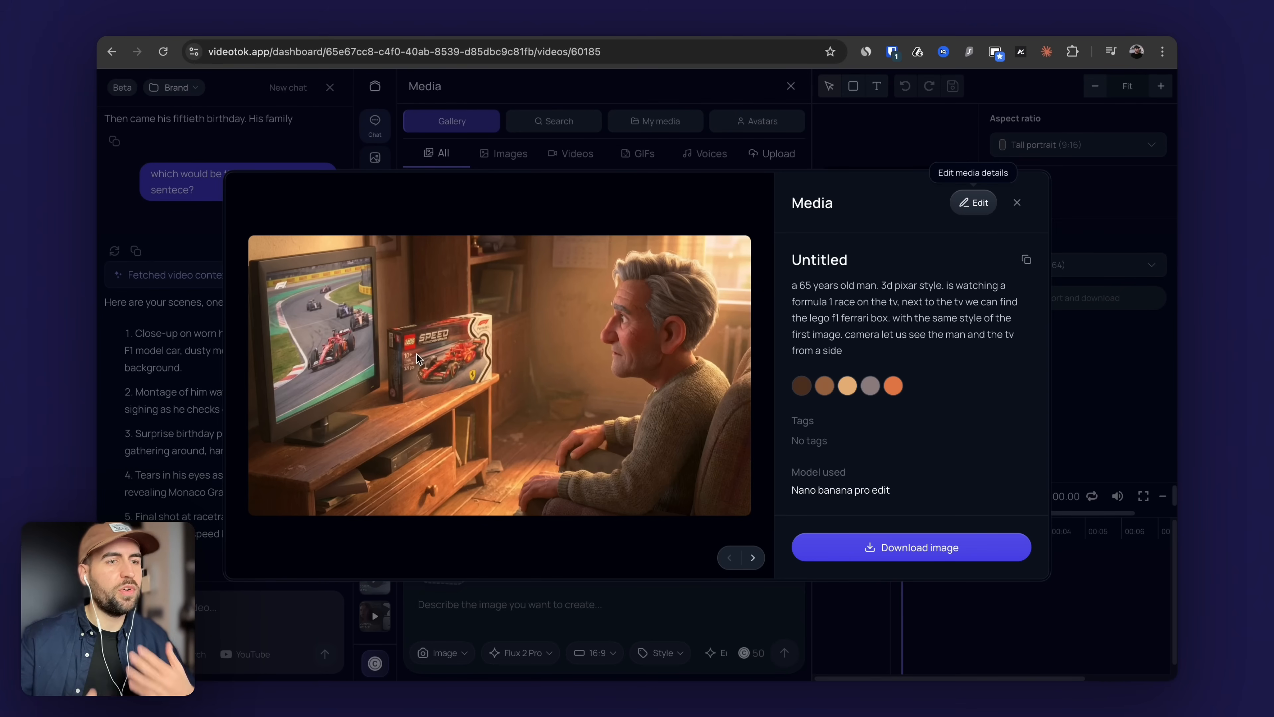
click(577, 610)
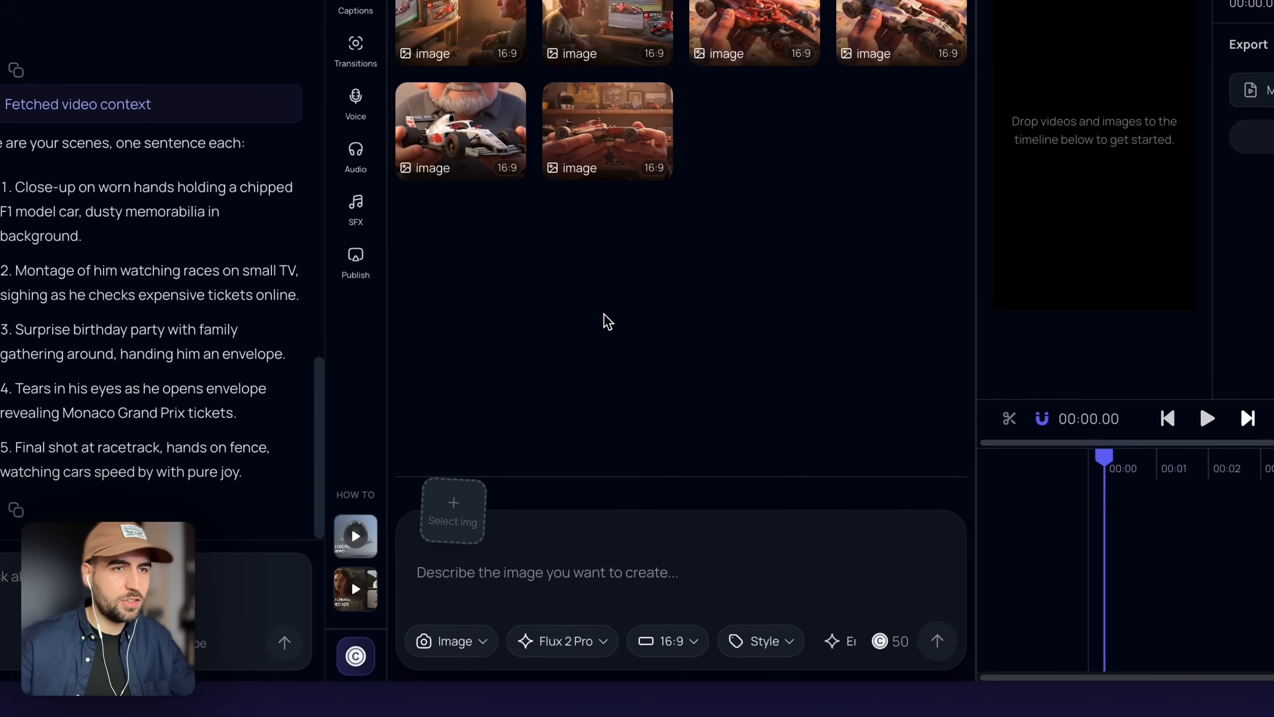
click(473, 240)
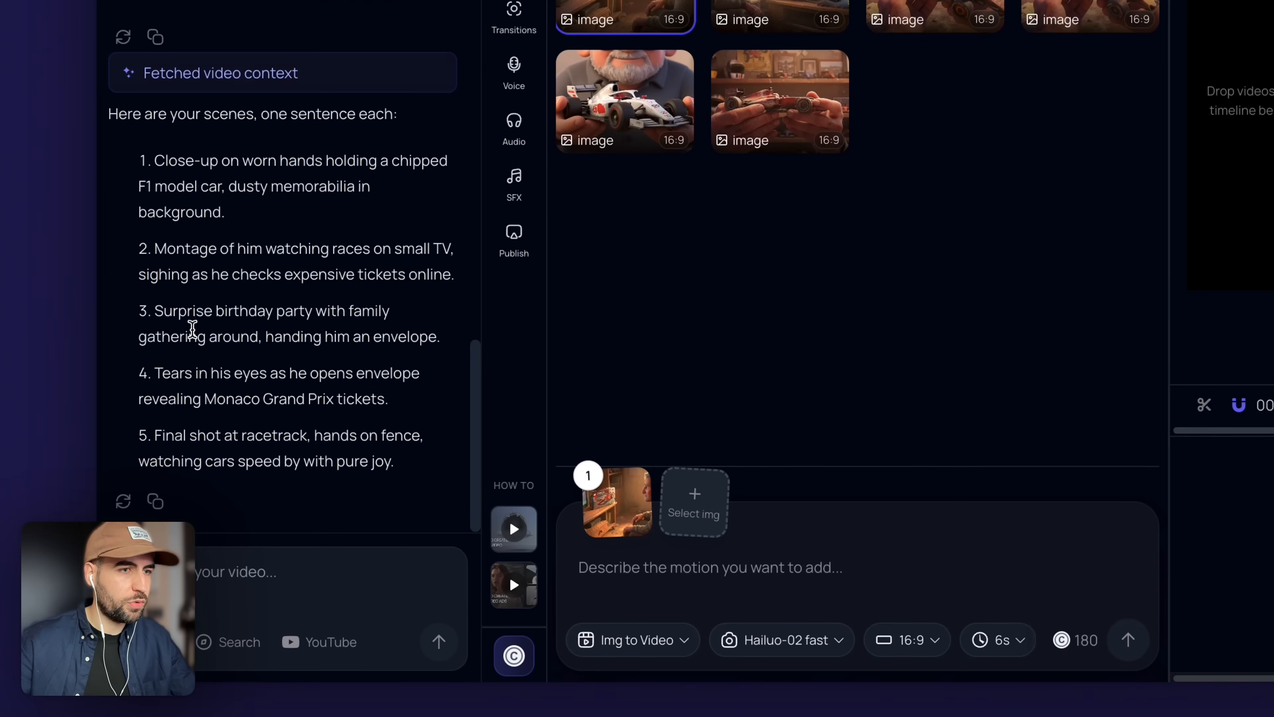
Copy the scene 3 sentence from the chat, change the transform type to Edit image, and paste the sentence as the prompt
triple_click(138, 648)
key(ctrl+c)
click(680, 643)
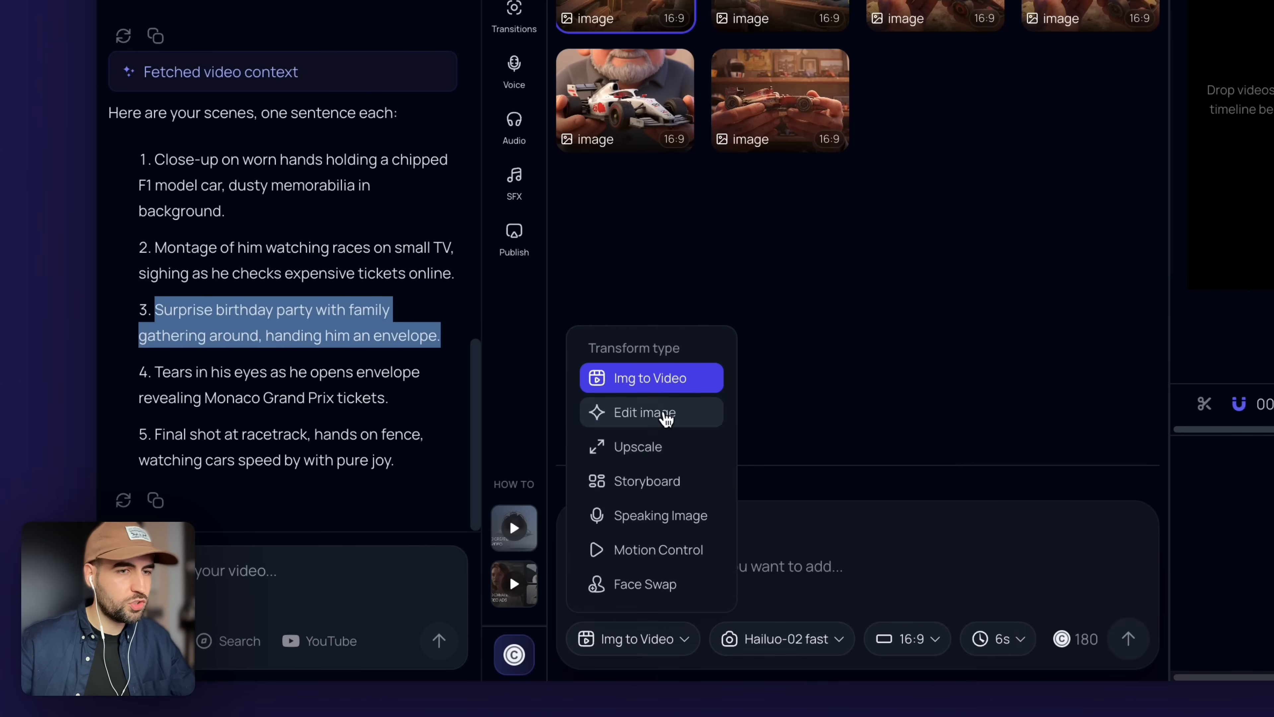
click(662, 414)
click(882, 577)
key(ctrl+v)
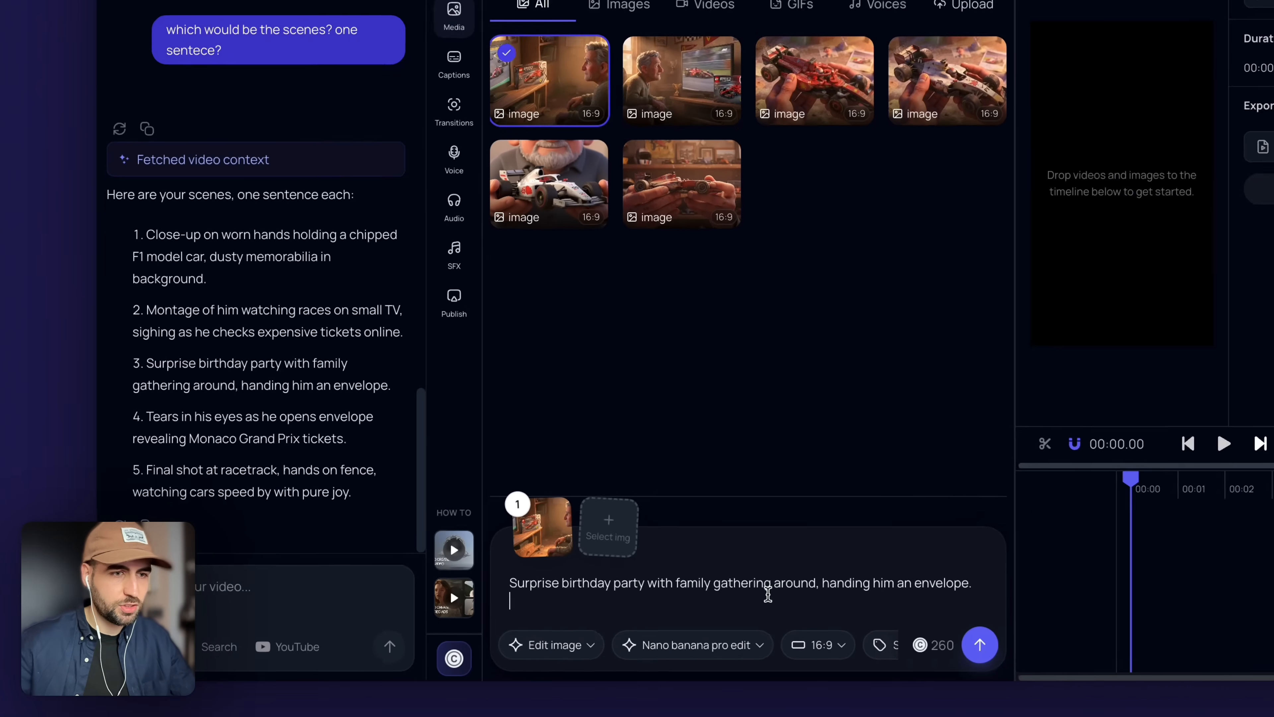
key(BackSpace)
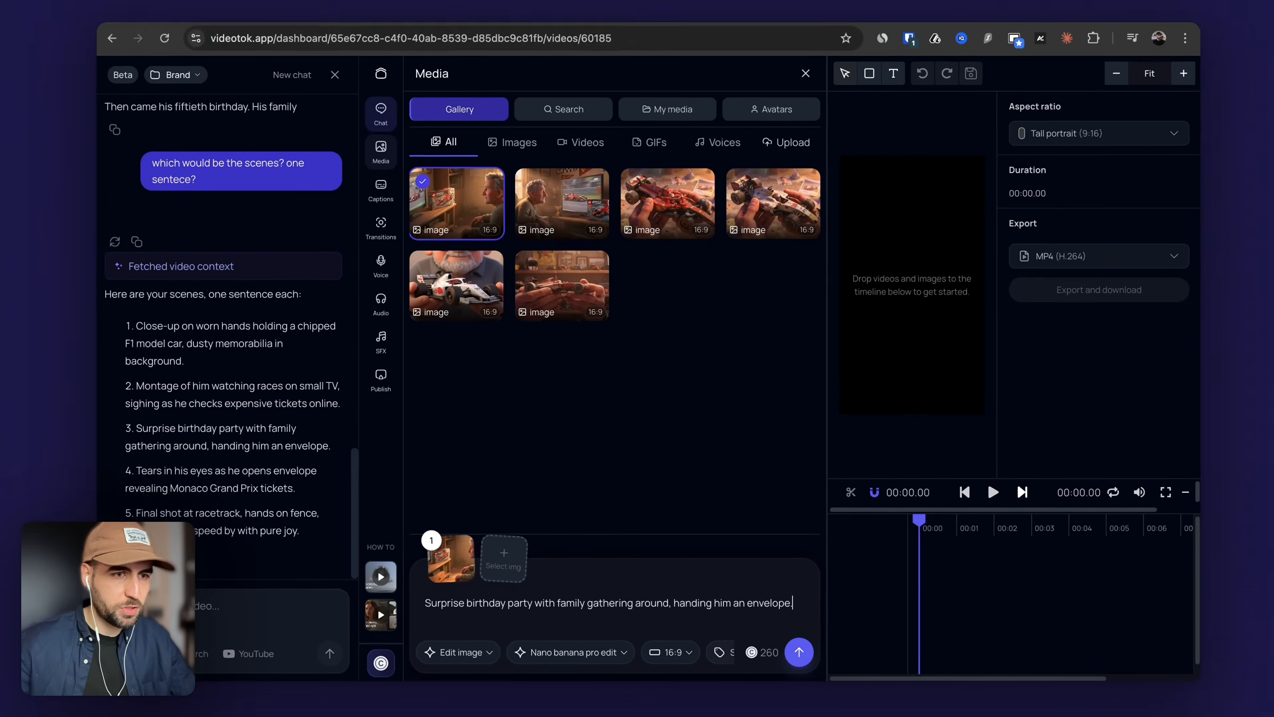
Prefix the prompt with "generate a new image, the man from the first image is now doing this:" and append "(envelope is letter size)."
key(super+Left)
text(generate a new image, the man fro)
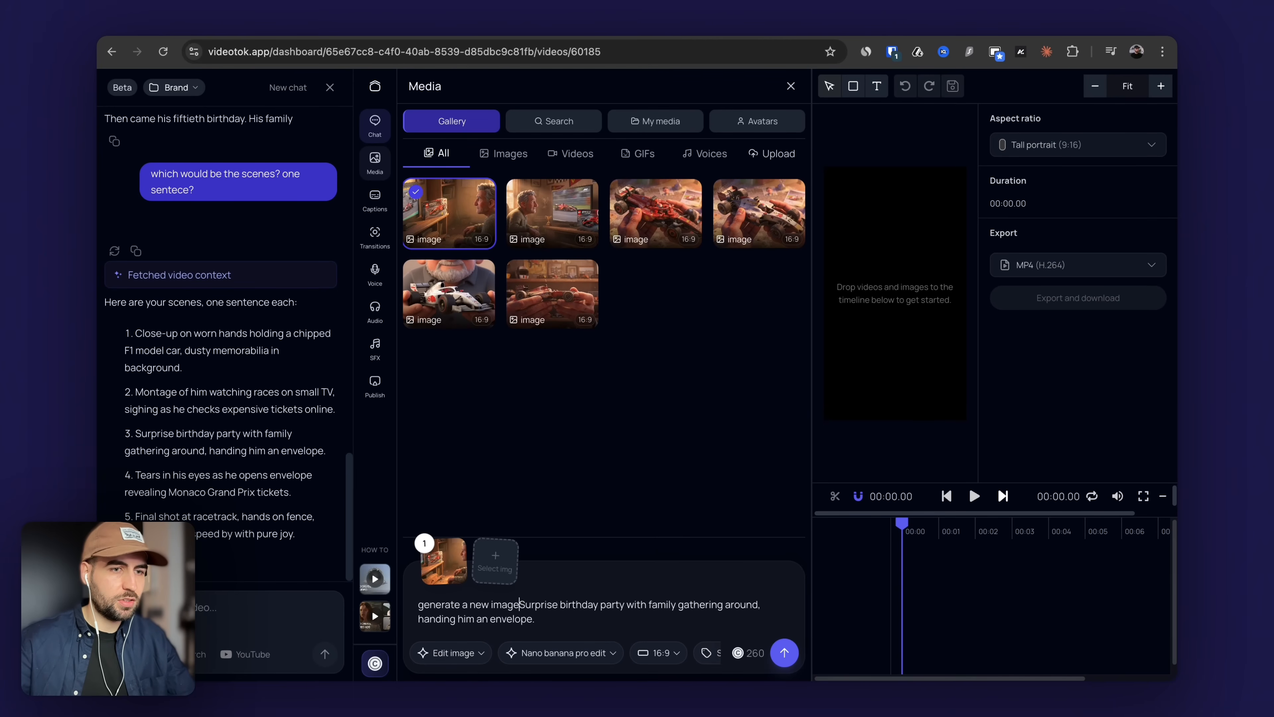
text(m the first image)
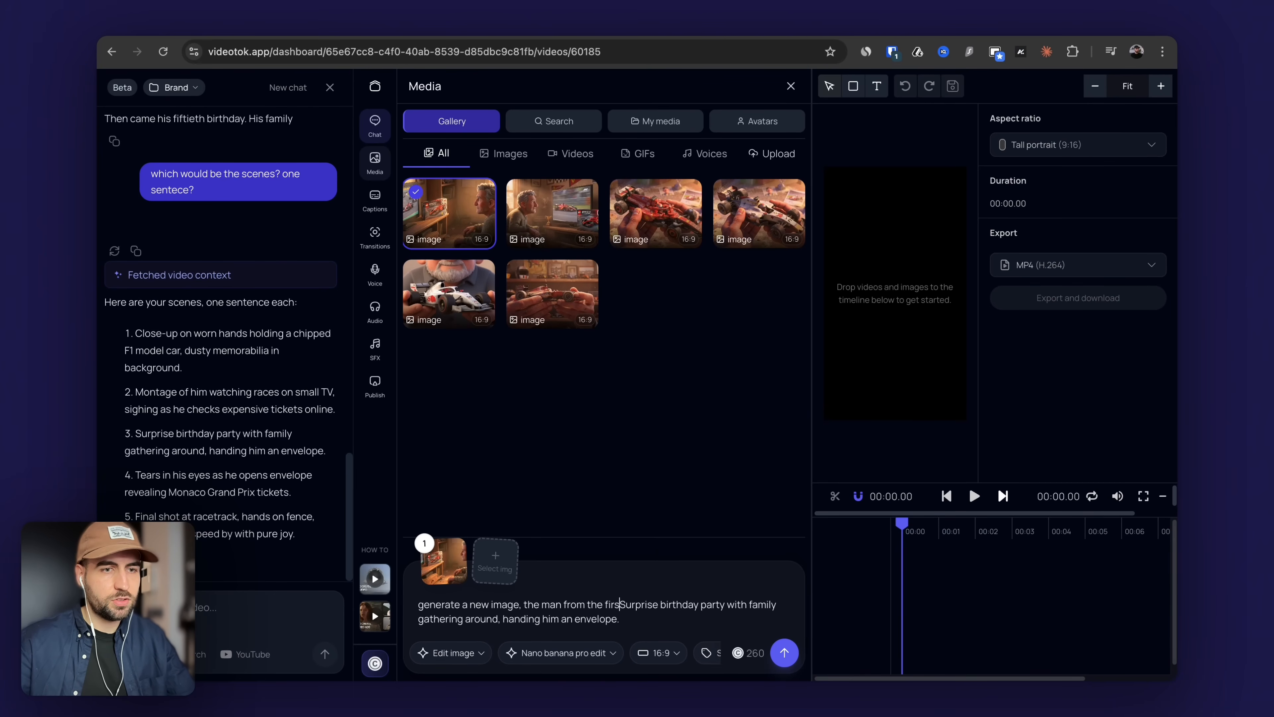
text( is now doing this:)
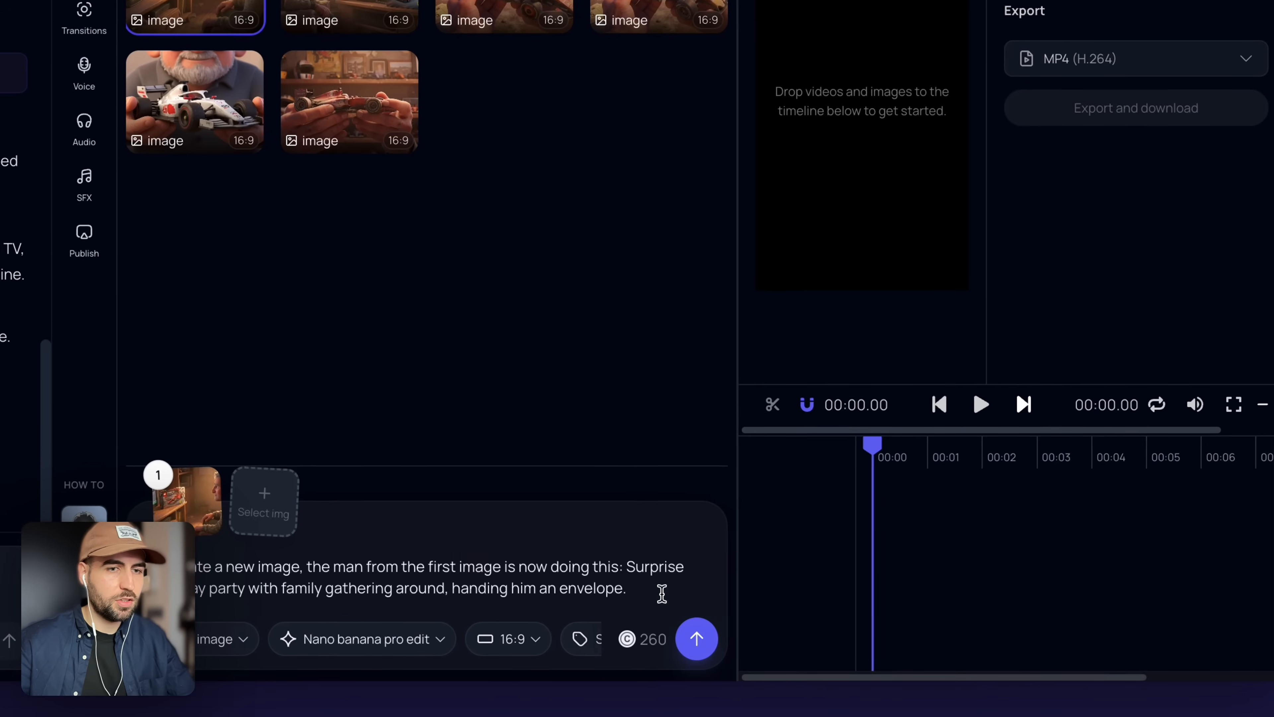
key(BackSpace)
text(.)
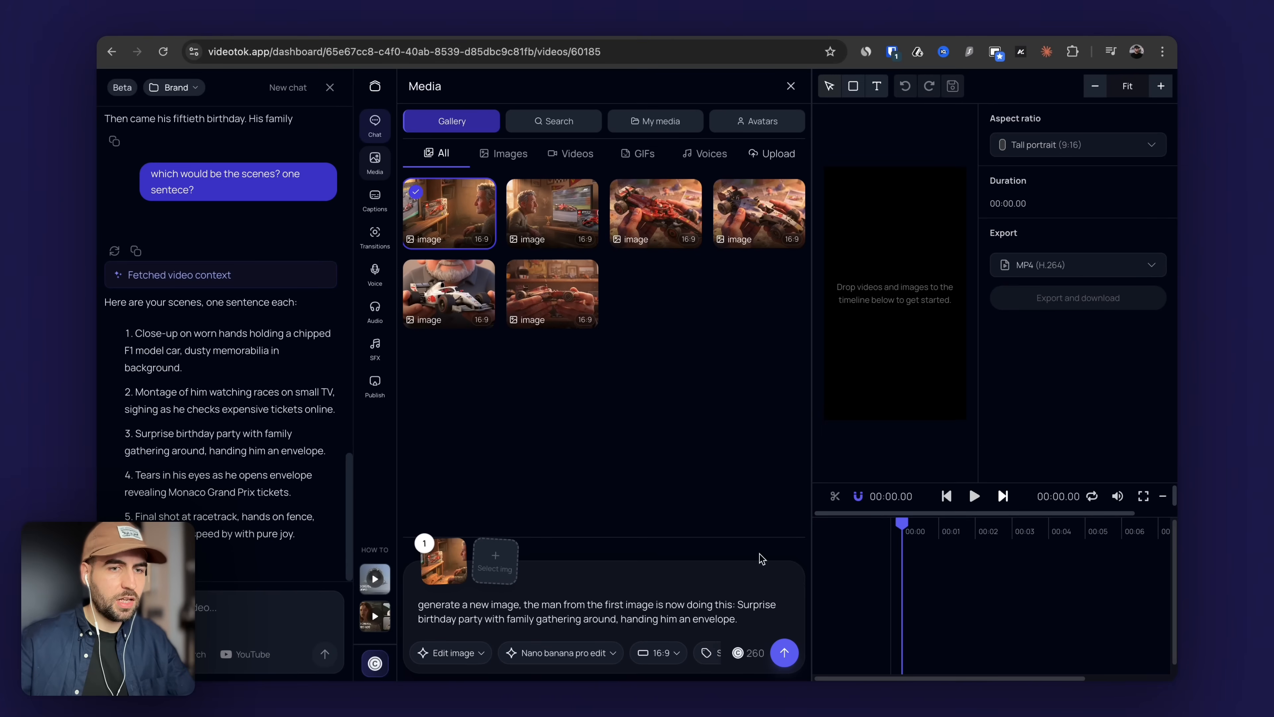
text( (envoelope is letter size)
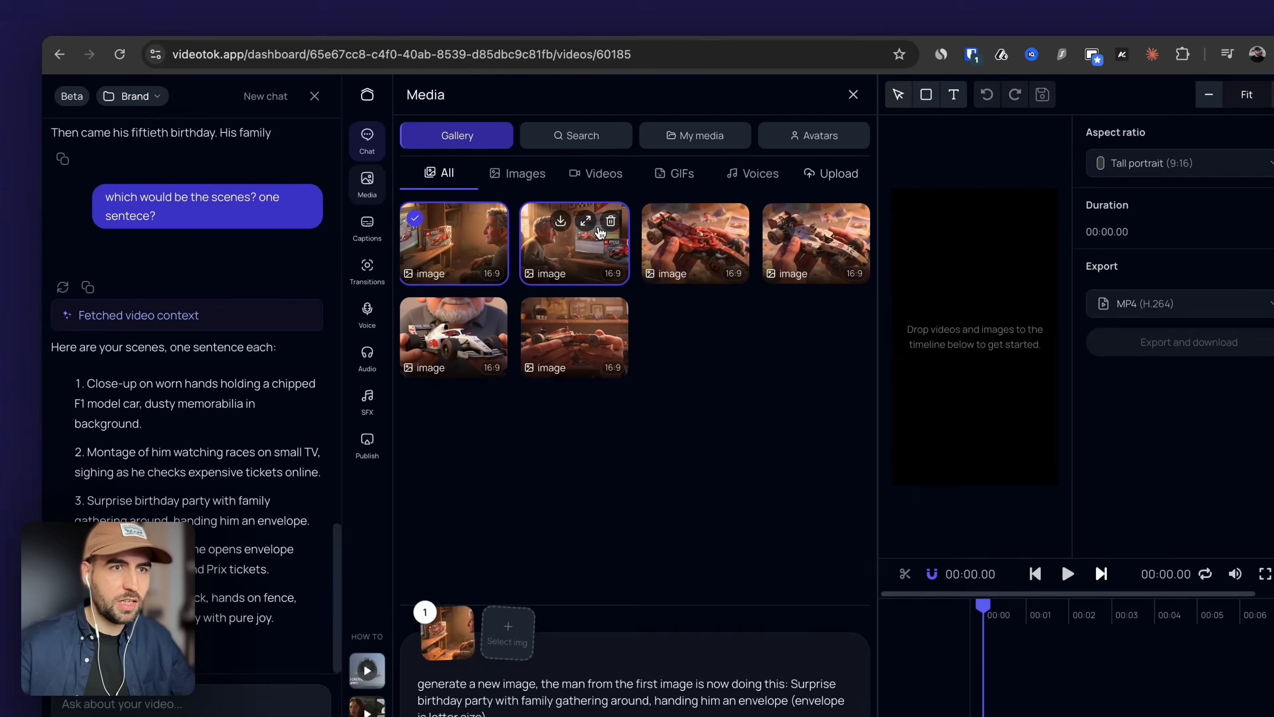
Copy "a 65 years old man. 3d pixar style." from the first TV-scene image's details, append it to the birthday prompt and generate the image
click(551, 211)
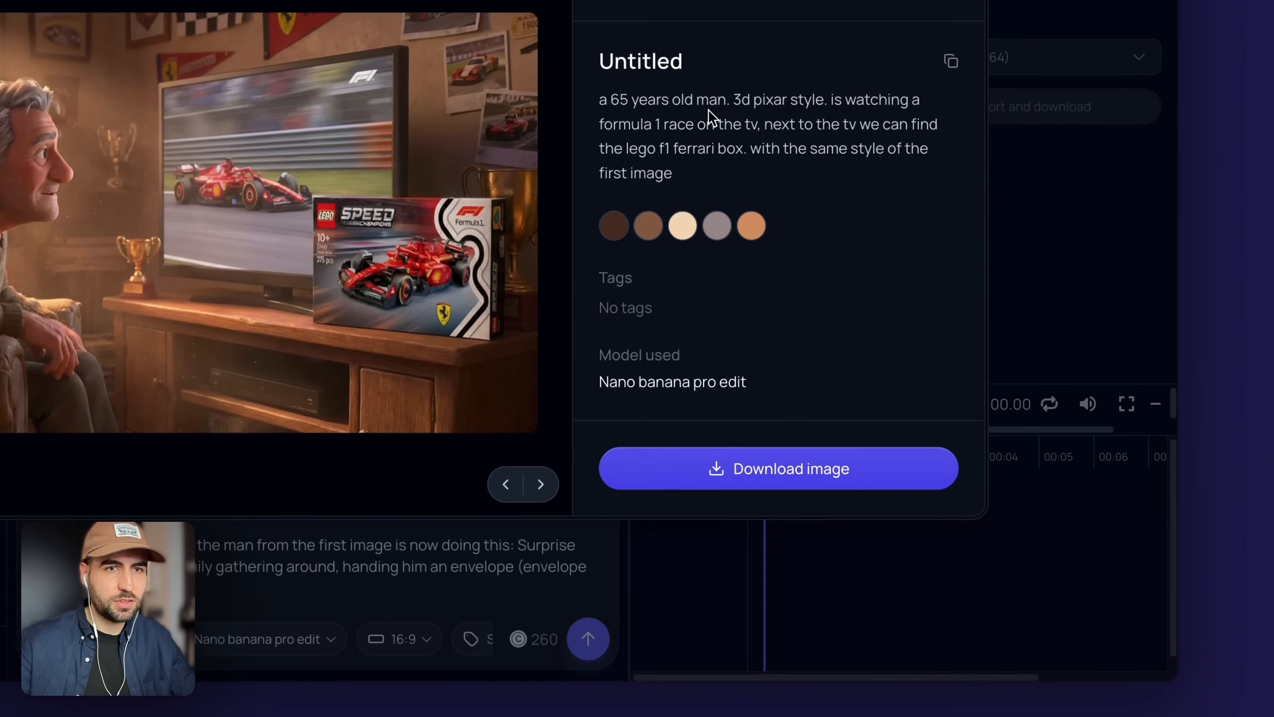
drag(709, 103, 730, 103)
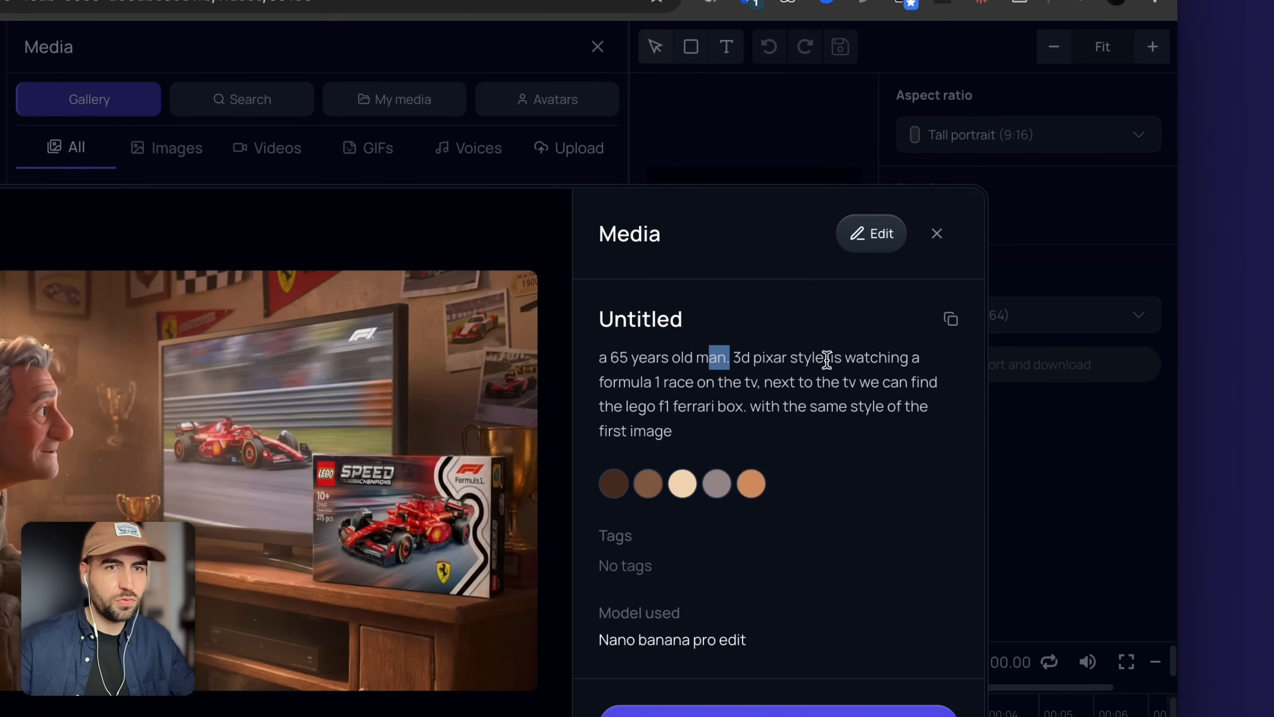
drag(826, 357, 590, 348)
key(ctrl+c)
click(871, 233)
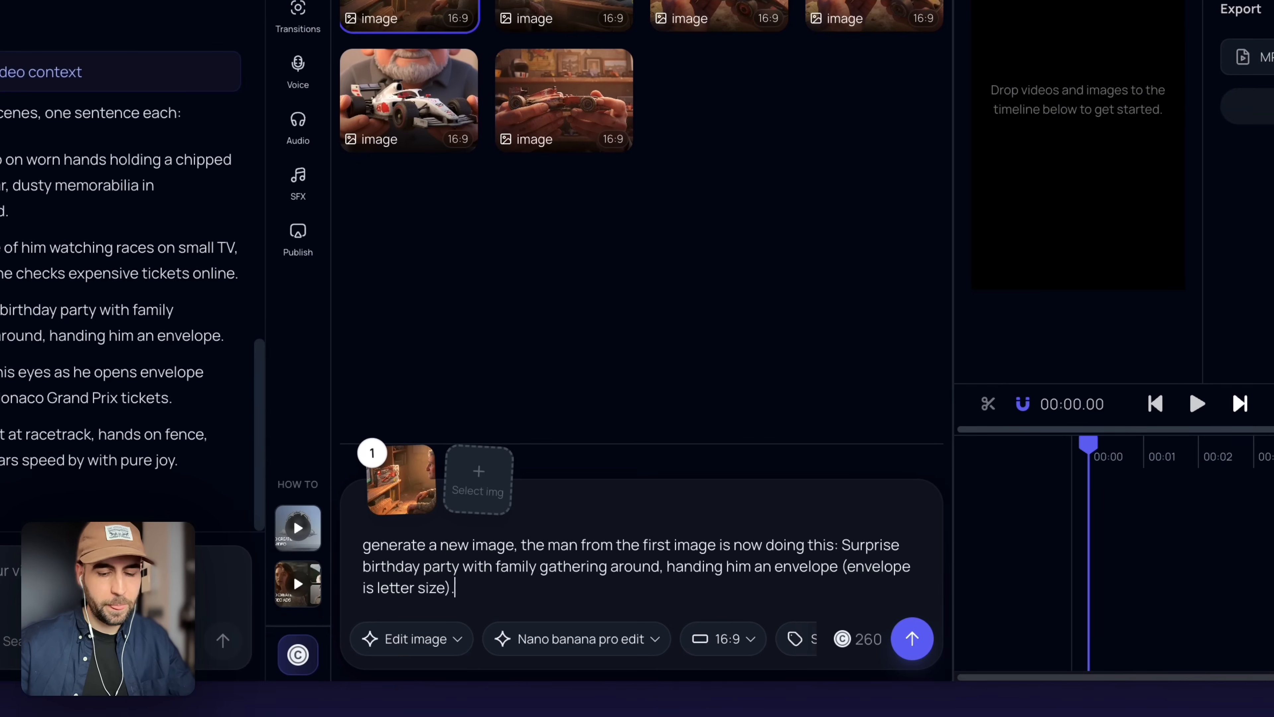
key(ctrl+v)
key(Return)
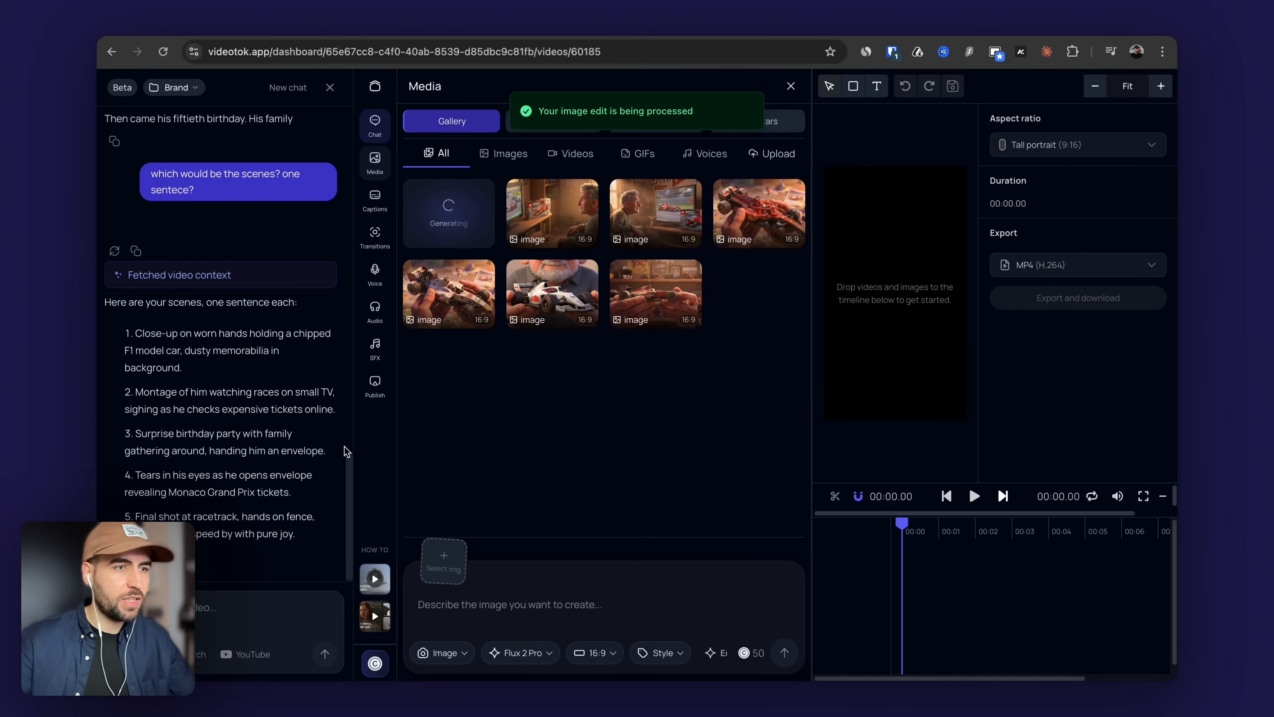
Highlight the scene 4 sentence in the chat and inspect the generated birthday-party image at full size
drag(292, 492, 130, 475)
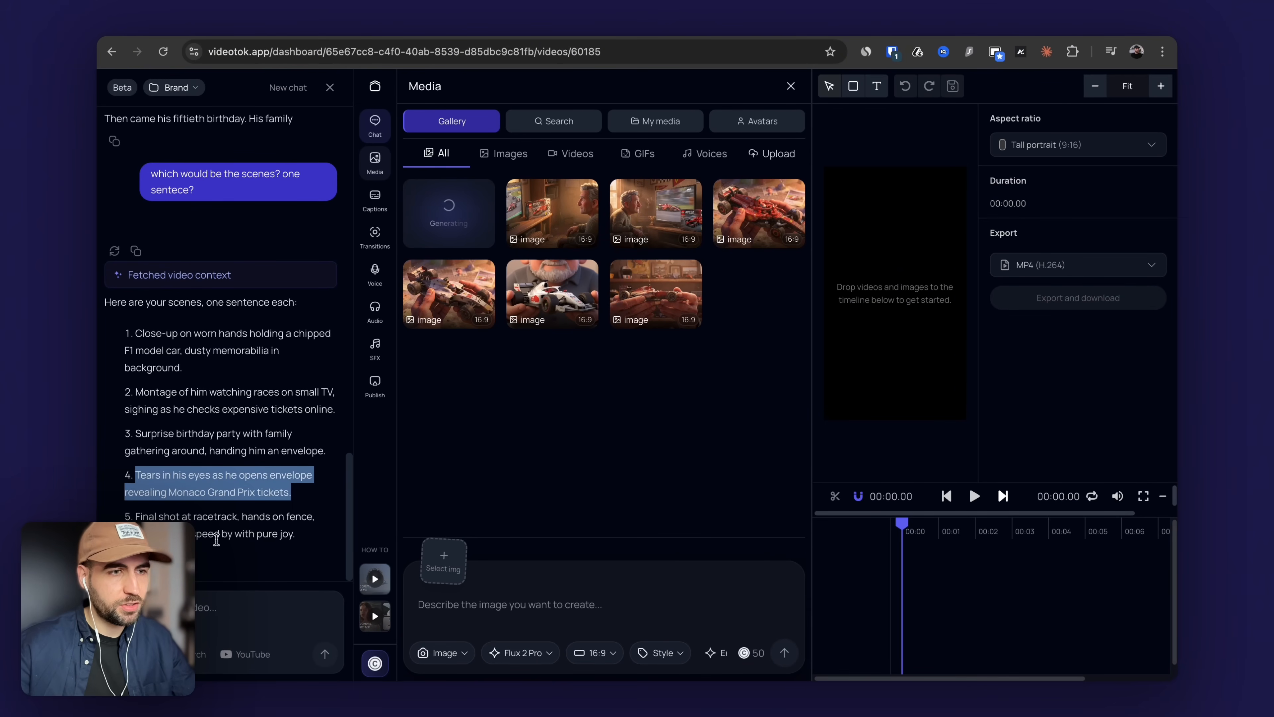
mouse_move(458, 194)
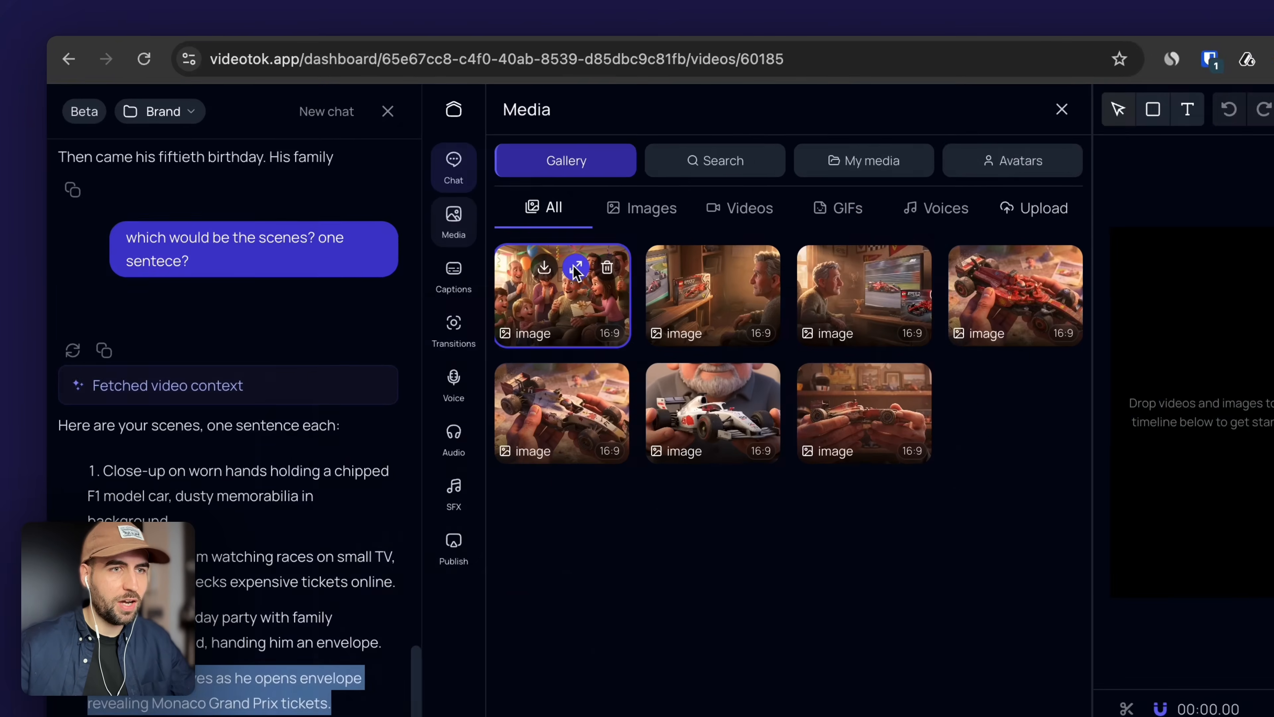
click(576, 268)
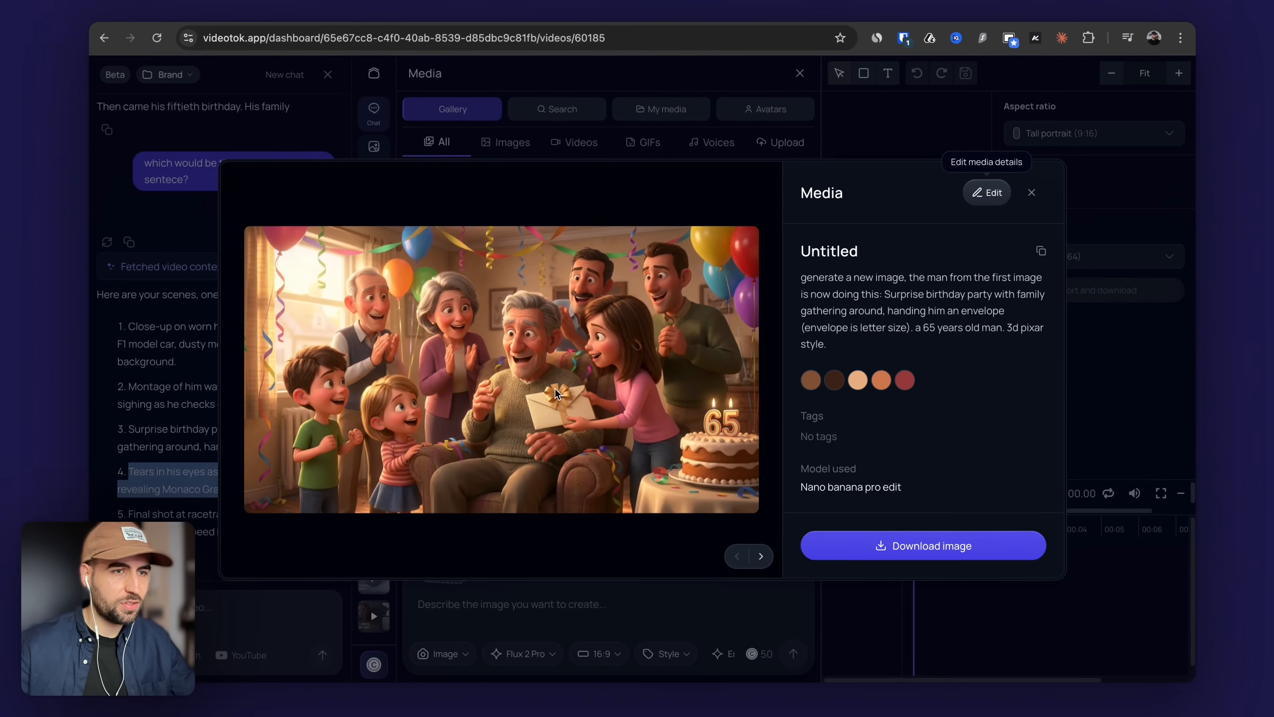
key(Escape)
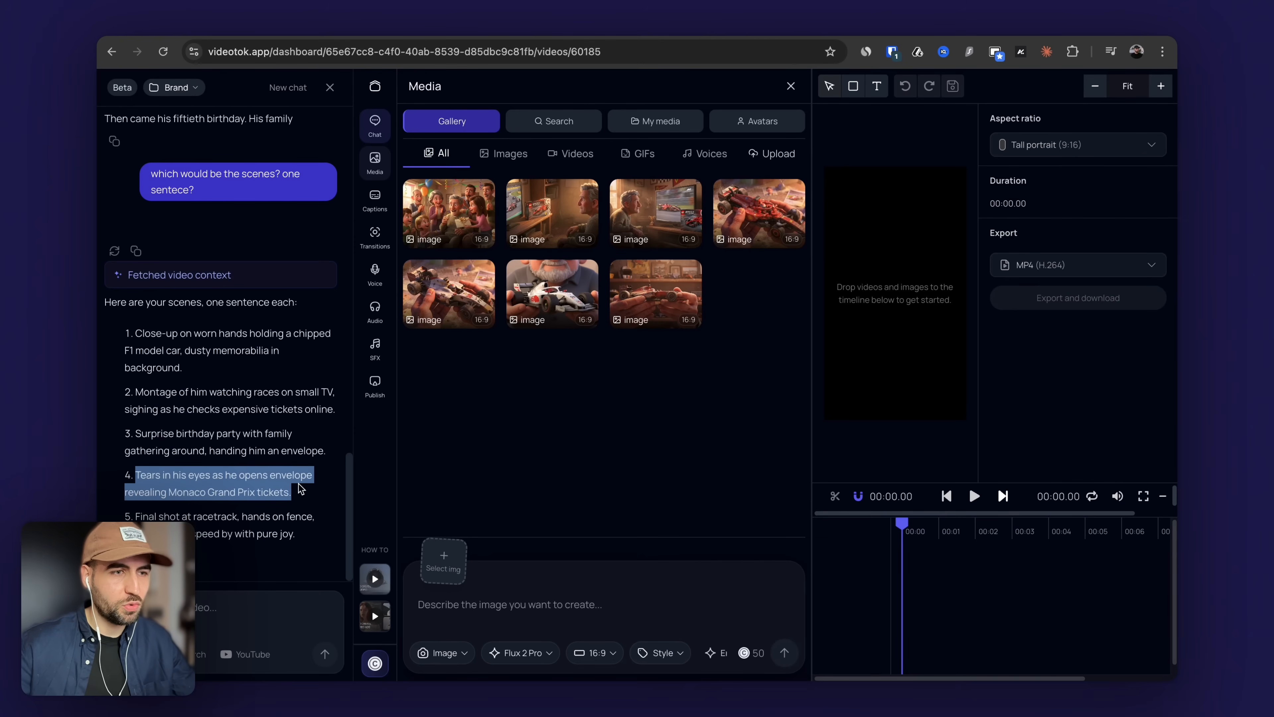
Copy the scene 5 racetrack sentence from the chat and select the birthday-party image as the reference
drag(296, 534, 210, 526)
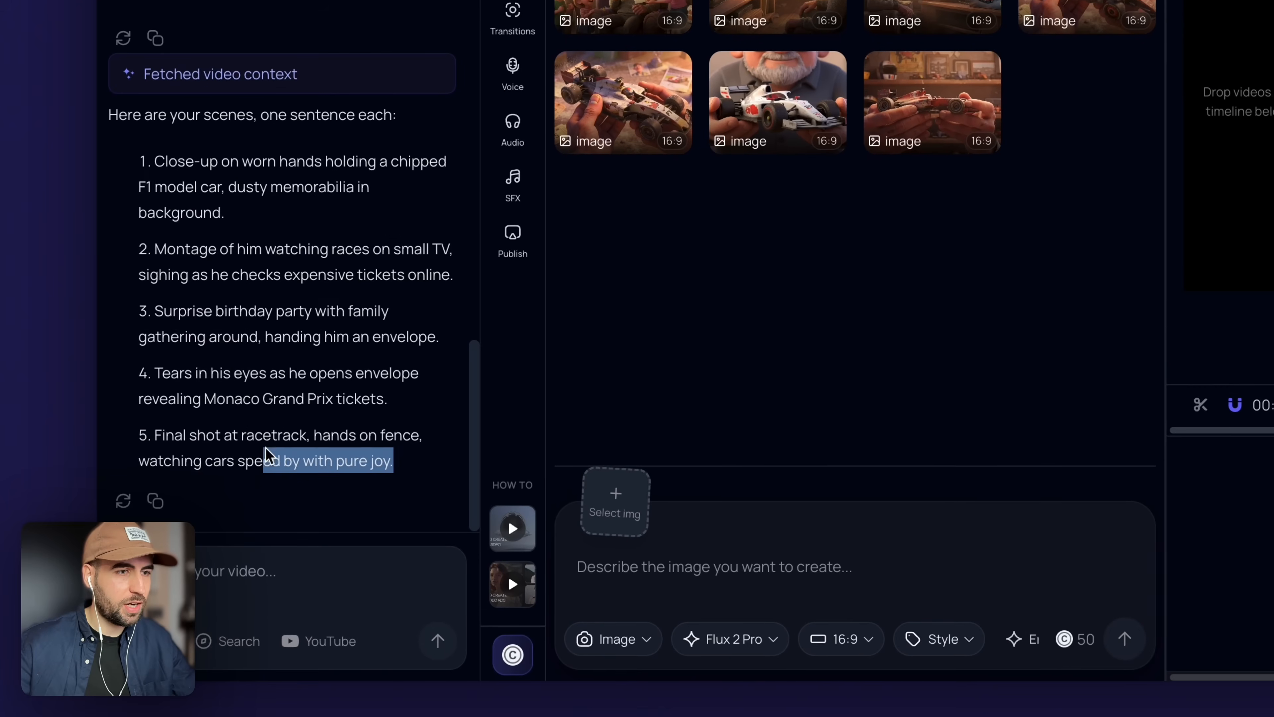
drag(270, 455, 146, 445)
key(super+c)
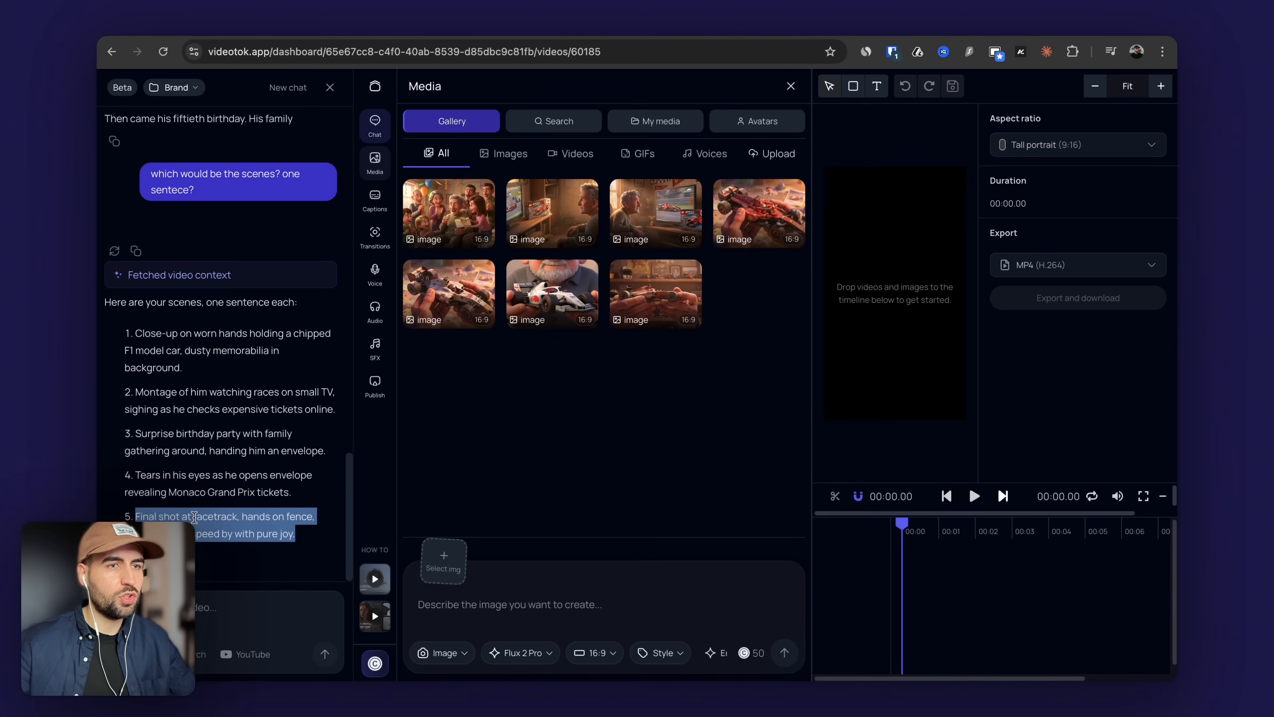
click(458, 207)
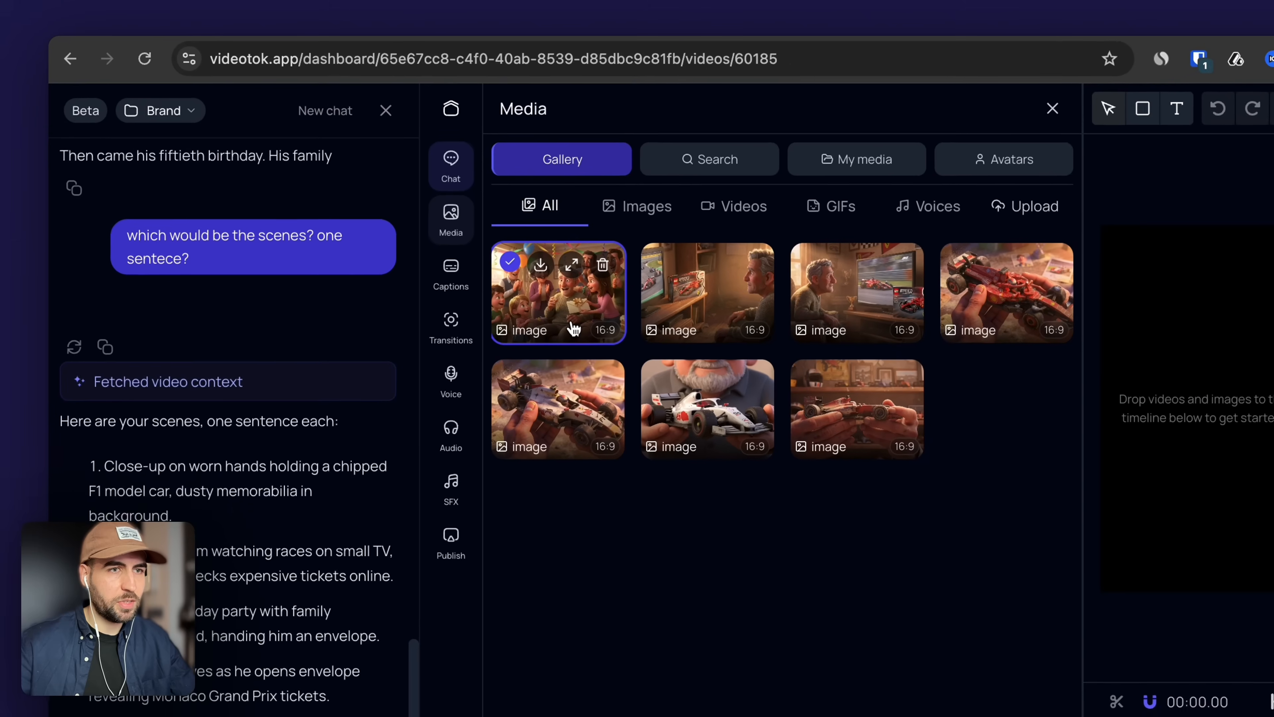
Write the prompt "put the old 65 years old man in this situation:" followed by the copied scene 5 sentence
text(put the old 65)
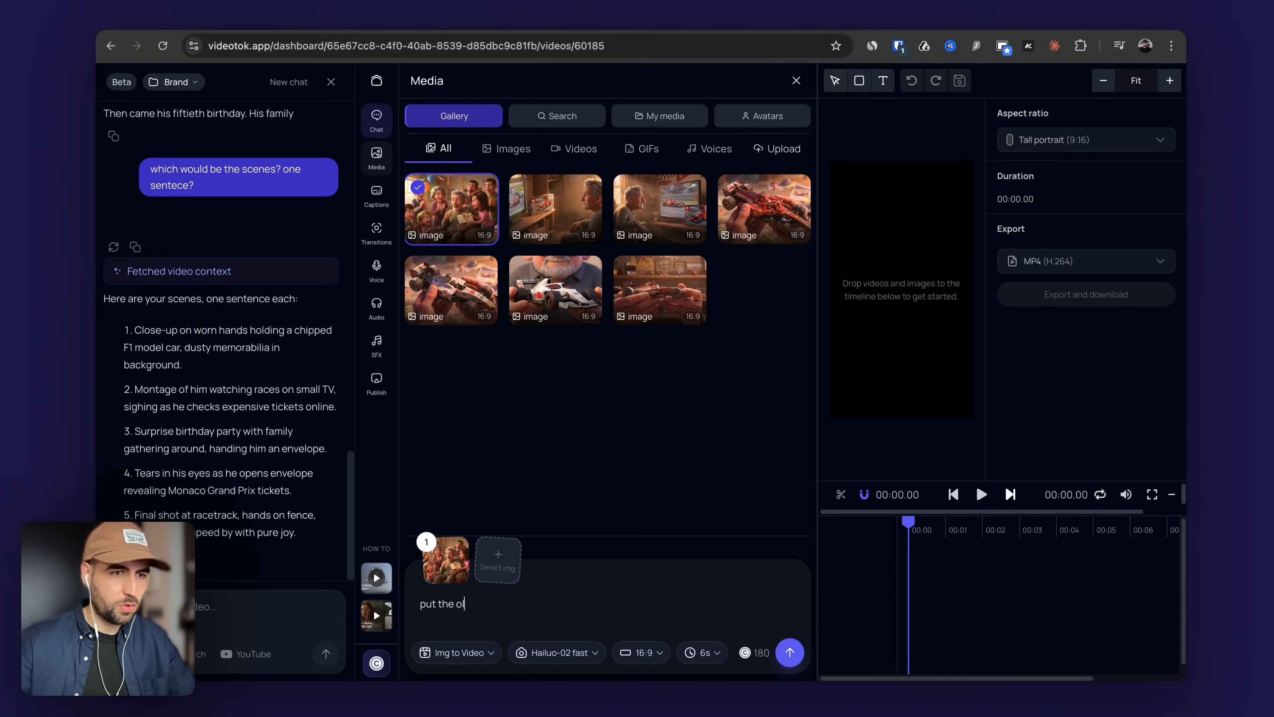
text( years old )
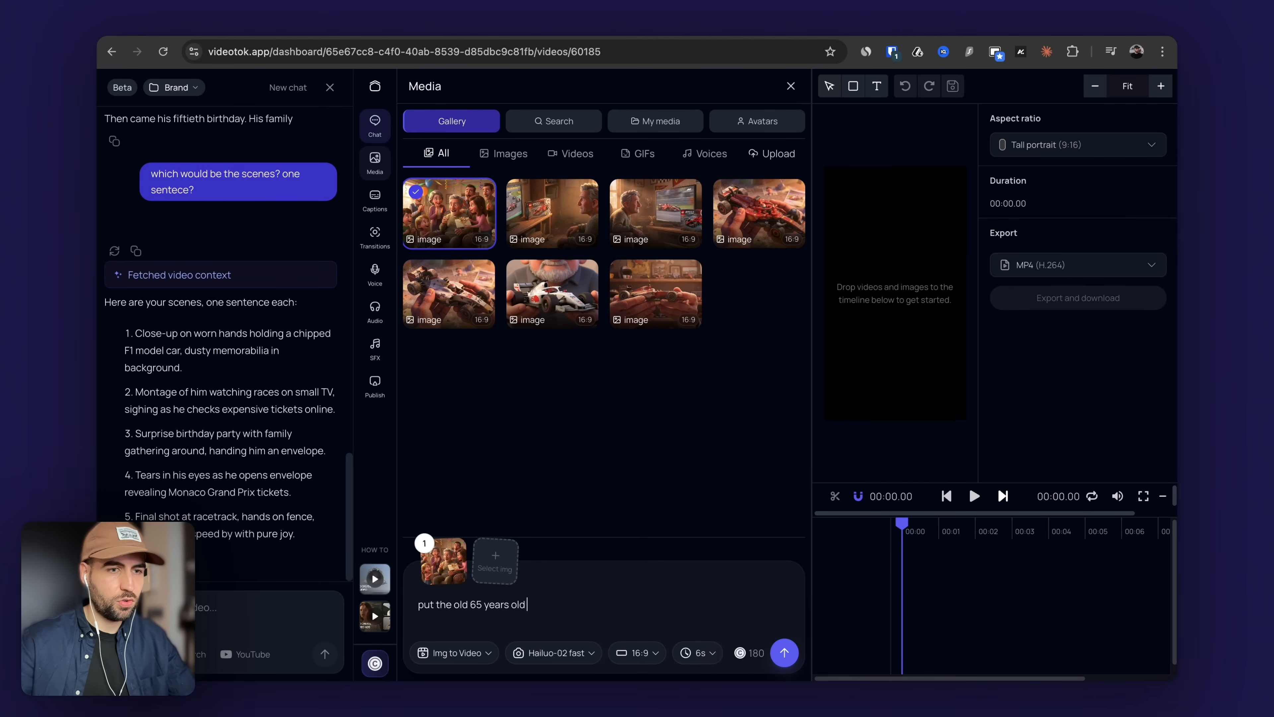
text(man in this situat)
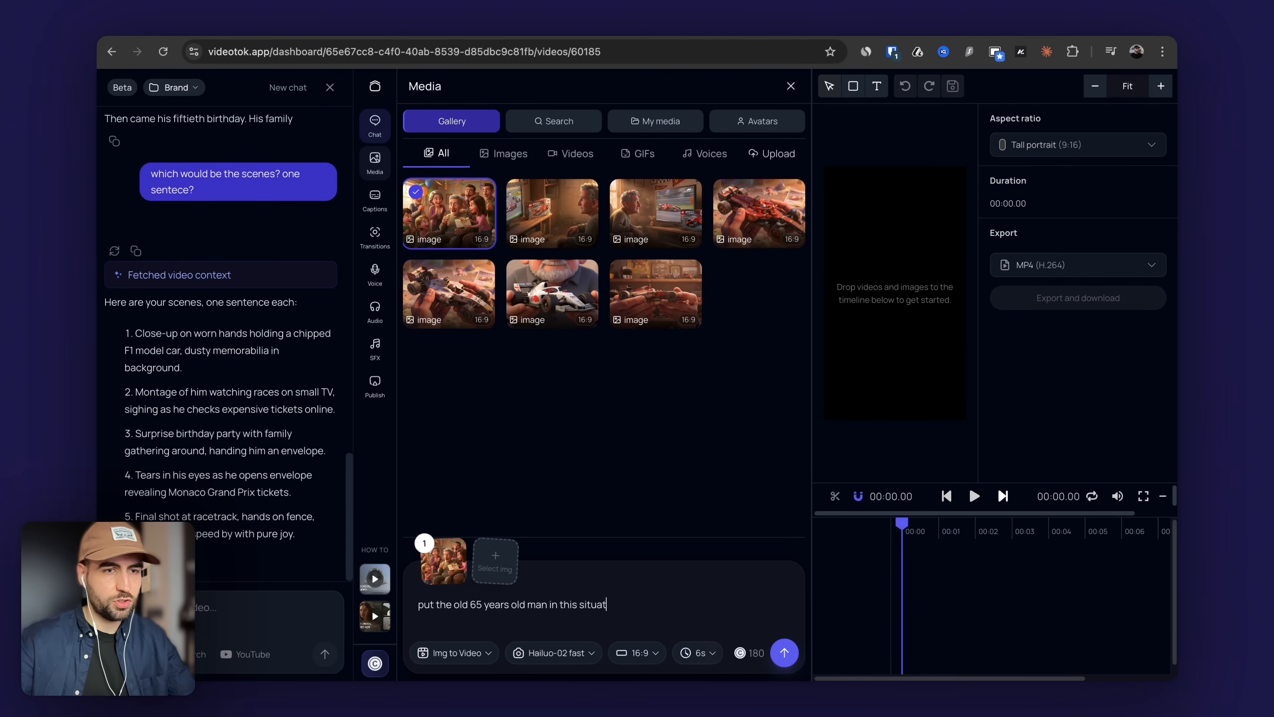
text(ion:)
key(super+v)
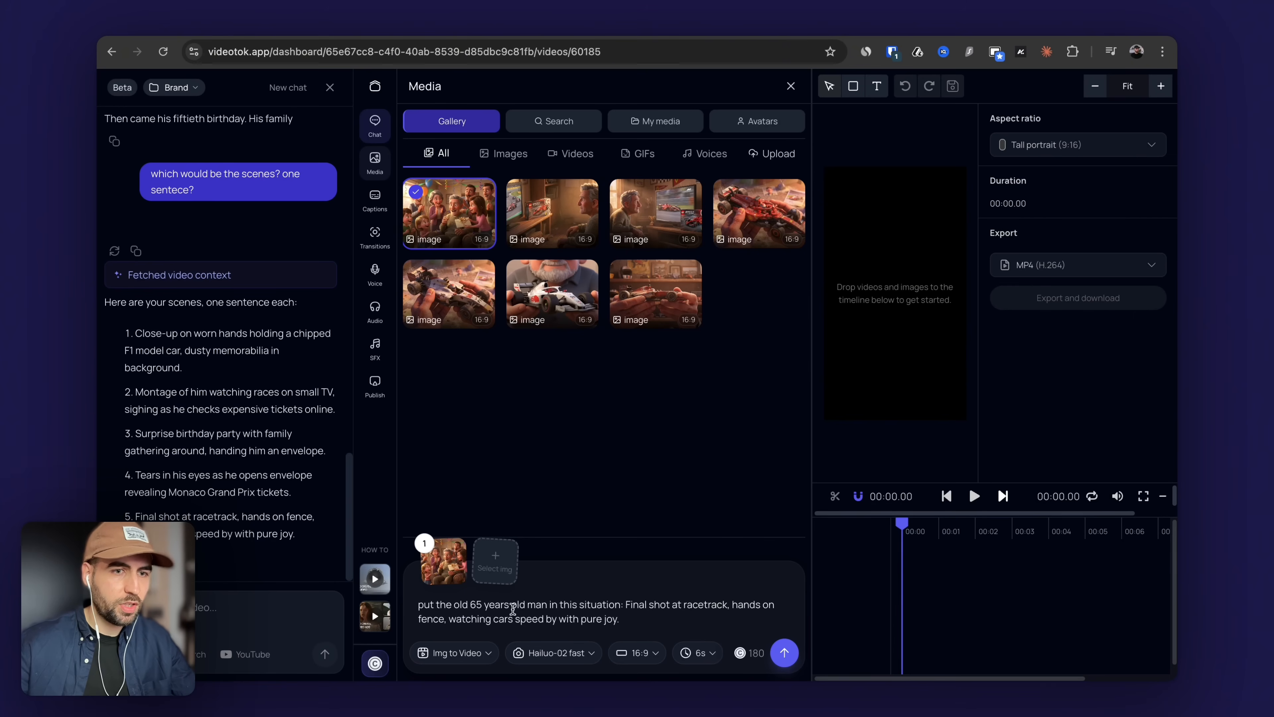
Insert "(formula 1 race track)" after "racetrack" and append "we can see some promotions in the track promoting the lego product"
click(729, 605)
text((formula 1 race)
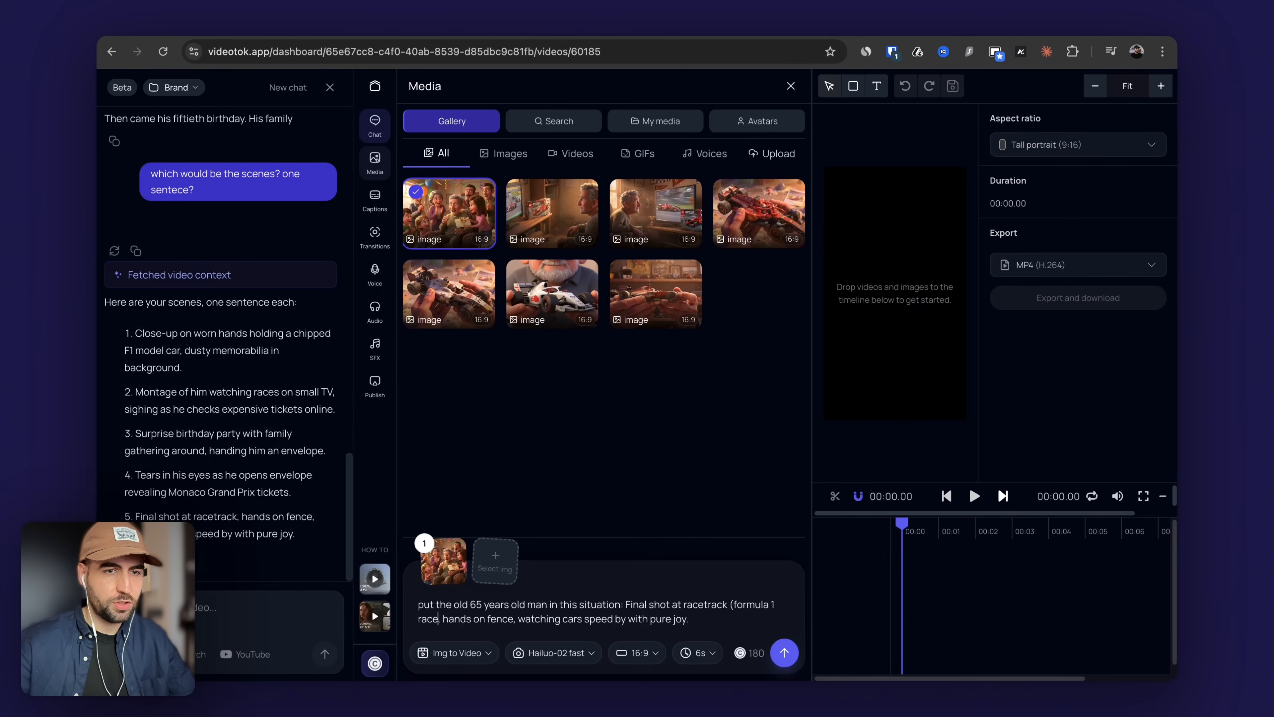
text( track))
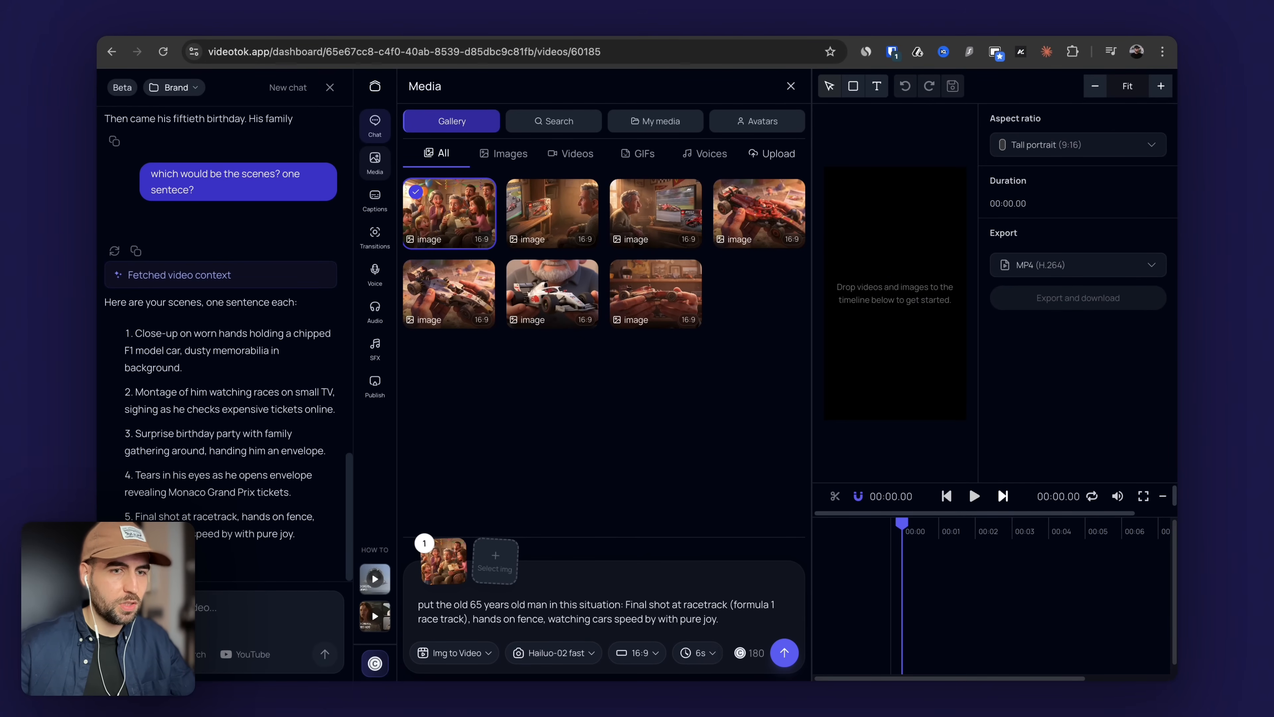
text( we)
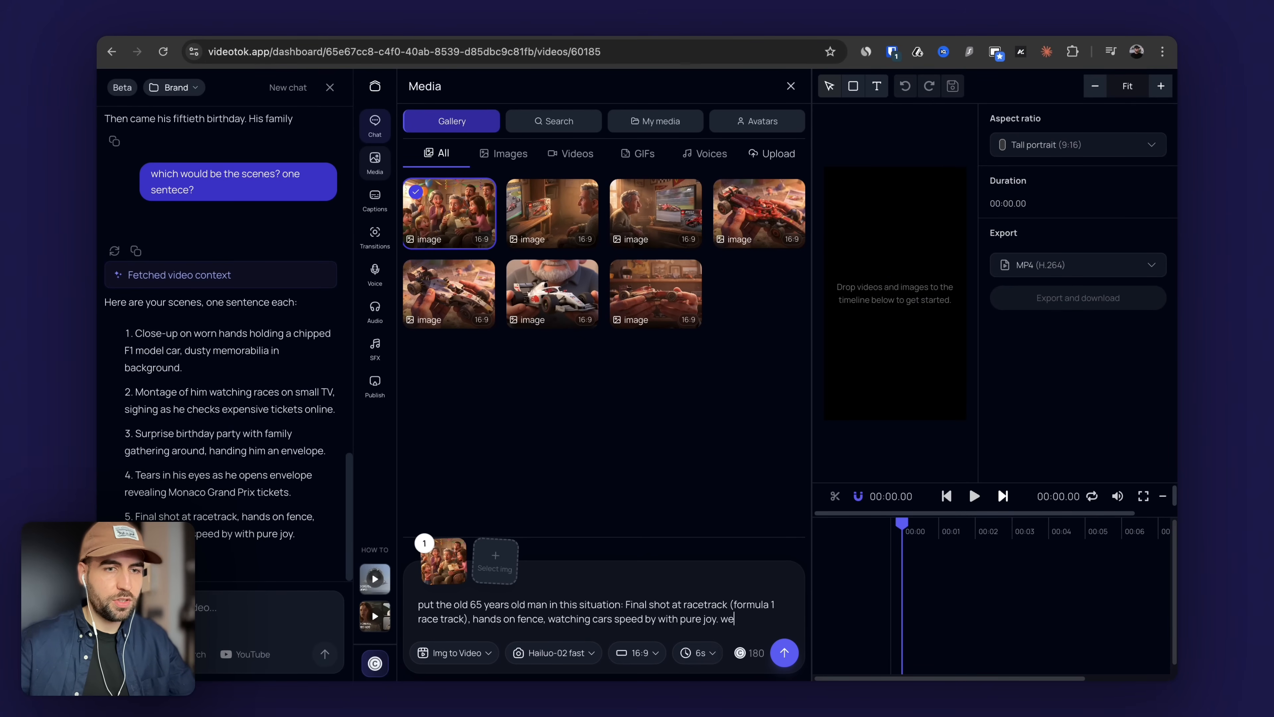
text( can see some)
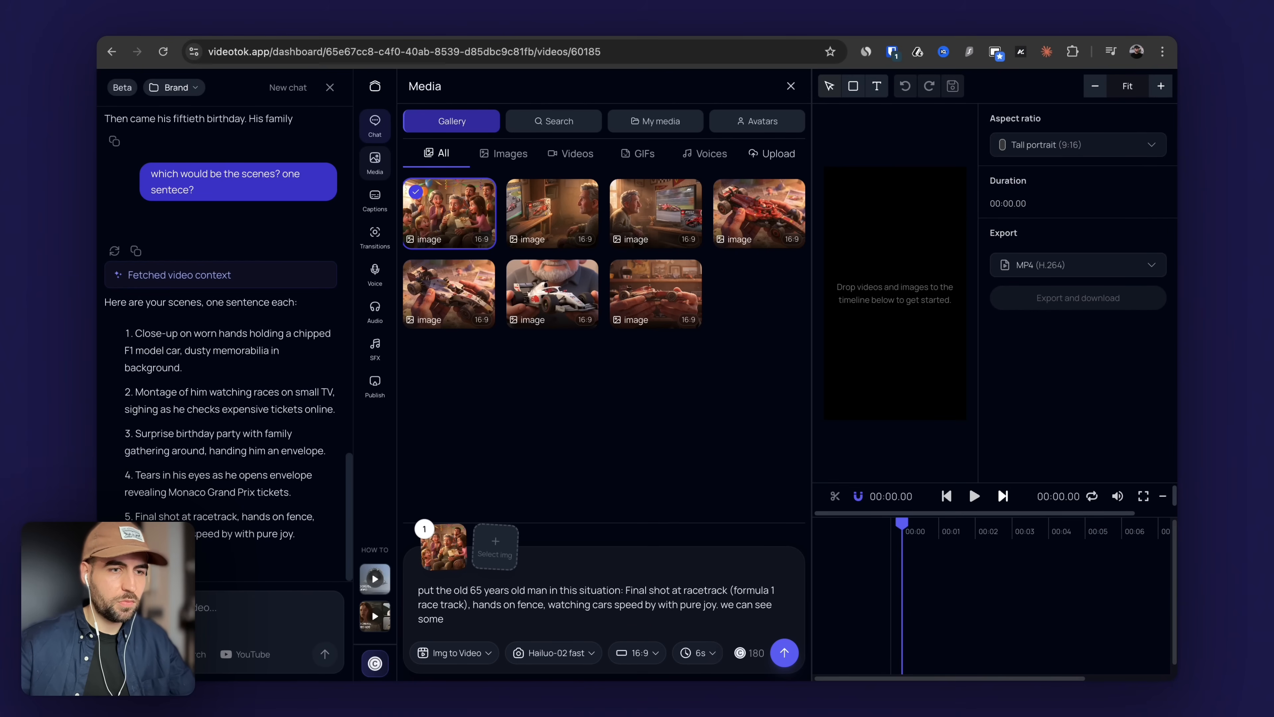
text( promotions in the)
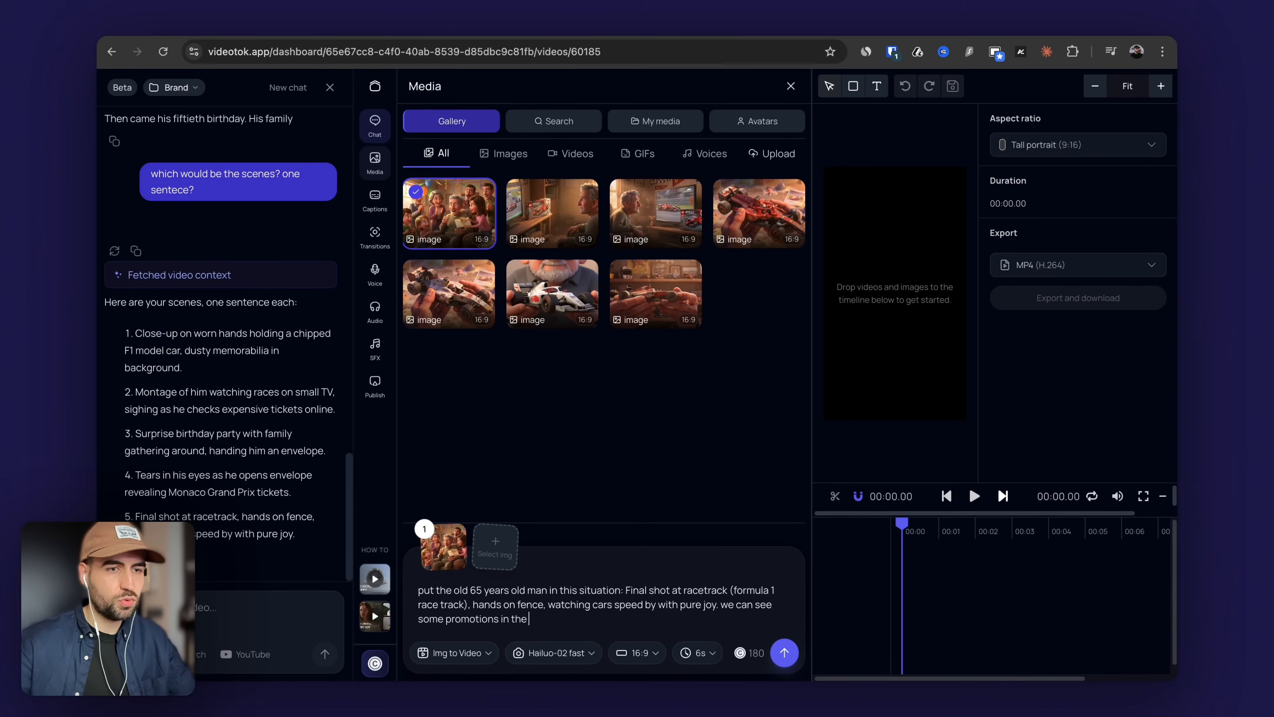
text( track promoting the lego product)
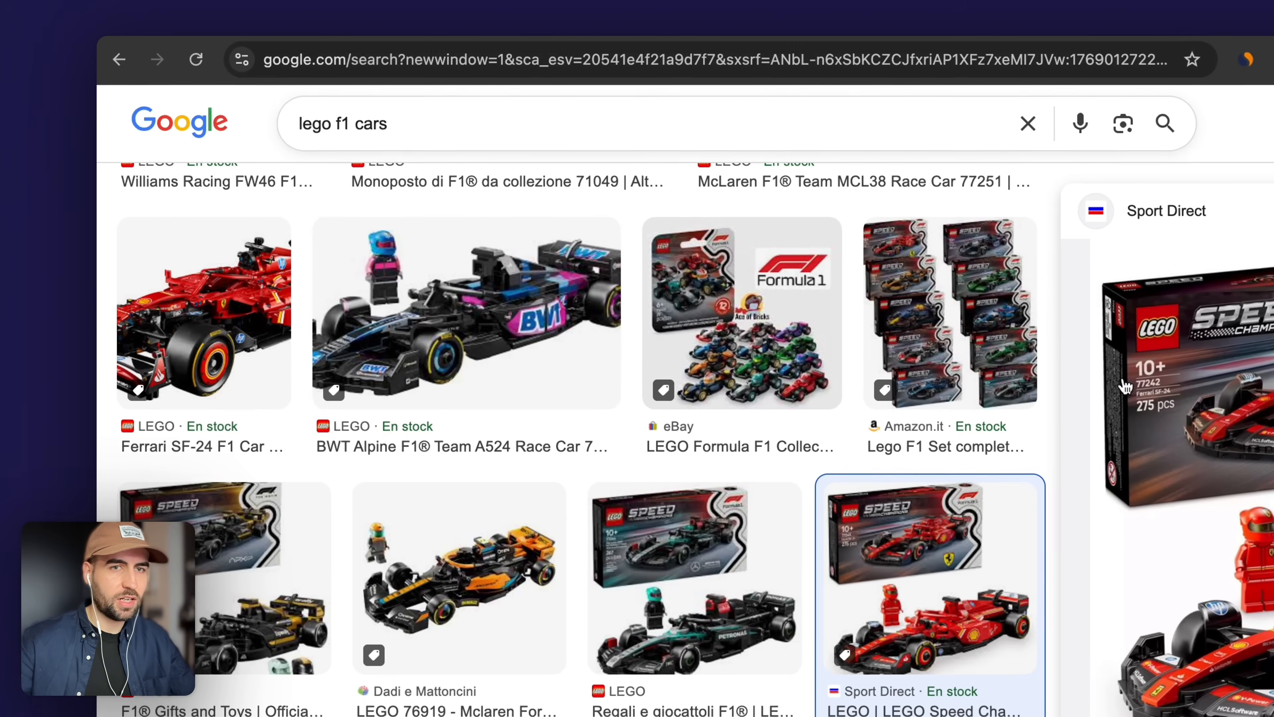
Copy the LEGO Speed Champions Ferrari SF-24 picture from the Google image results and paste it as the second reference image
right_click(1229, 277)
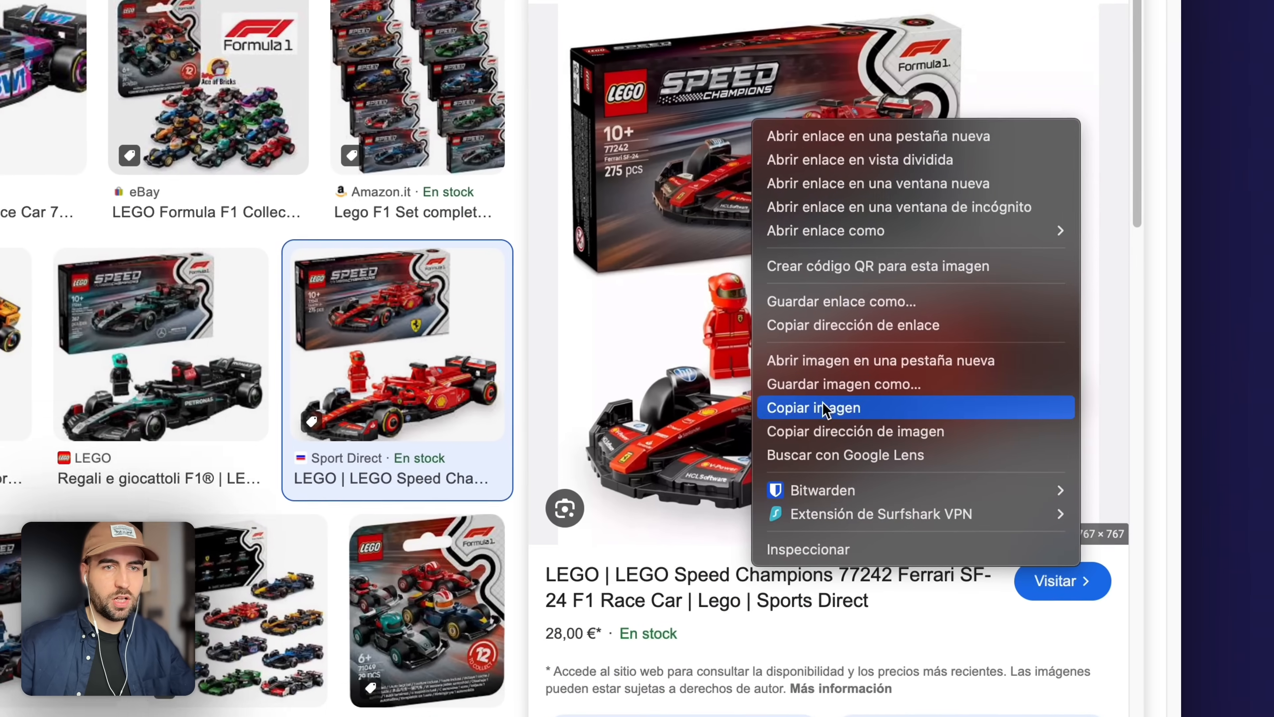
click(870, 644)
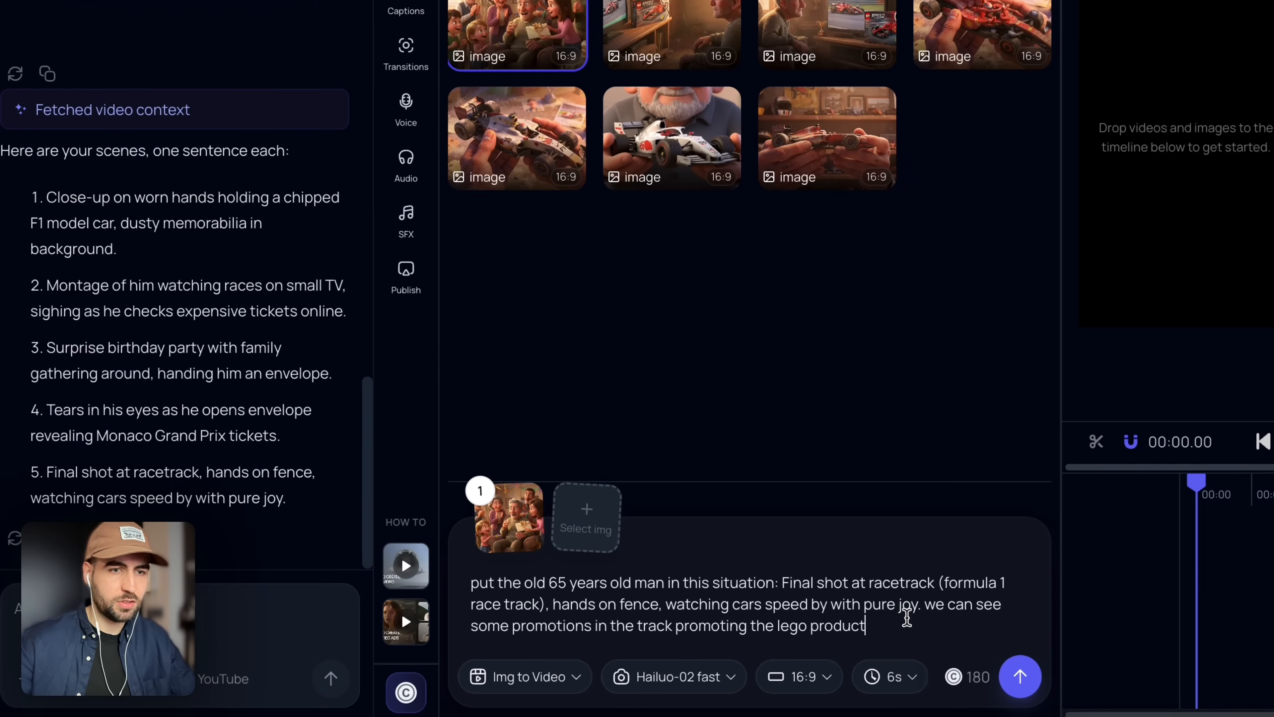
key(ctrl+v)
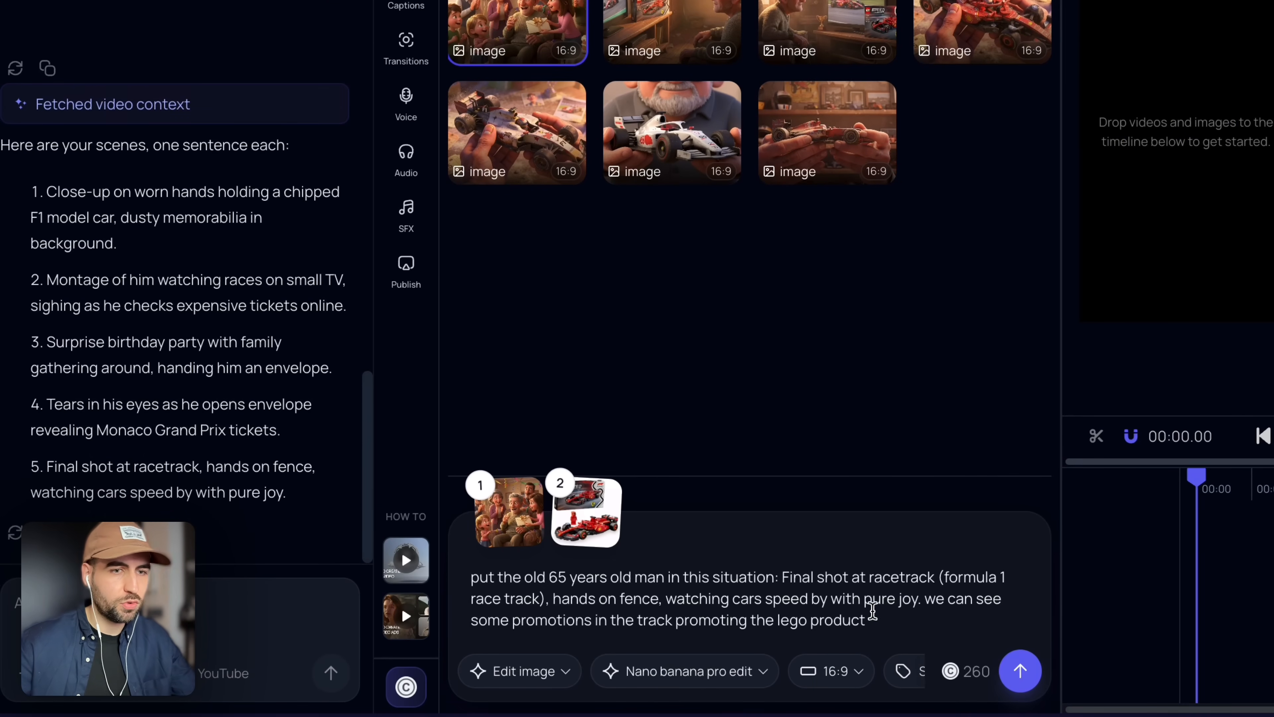
Append ". 3d pixar style" to the end of the racetrack prompt
drag(933, 629, 930, 600)
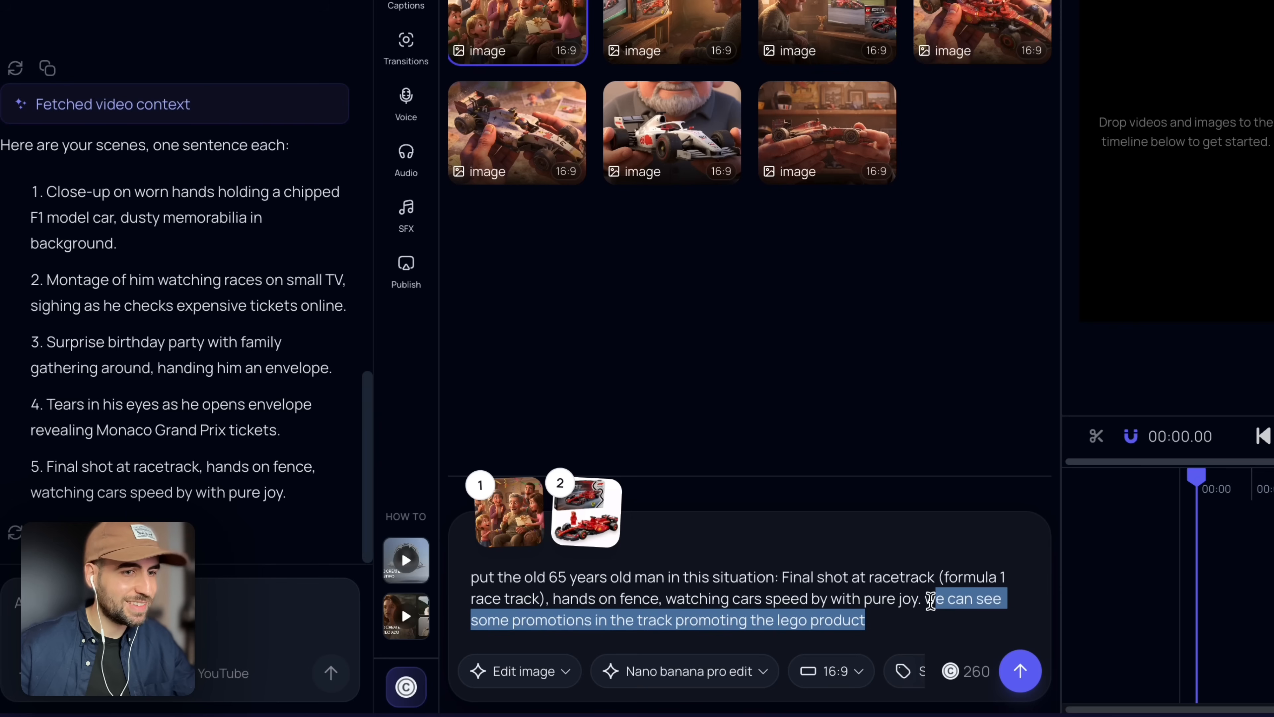
click(916, 628)
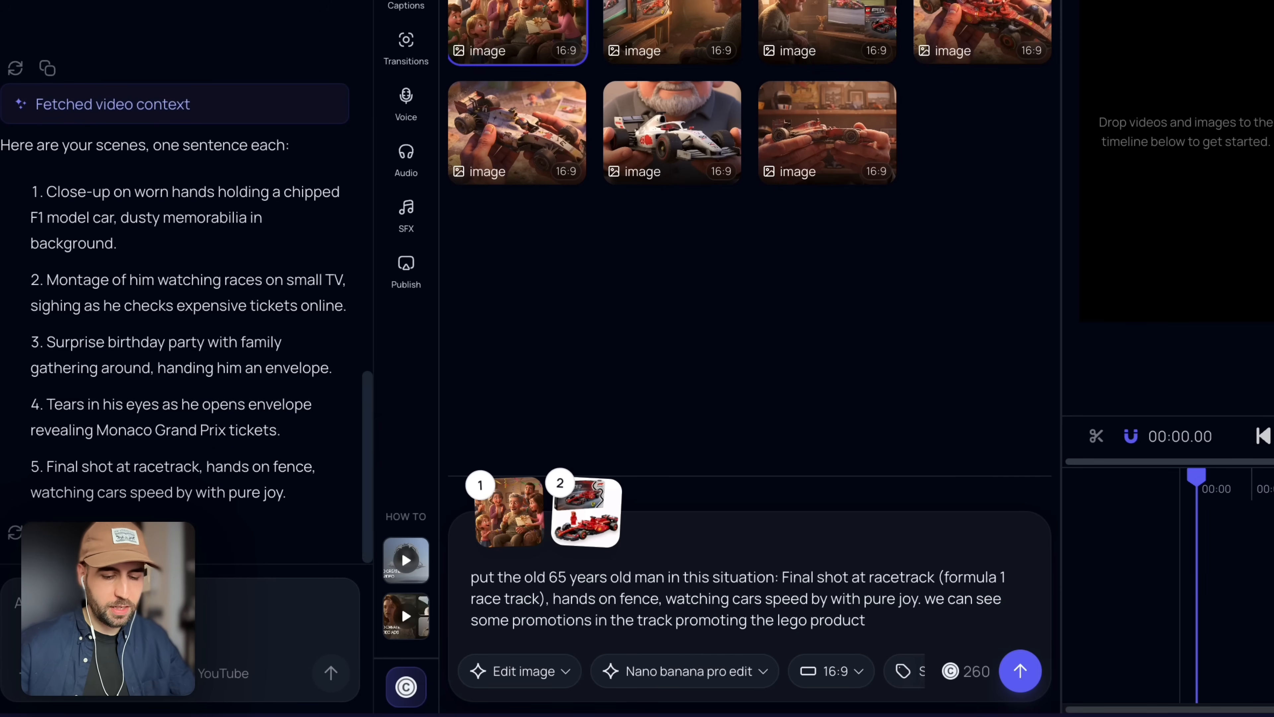
text(. 3d pixar style)
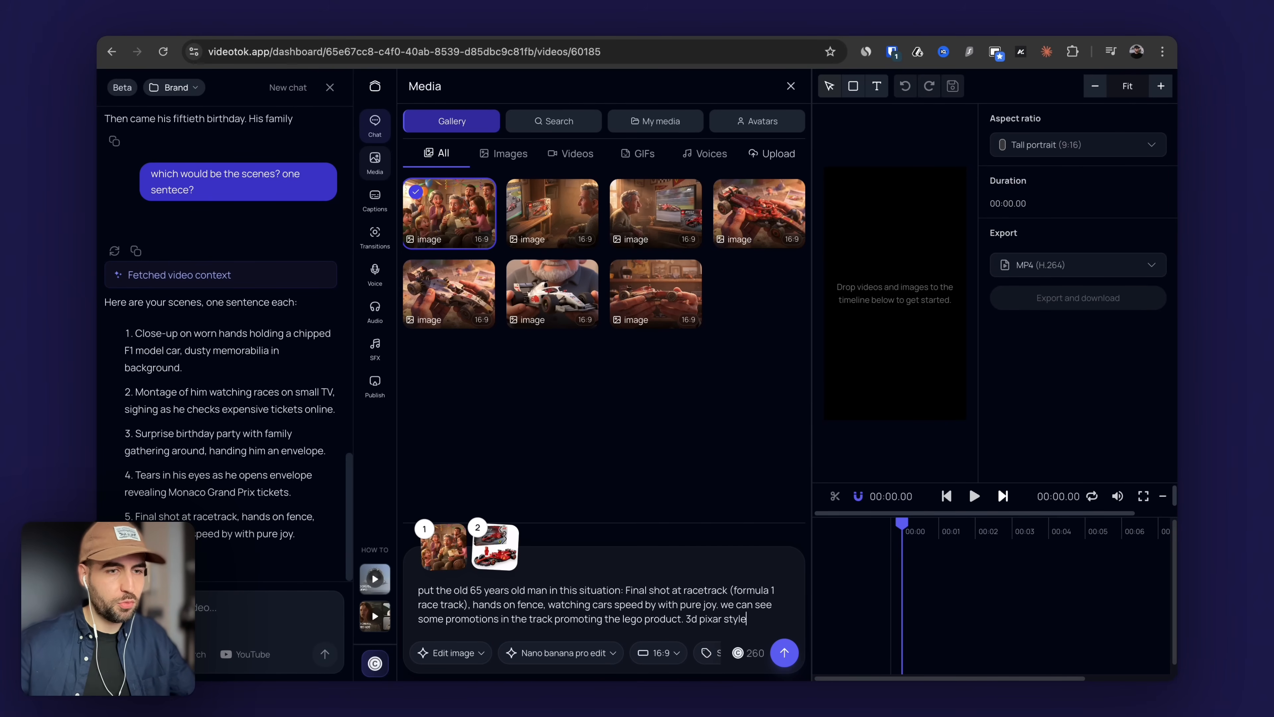
Generate the racetrack image, then reuse the same prompt and reference images to generate a second version
key(super+a)
key(super+c)
click(785, 657)
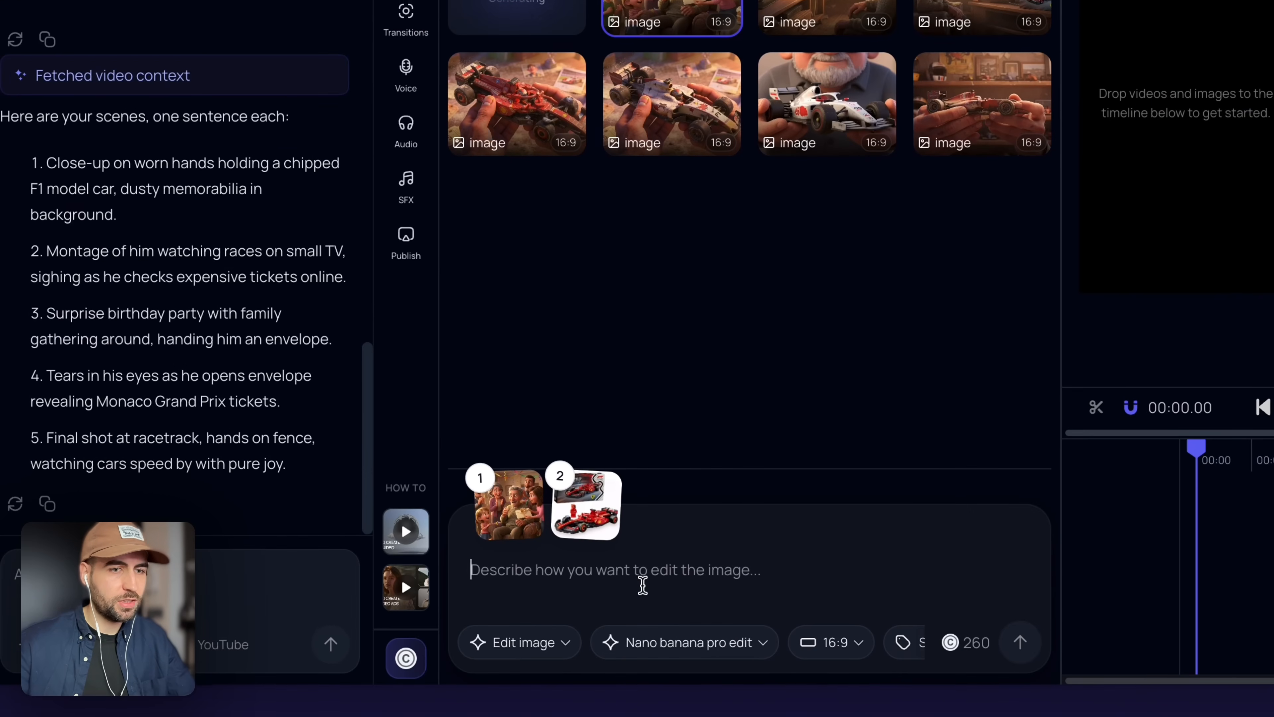
key(super+v)
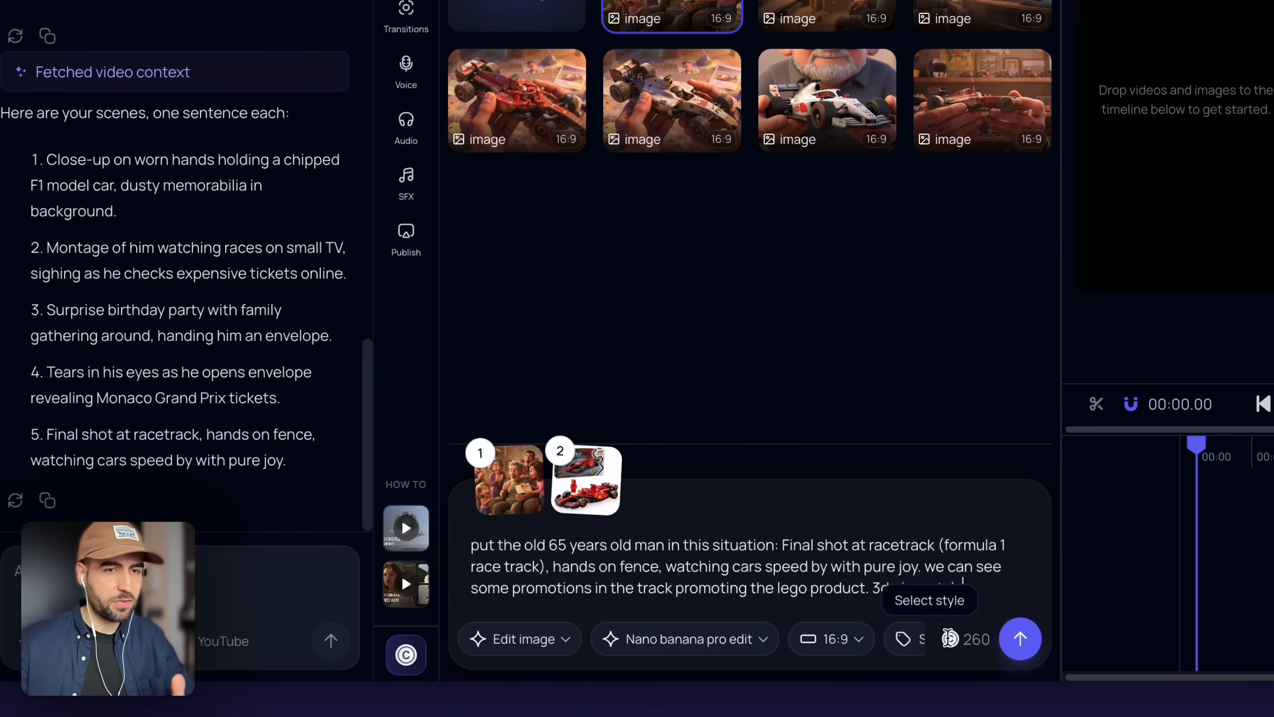
click(1032, 640)
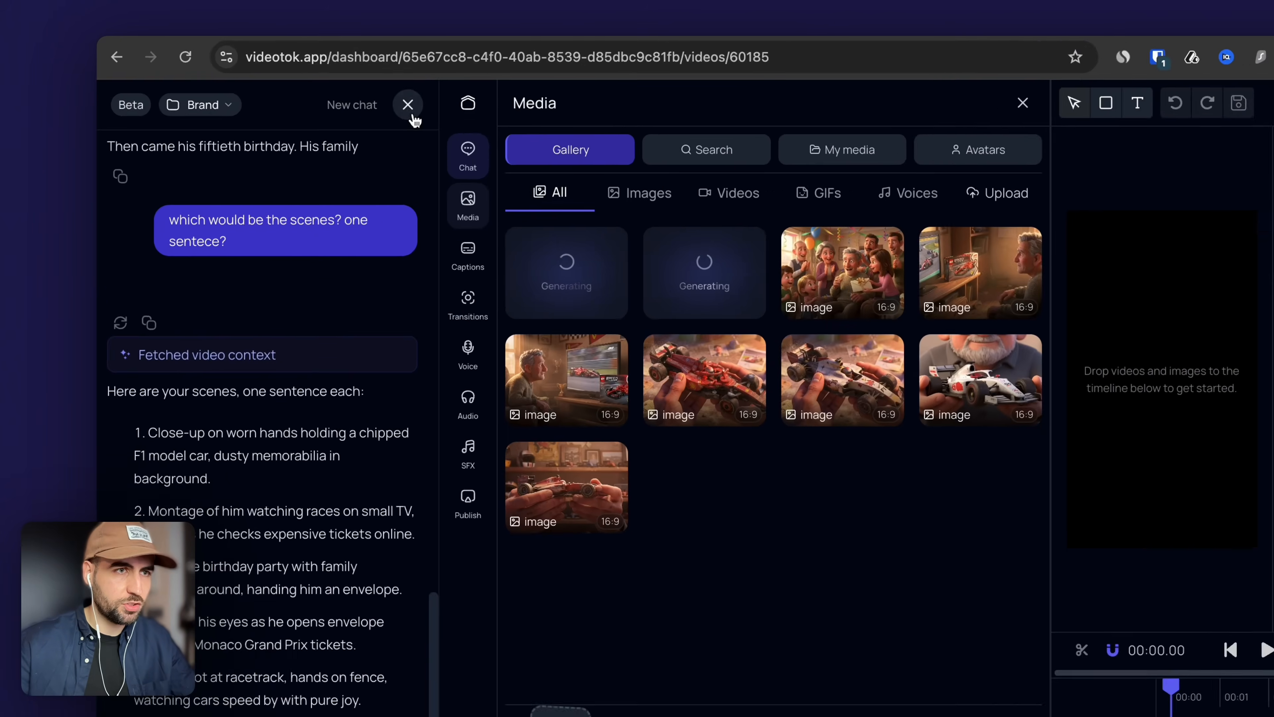
Close the chat and delete the first close-up of the red car and the bearded man's white car image from the gallery
click(412, 115)
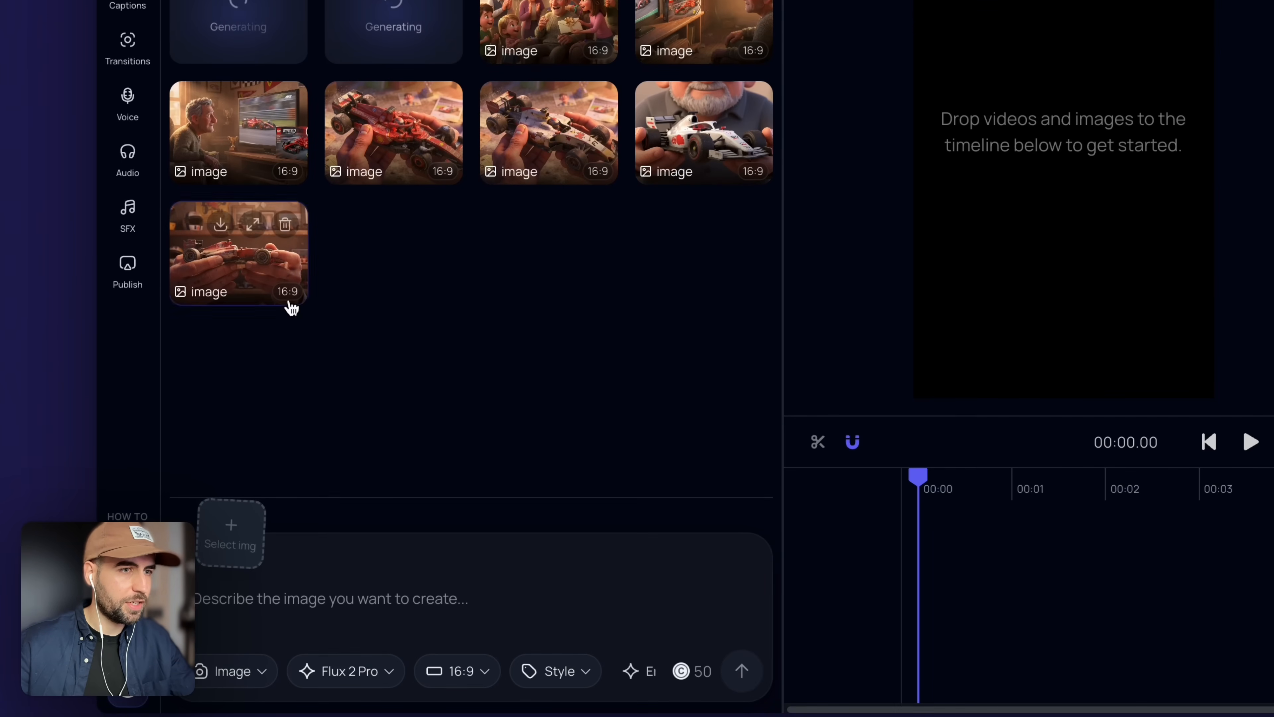
click(285, 224)
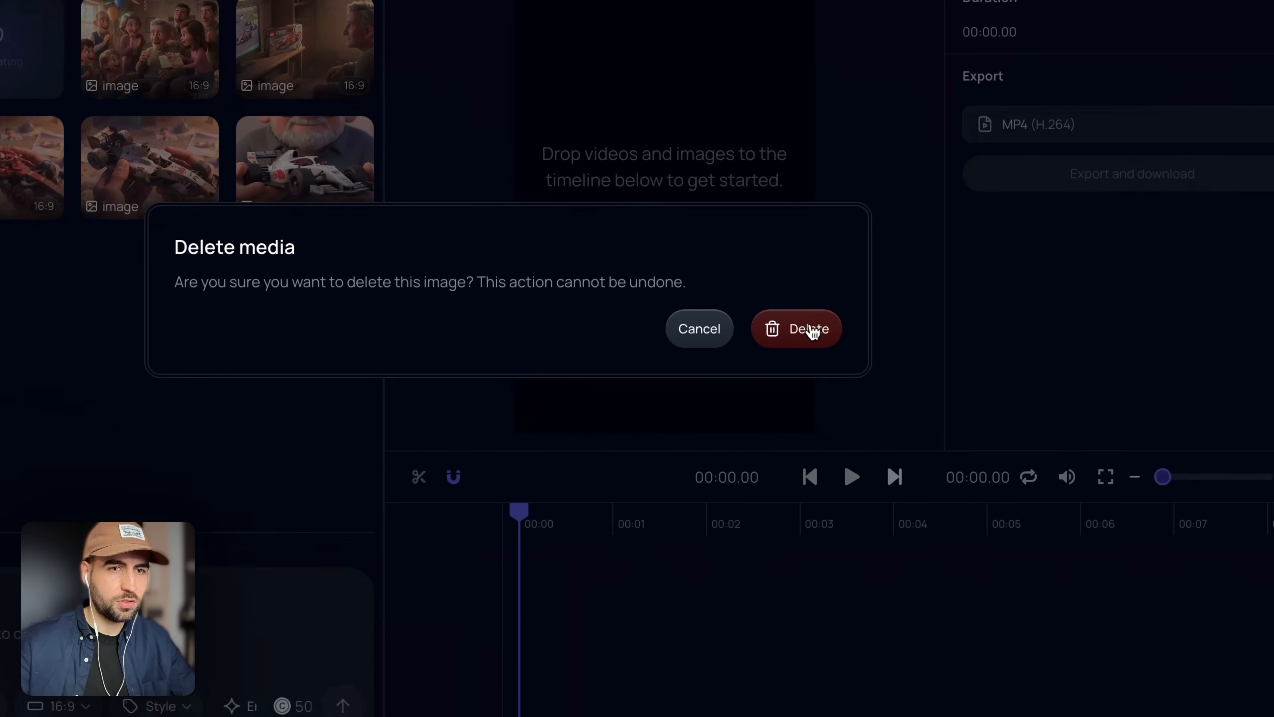
click(697, 265)
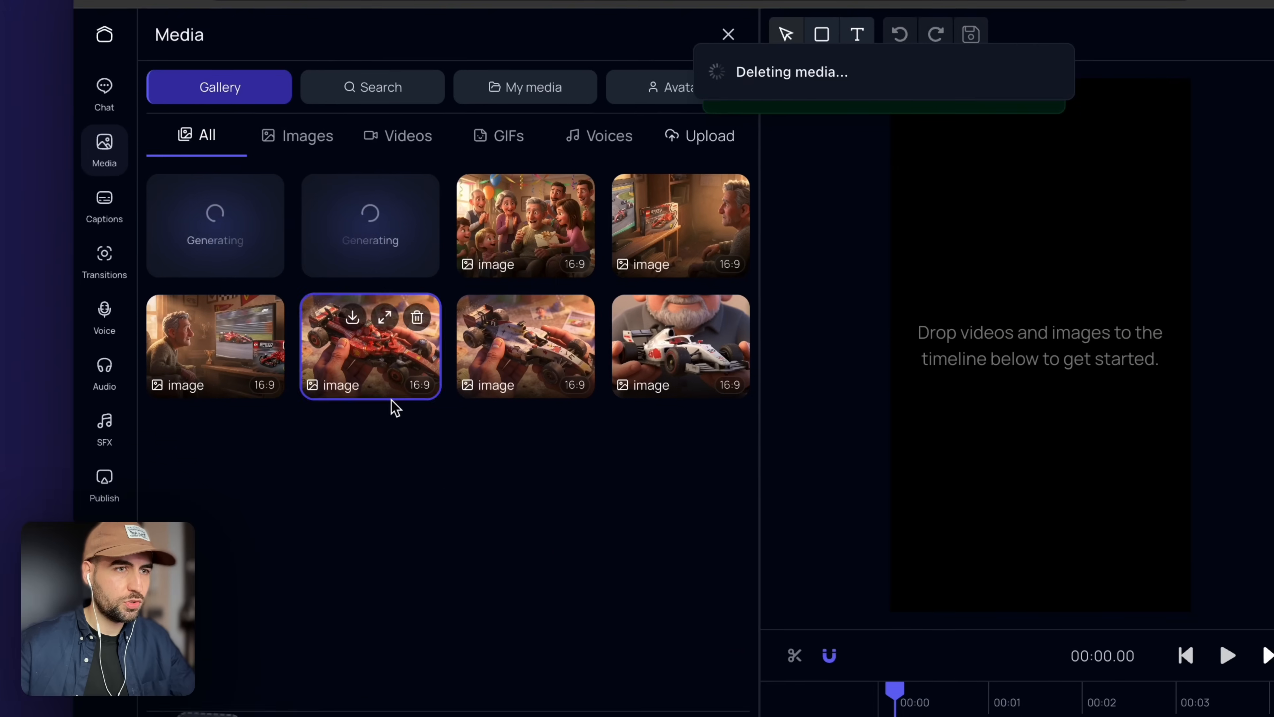
mouse_move(407, 405)
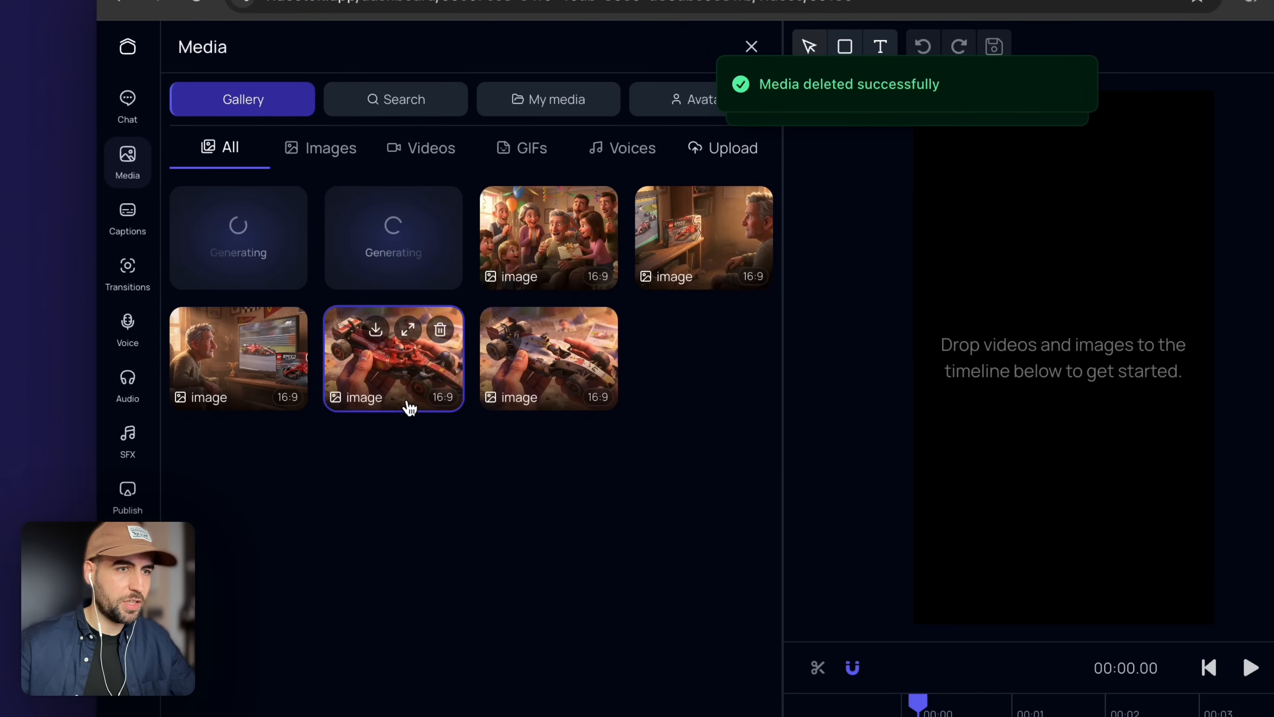
Use the red LEGO Ferrari image as the source for Img to Video and choose the Sora 2 motion model
click(410, 408)
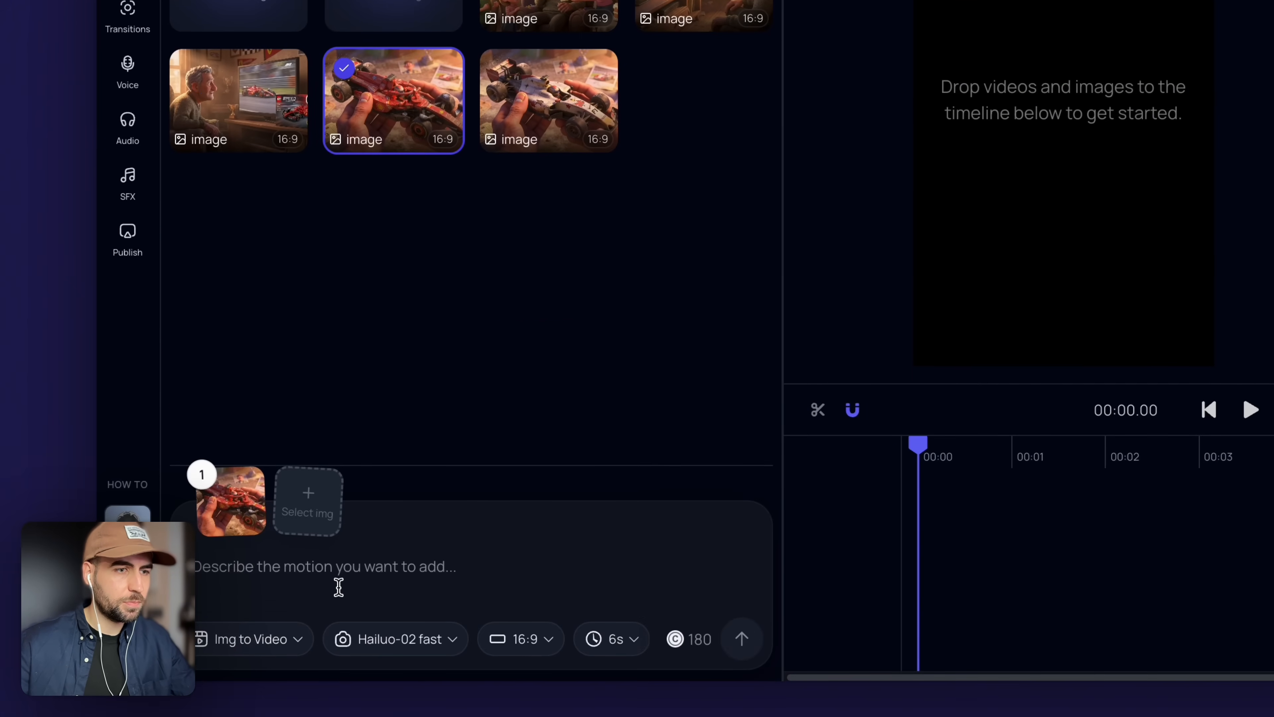
click(270, 646)
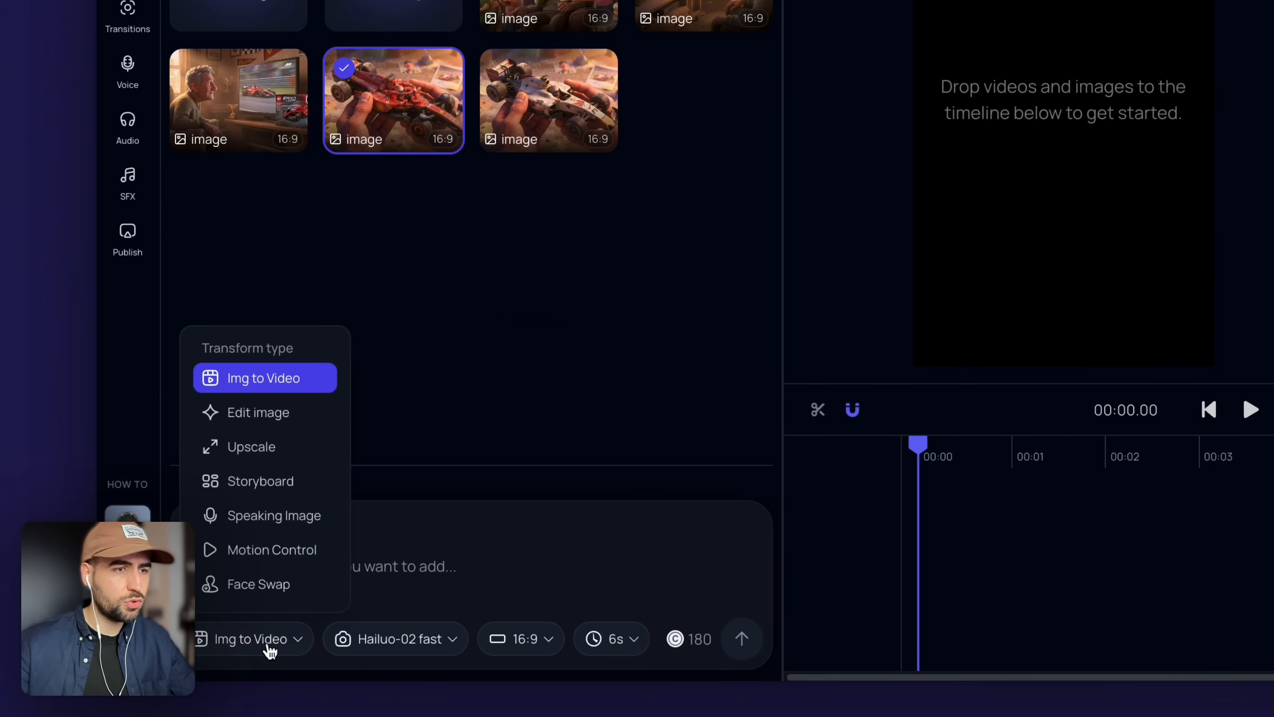
click(440, 571)
click(421, 648)
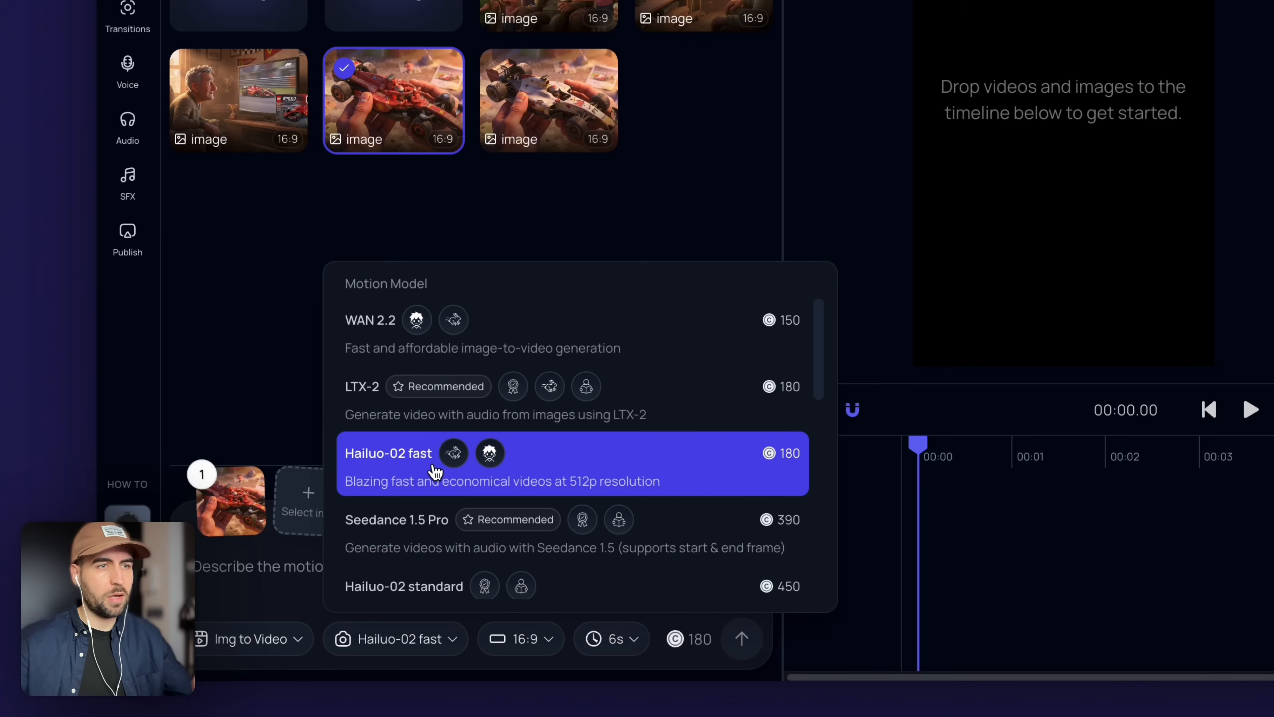
scroll(434, 472, down, 10)
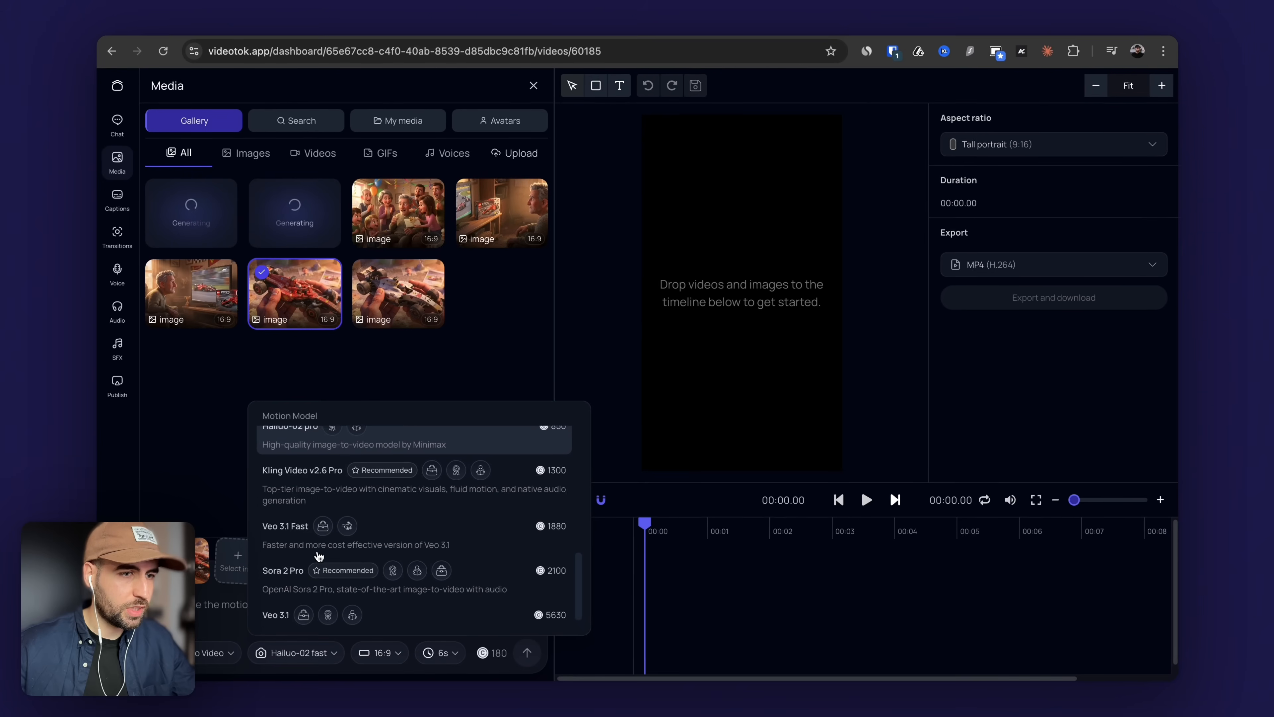
scroll(332, 532, up, 3)
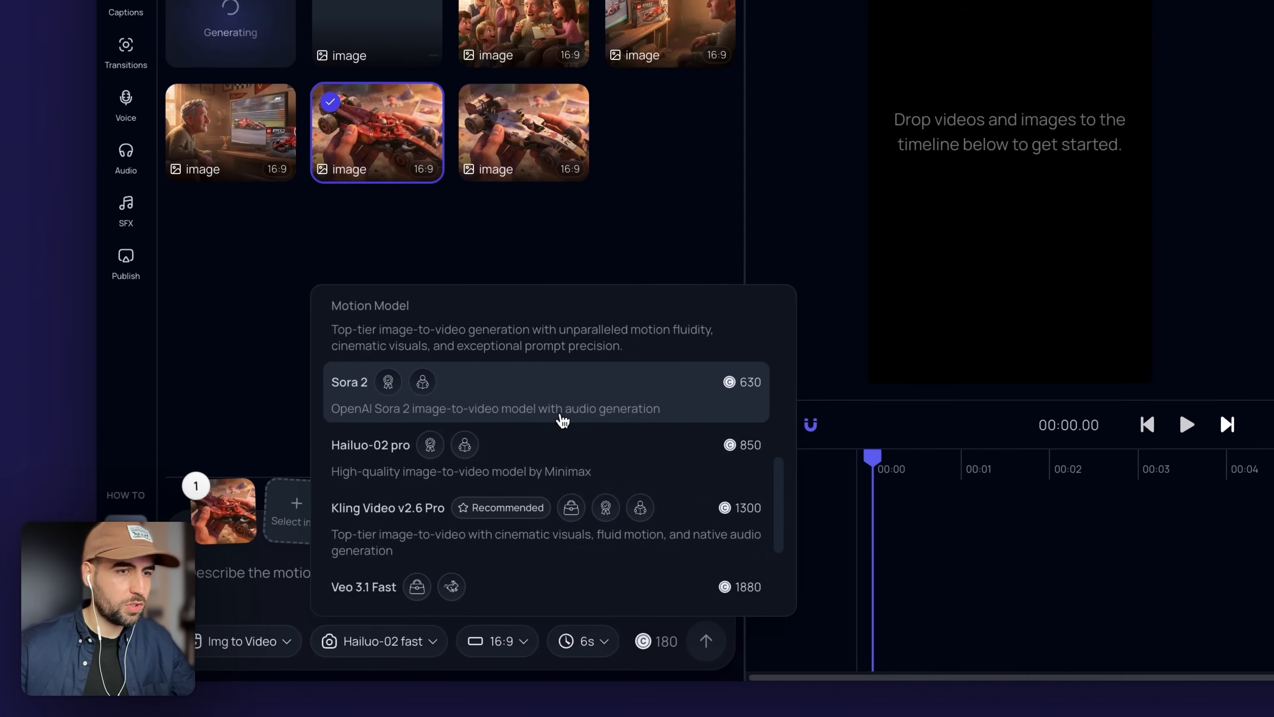
click(425, 495)
click(408, 654)
click(464, 572)
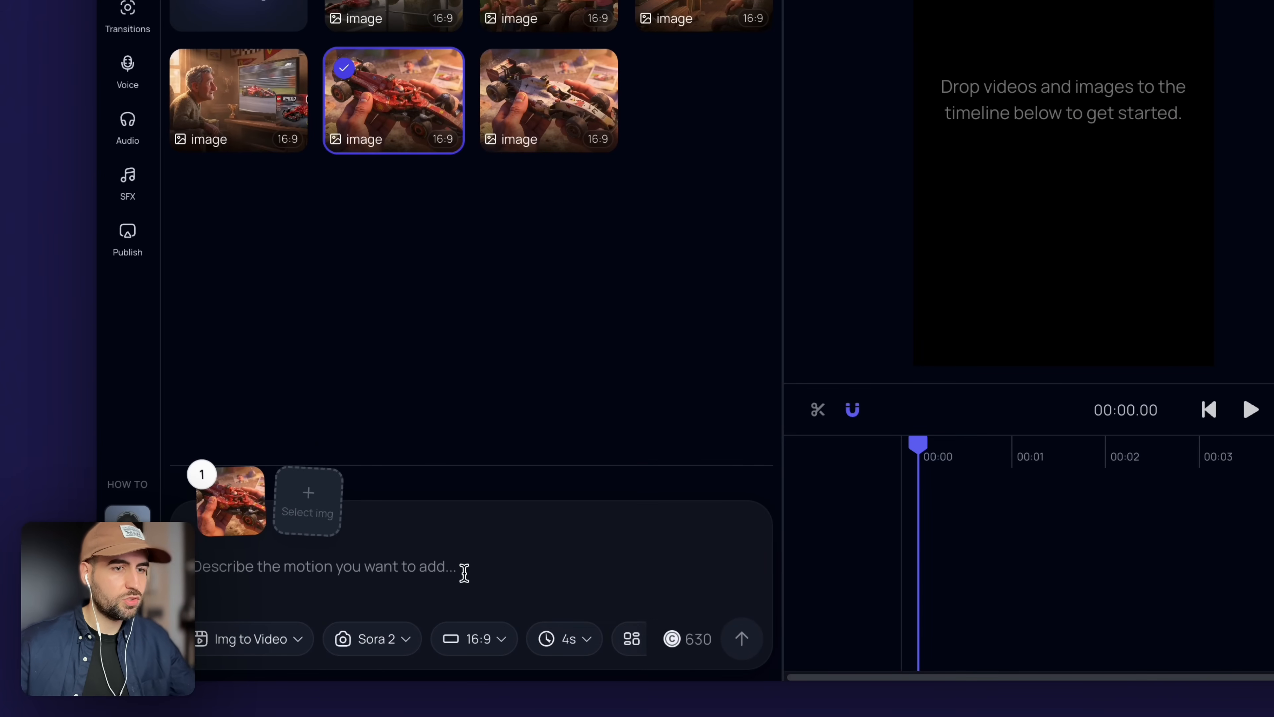
scroll(449, 637, right, 5)
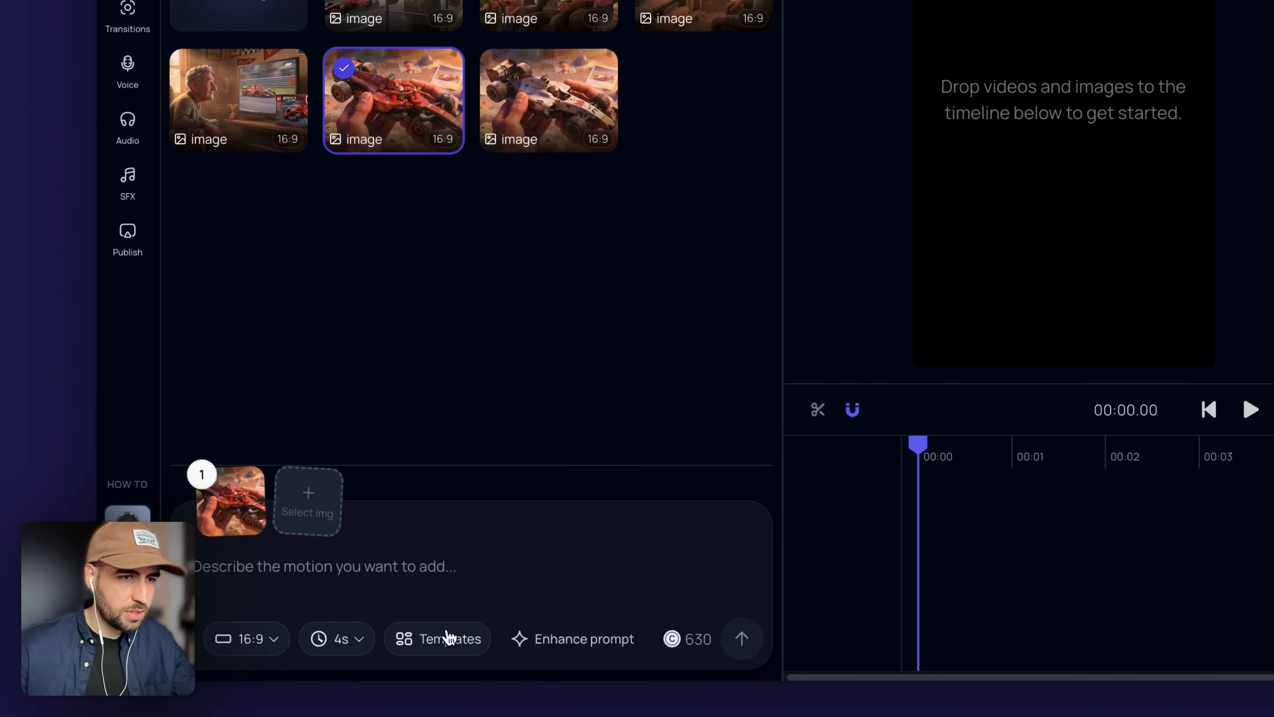
scroll(447, 638, left, 5)
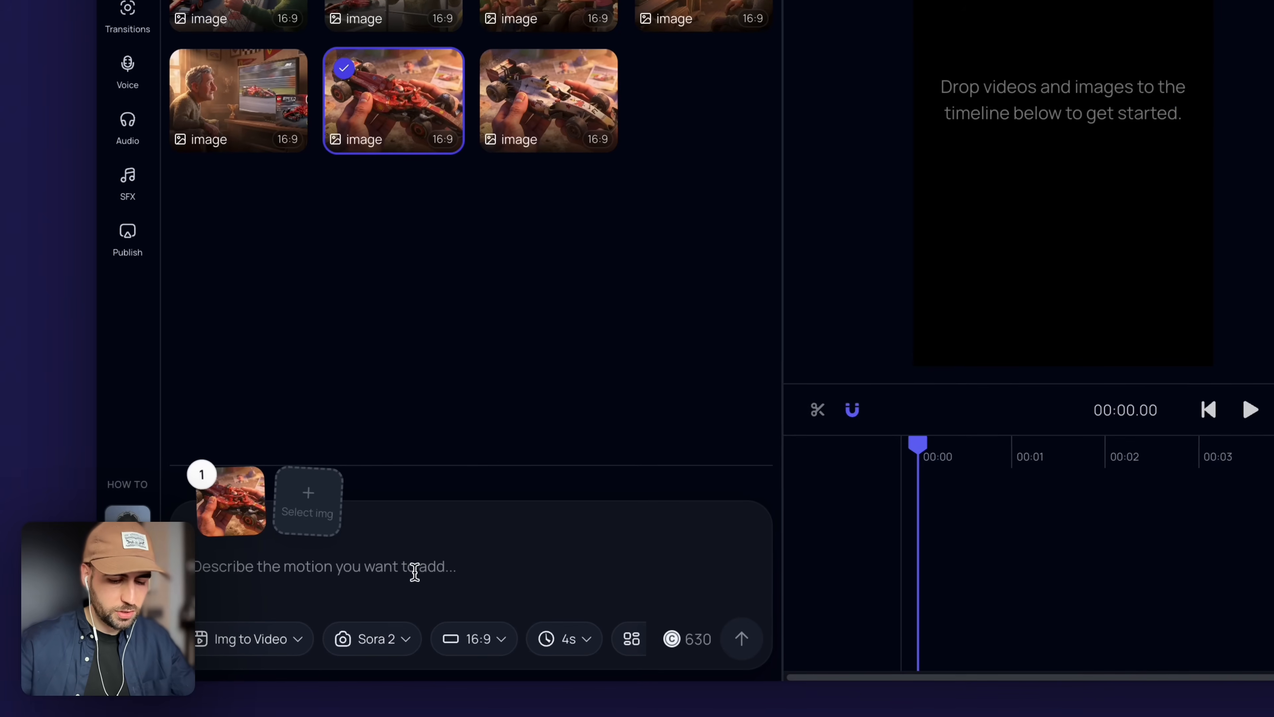
Write the motion prompt's first paragraph: a 65 years old man, 3d pixar style, crying and looking the lego f1 car, with a mention of the past
click(414, 571)
text(5)
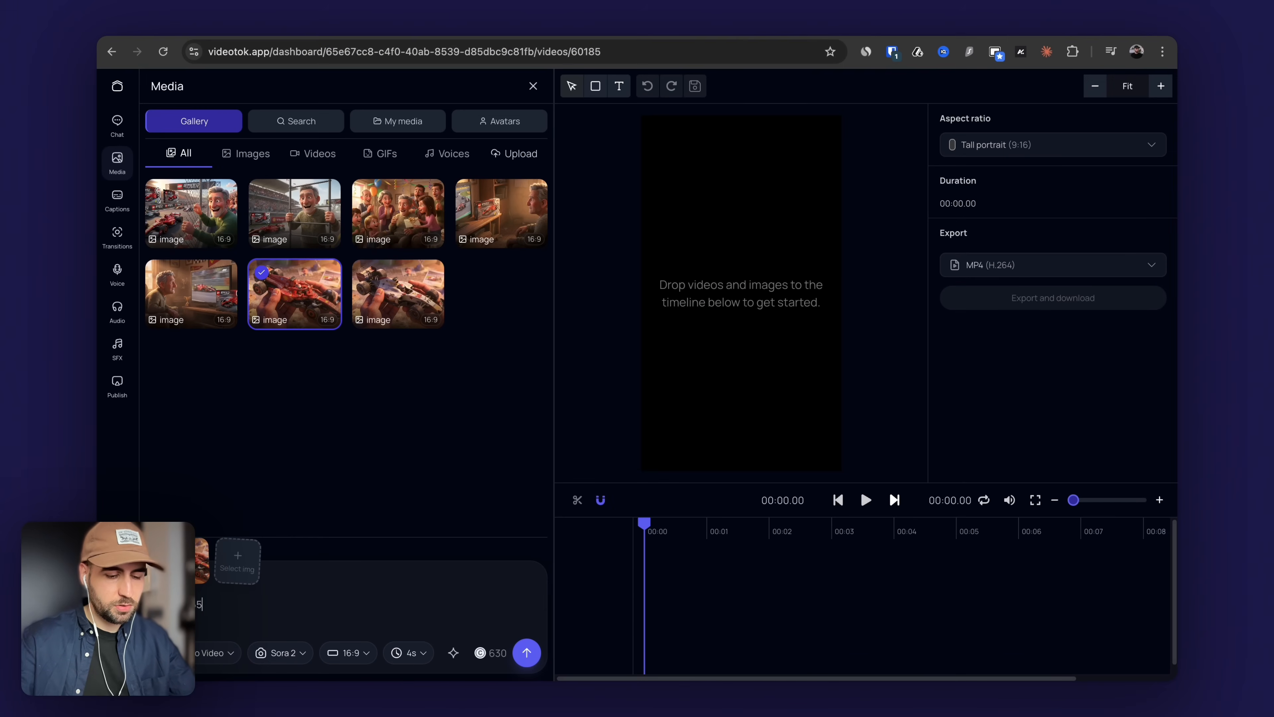
text( years old man, )
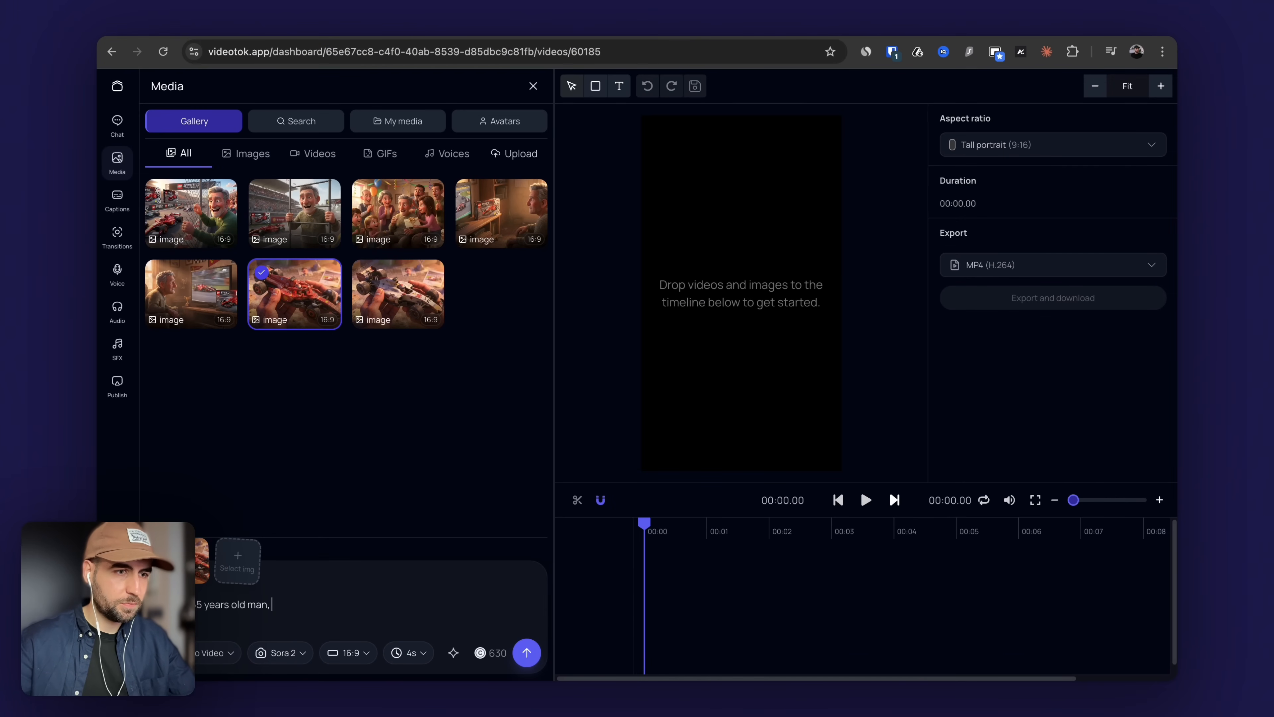
text(3d pixar style)
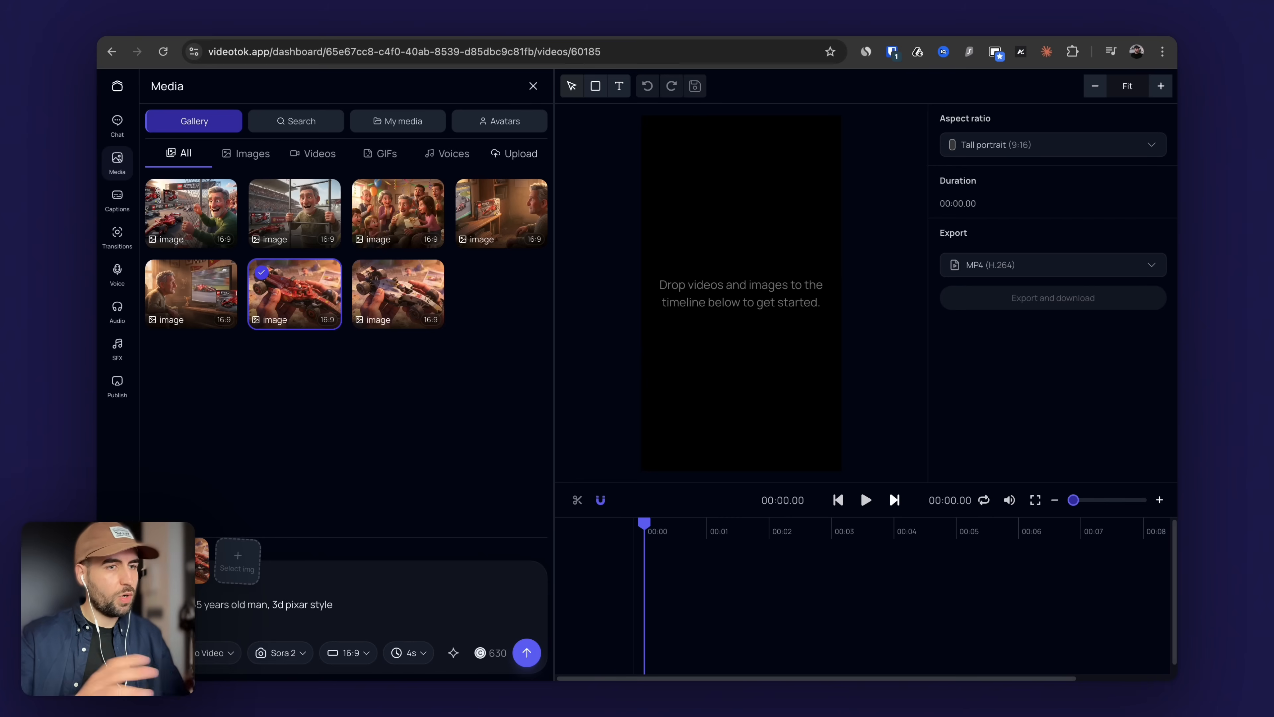
text(, )
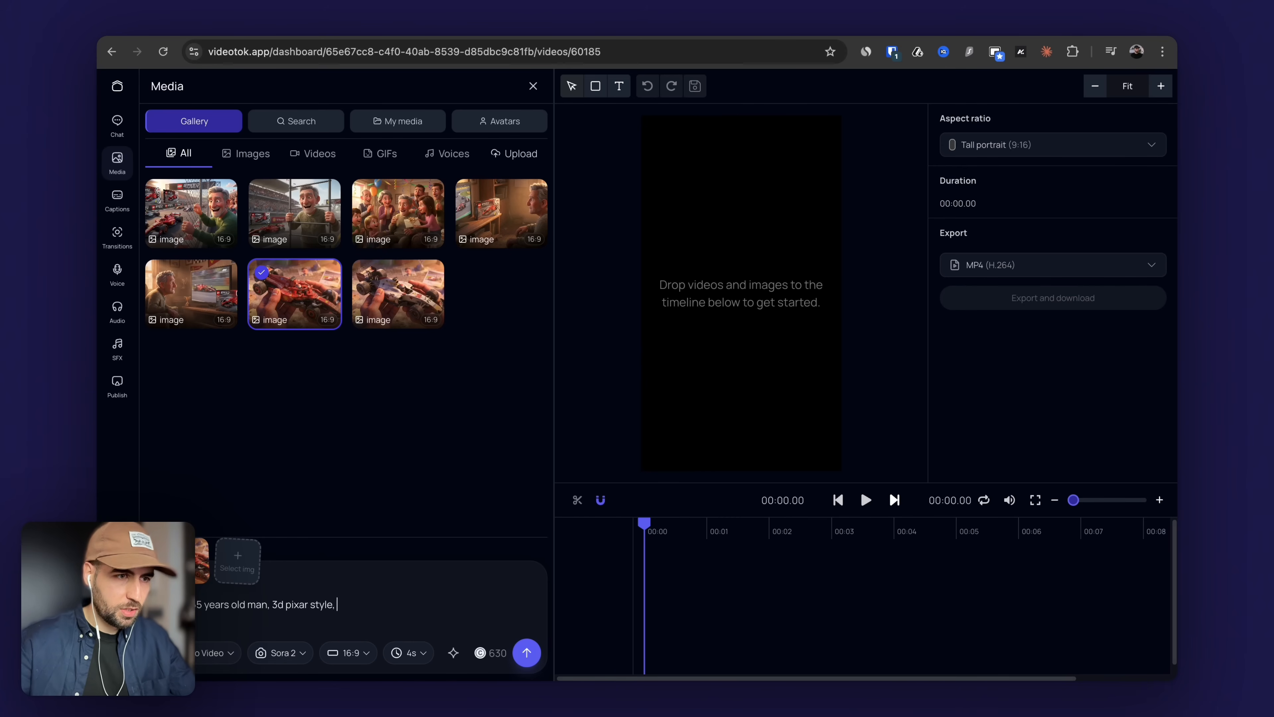
text(he is crying and looki)
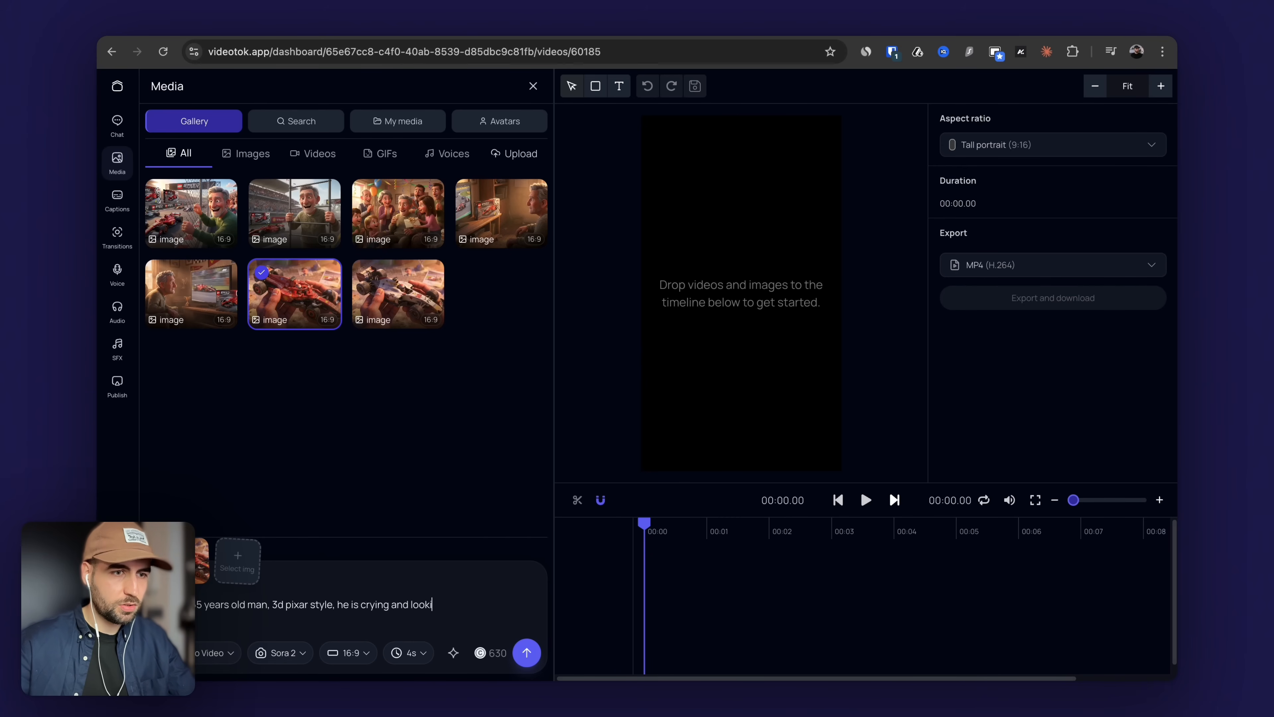
text(ng the lego f1 ca)
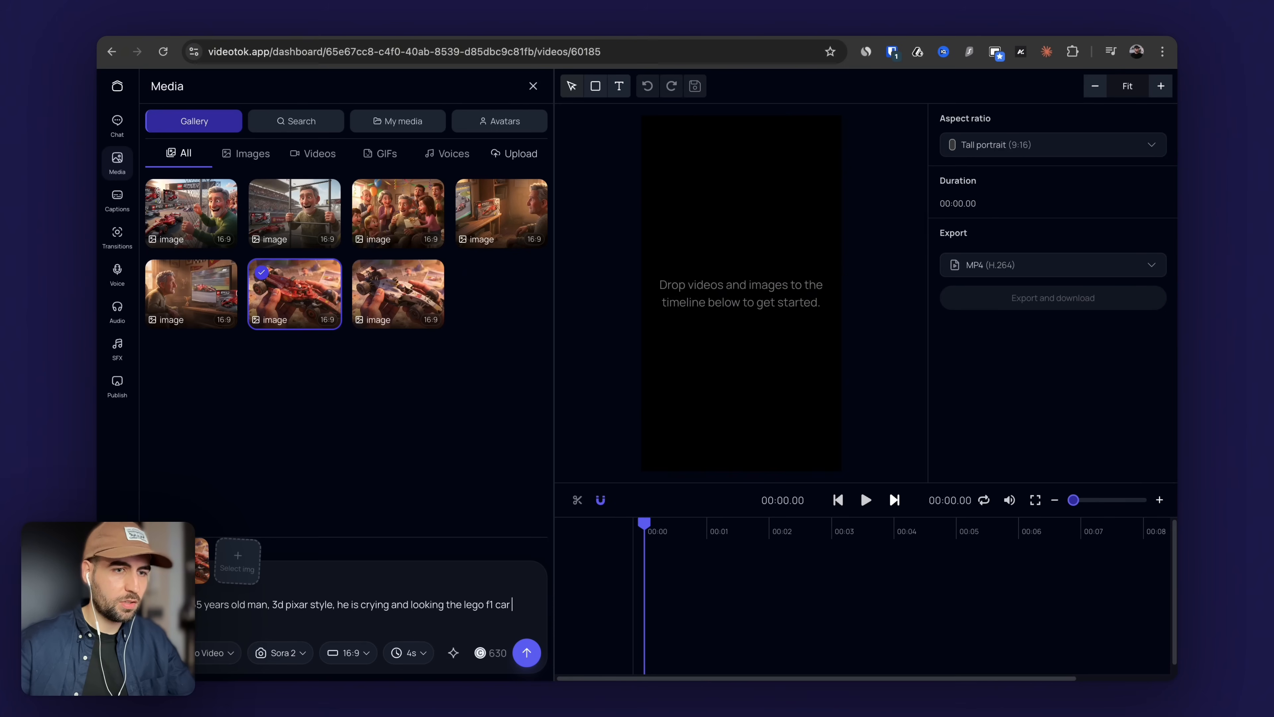
text(re past, when h)
key(BackSpace)
key(BackSpace)
key(BackSpace)
key(BackSpace)
key(BackSpace)
key(BackSpace)
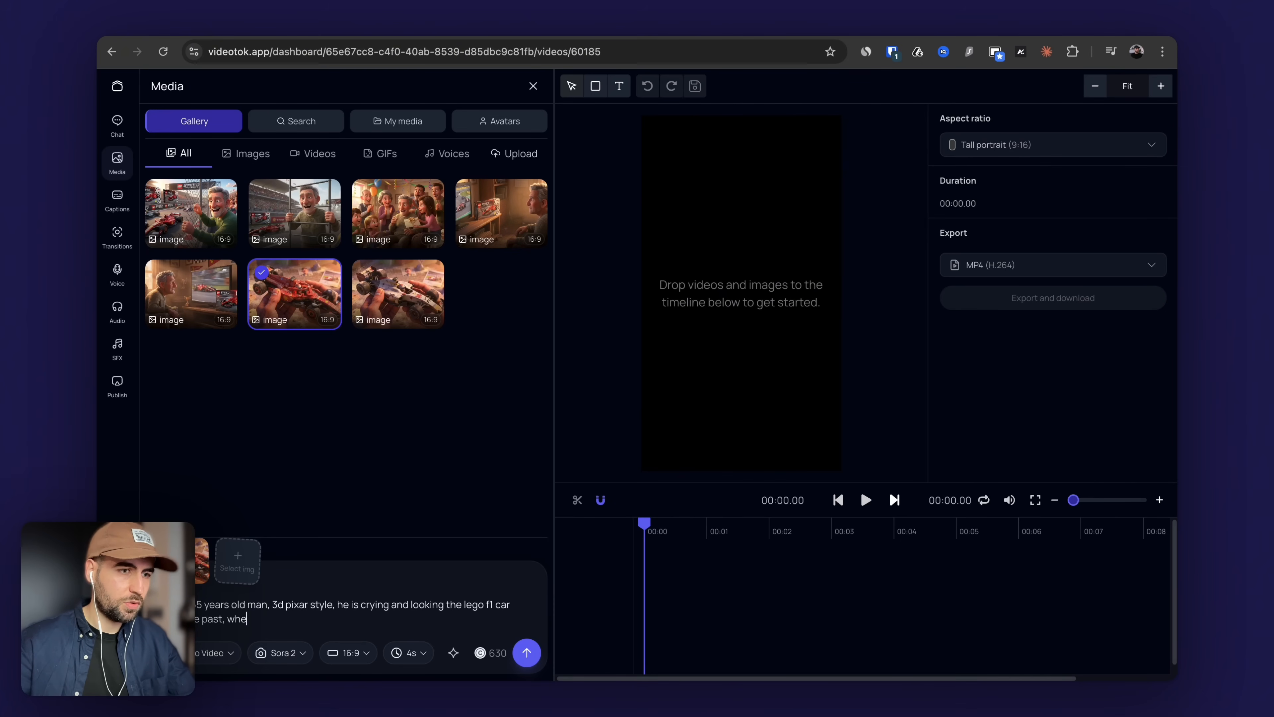
Add a new paragraph to the motion prompt saying the old man remembers when he was a child building the lego car
key(shift+Return)
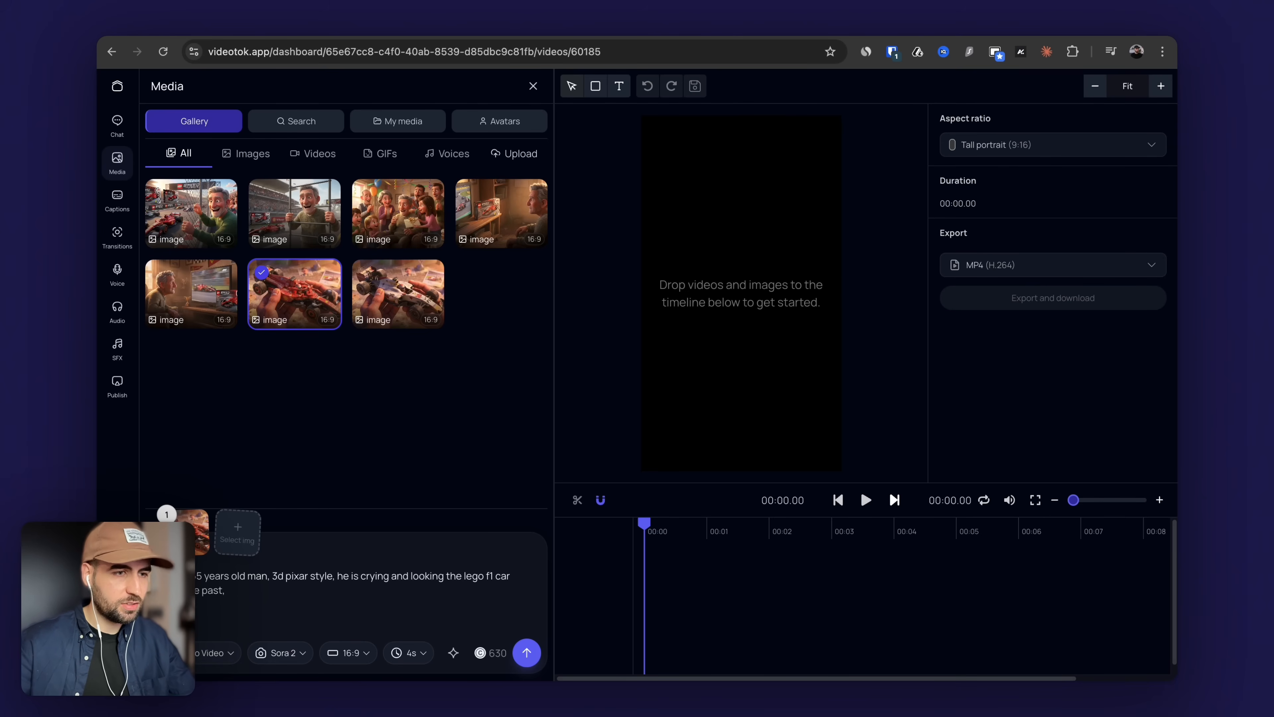
text(man)
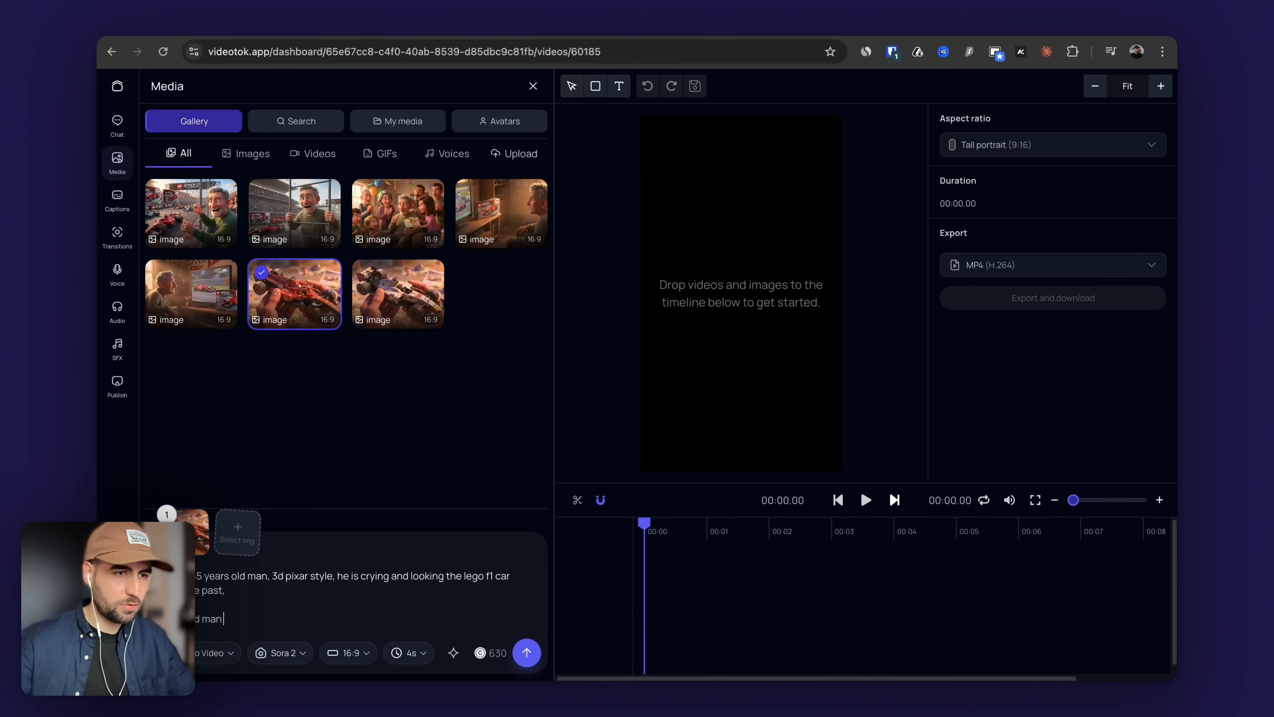
text( remembers when he)
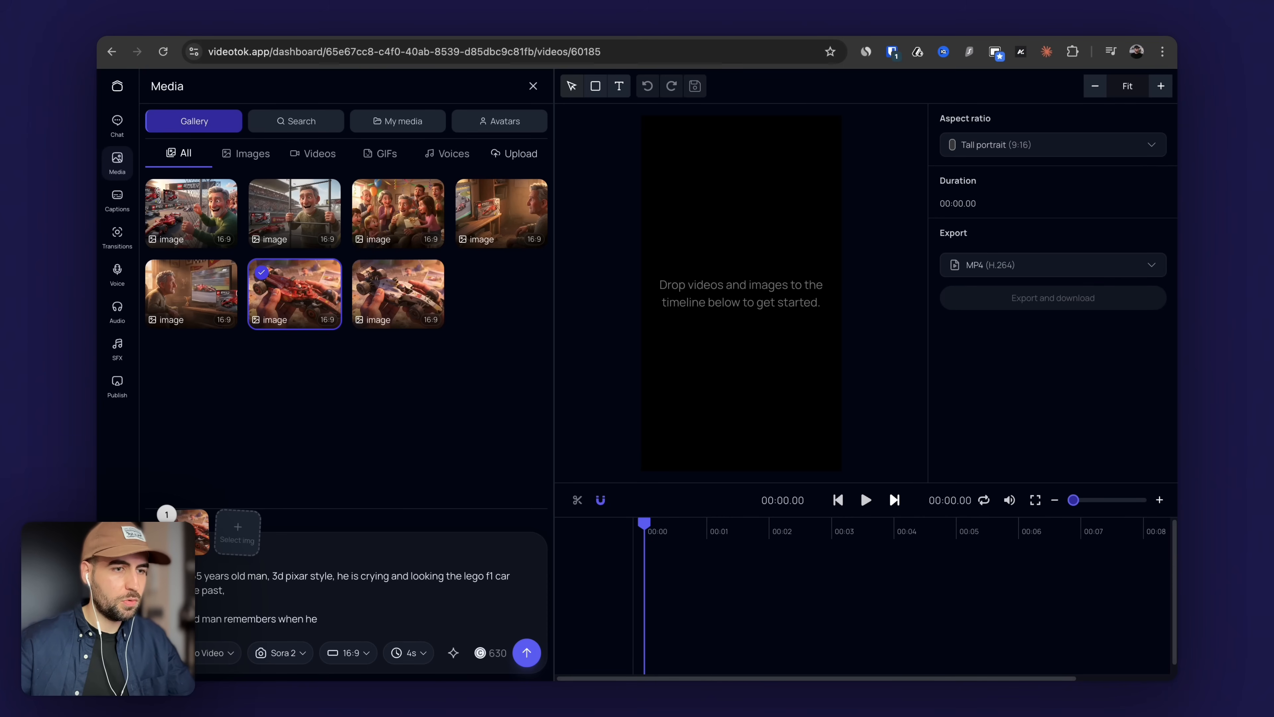
text( was a child building the lego ca)
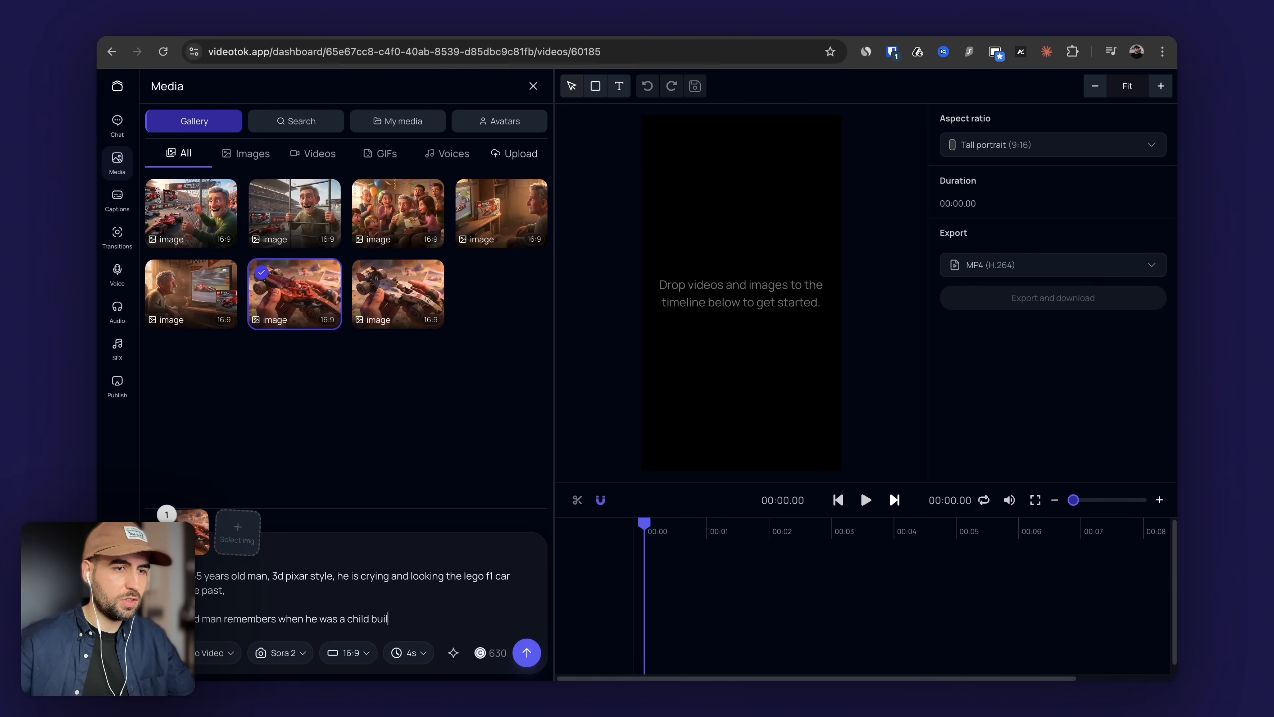
text(r)
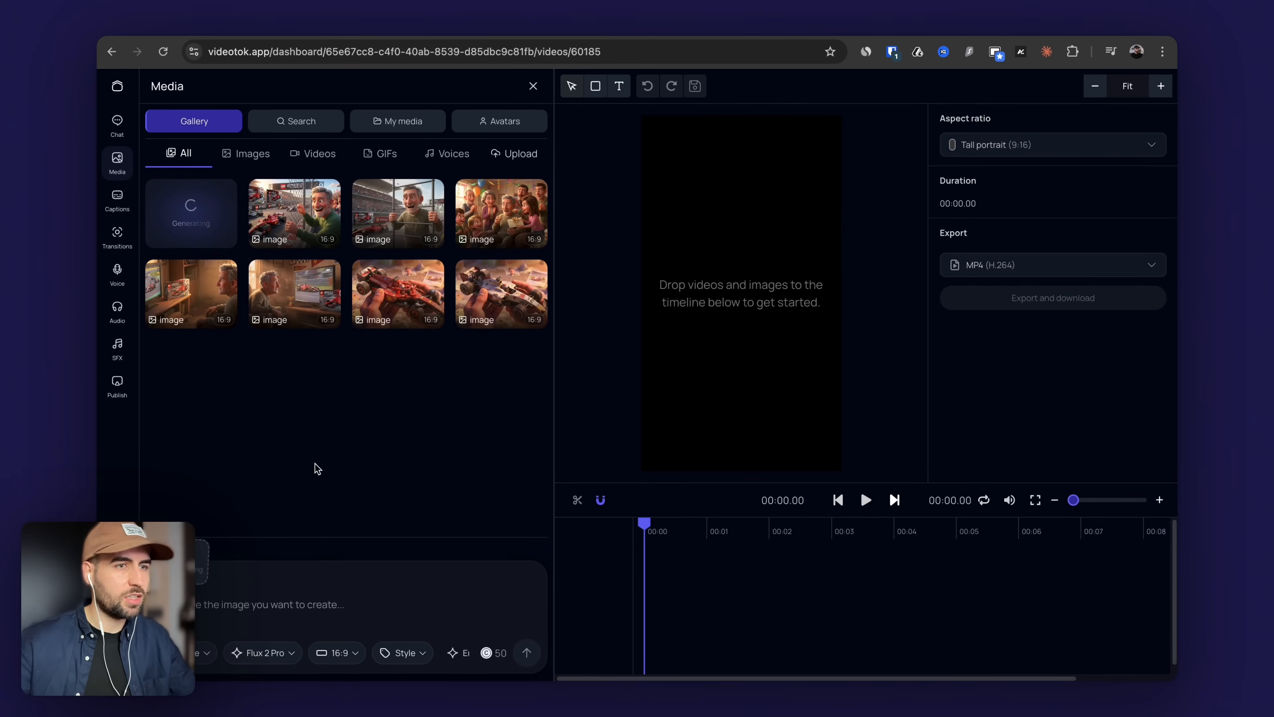
Preview the two TV-watching images and select the side view with the TV facing the man as the image-to-video source
click(323, 324)
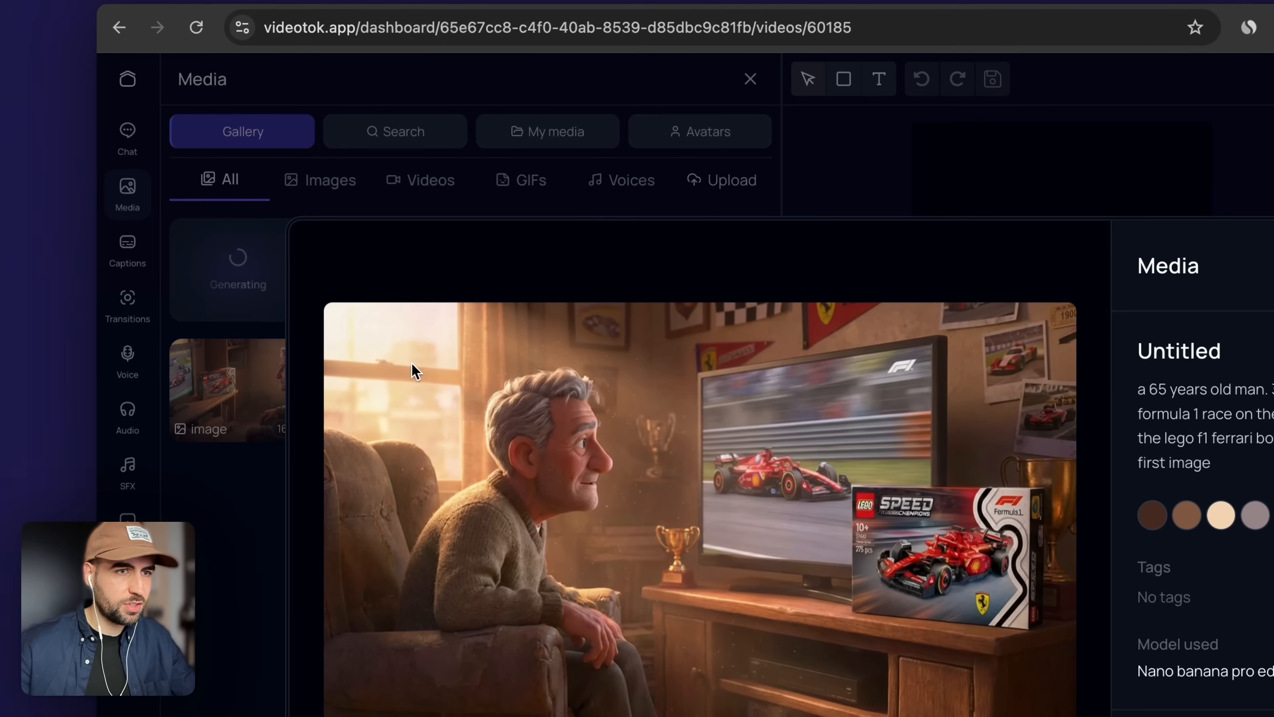
key(Left)
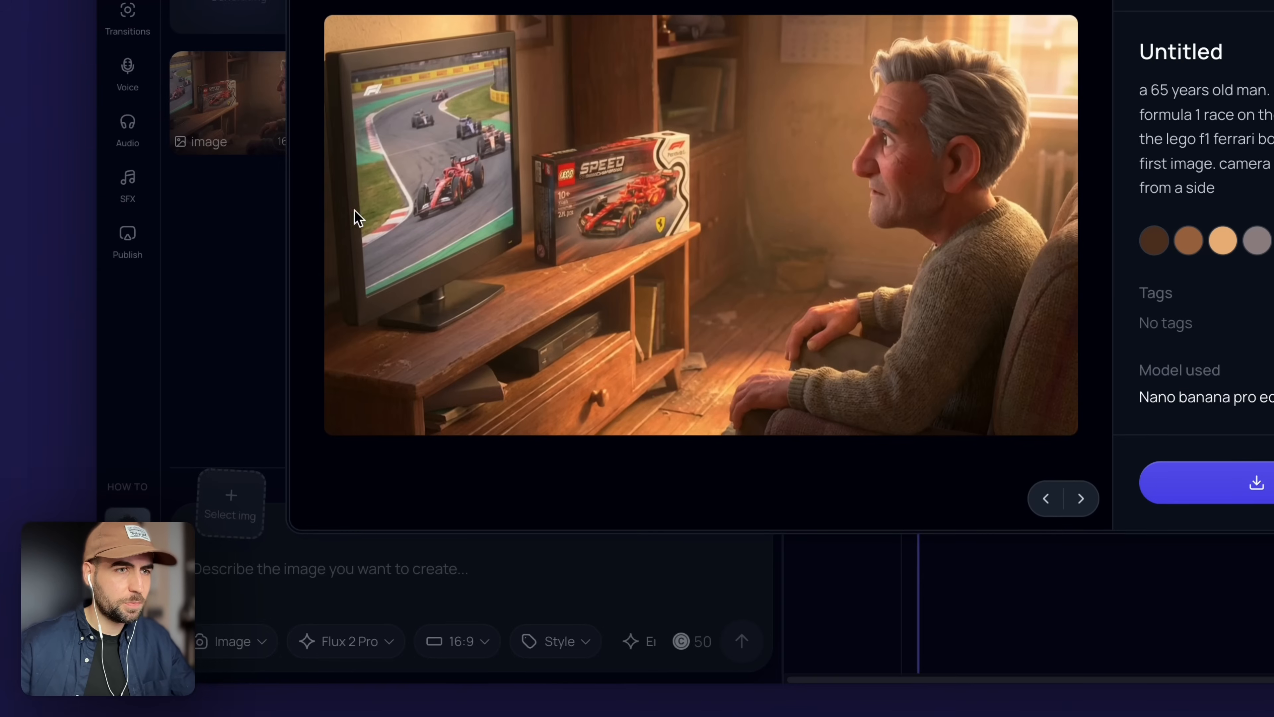
click(235, 175)
click(236, 175)
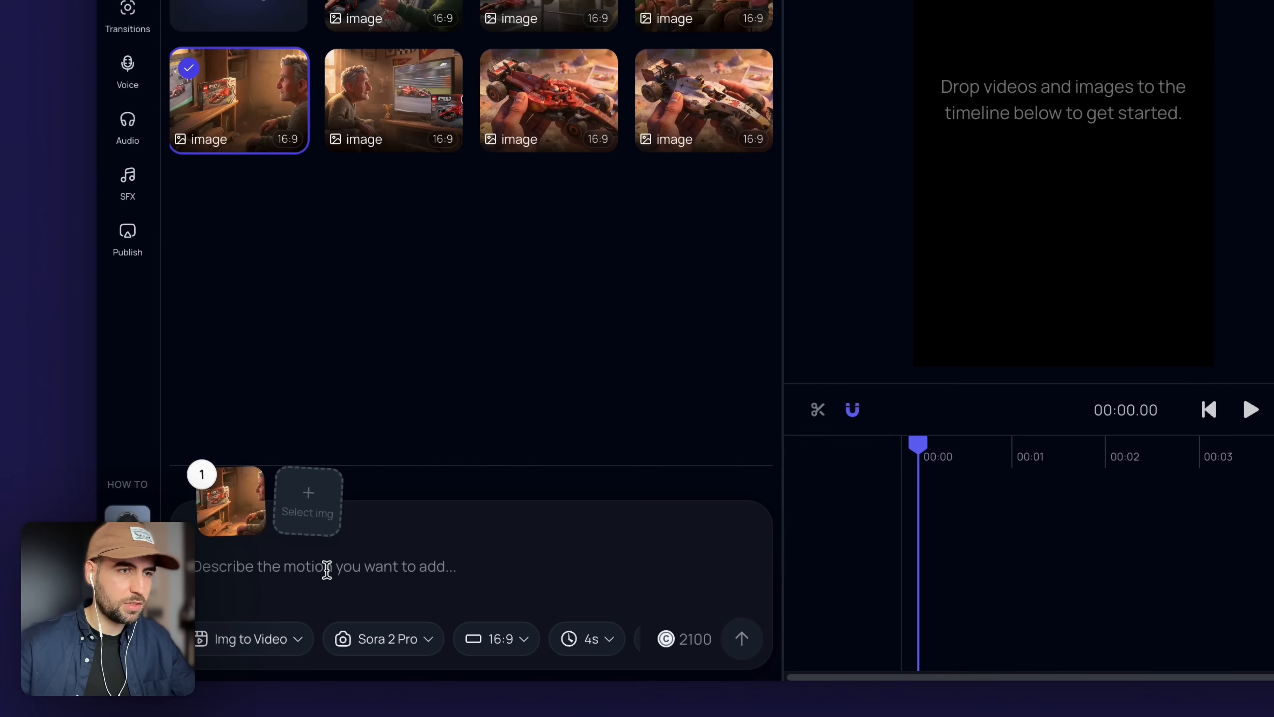
Write the motion prompt's first paragraph: a man 65 years old, 3d pixar style, watching a formula 1 race in the tv, sad because ferrari is loosing
click(327, 569)
text(A man in 6)
text(5)
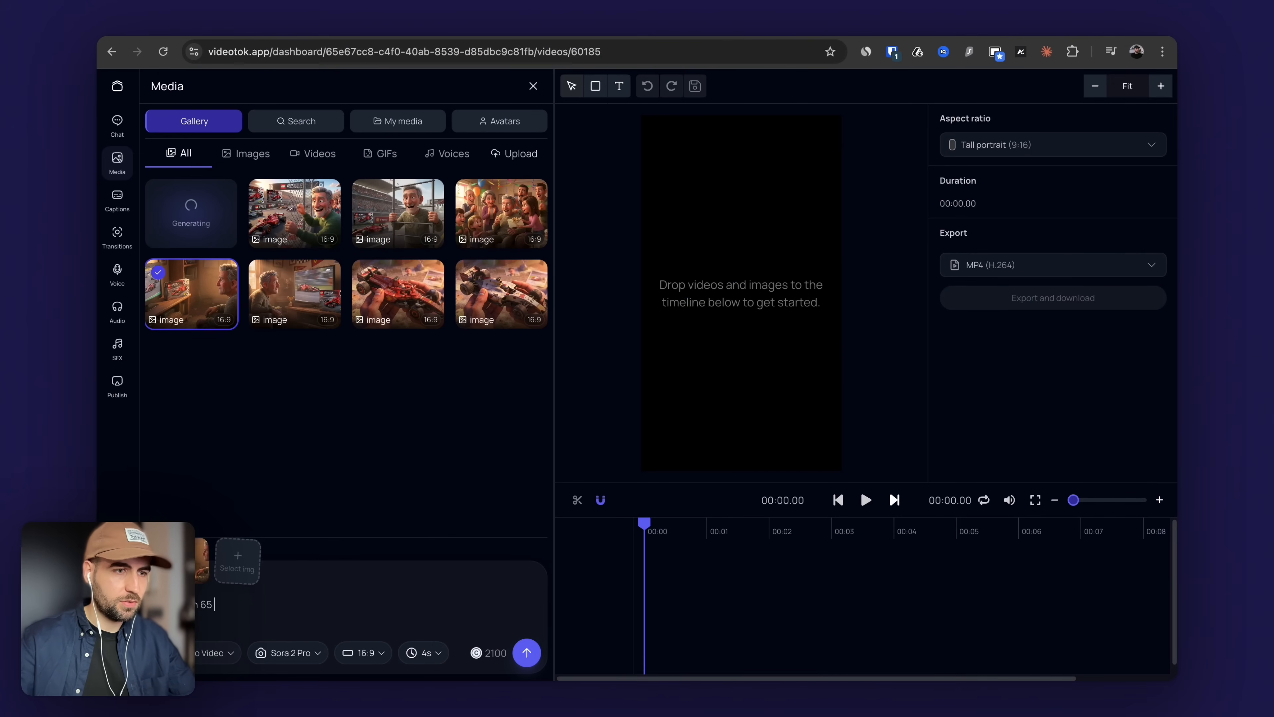
text( years old, 3)
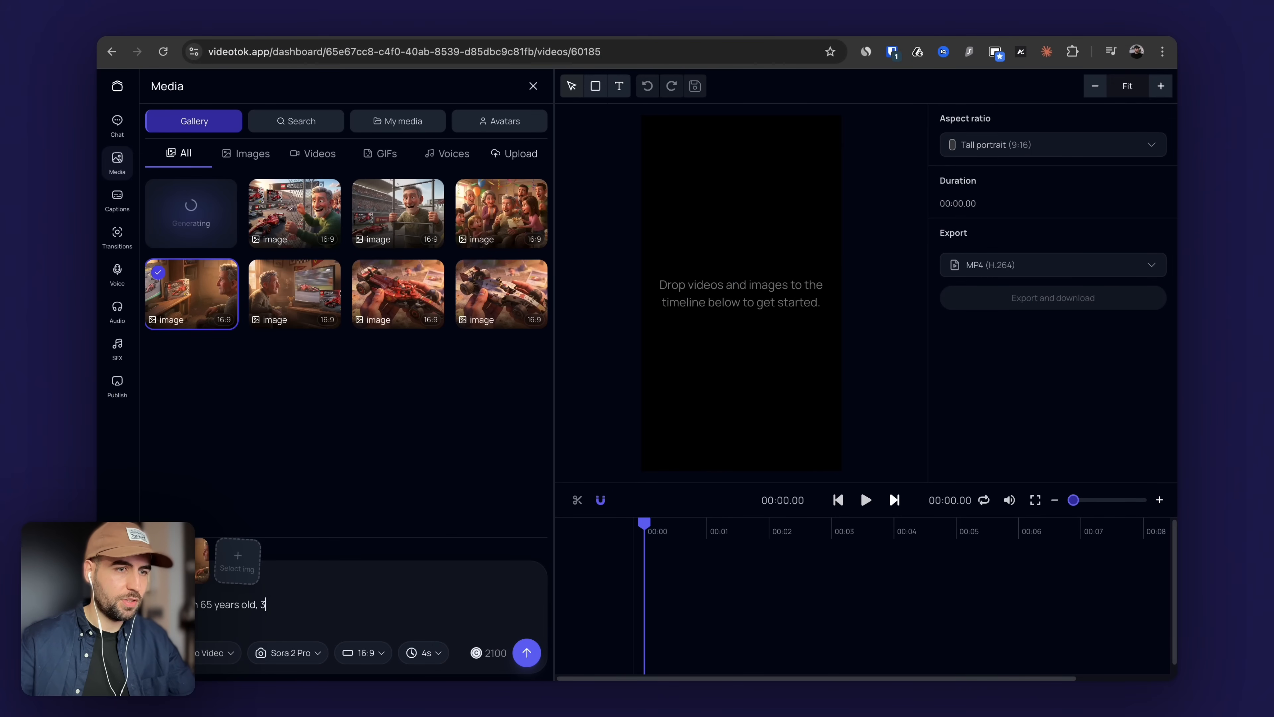
text(d pixar style, he is wa)
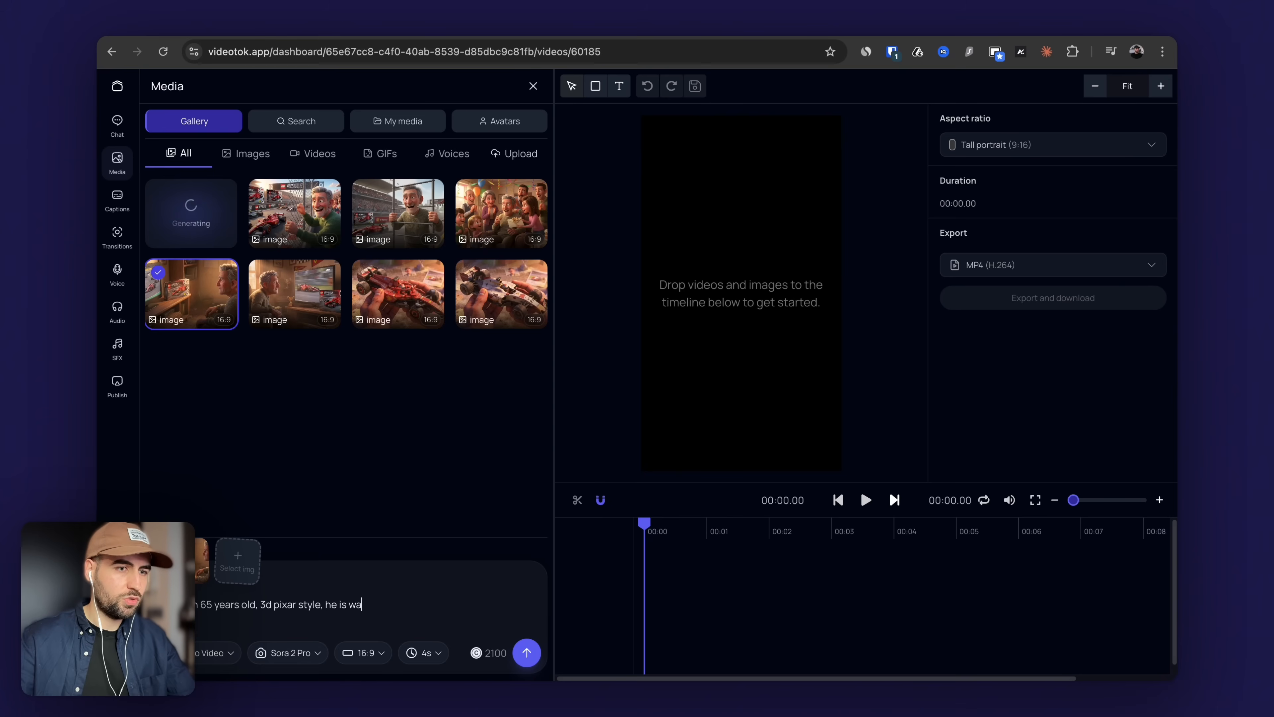
text(tching a formula 1 race )
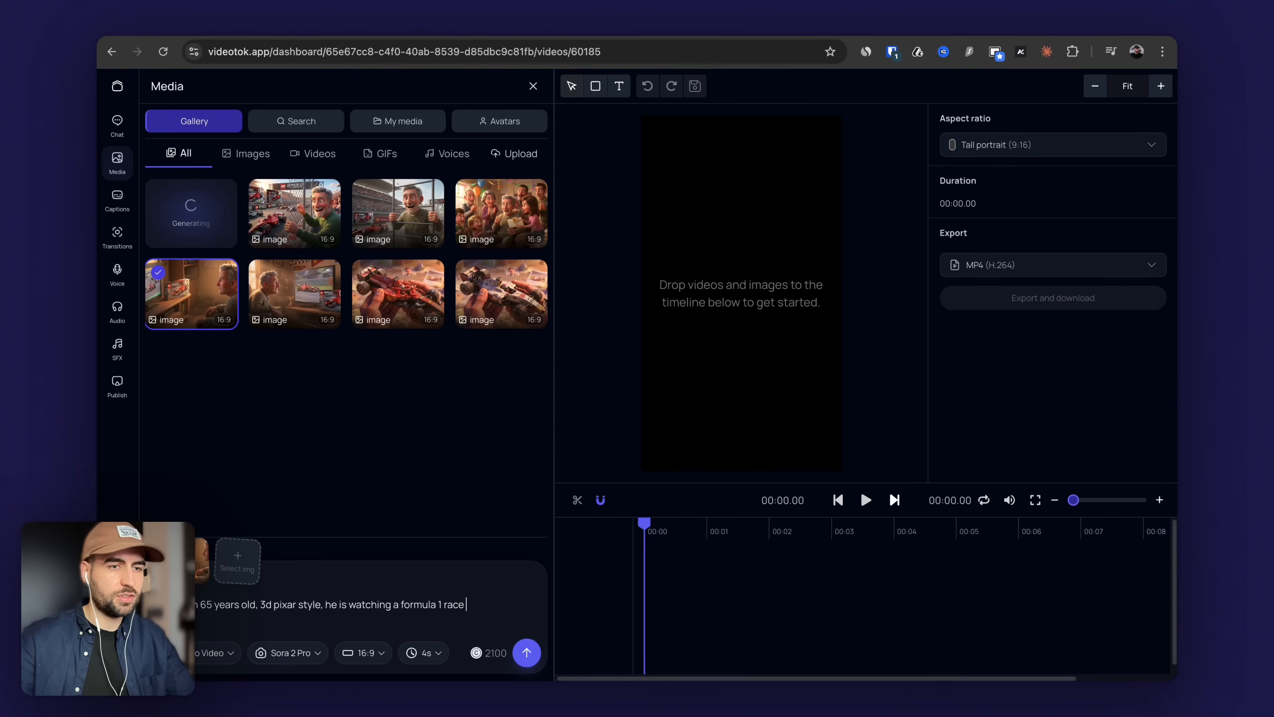
text(in the tv. he is d)
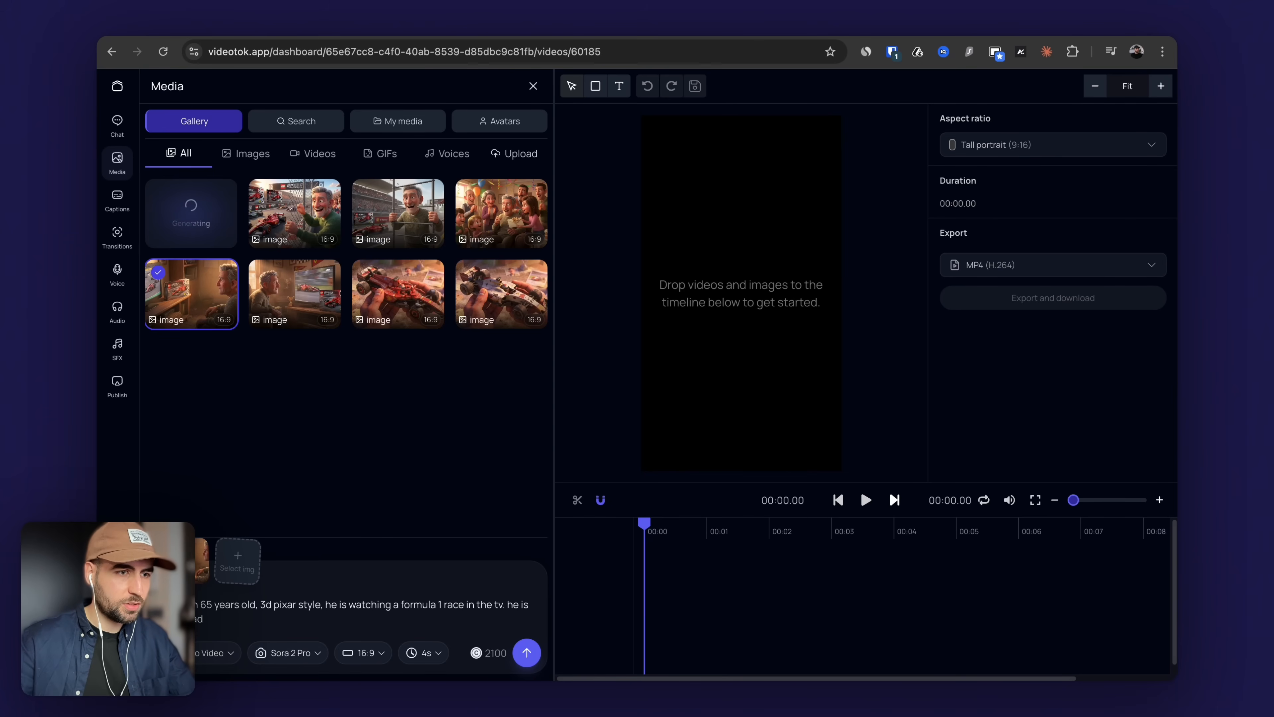
text( because ferrar iis loosing,)
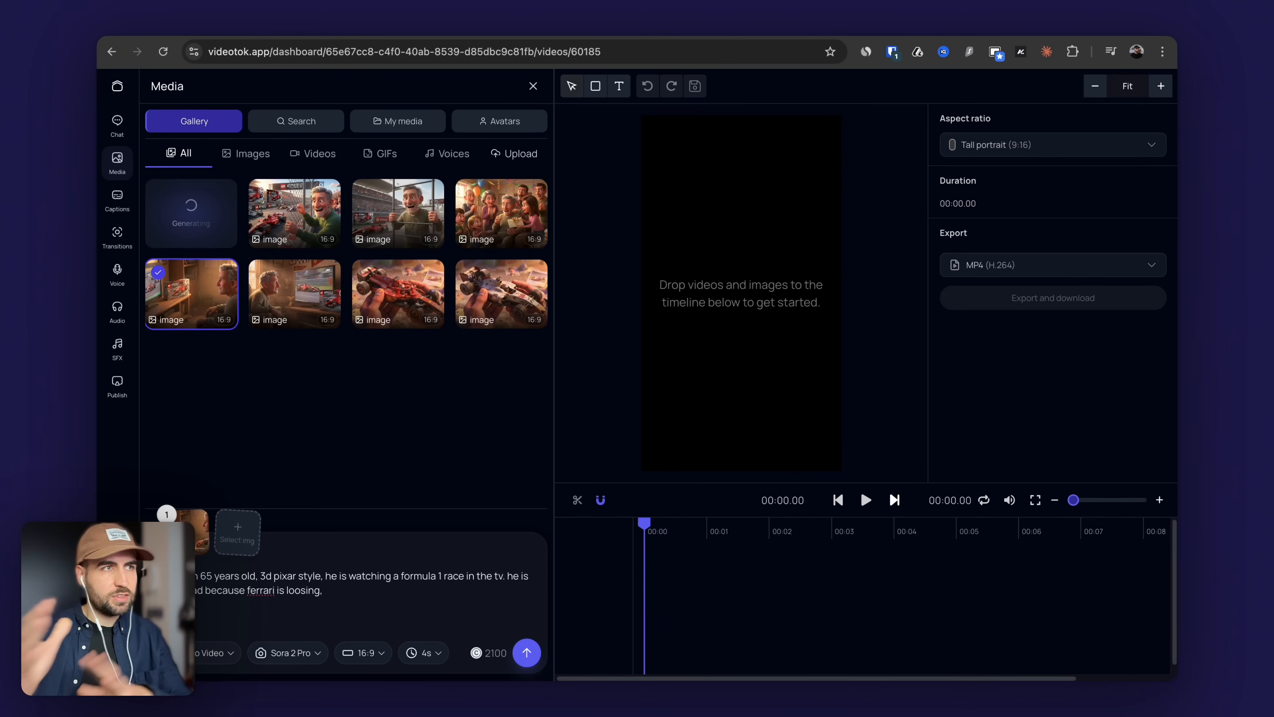
Add a paragraph saying suddenly someone calls to the door of the house and he stands up, and submit the video generation
text(Suddenly someone)
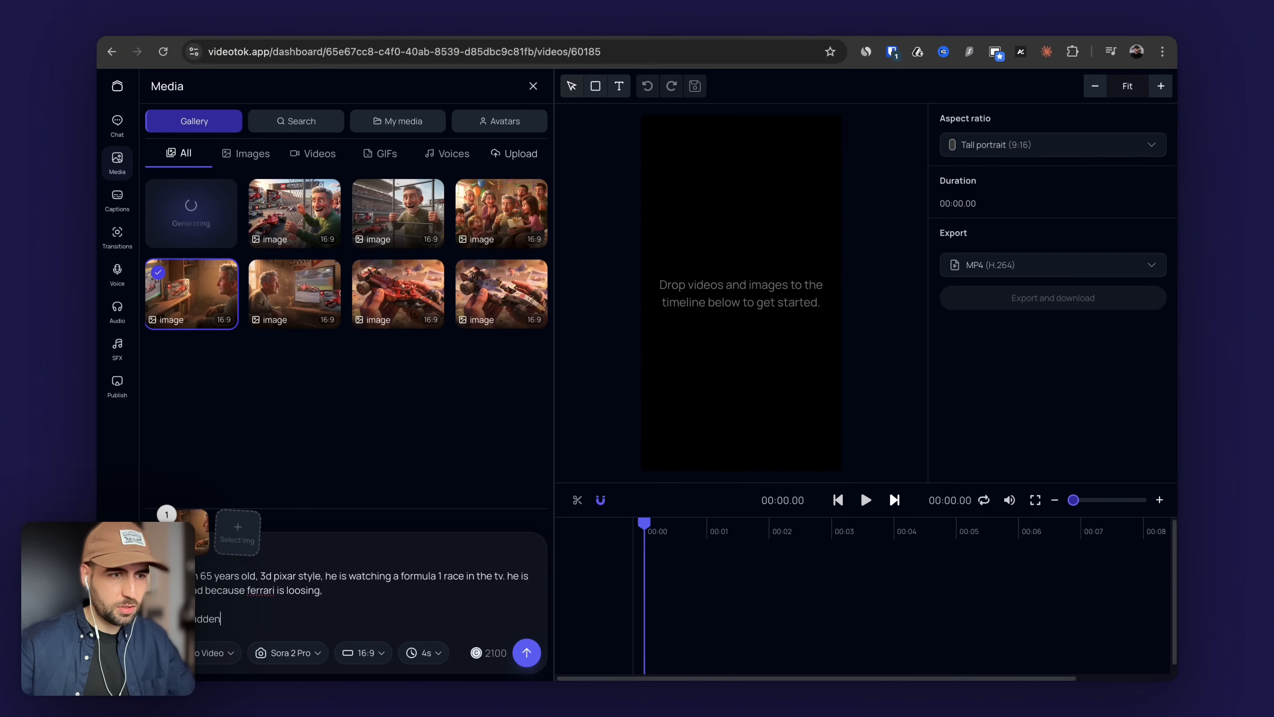
text( calls)
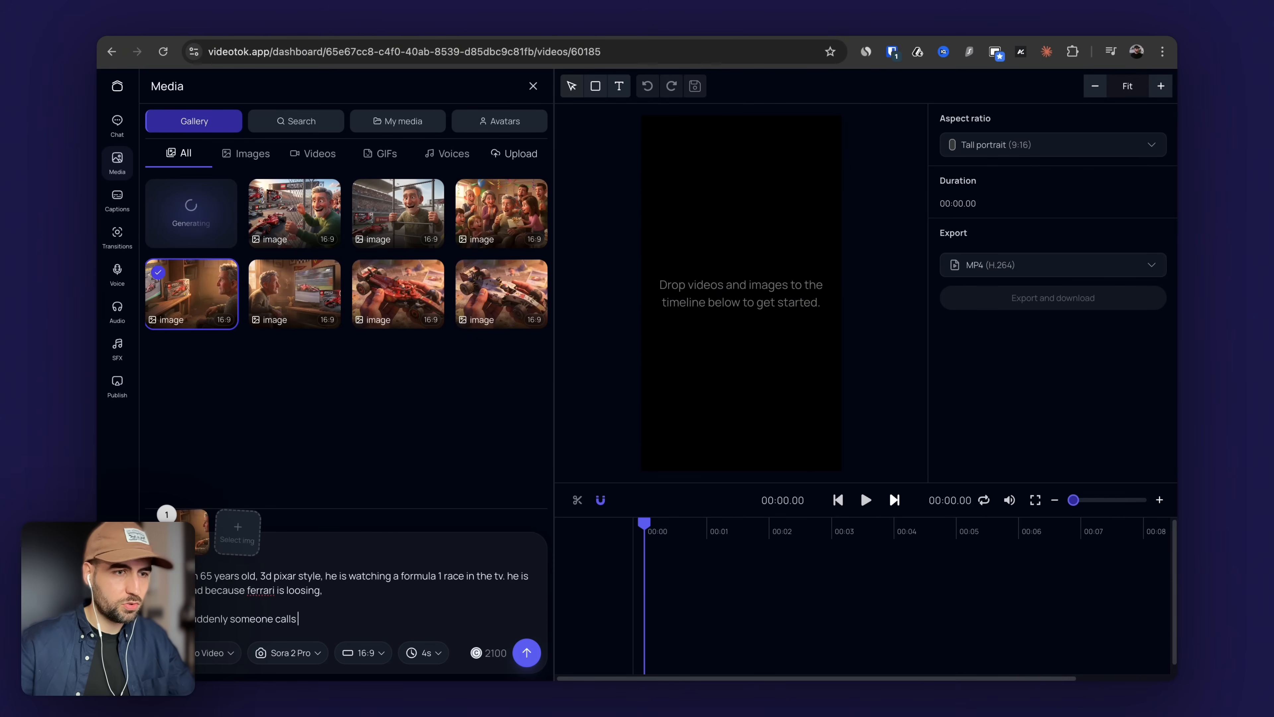
text( to the door and he wakes up)
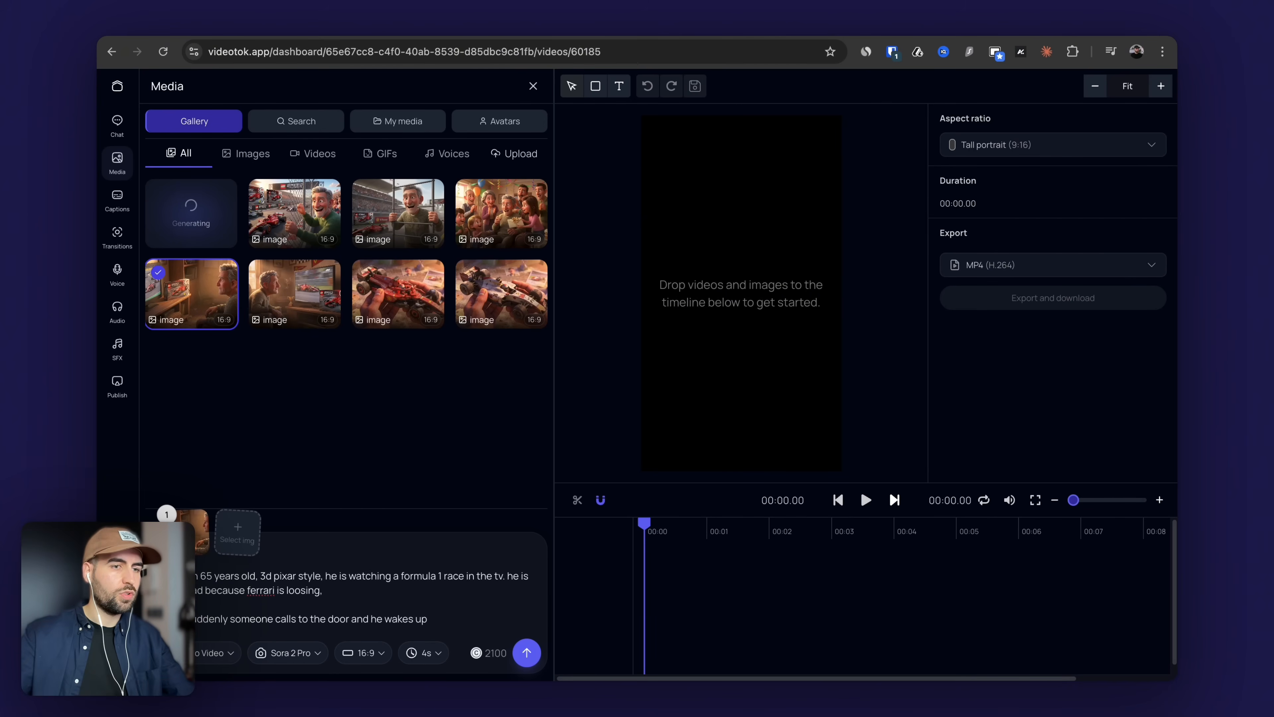
key(Left)
key(Left)
key(Left)
key(Left)
key(Left)
key(Left)
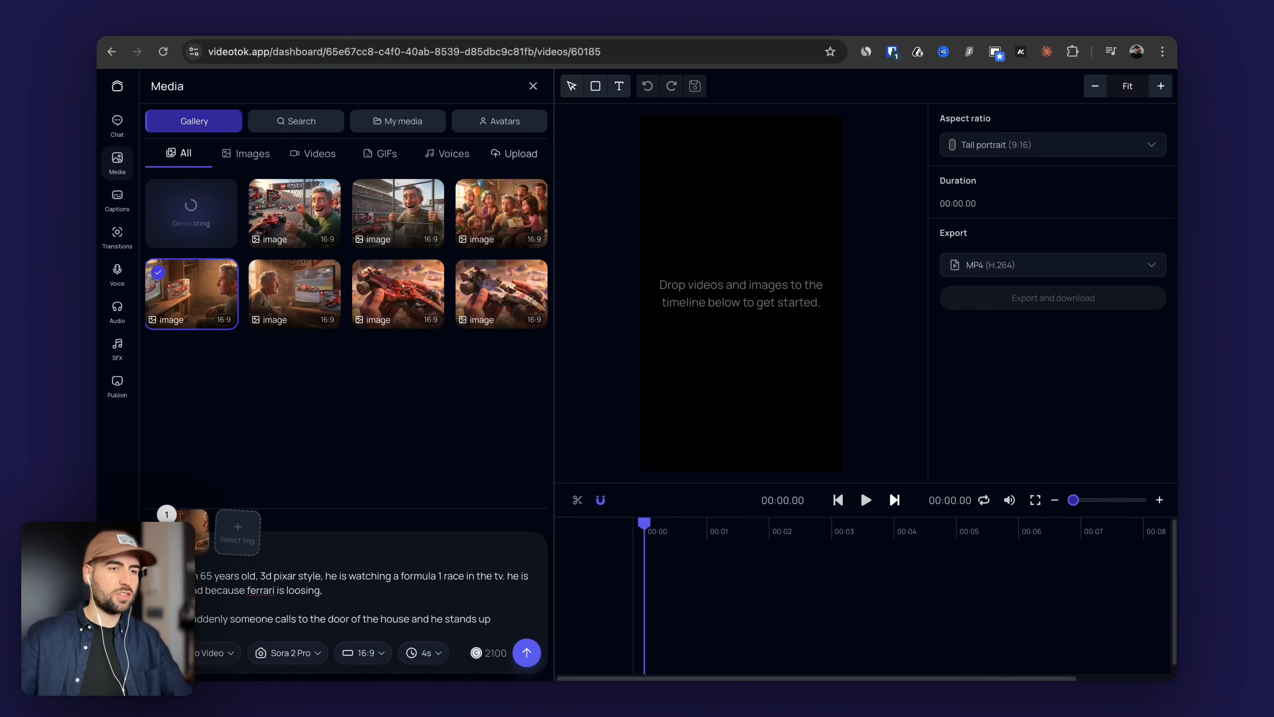
key(Return)
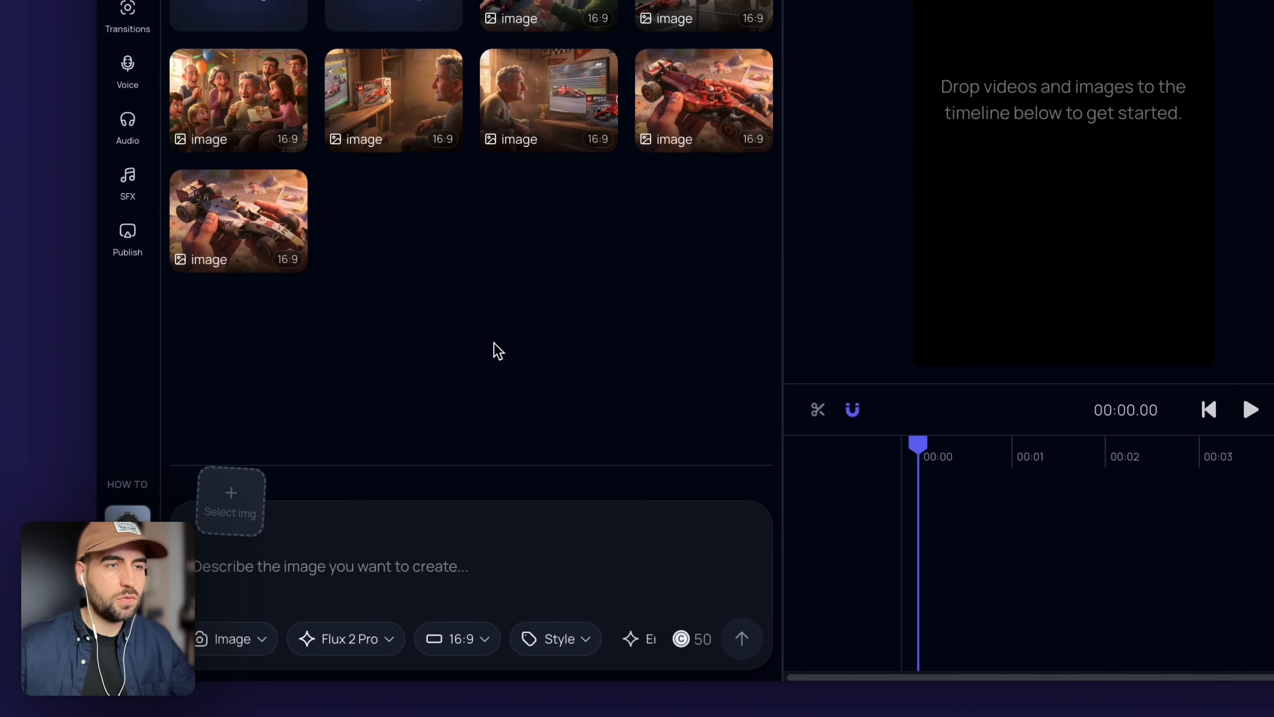
click(373, 643)
scroll(389, 559, down, 3)
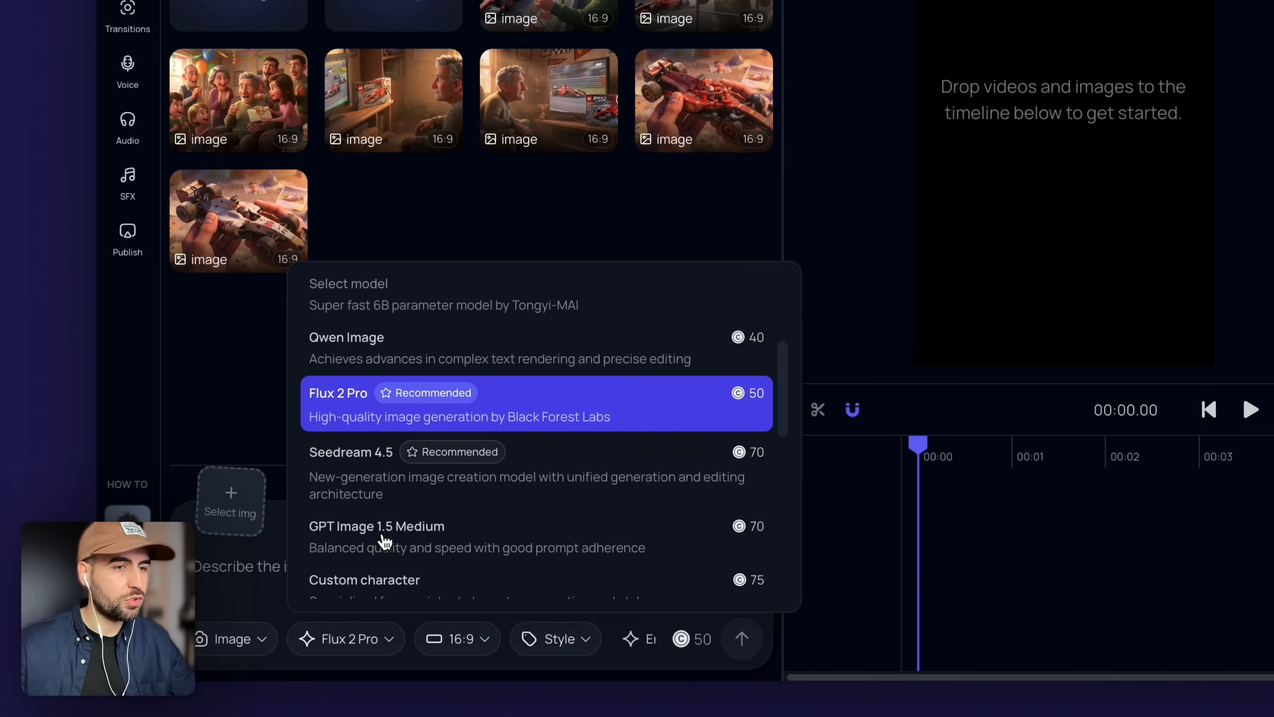
scroll(384, 541, down, 10)
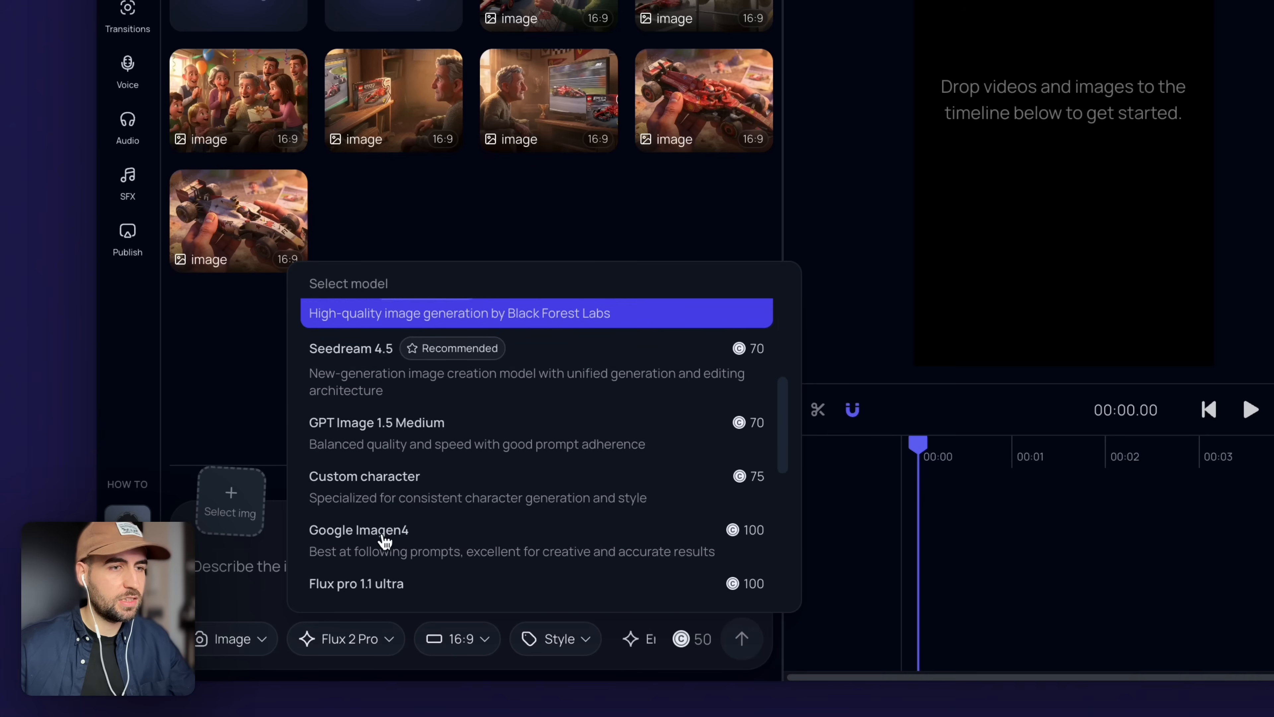
click(537, 193)
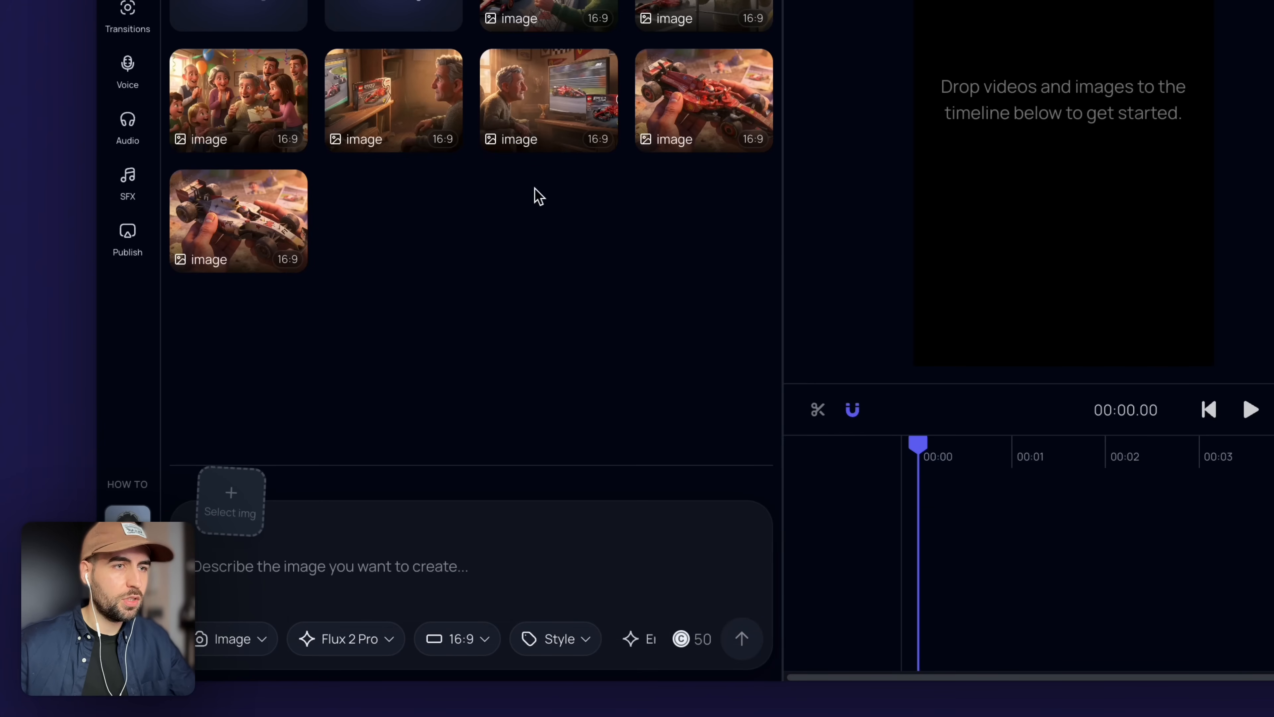
Select the family celebration image as video source and describe the 65 years old man, super happy his family came, receiving an envelope present
mouse_move(284, 144)
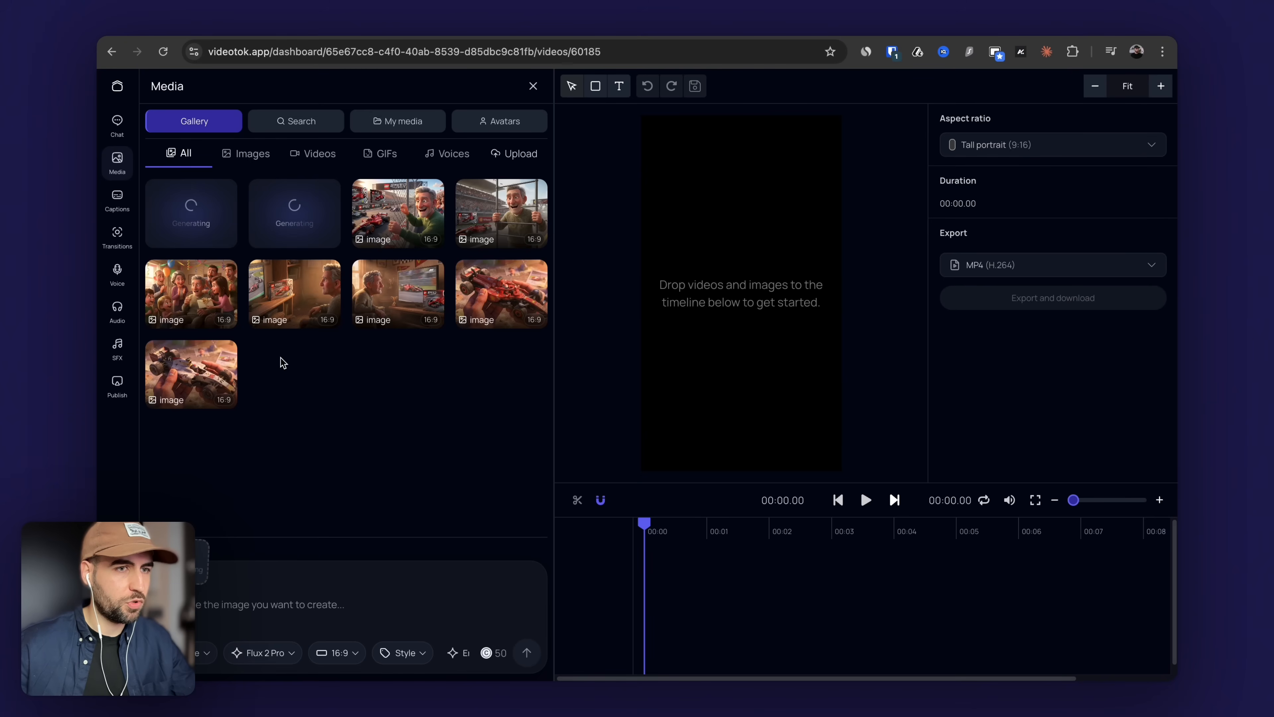
click(200, 281)
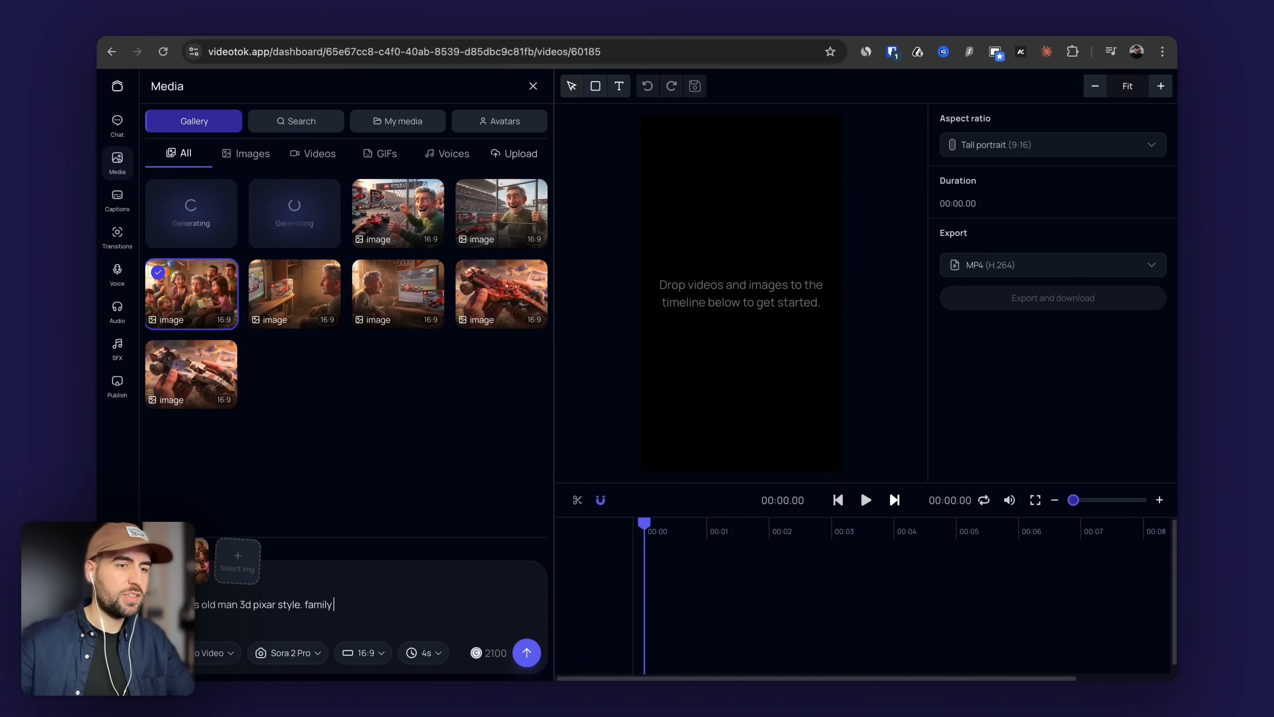
text(came)
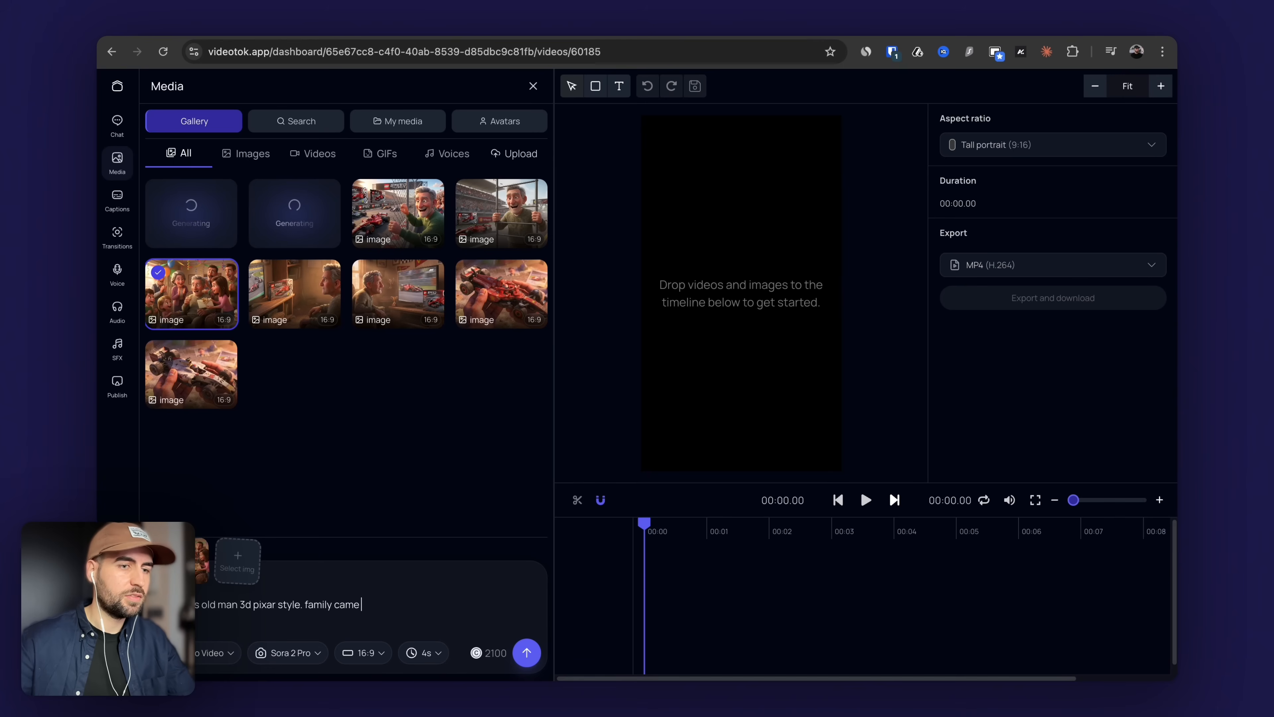
text( and he is super happy, they give him)
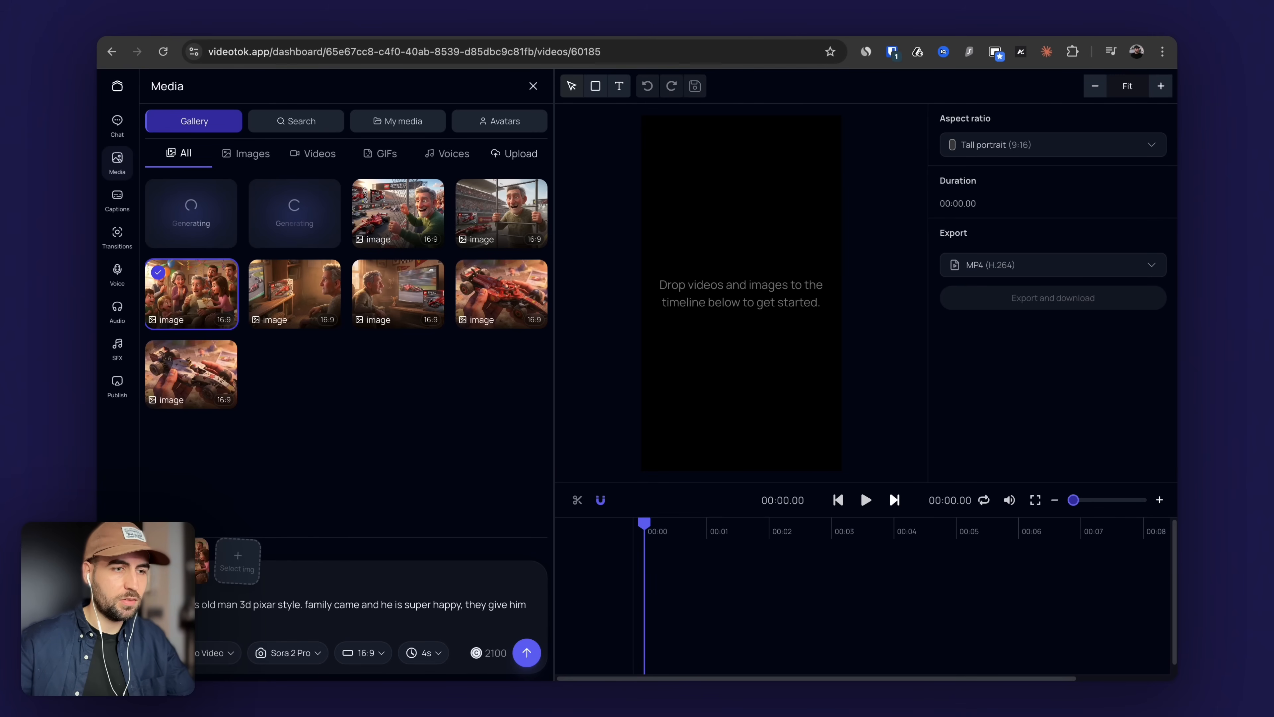
text( envelope present)
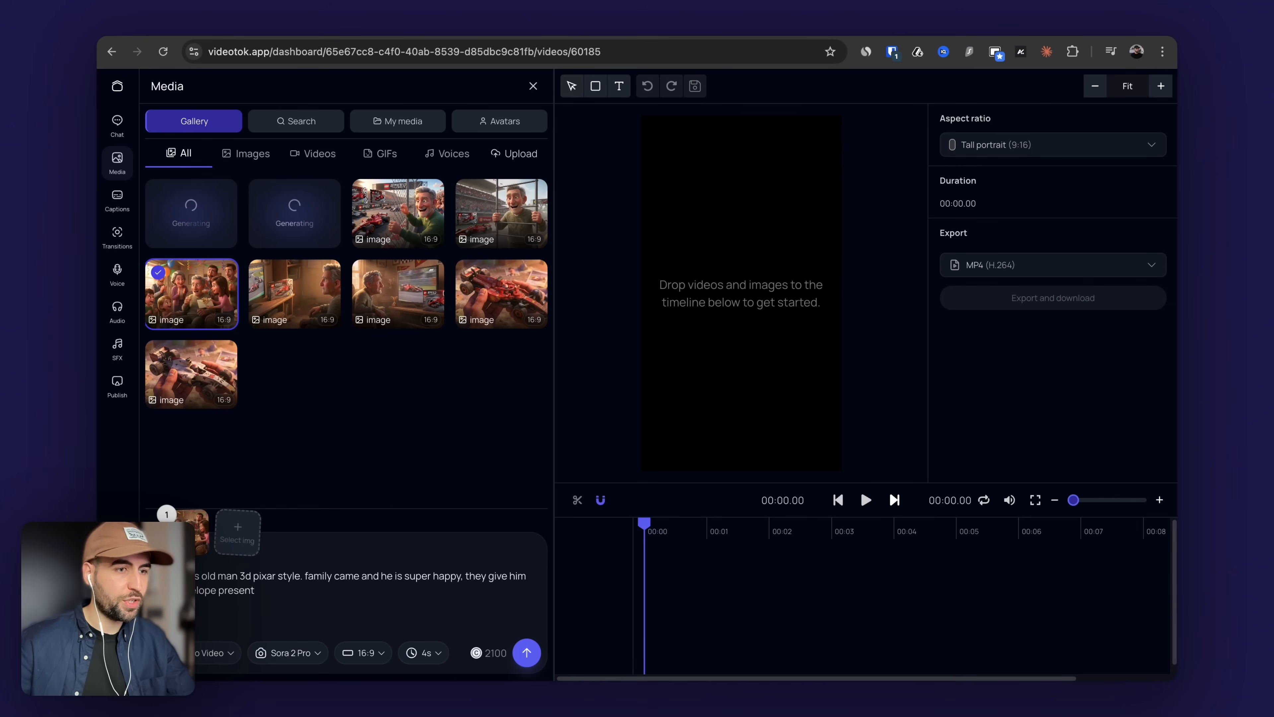
Add a [cut] paragraph: close up to the envelope, the man opens it and finds a formula 1 ticket for monza, italy
key(Return)
key(Return)
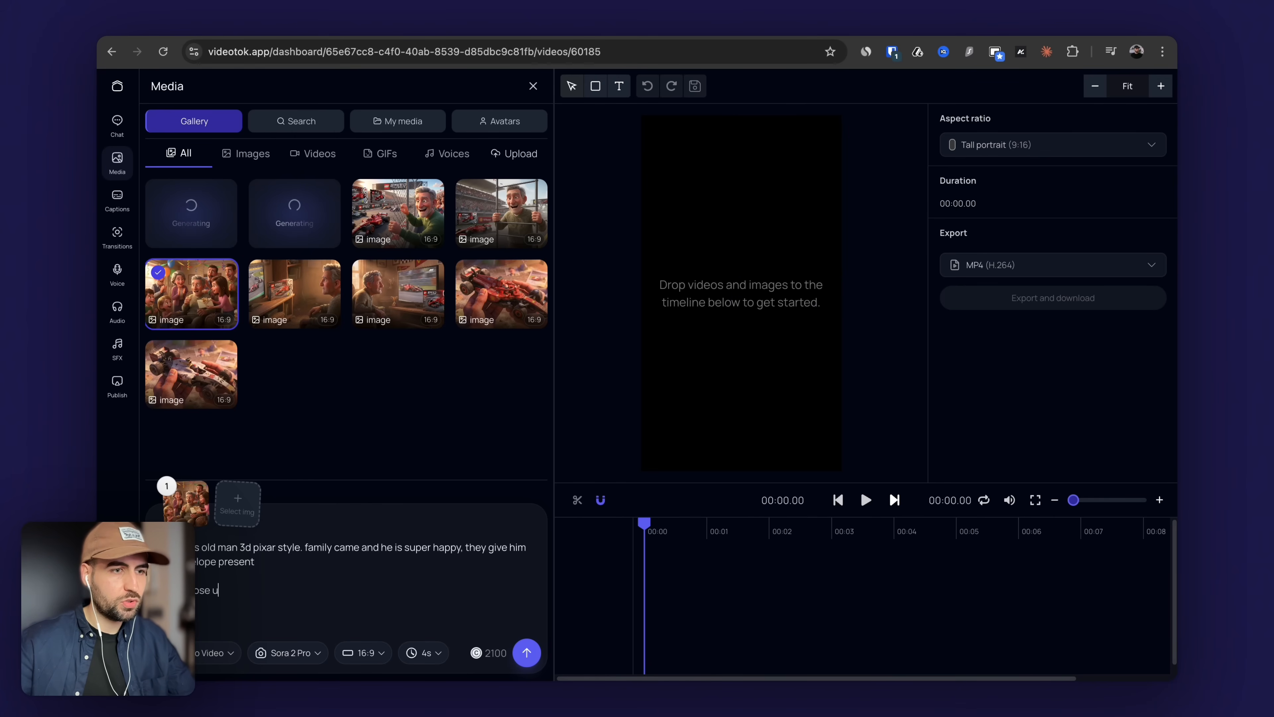
text(p to the envelope the)
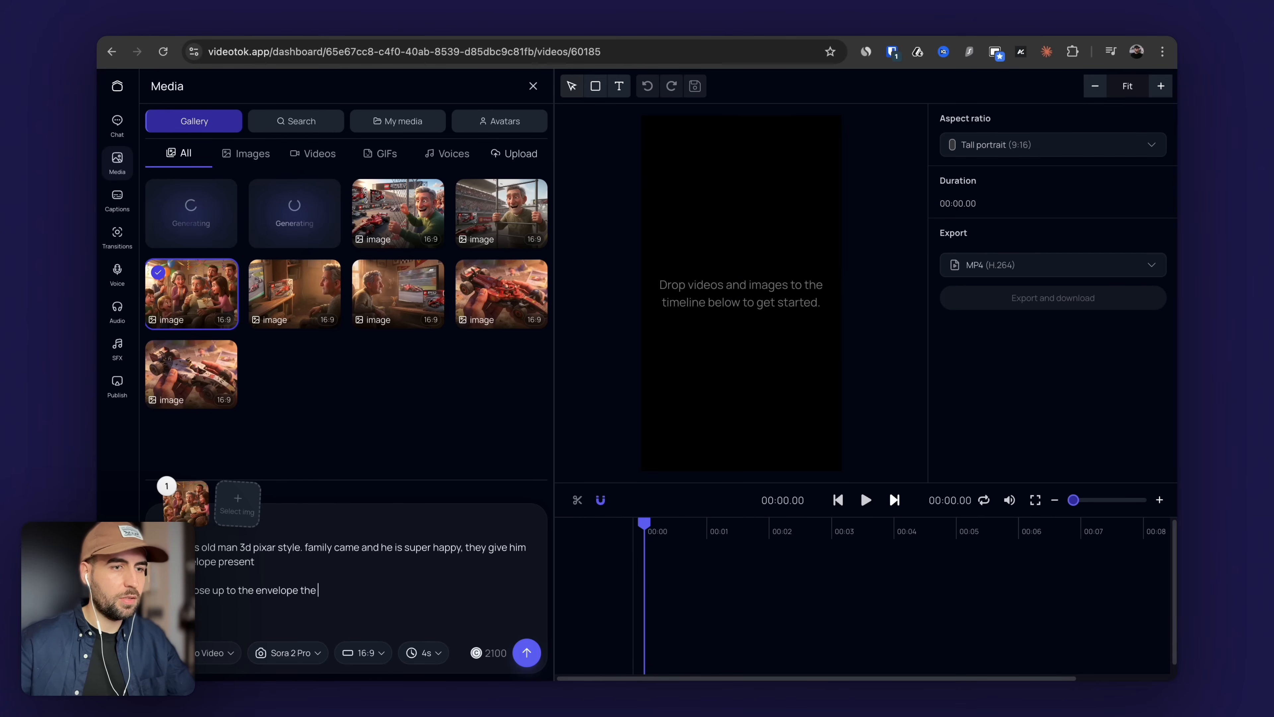
text( man opens it and)
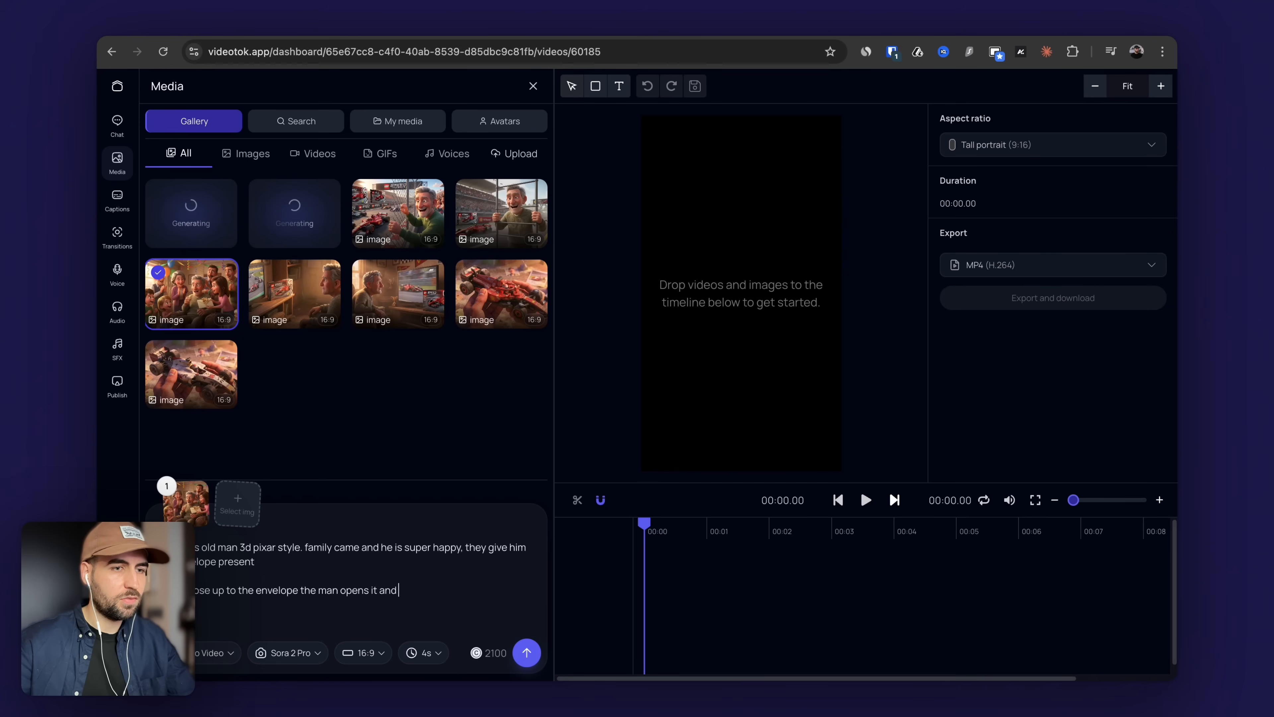
text( finds a formula 1 t)
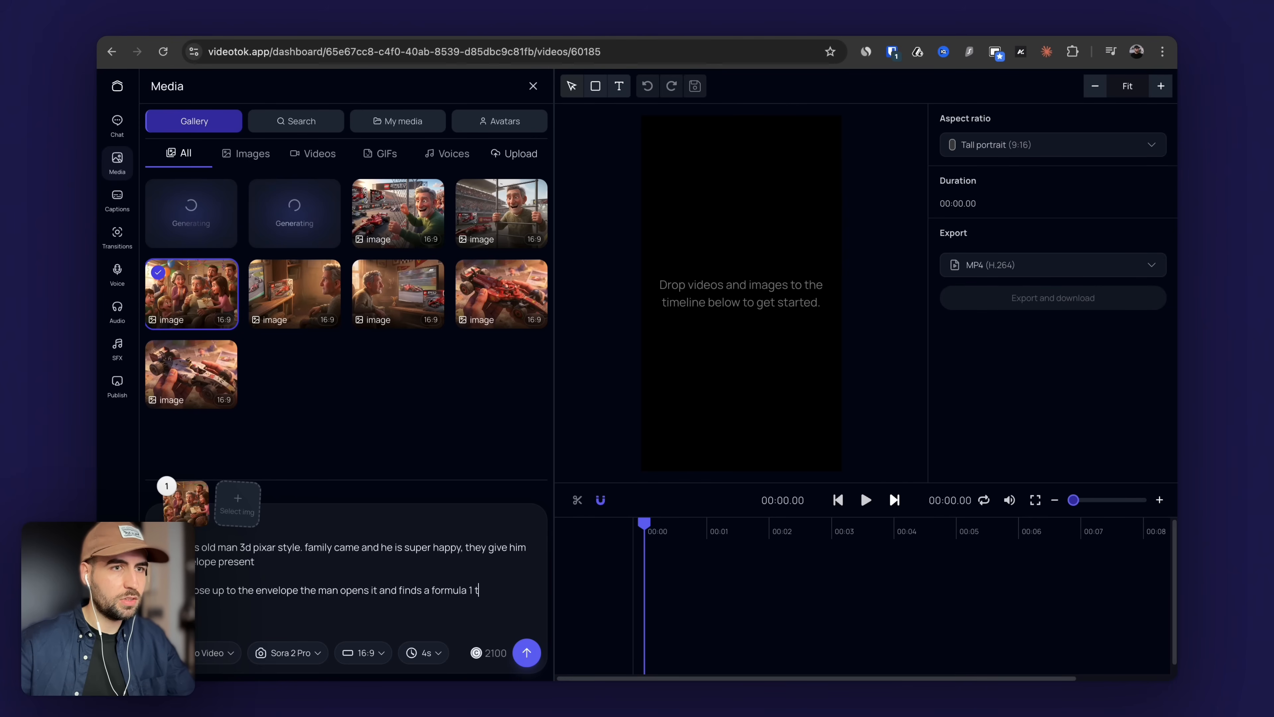
text(icket for italy)
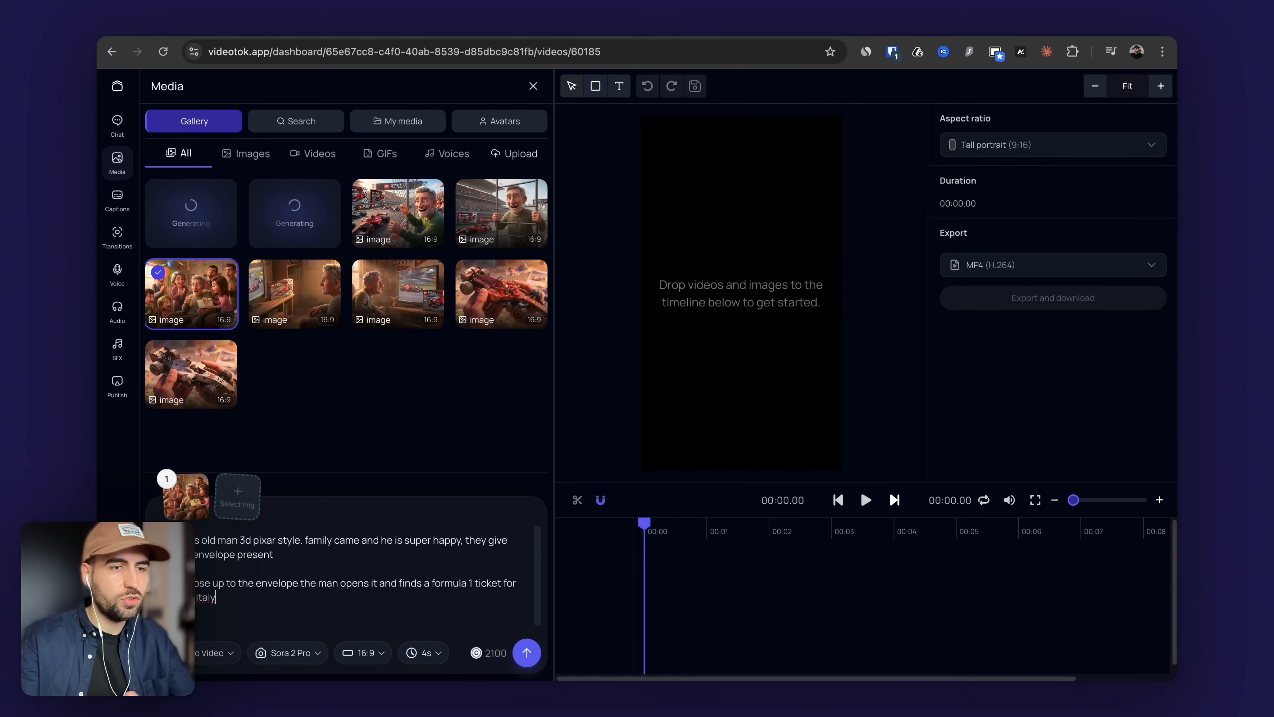
Add a [cut] paragraph where the old man jumps, cries of happiness with the family and screams [grazie, grazie, grazie!] siete i migliori
key(Return)
key(Return)
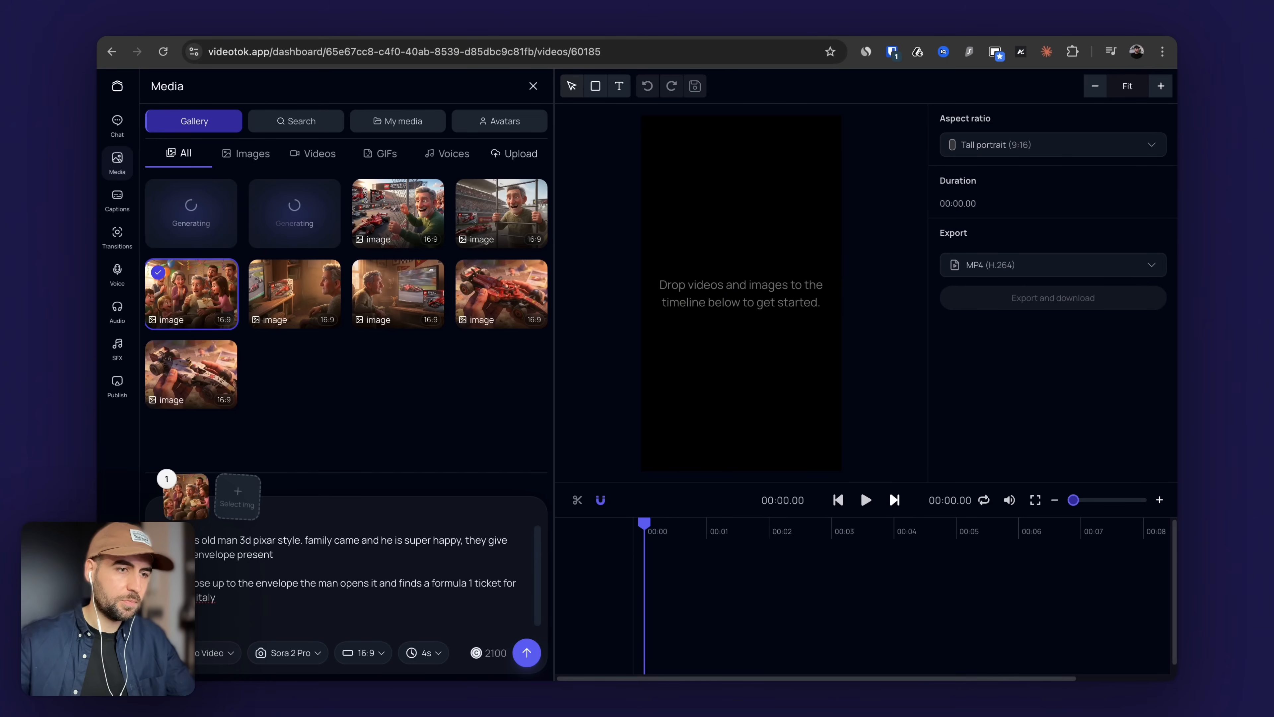
text(the old man jumps)
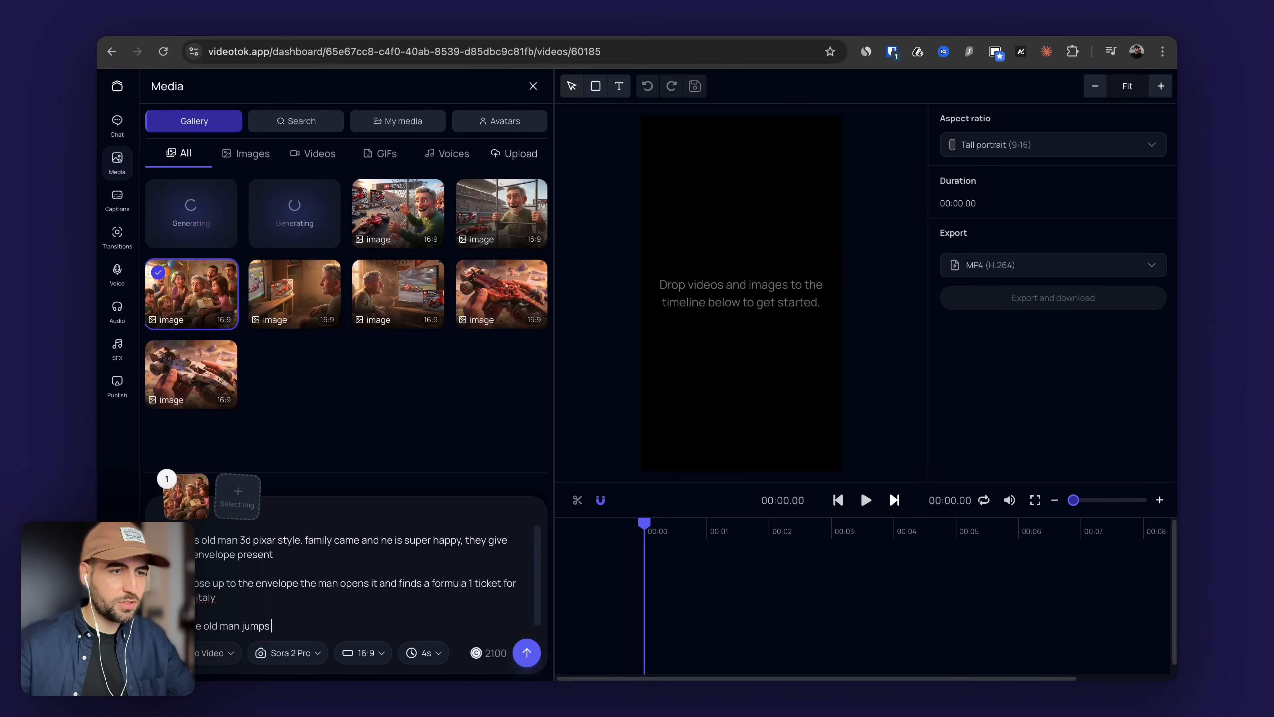
text( and starts crying of)
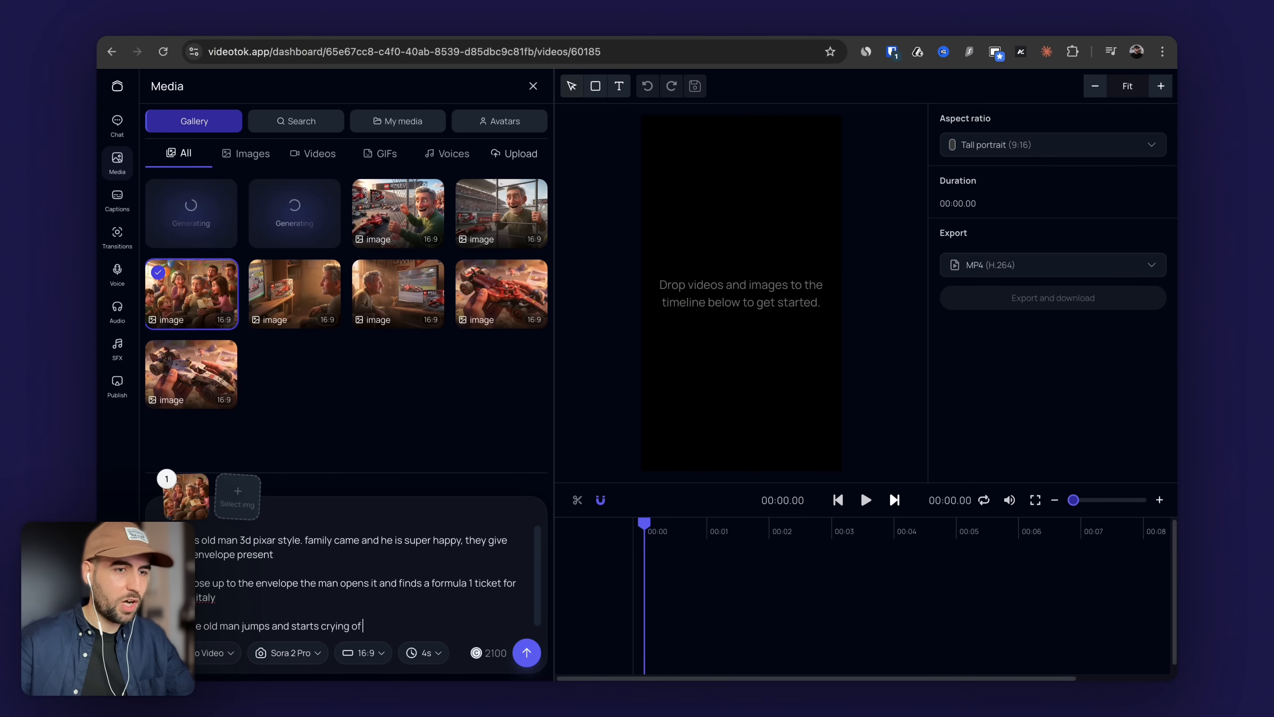
text( happiness wiht the familly, and )
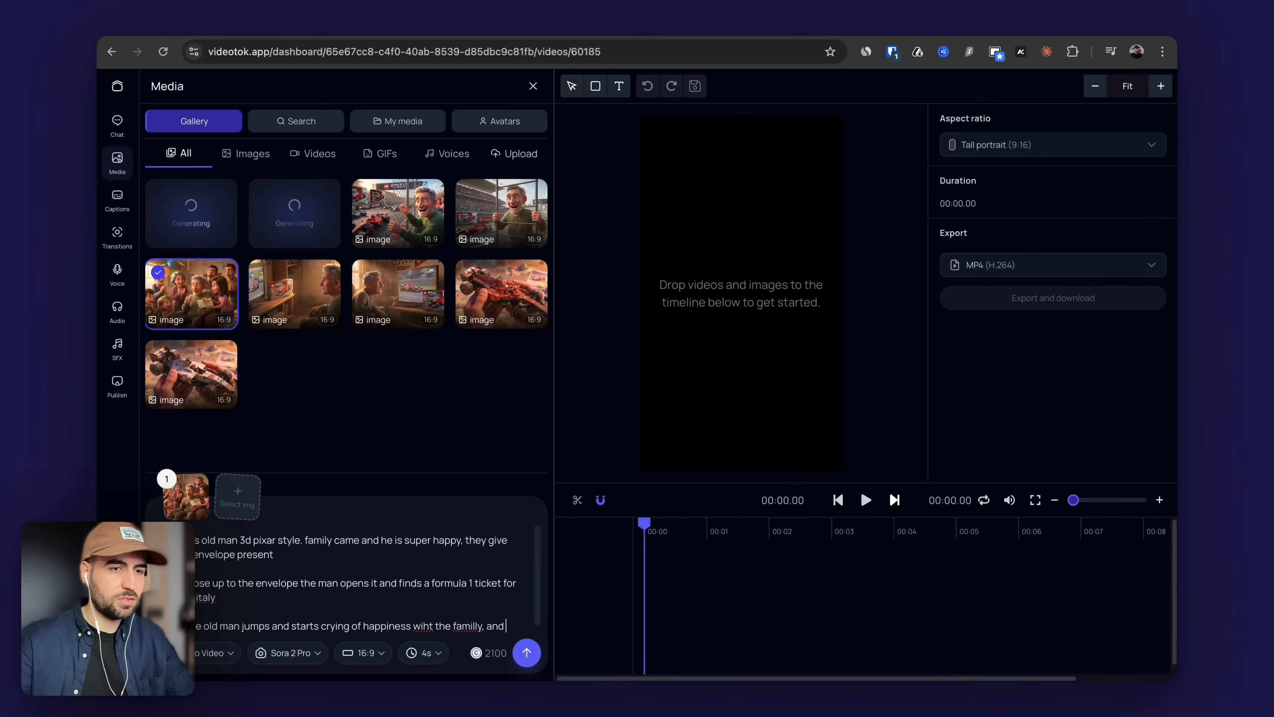
text(screams [grazie, grazie, grazie!] siete i migliori)
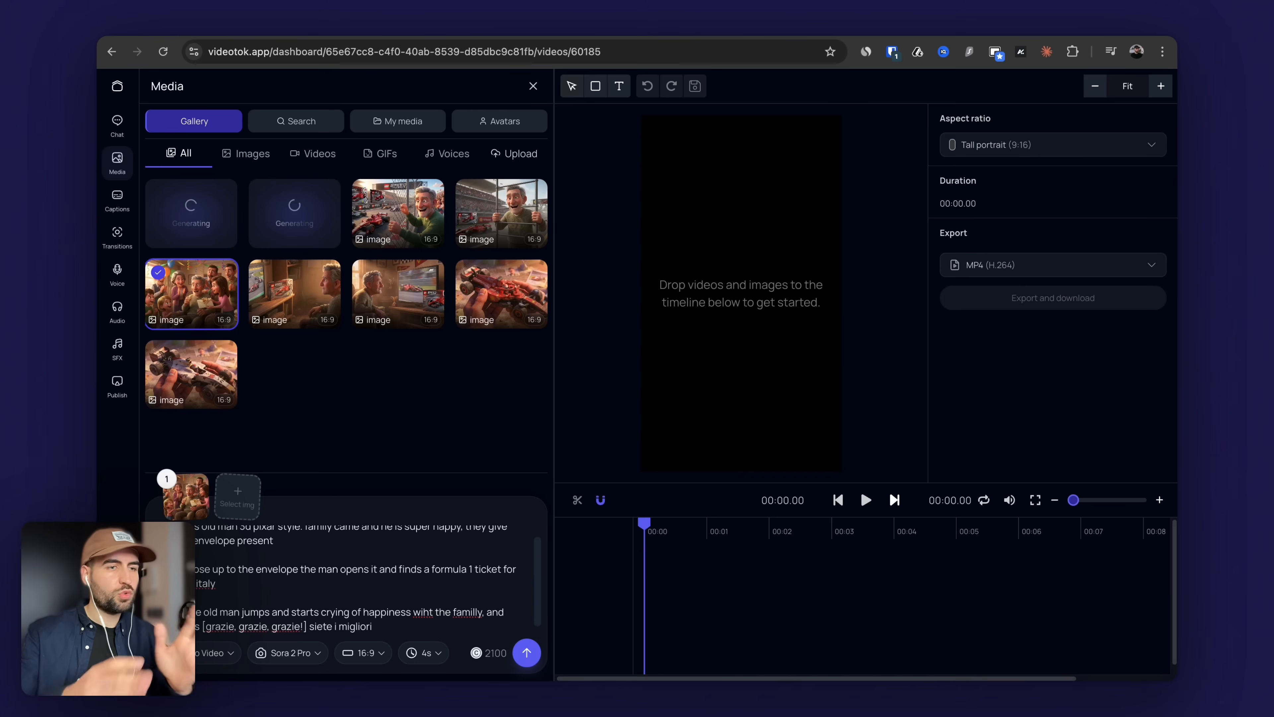
key(BackSpace)
text(i)
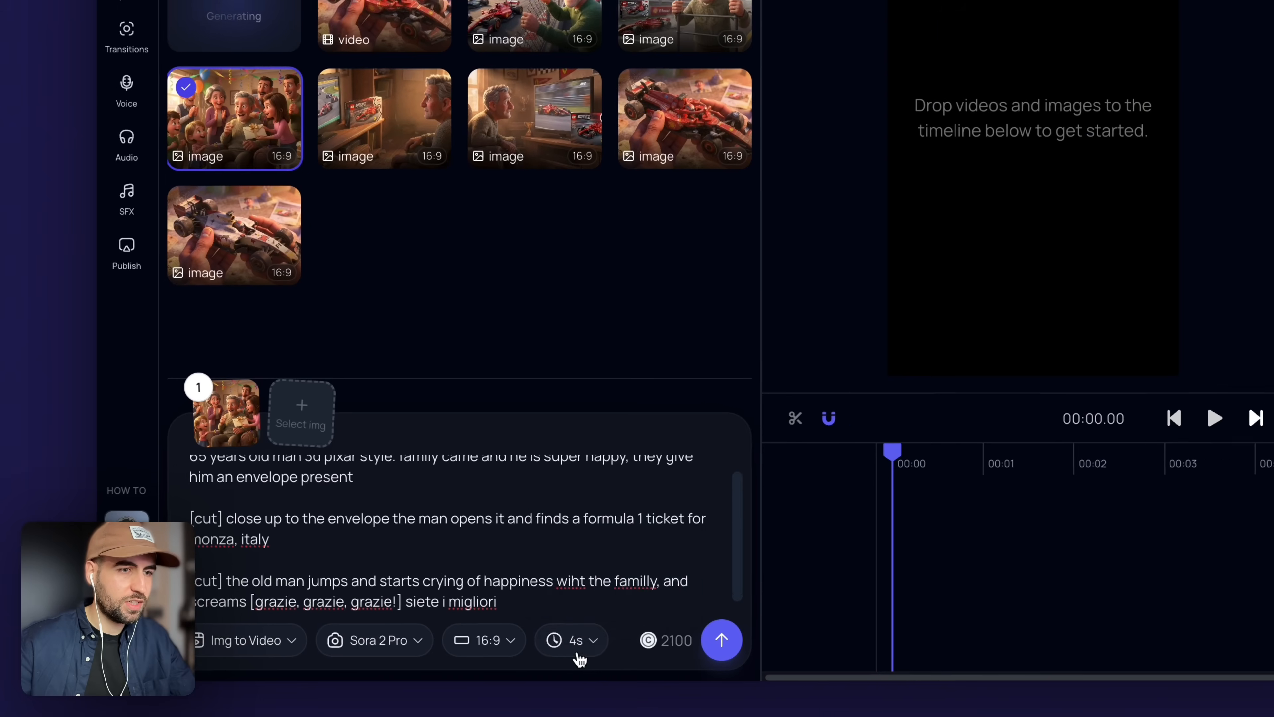
click(426, 653)
click(481, 526)
scroll(478, 526, up, 1)
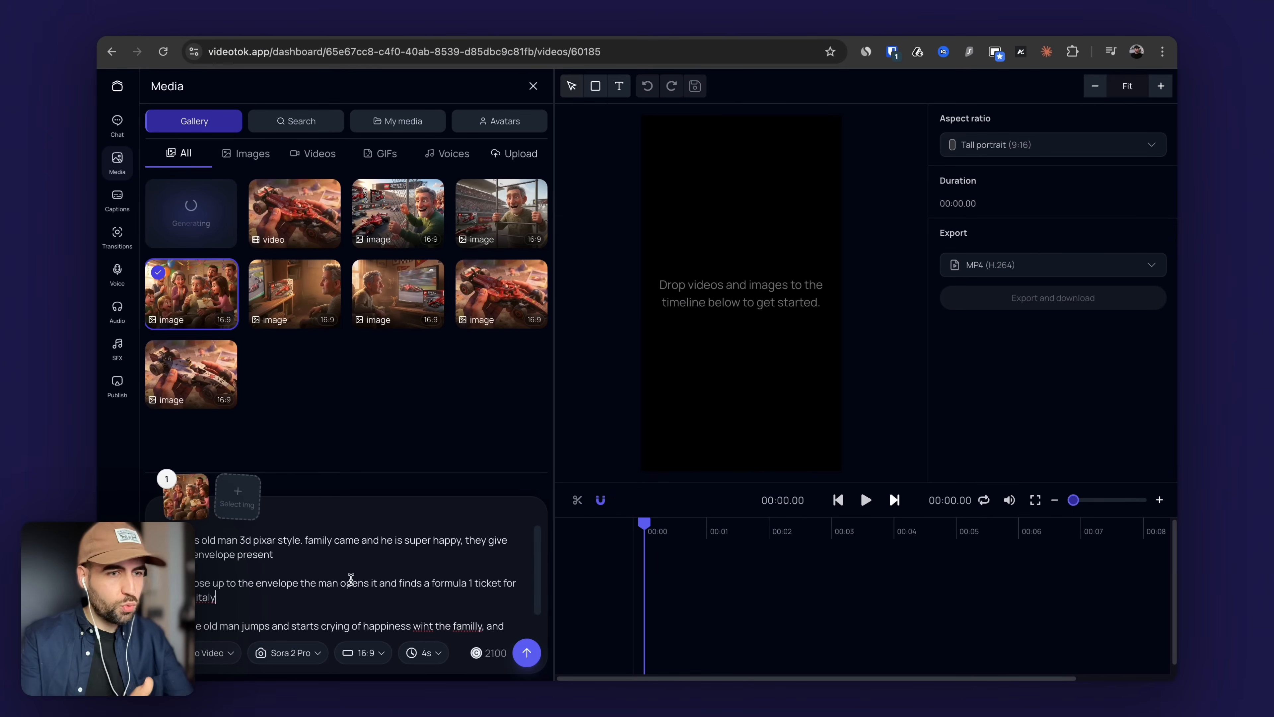
click(567, 642)
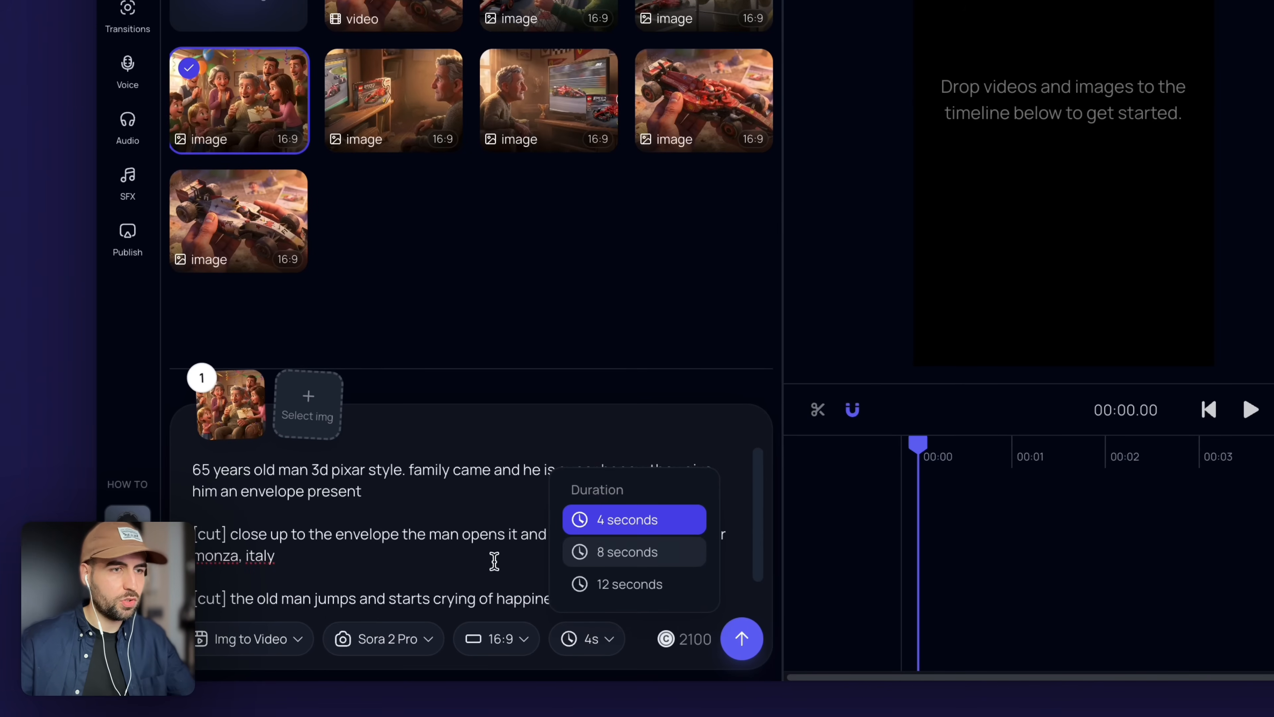
Copy the entire motion prompt and generate the 4-second family celebration video with Sora 2 Pro
click(464, 557)
key(ctrl+a)
key(ctrl+c)
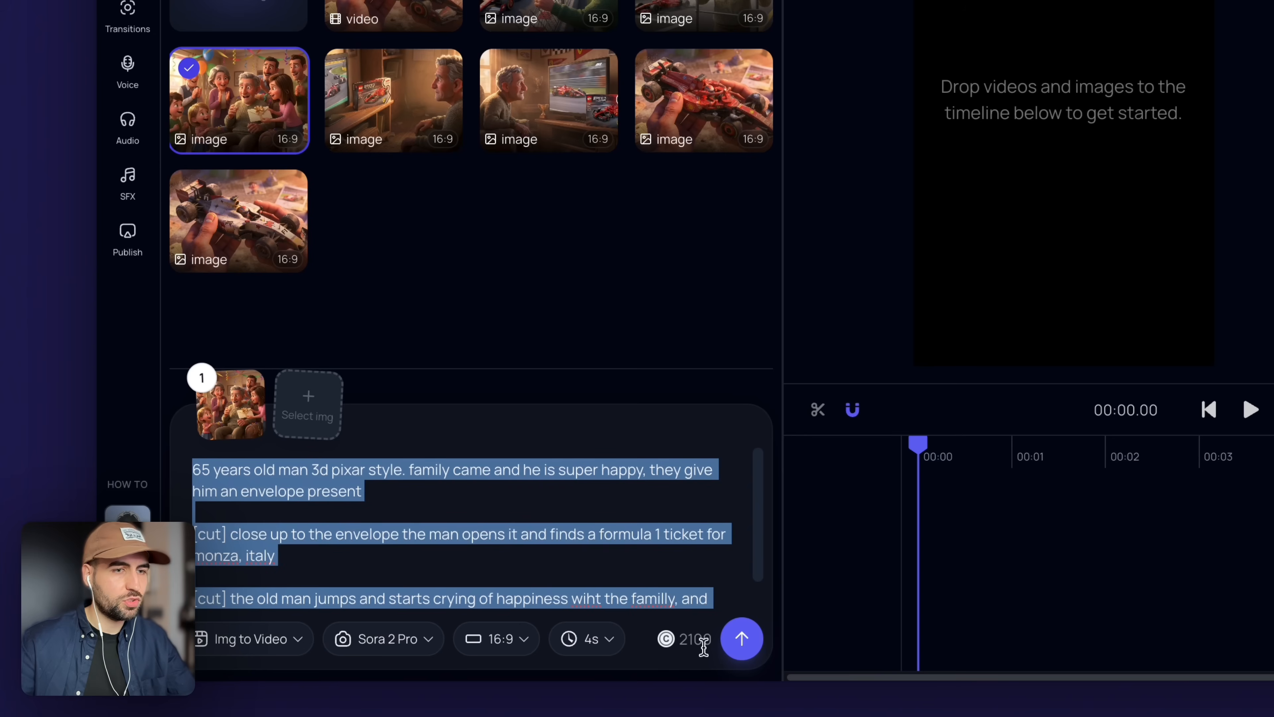
click(742, 638)
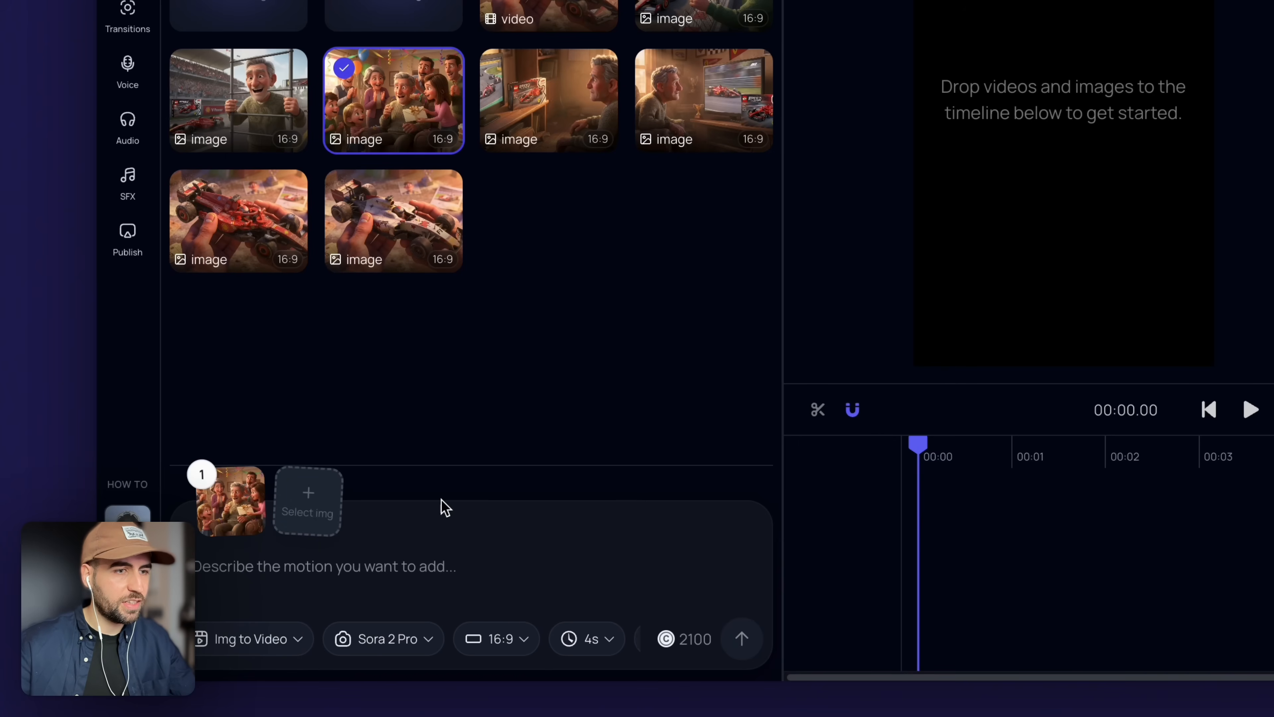
Paste the copied motion prompt for the family celebration image and generate an 8-second version with Sora 2 Pro
click(431, 549)
key(ctrl+v)
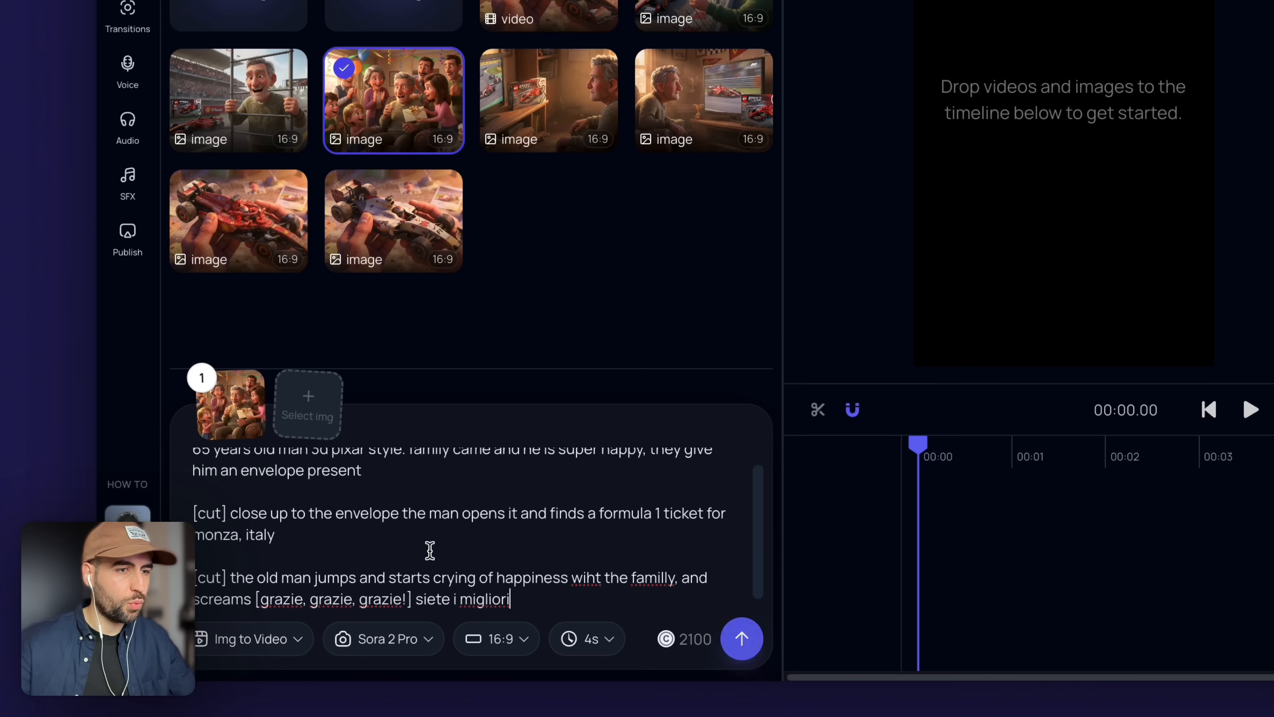
click(593, 651)
click(583, 551)
click(755, 635)
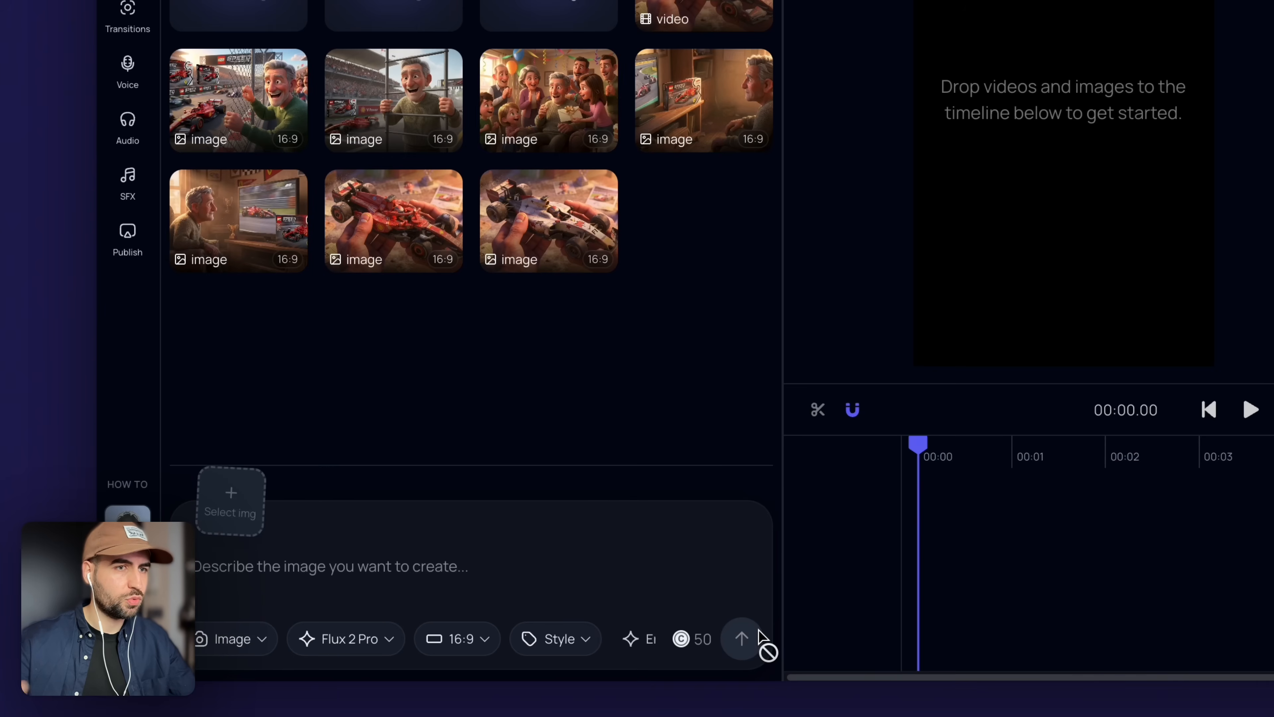
Select the family celebration image again, reuse the copied motion prompt, and set the video duration to 12 seconds
click(514, 121)
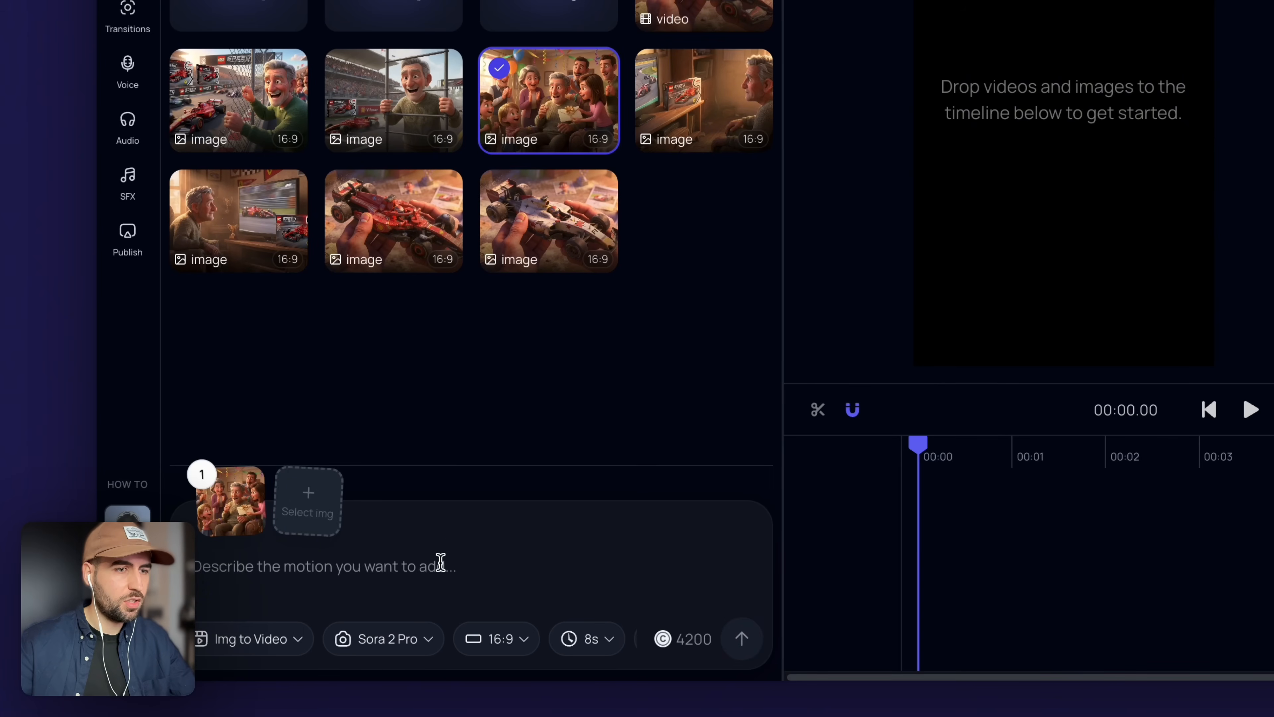
click(440, 561)
key(ctrl+v)
click(586, 638)
click(597, 583)
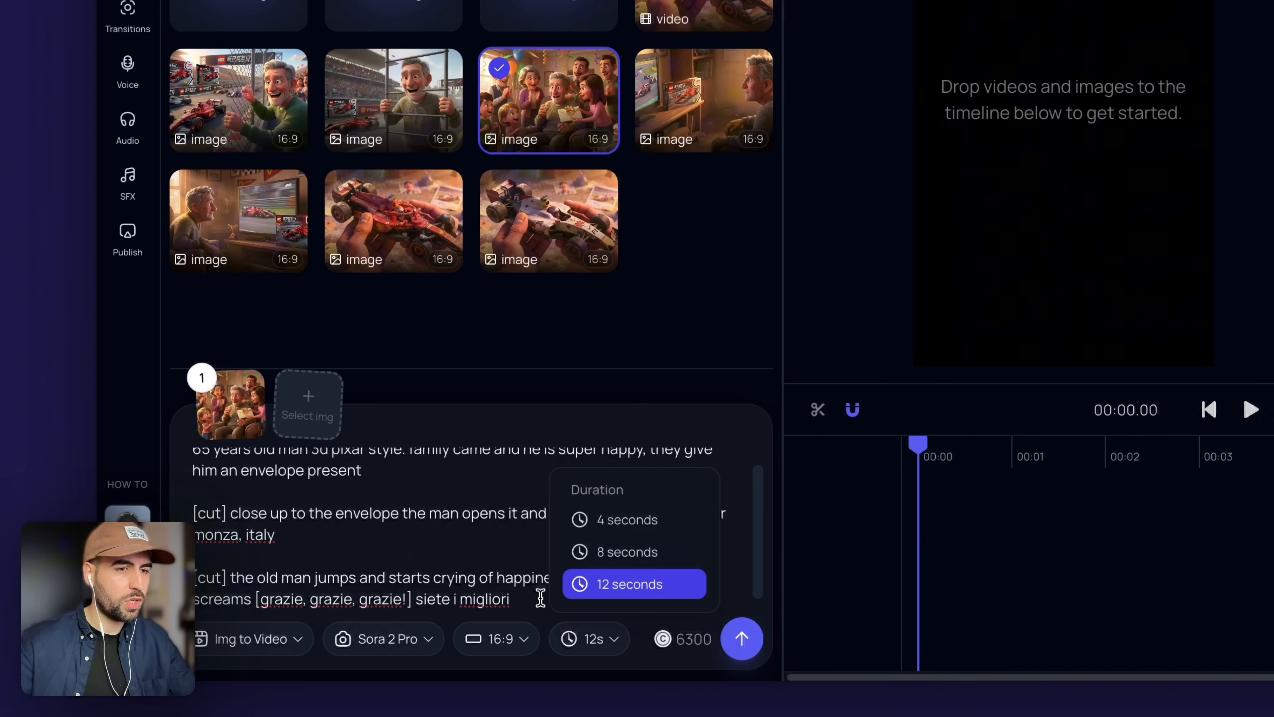
Add a [cut] seen by someone present, looking at the man's face, sad and happy at the same time, and generate the 12-second video
scroll(540, 597, down, 2)
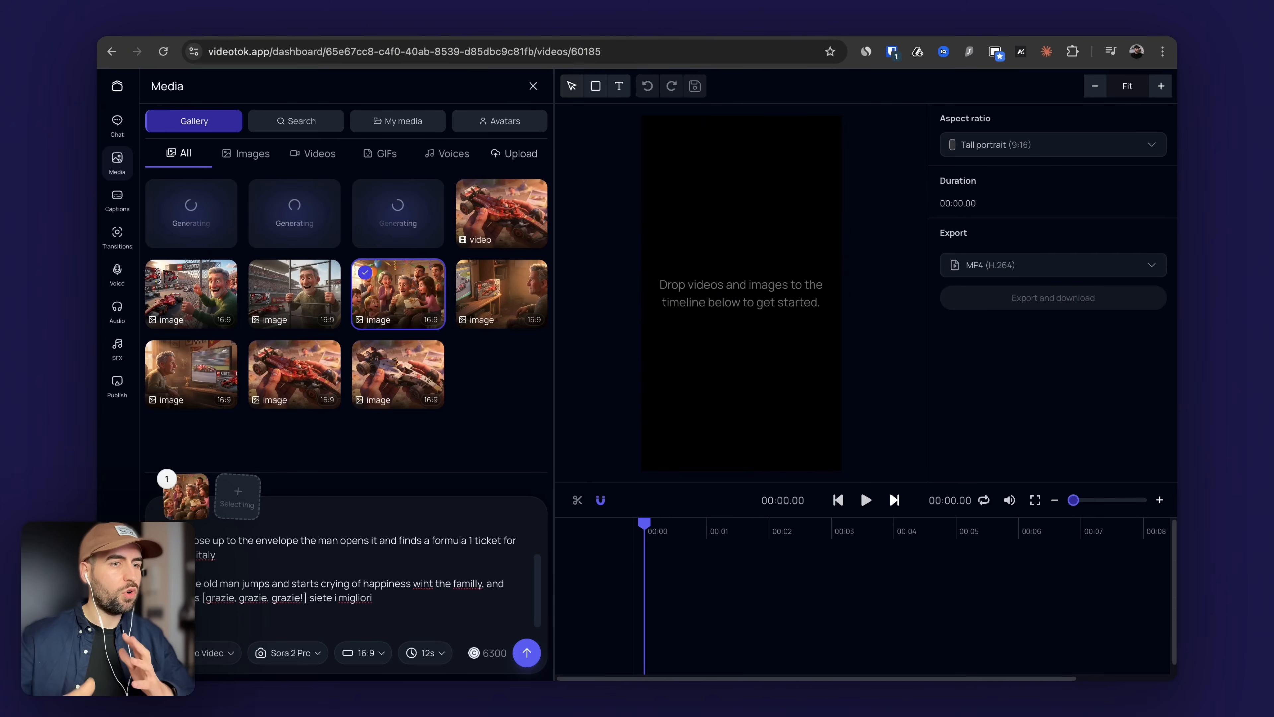
scroll(351, 583, down, 1)
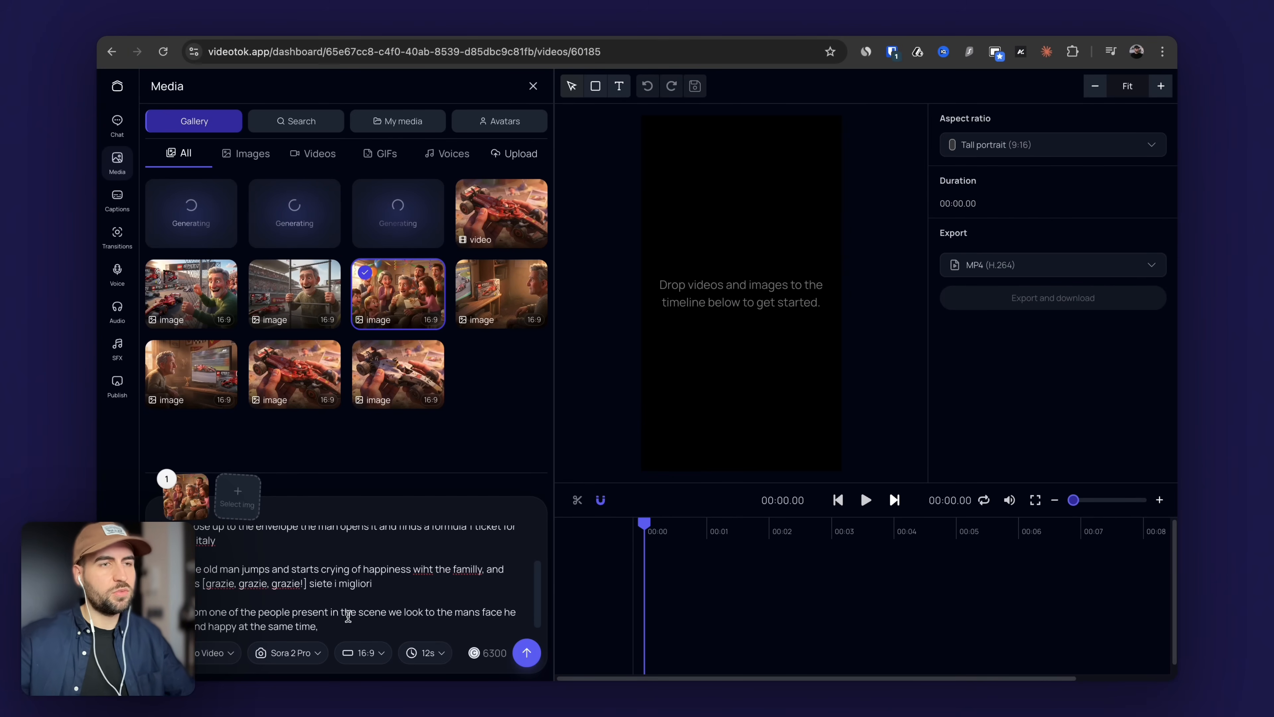
drag(186, 612, 402, 616)
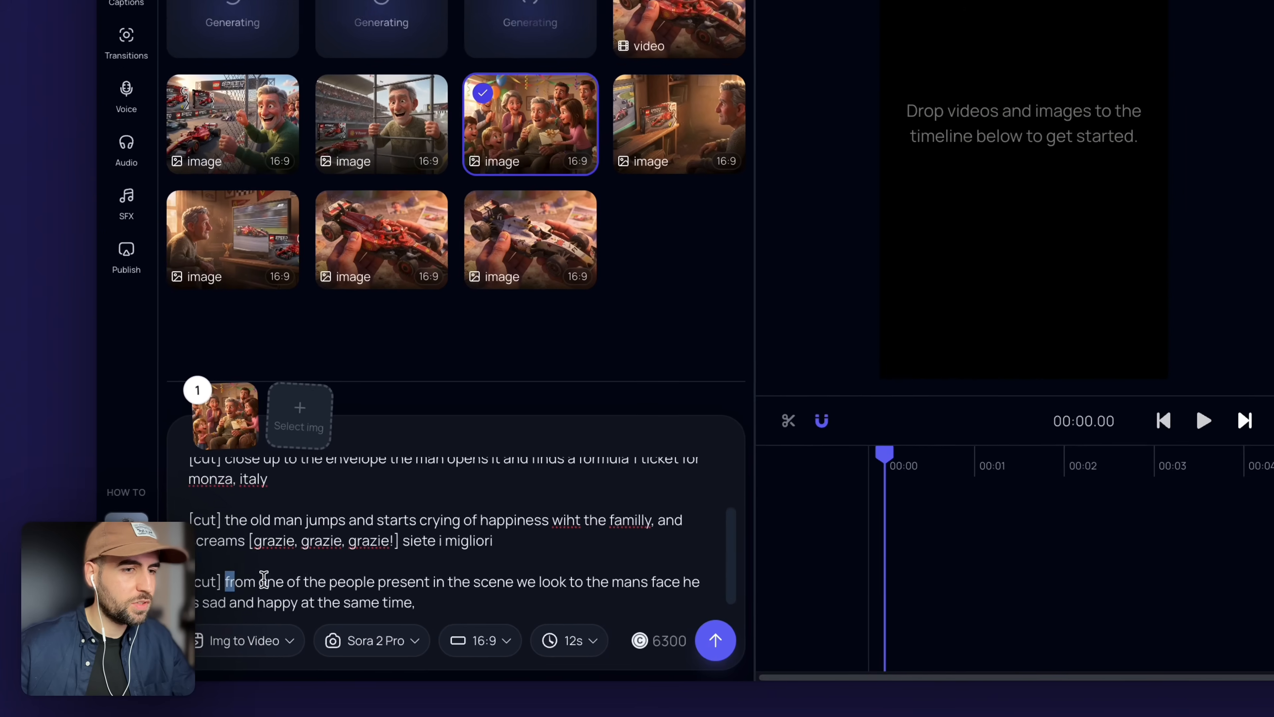
drag(555, 584, 651, 592)
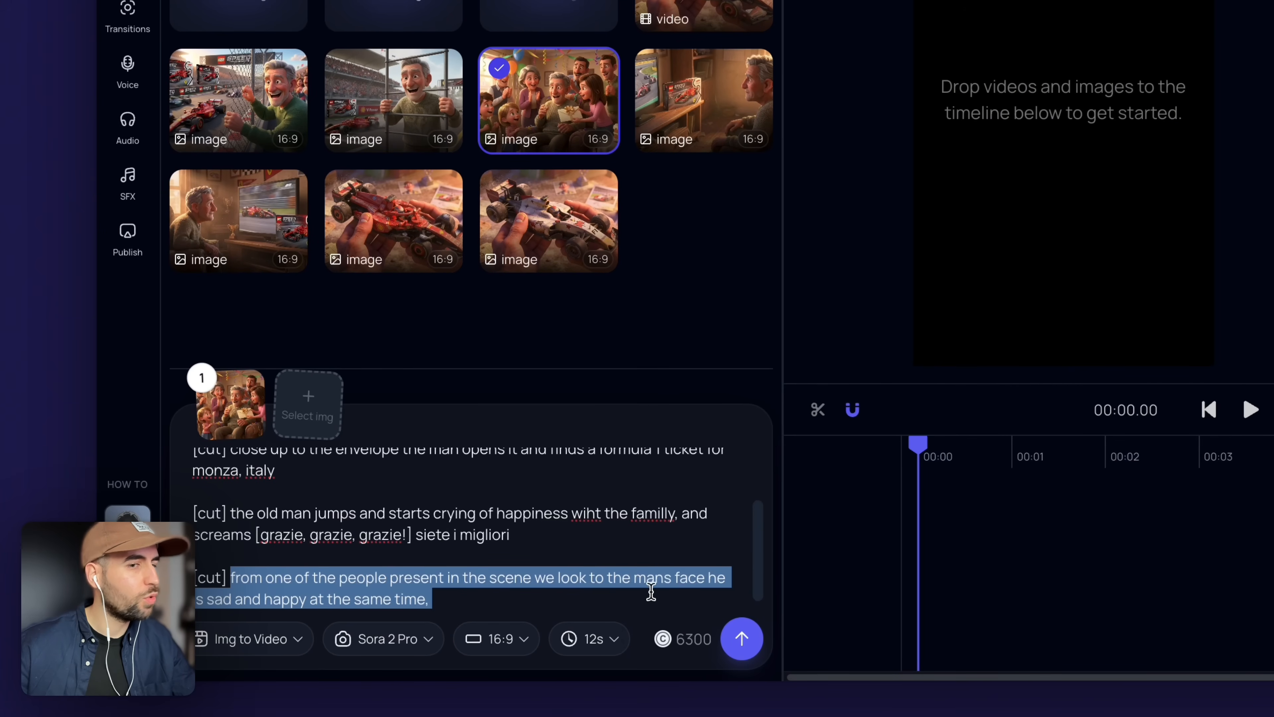
click(651, 596)
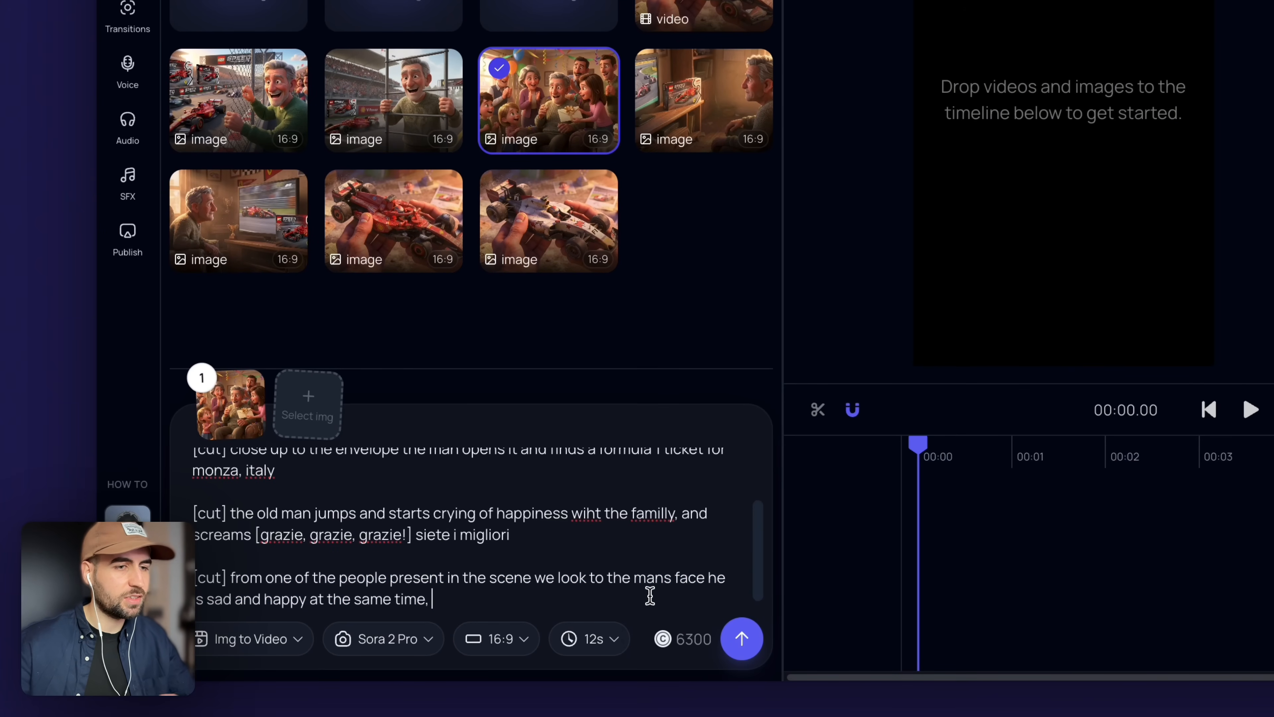
key(BackSpace)
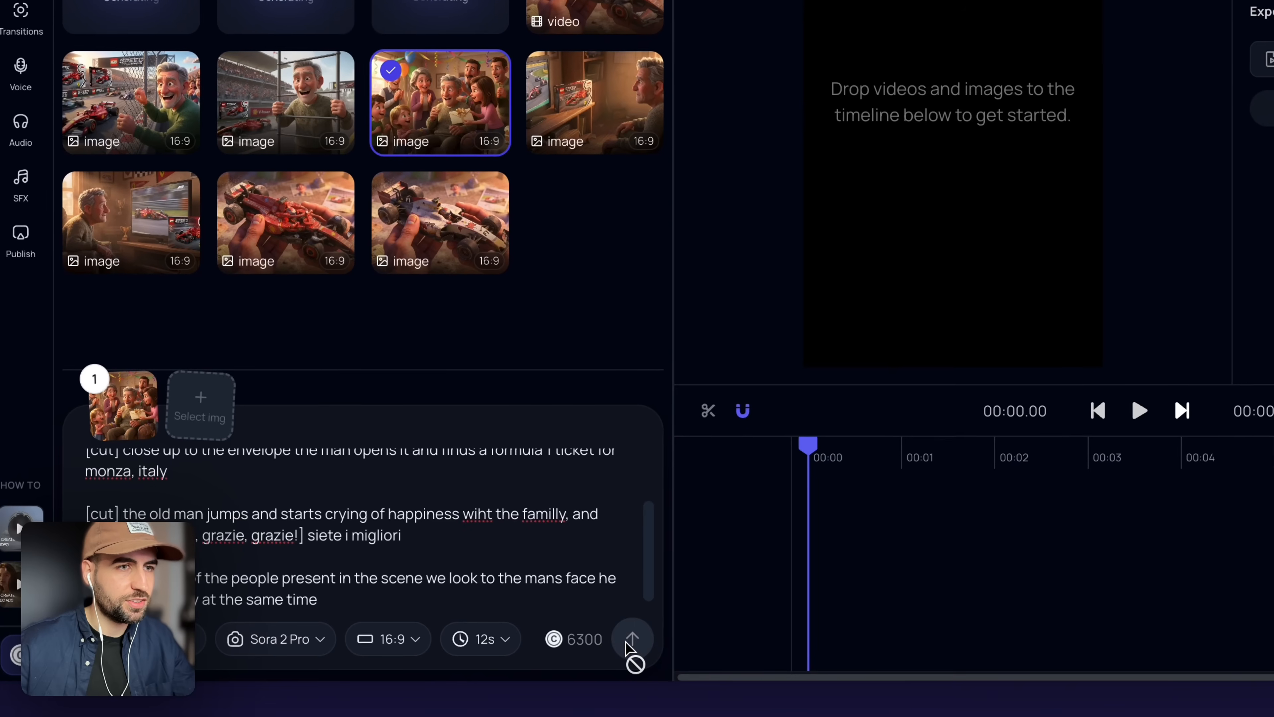
click(527, 653)
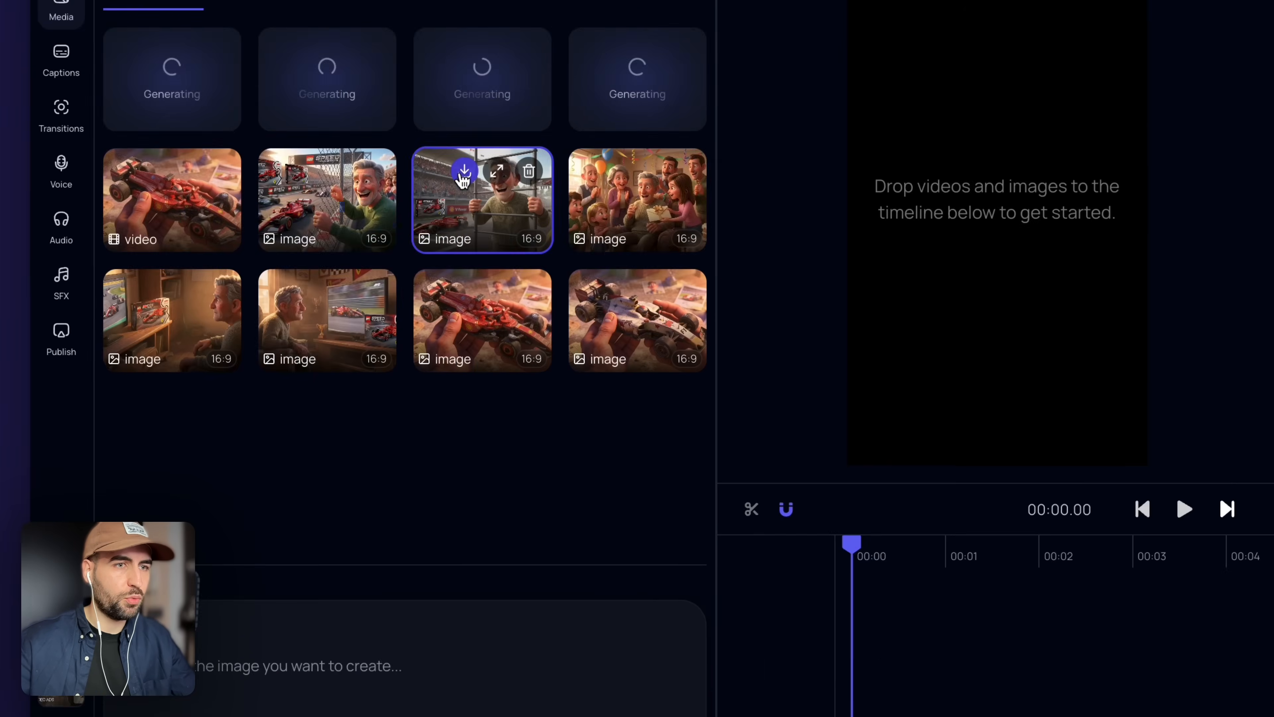
Compare the two racetrack images of the old man at the fence in the enlarged preview
click(440, 101)
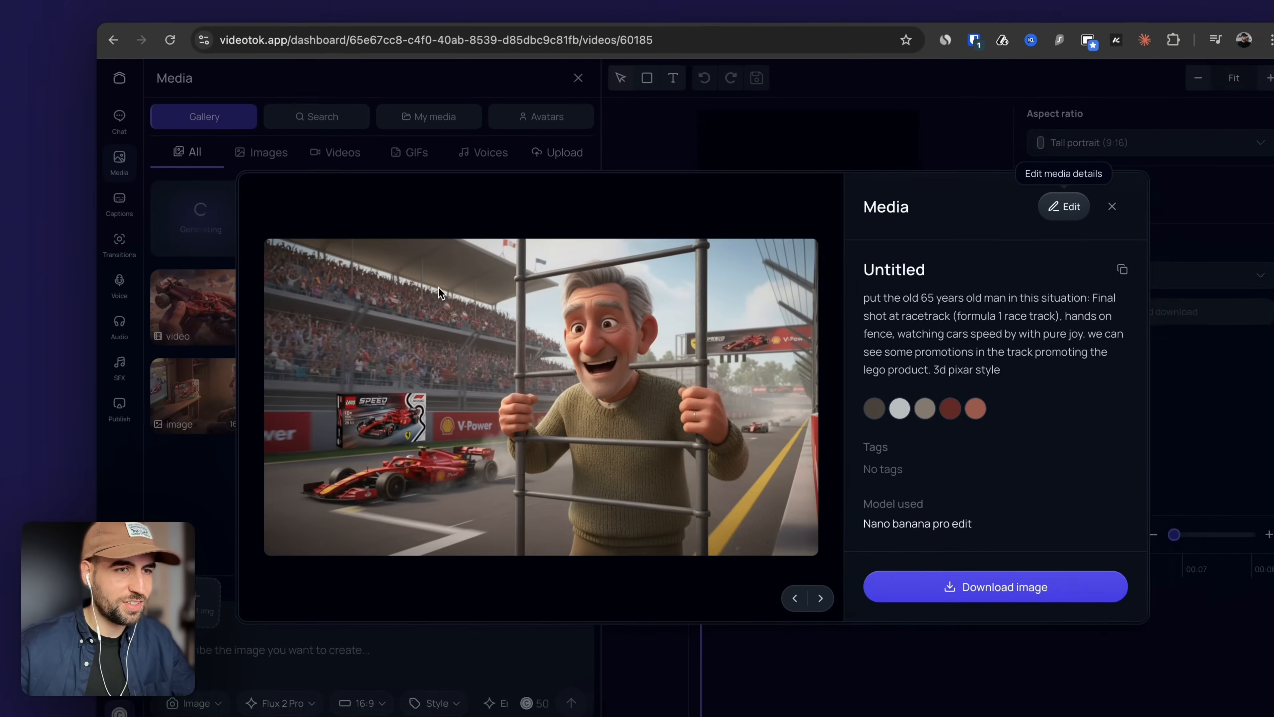
key(Right)
key(Right)
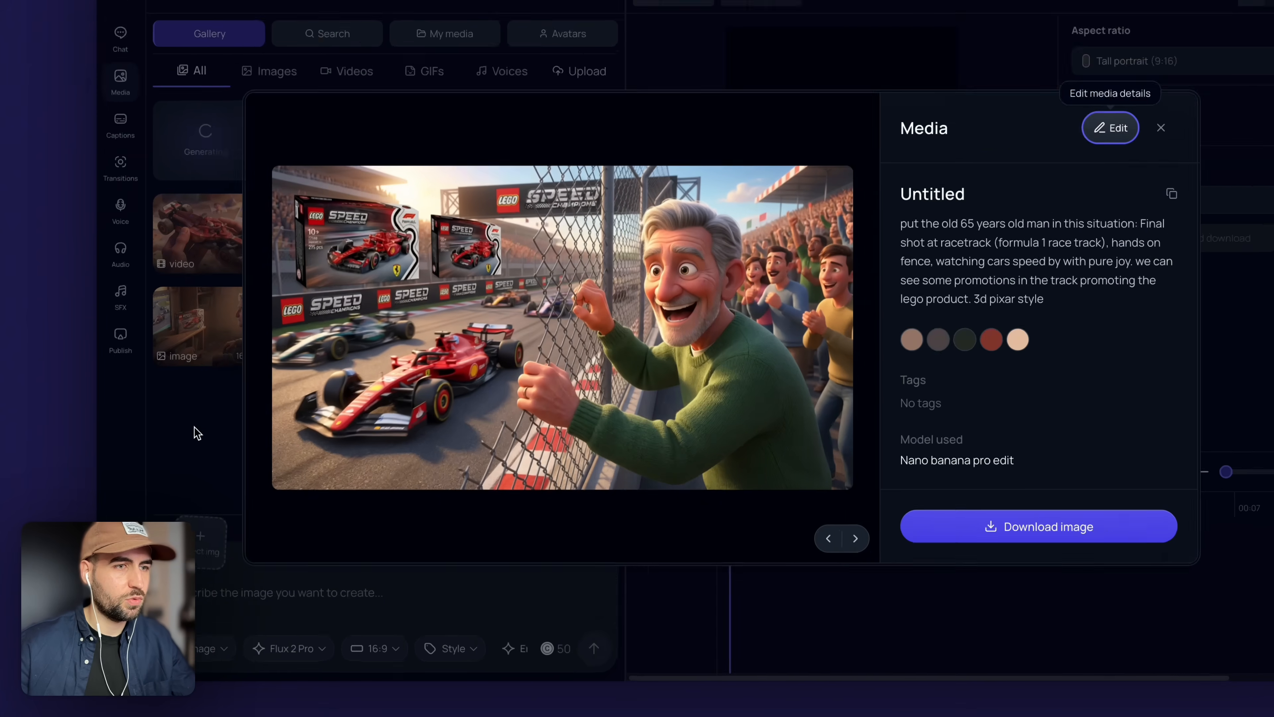
click(182, 455)
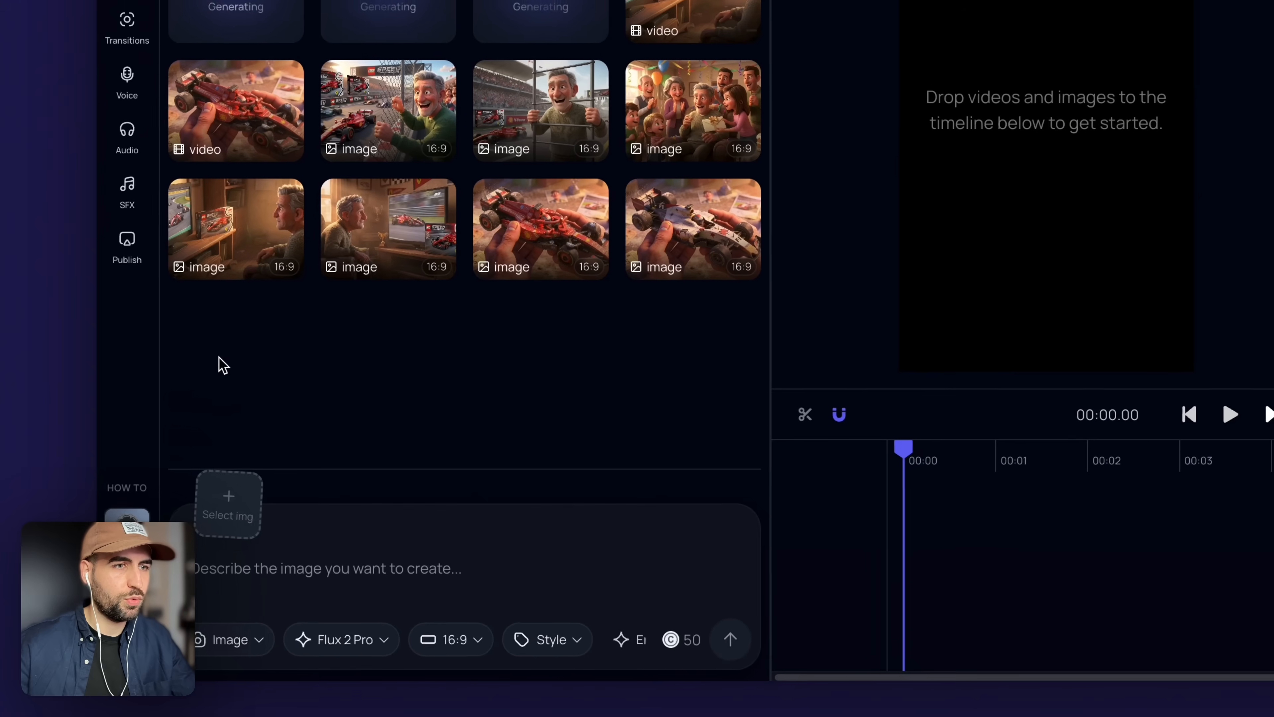
Copy the green-sweater racetrack image's prompt and set it up as an image edit with the family celebration image as reference
mouse_move(312, 280)
click(408, 288)
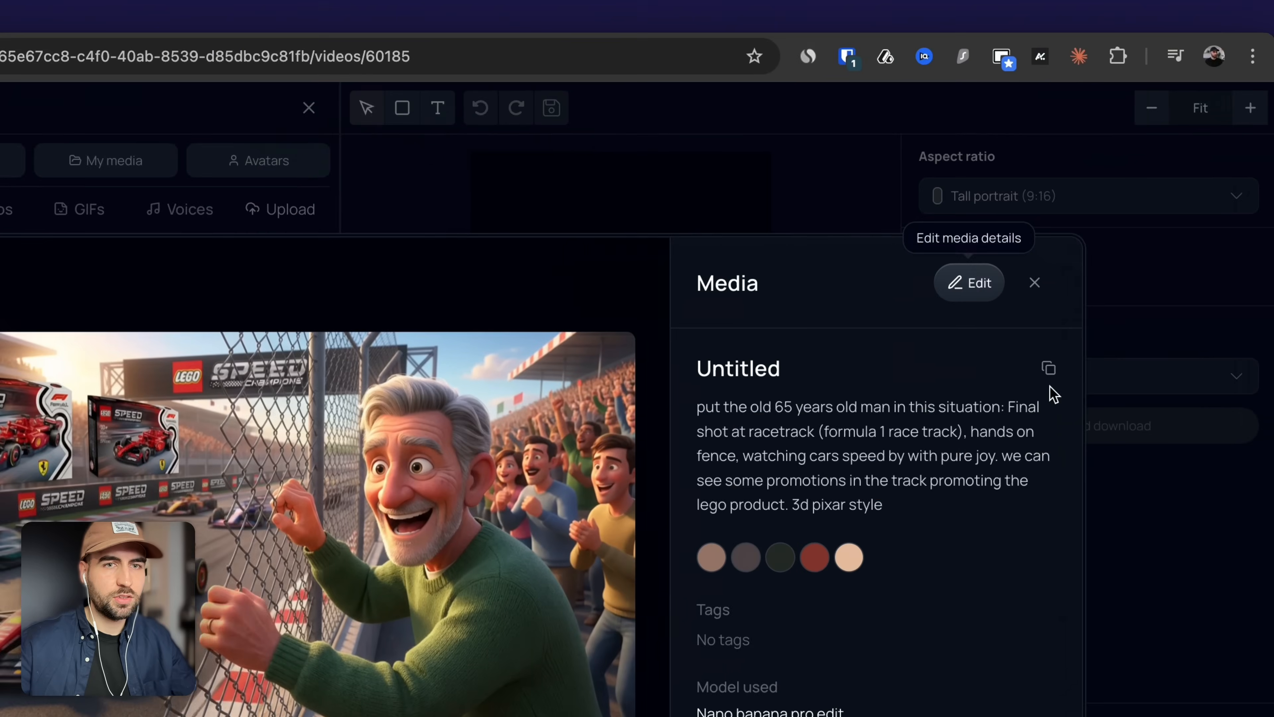
click(1046, 371)
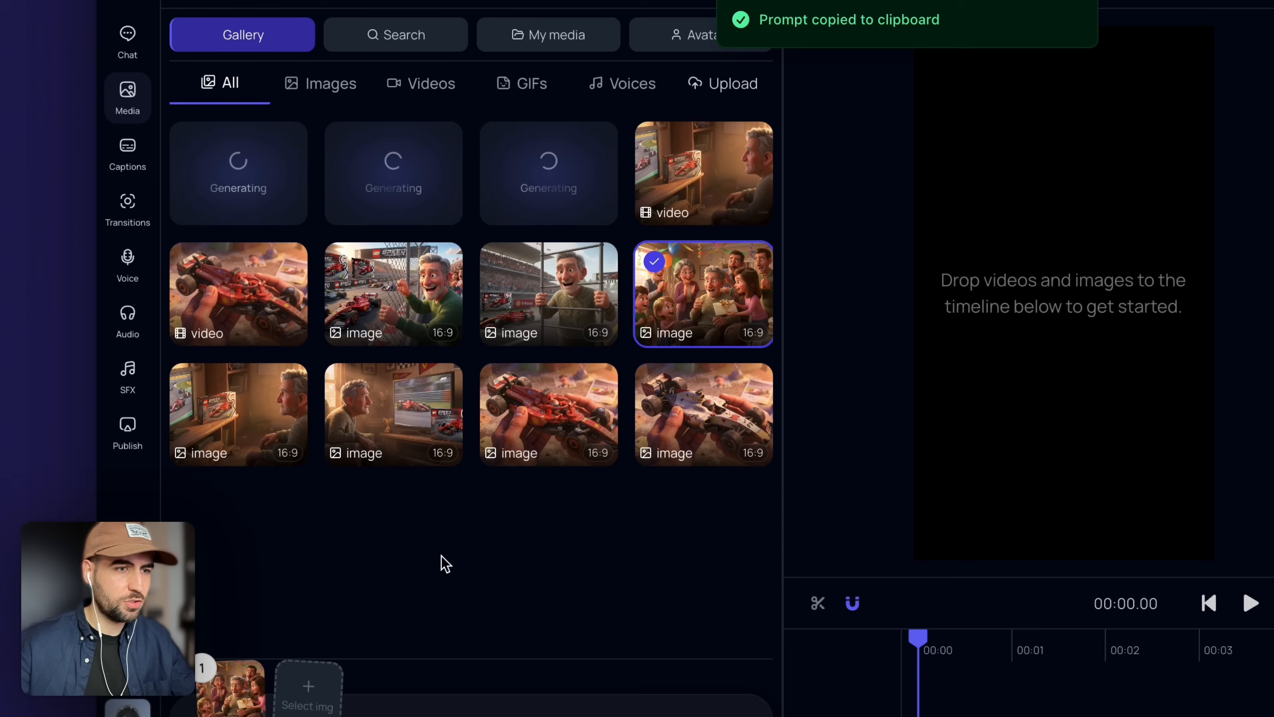
key(super+v)
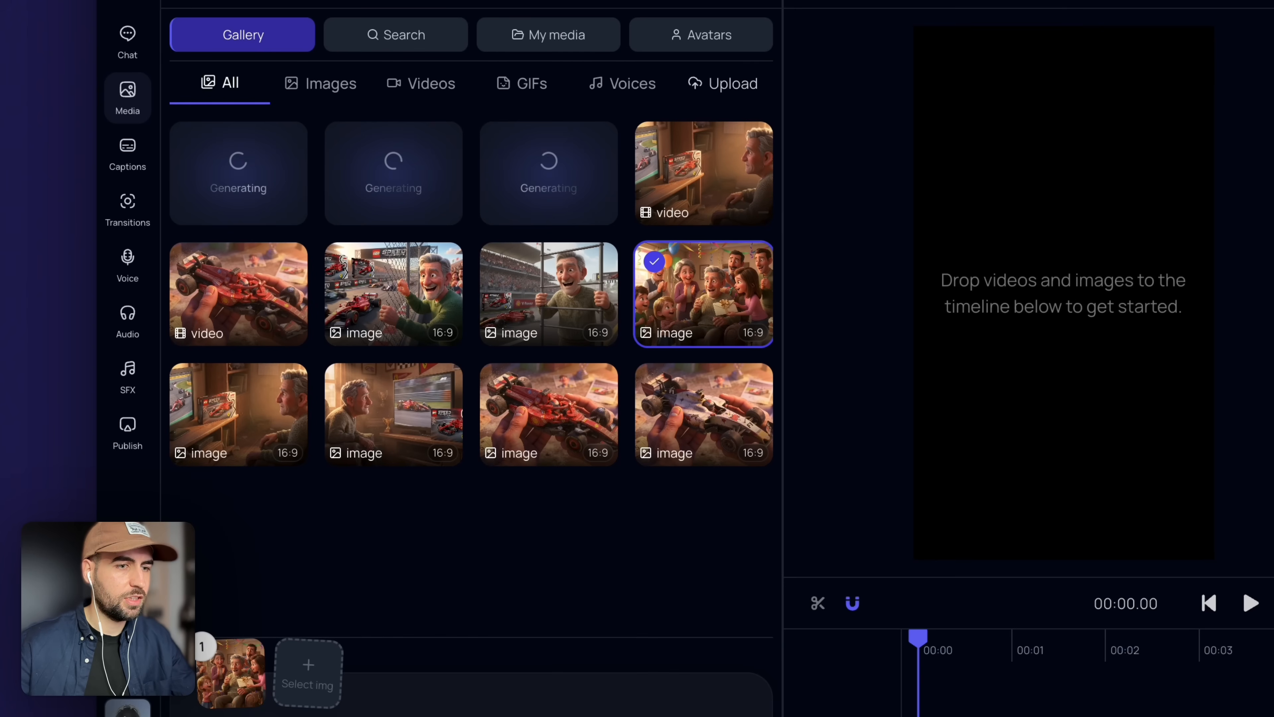
click(266, 714)
click(270, 602)
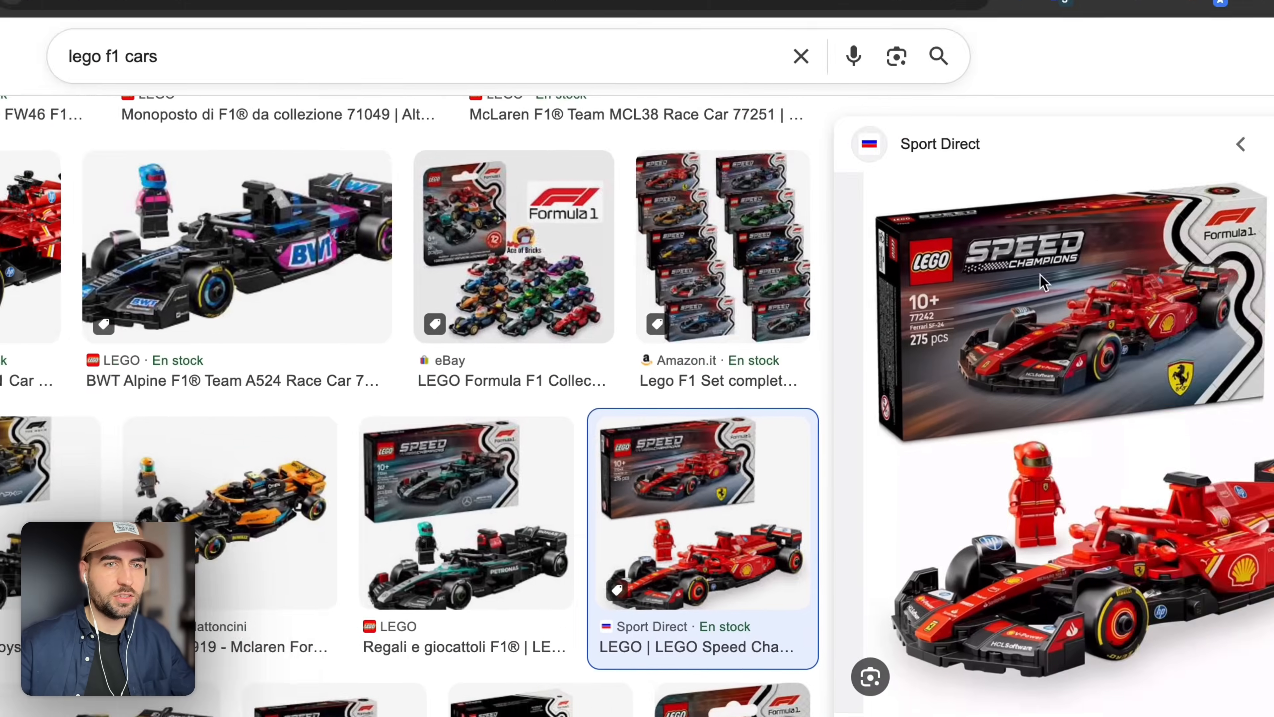
Copy the LEGO Speed Champions Ferrari SF-24 picture from the Google Images results and add it as the second reference image
right_click(774, 156)
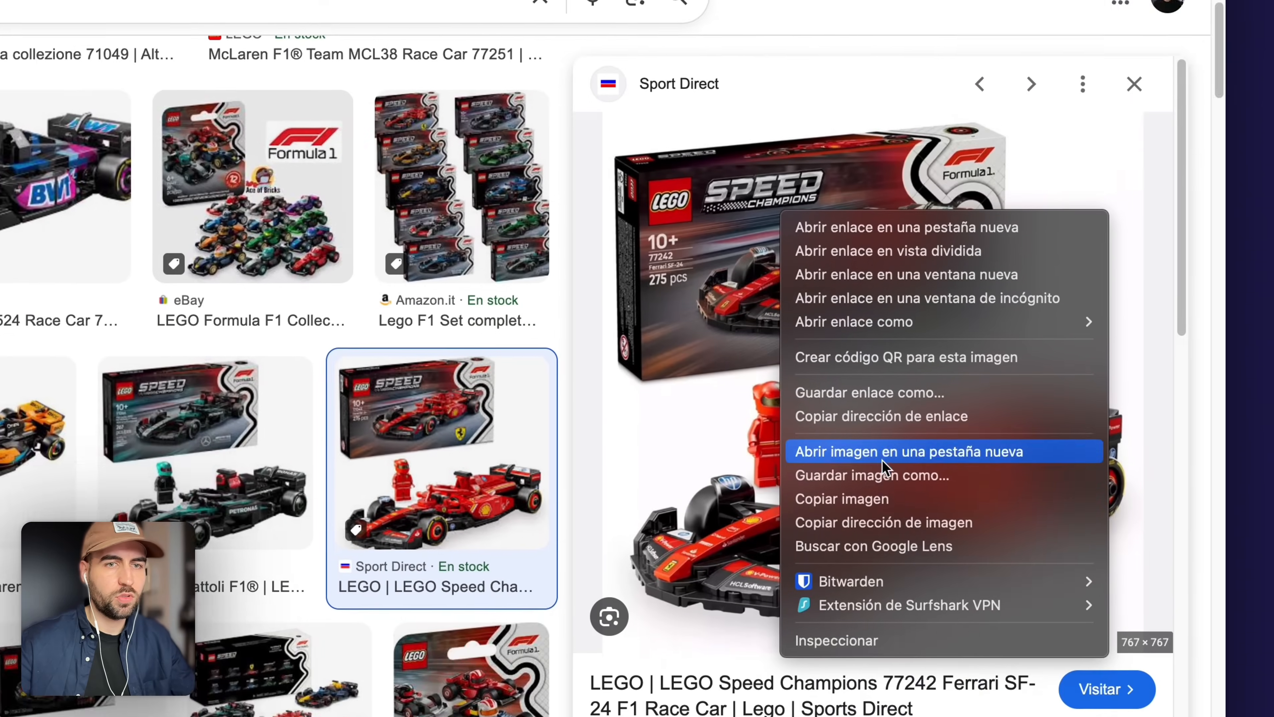
click(882, 373)
key(super+v)
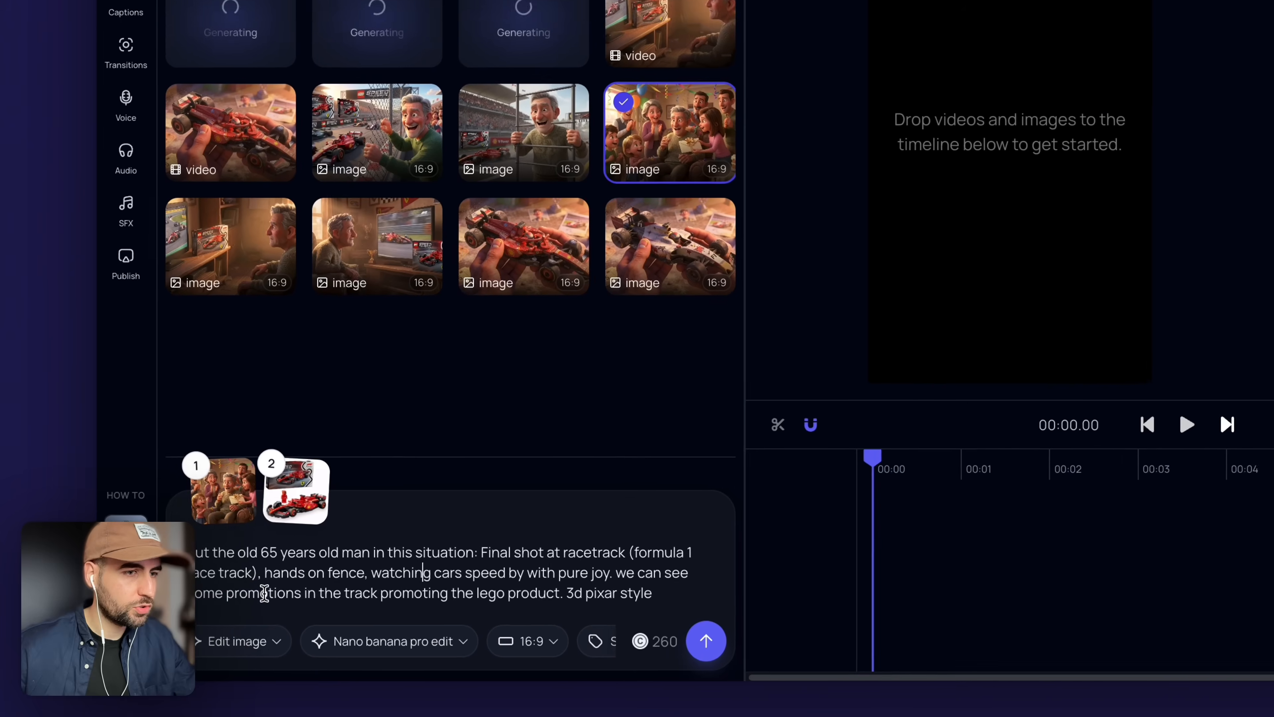
Replace "promotions in the track" with "advertising posters from the track" and end the prompt with "the track is monza in italy"
double_click(214, 620)
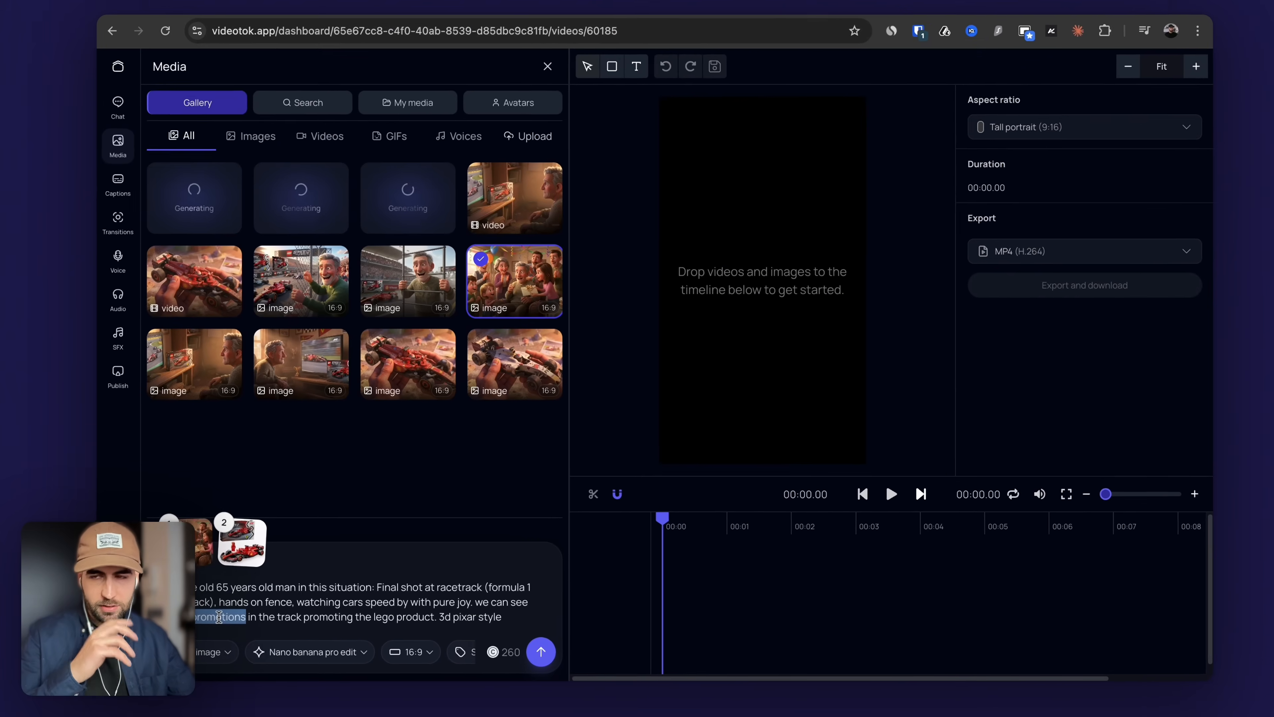
text(advertising poster)
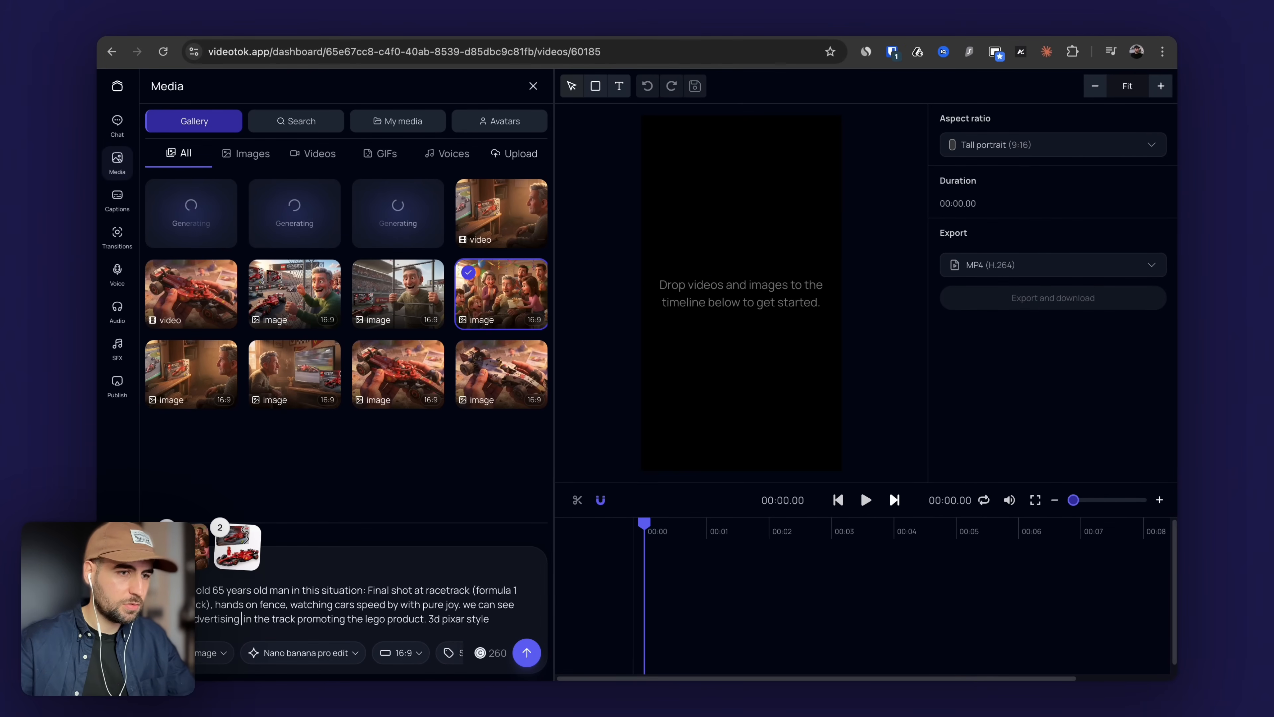
text(s from the track)
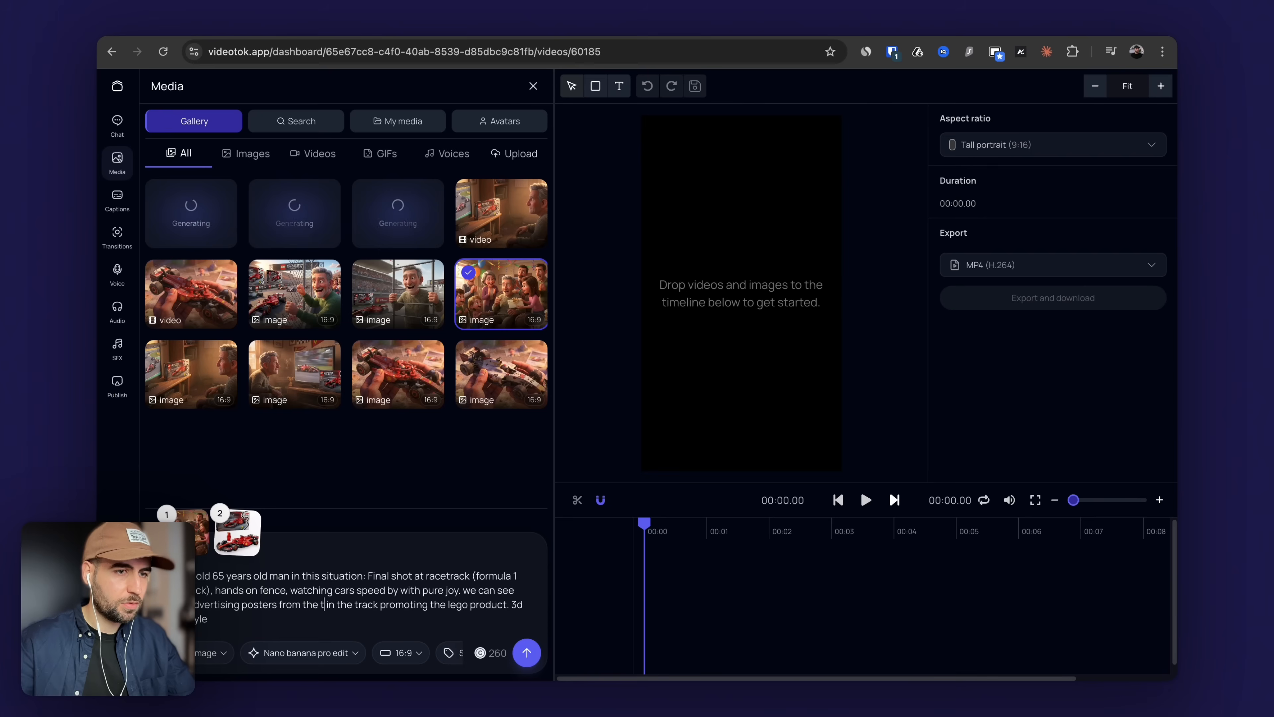
drag(398, 604, 346, 604)
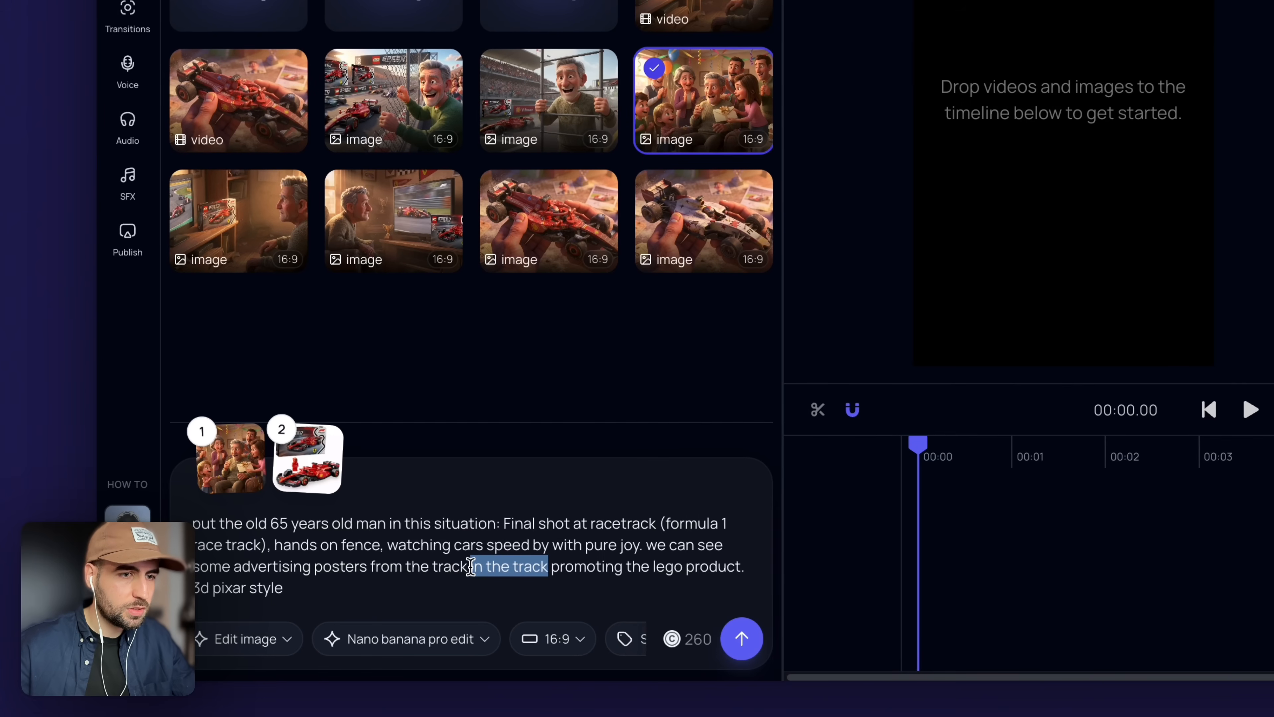
key(BackSpace)
key(BackSpace)
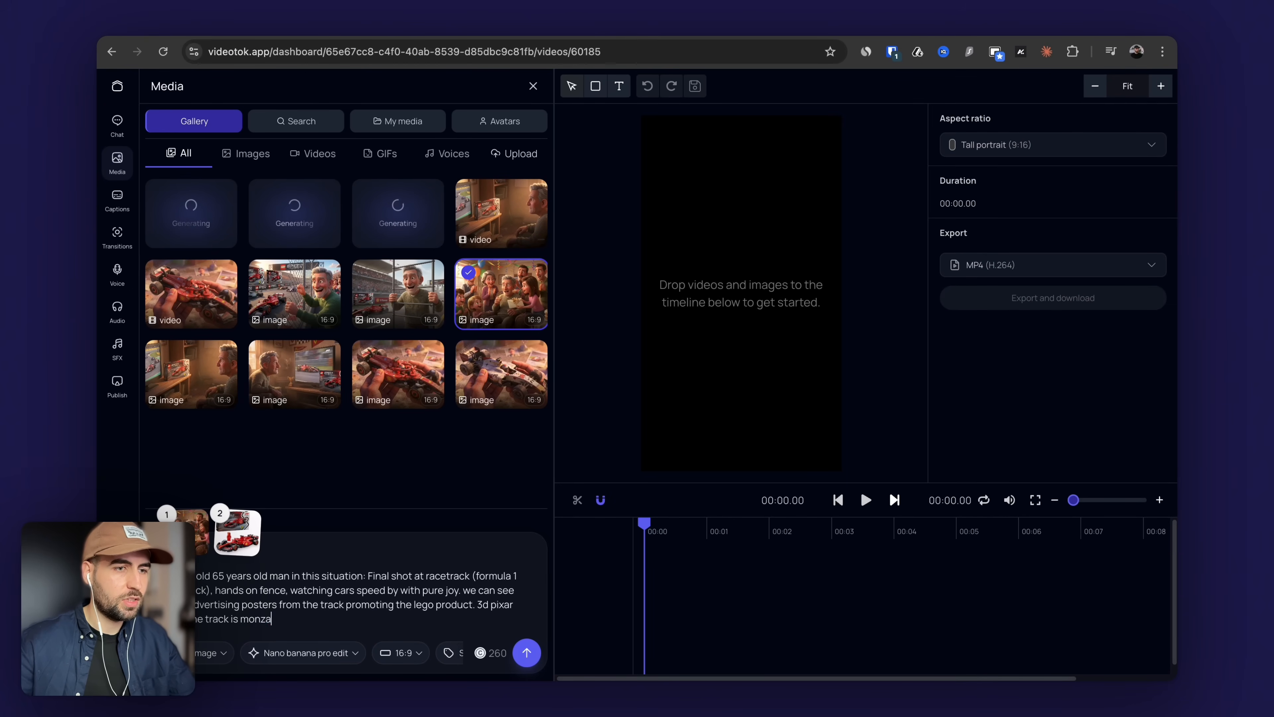
Generate the Monza racetrack image twice with the same prompt, family and LEGO references, and clear the remaining reference
key(ctrl+a)
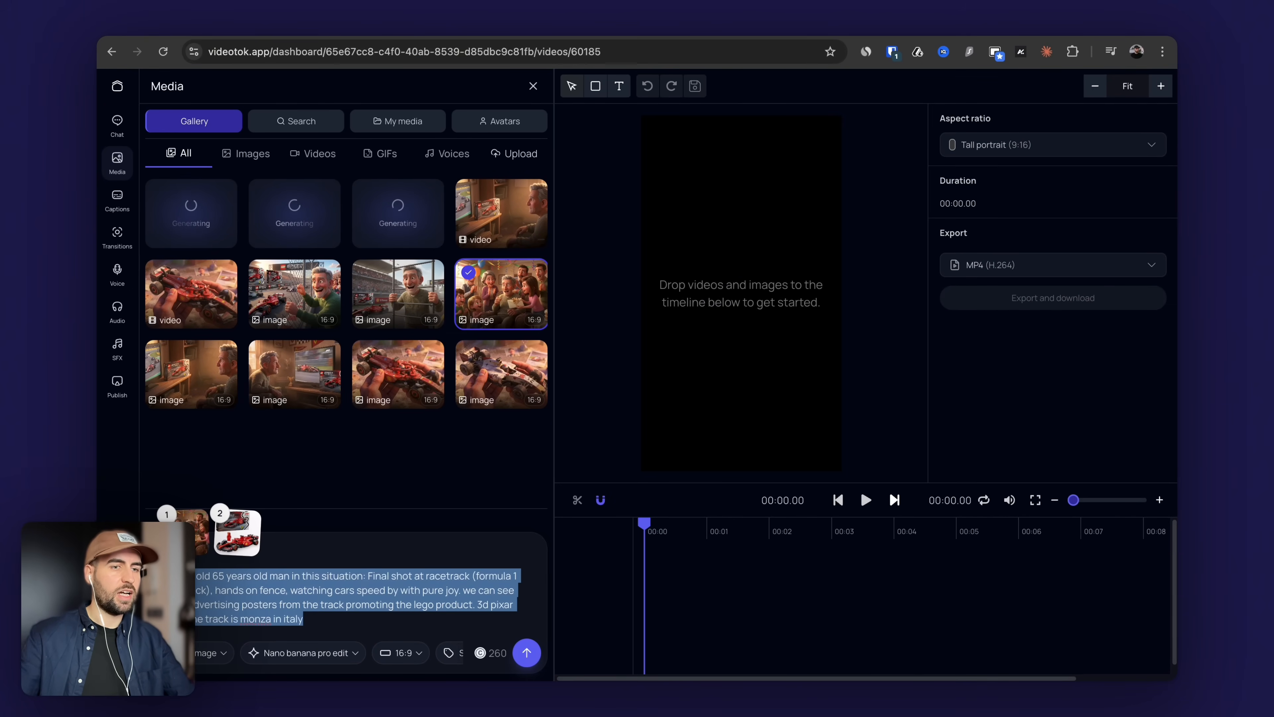
key(Return)
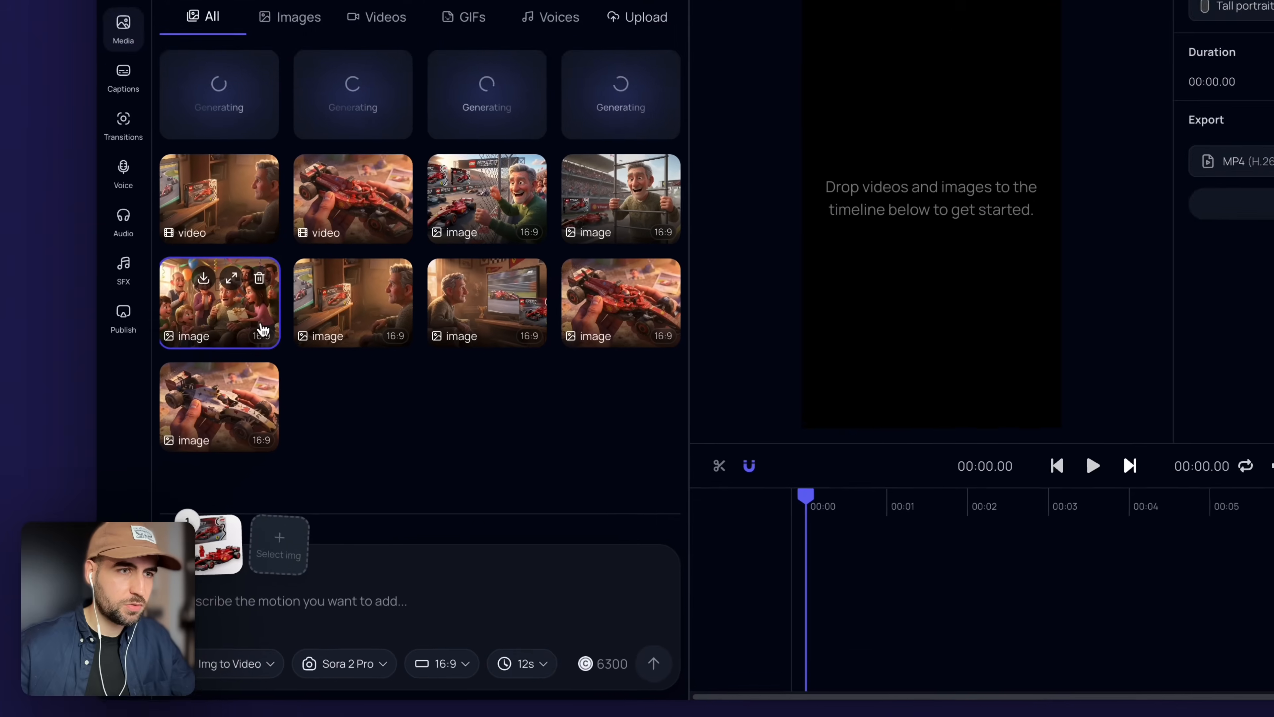
click(225, 394)
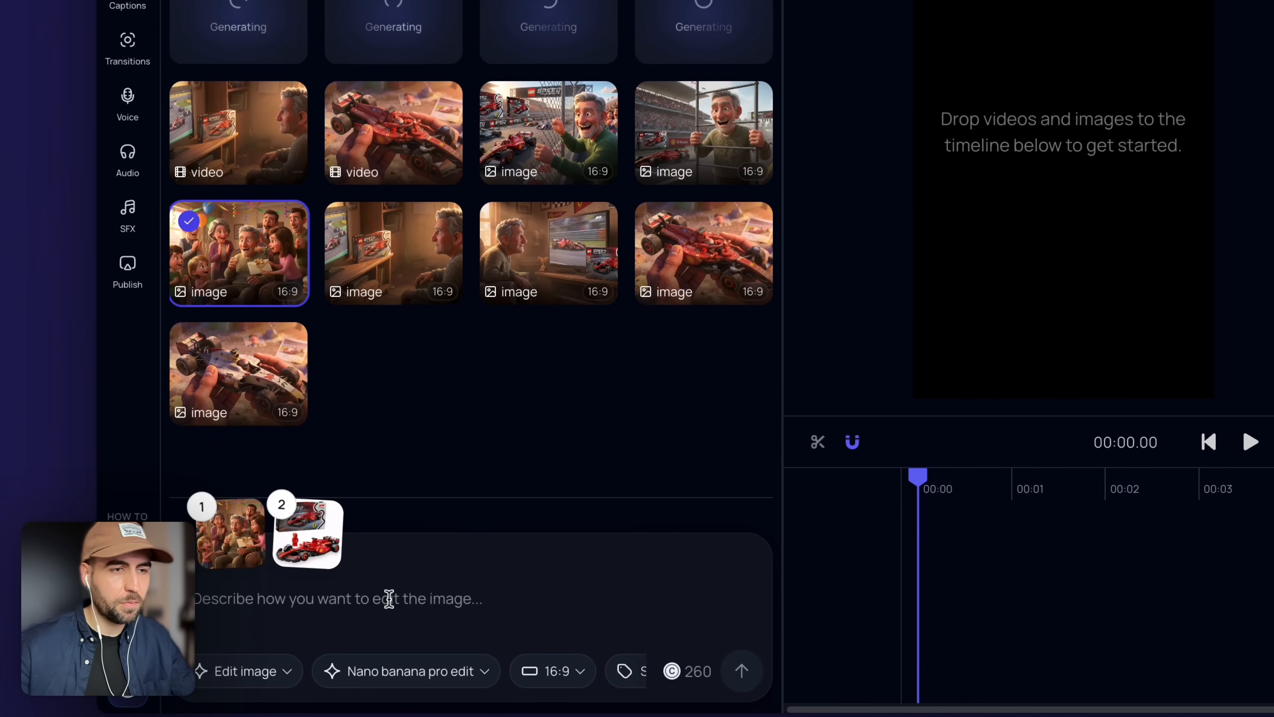
key(ctrl+v)
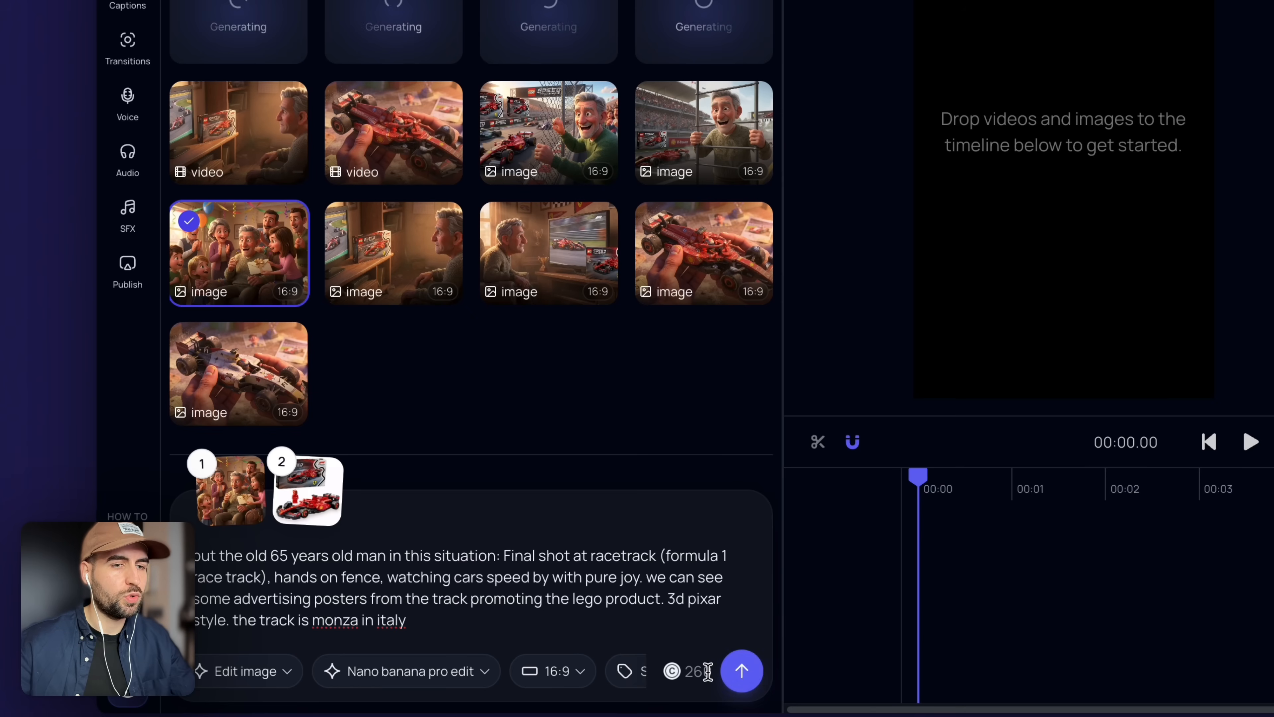
click(742, 671)
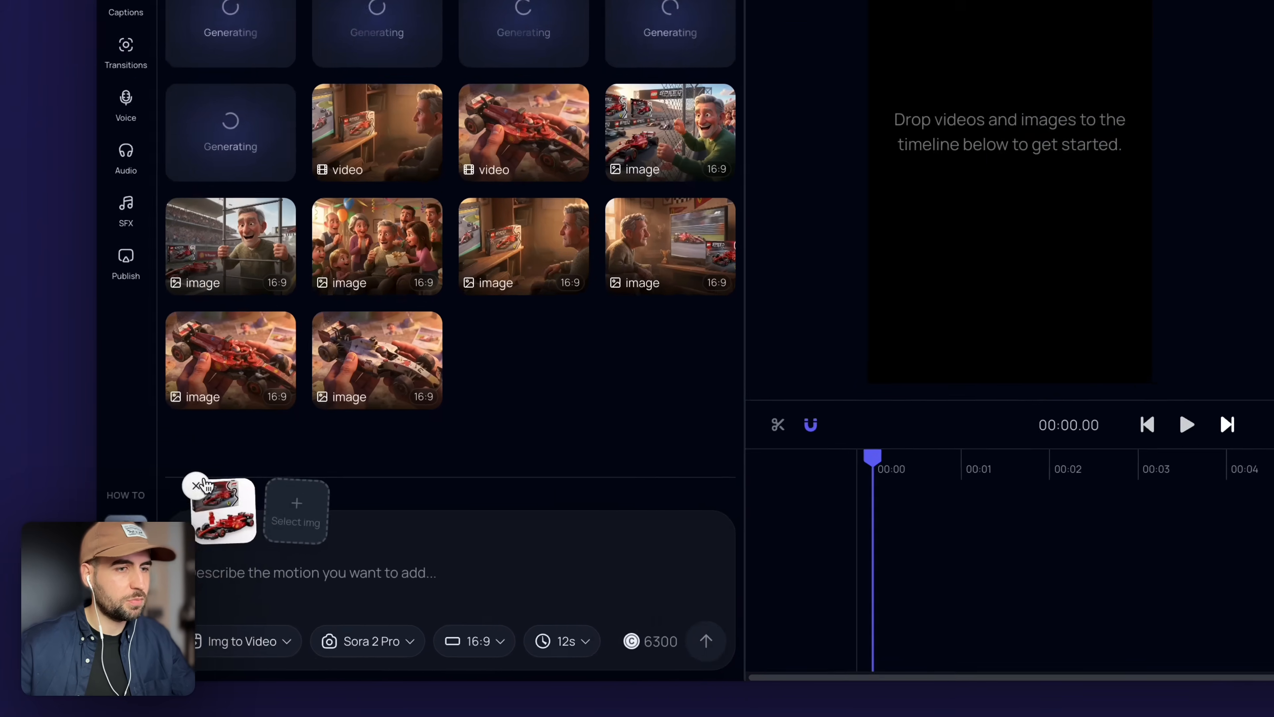
click(172, 541)
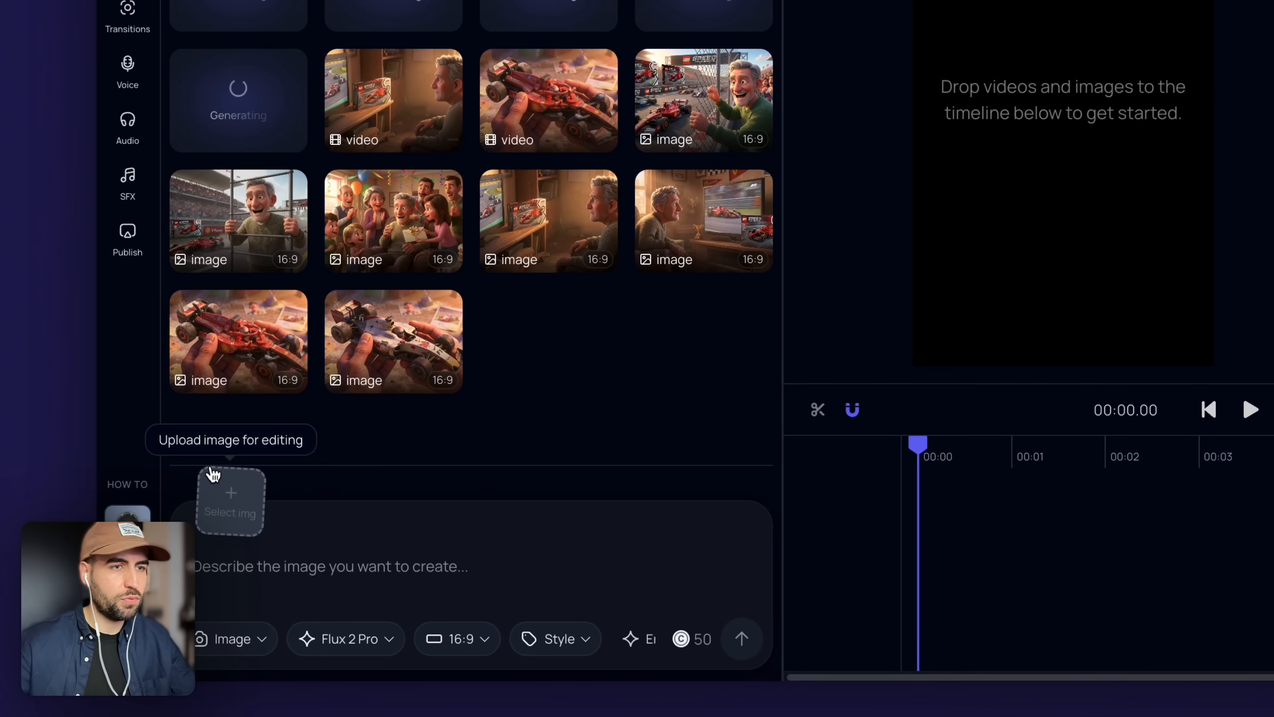
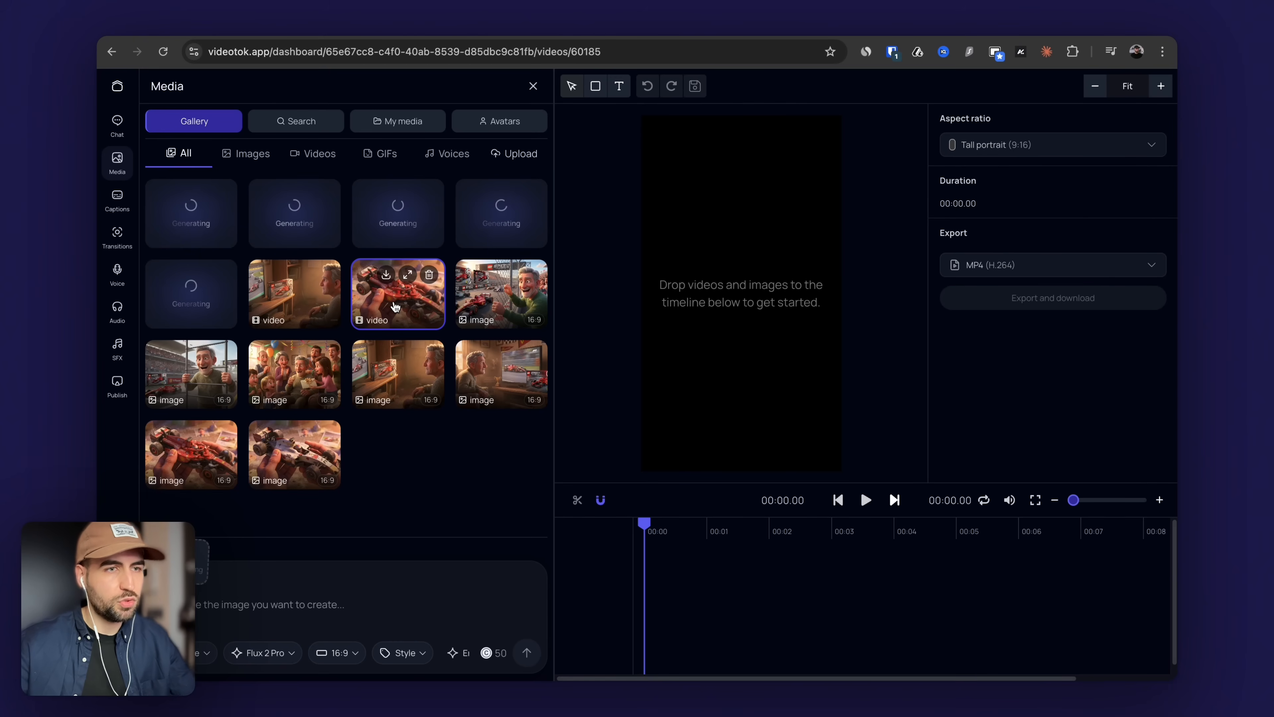
Play the generated LEGO car memory video in the enlarged preview with the sound volume raised, and close it
click(396, 306)
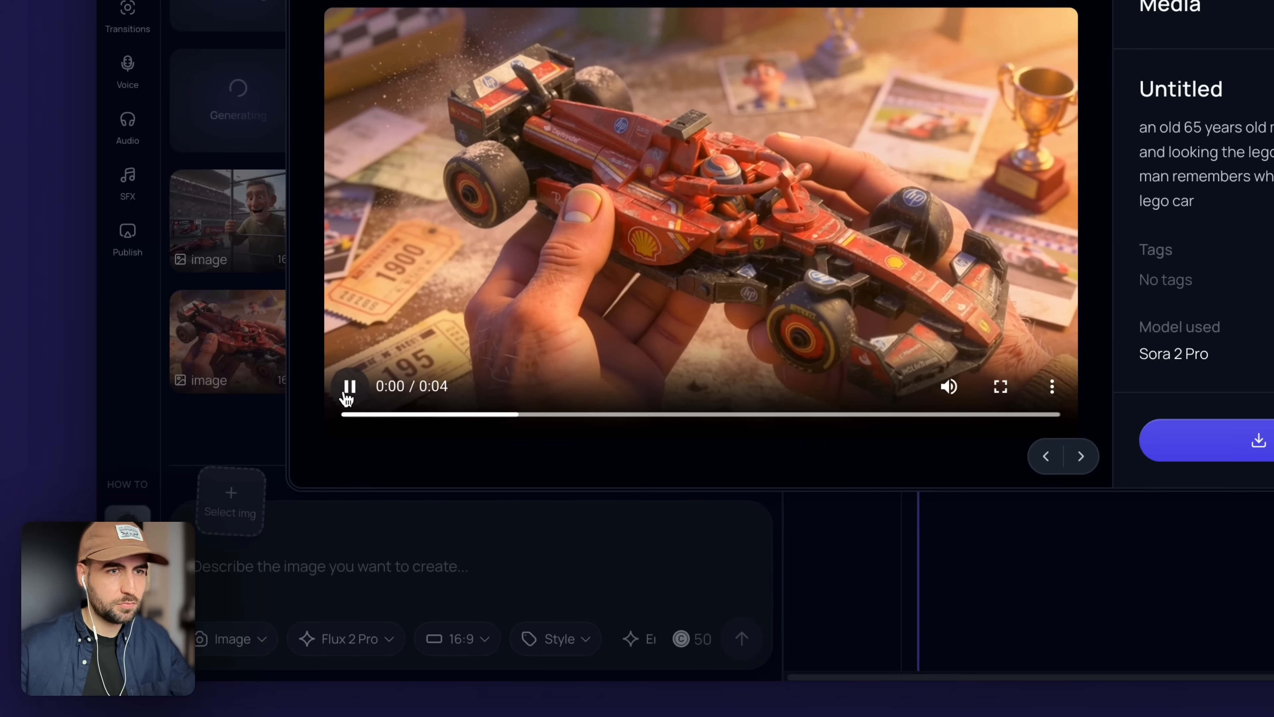
key(XF86AudioRaiseVolume)
key(XF86AudioRaiseVolume)
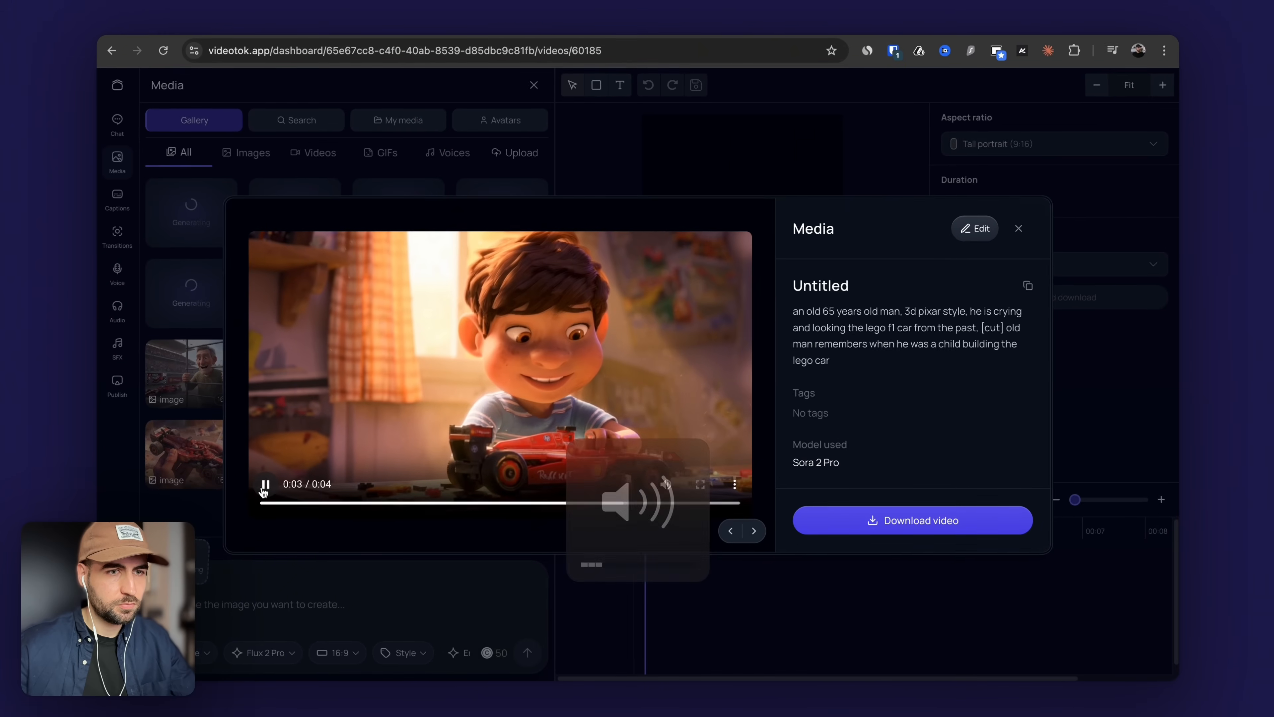
click(261, 561)
mouse_move(406, 275)
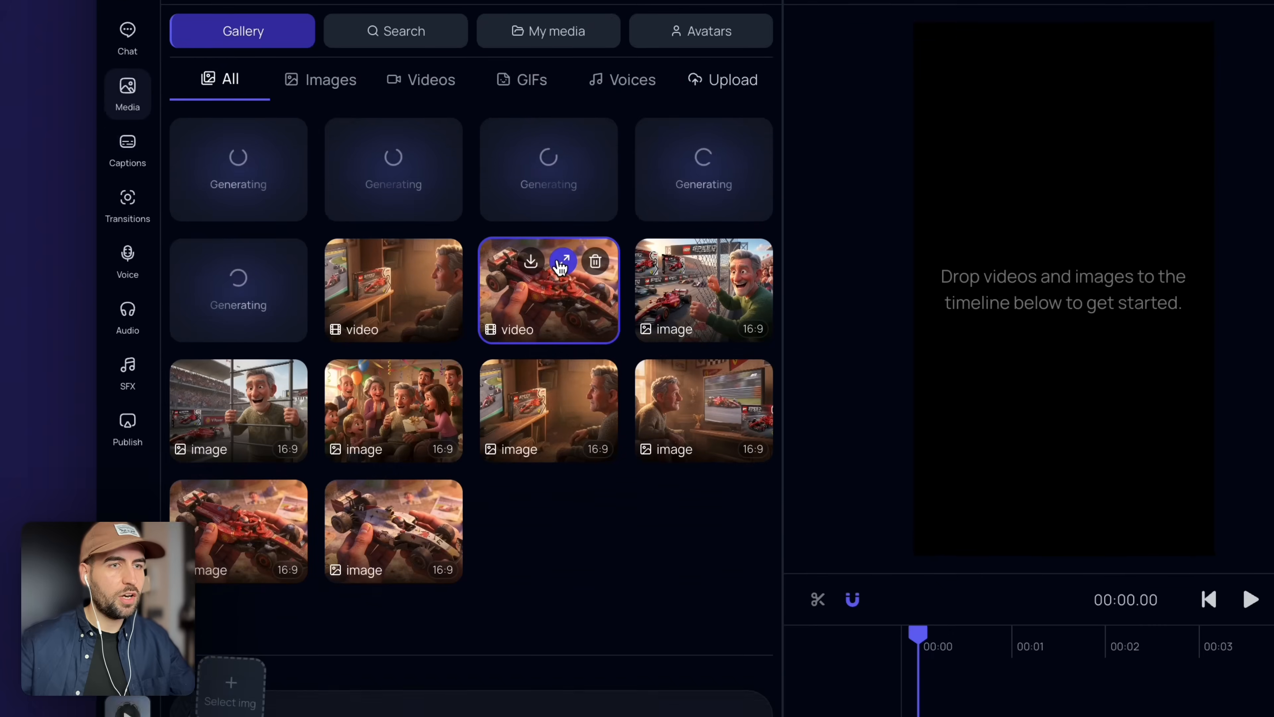
Copy the prompt of the generated LEGO F1 car memory video from its enlarged preview and close the preview
click(559, 263)
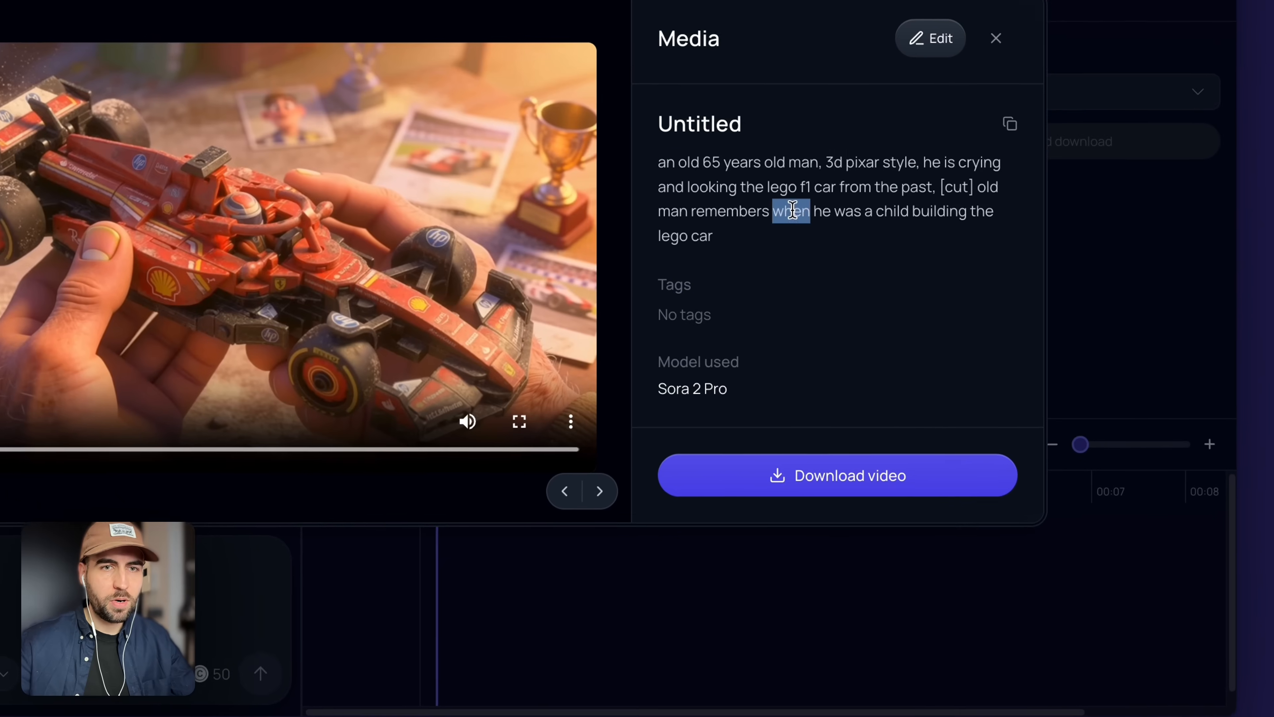
triple_click(790, 210)
key(ctrl+c)
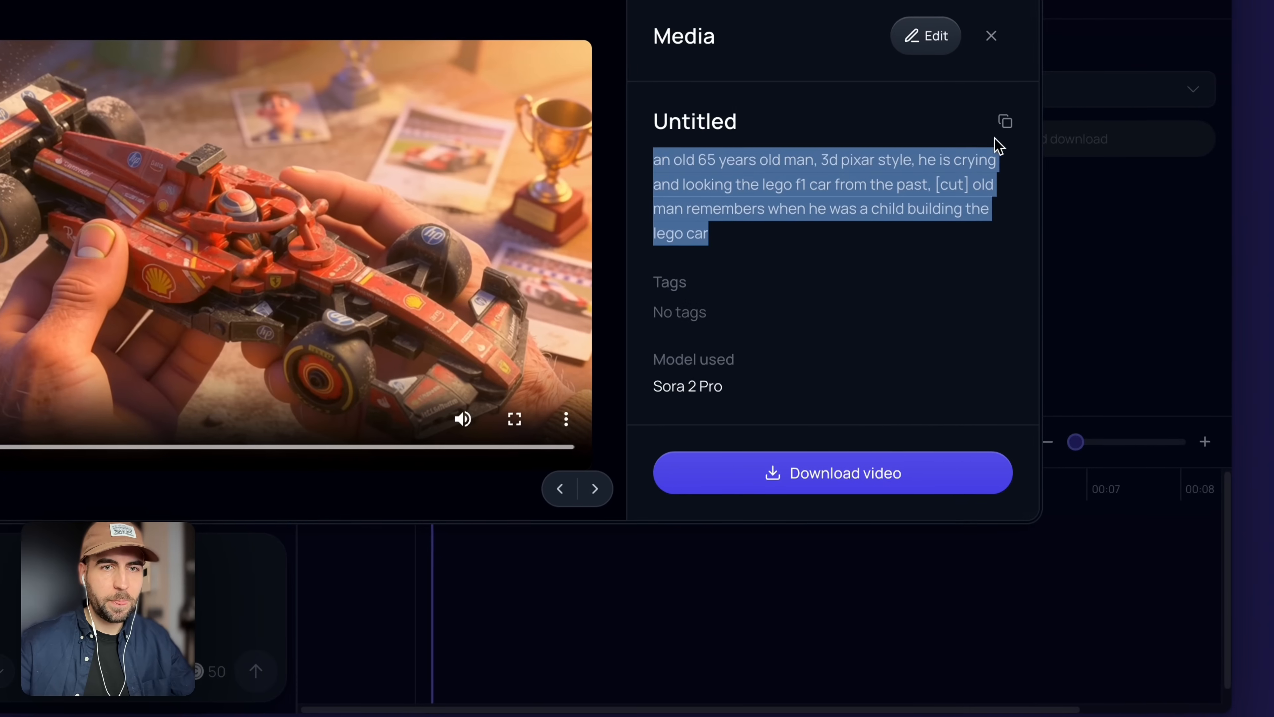
key(Escape)
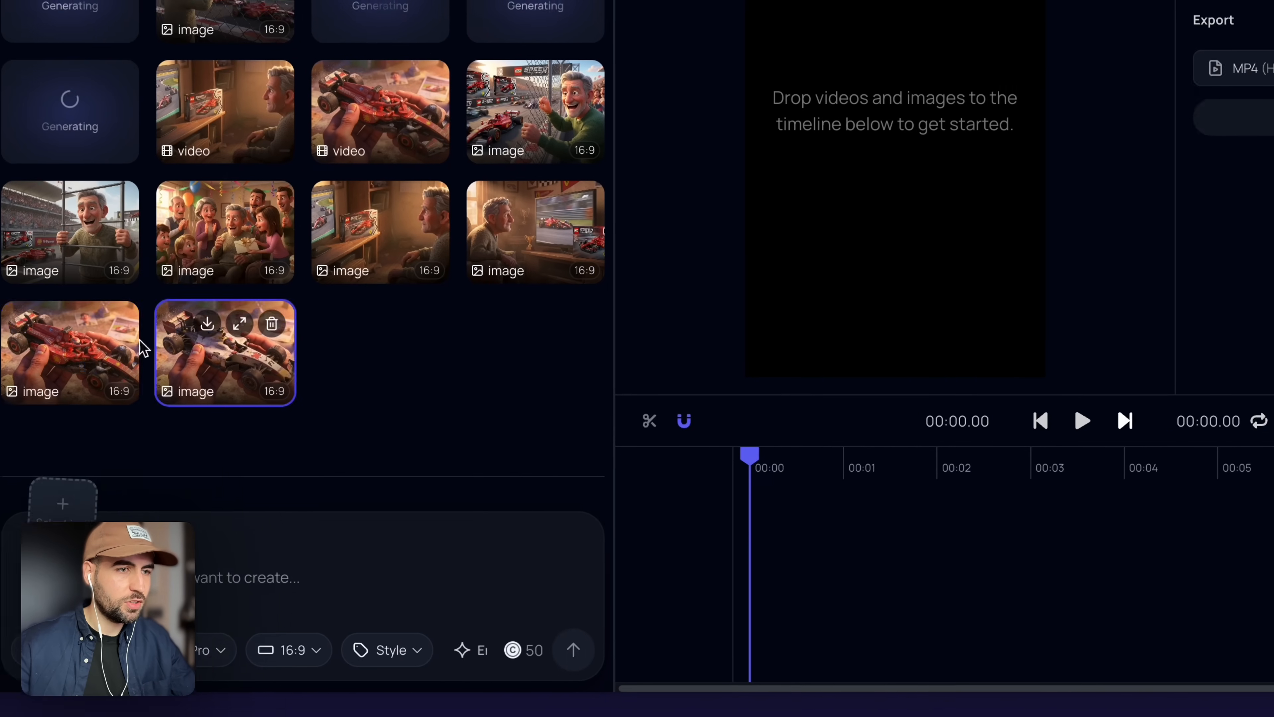
Generate an 8-second Sora 2 Pro video from the red LEGO car image using the copied prompt about the crying old man
click(82, 352)
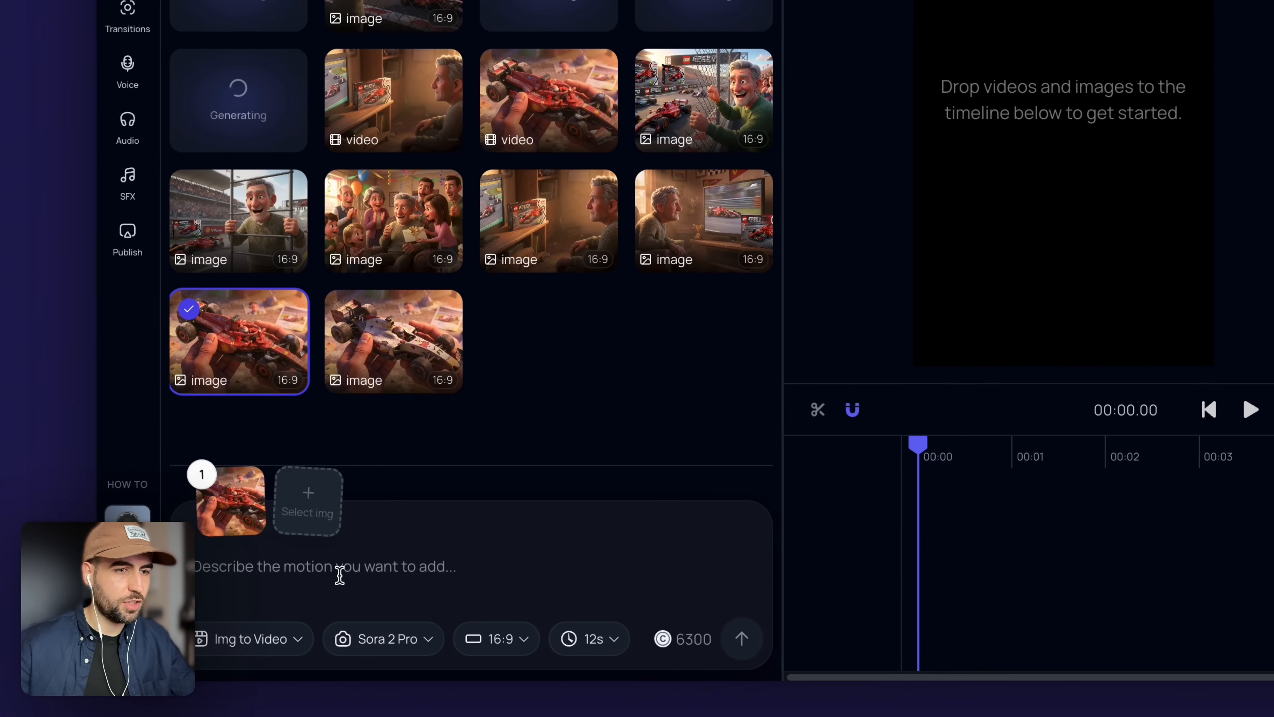
click(340, 575)
key(ctrl+v)
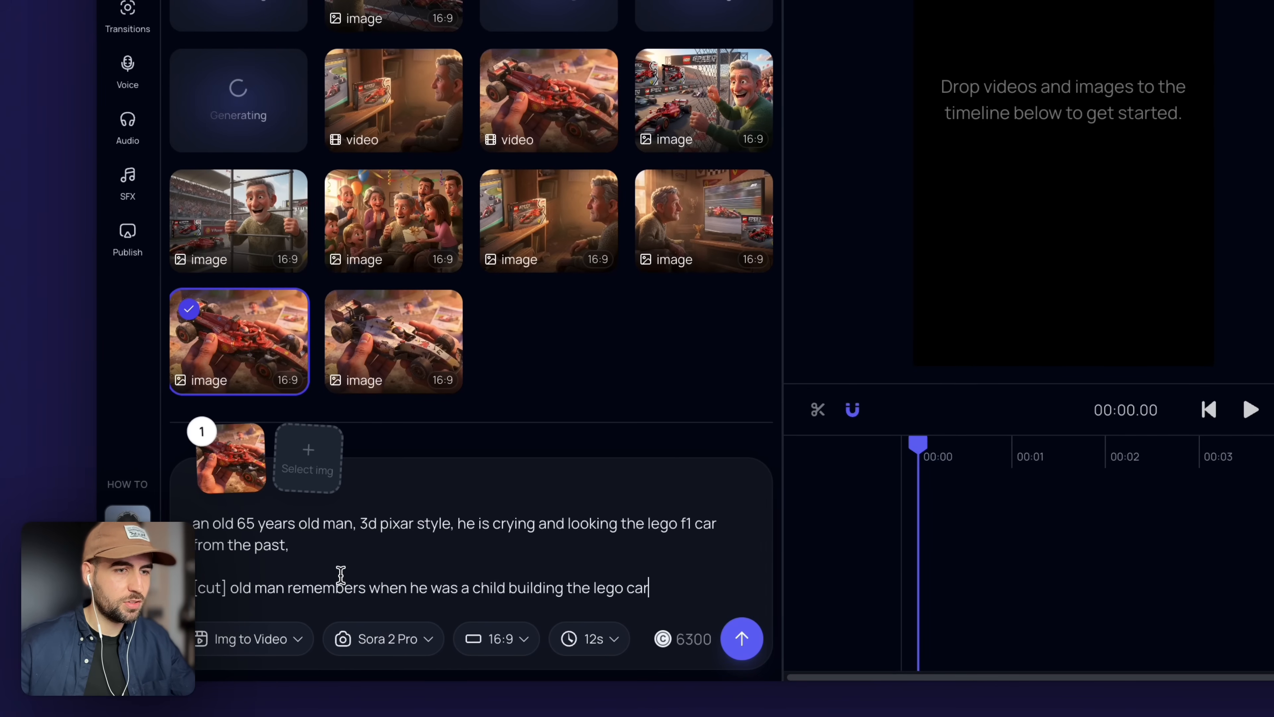
click(579, 647)
click(600, 556)
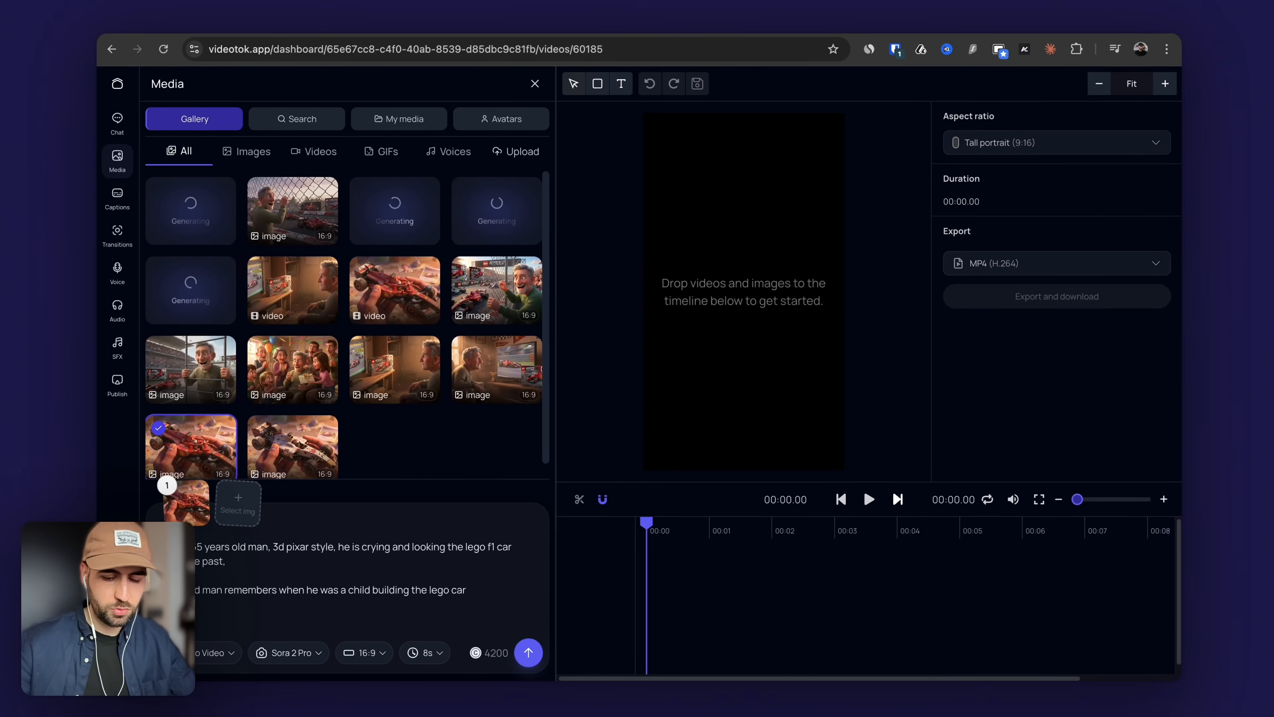
key(BackSpace)
key(BackSpace)
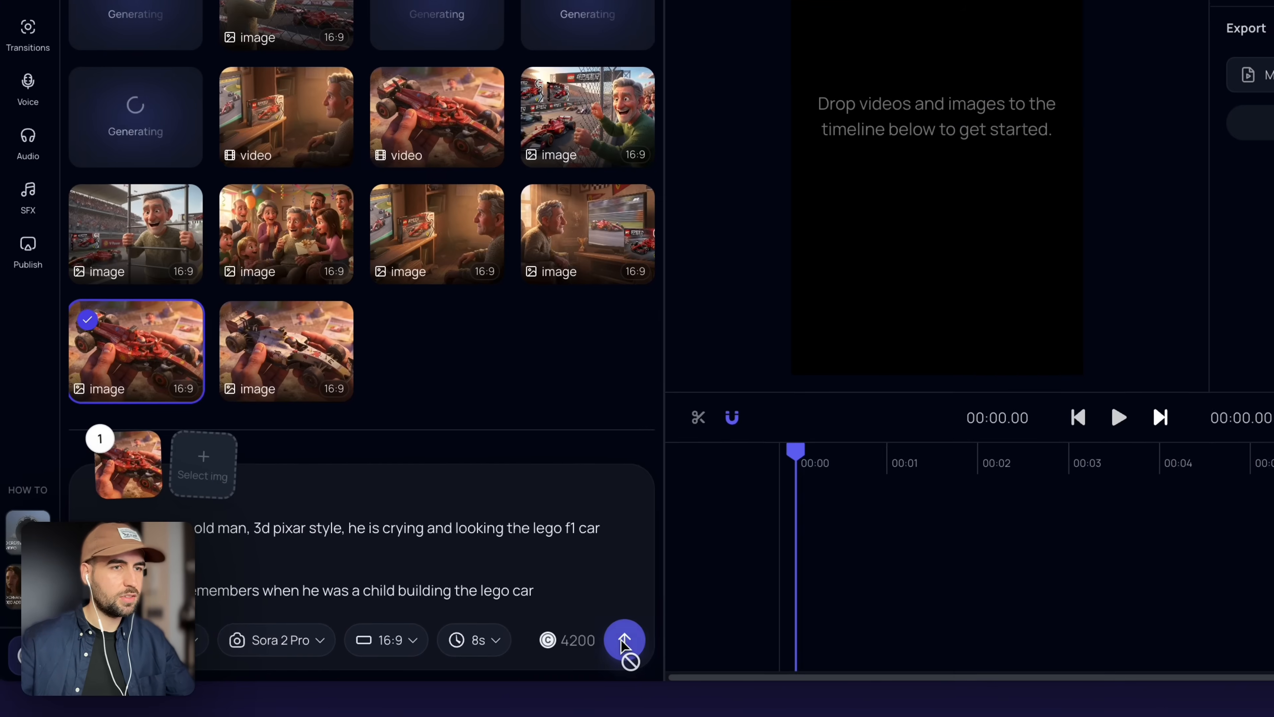
click(526, 653)
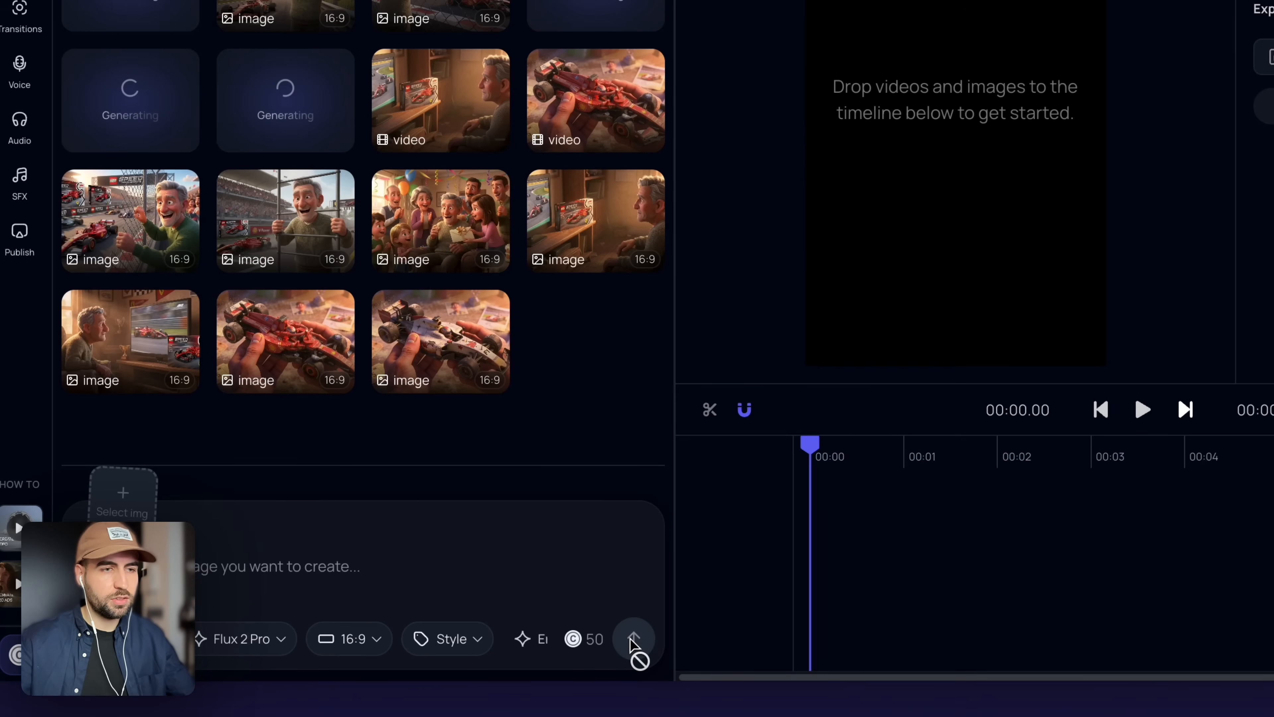
Set the project's aspect ratio to Wide landscape (16:9) and place the LEGO car video at the start of the timeline
drag(577, 107, 926, 530)
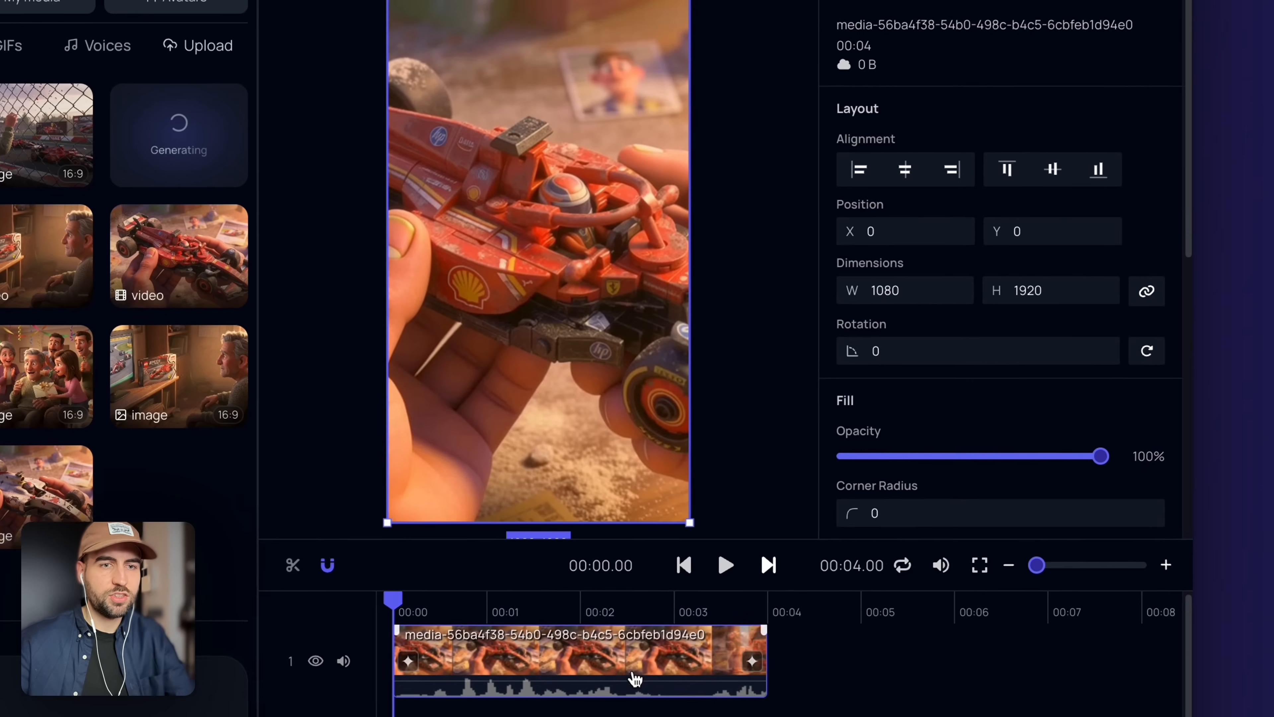
key(Delete)
click(934, 39)
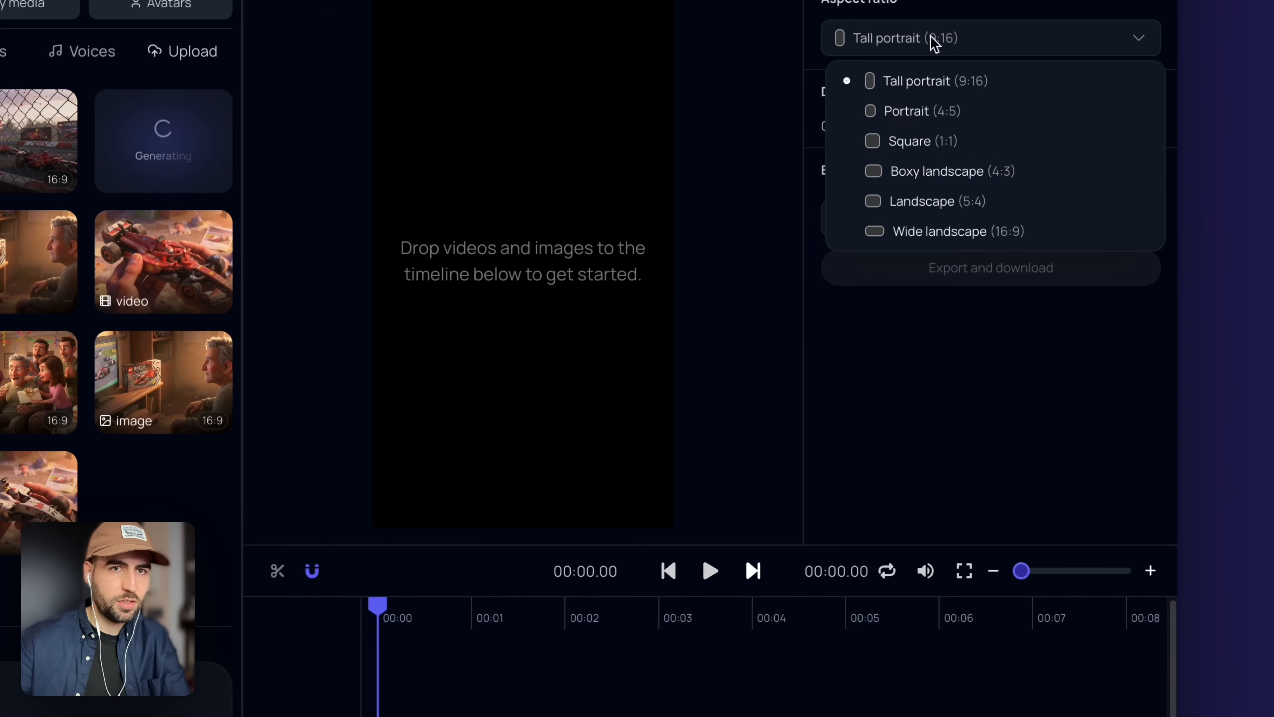
click(942, 231)
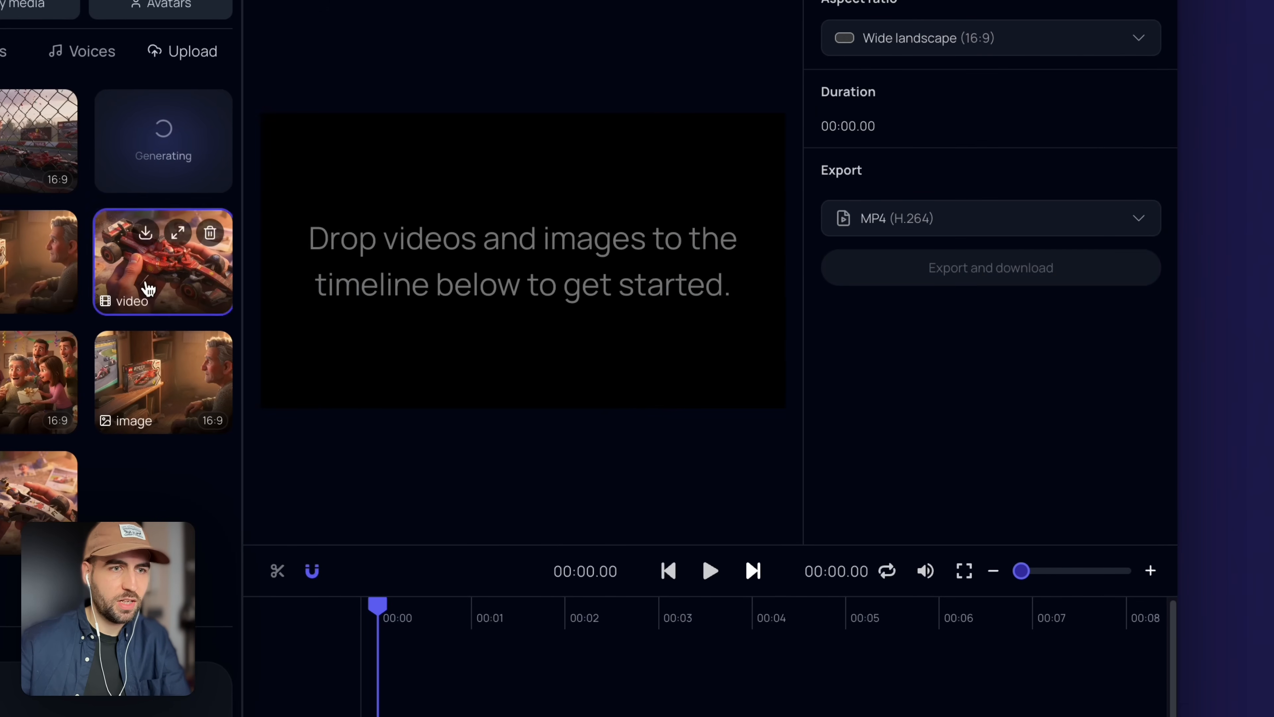
drag(161, 251, 386, 636)
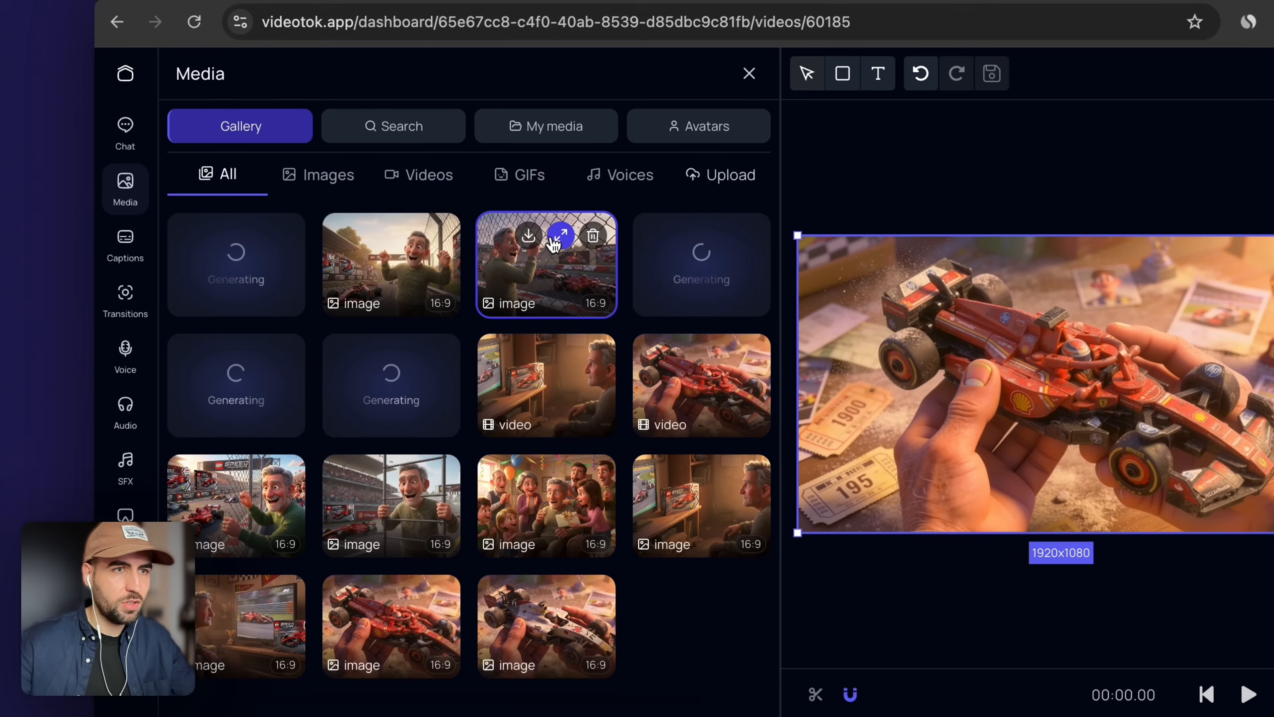
Copy the prompt of the Monza fence image and paste it as the new prompt with the family party image as reference
click(300, 224)
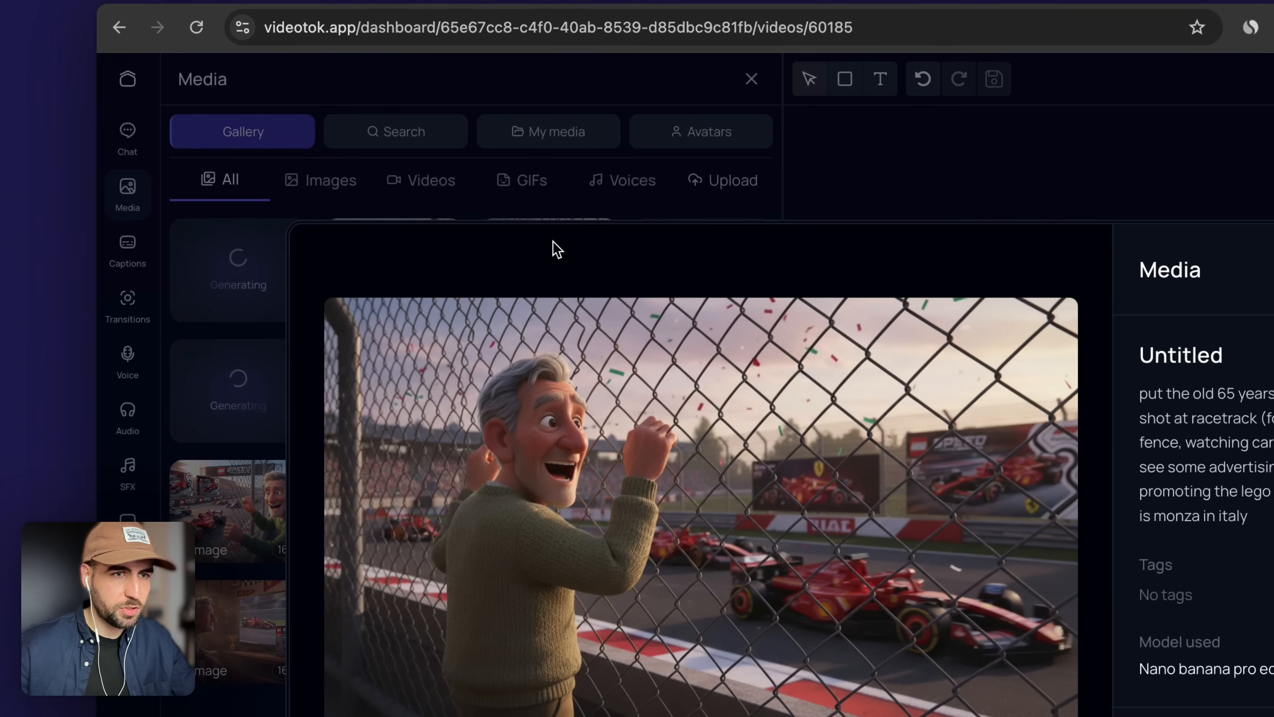
key(Right)
key(Right)
key(Right)
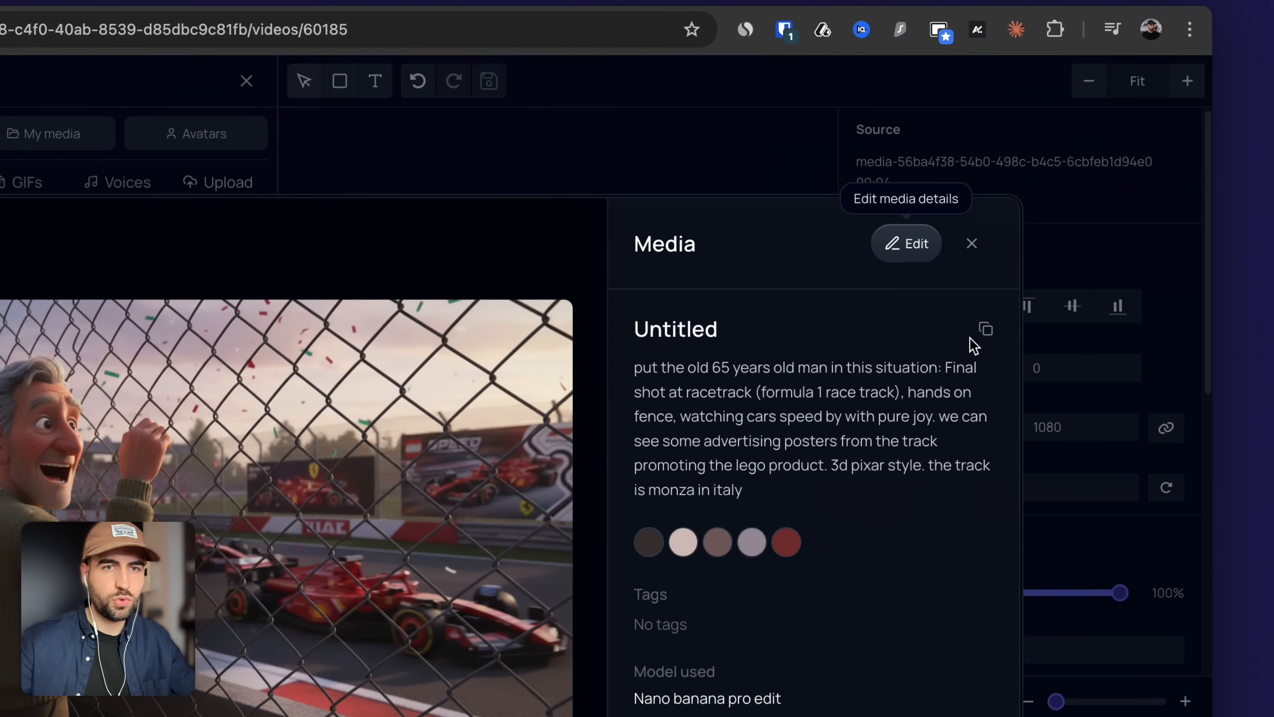
click(1026, 251)
key(Escape)
click(372, 506)
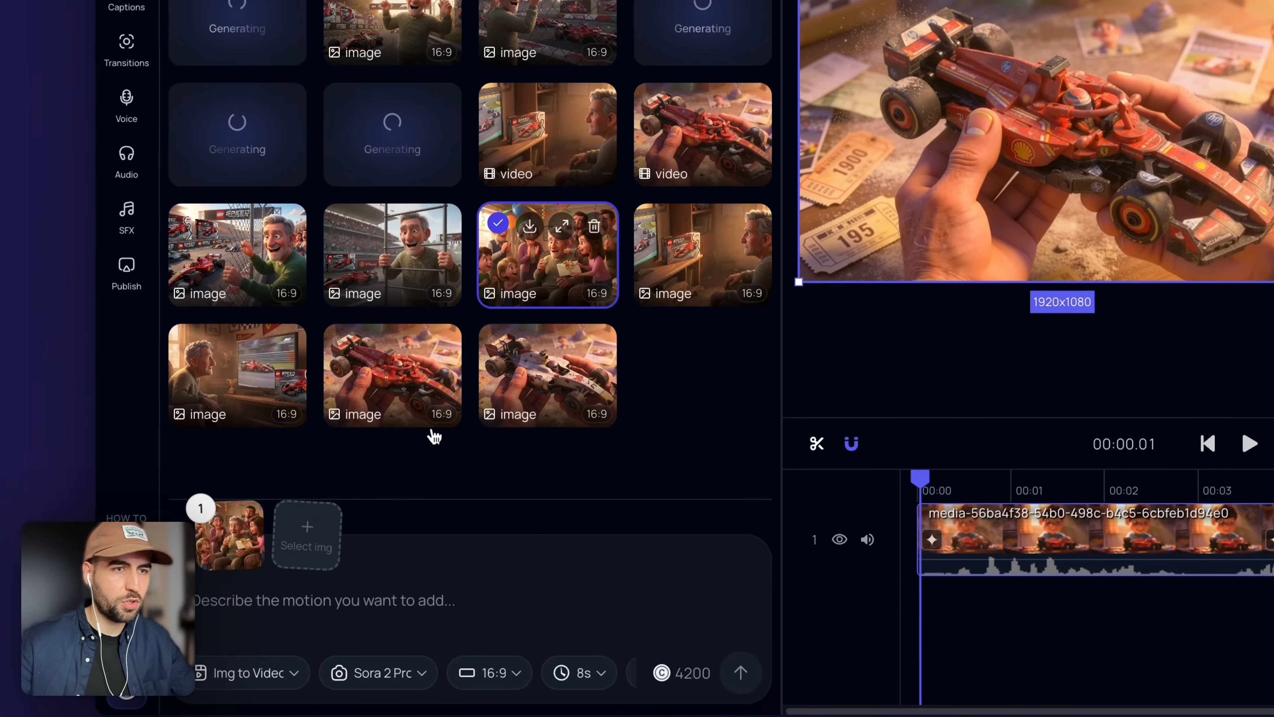
click(370, 601)
key(ctrl+v)
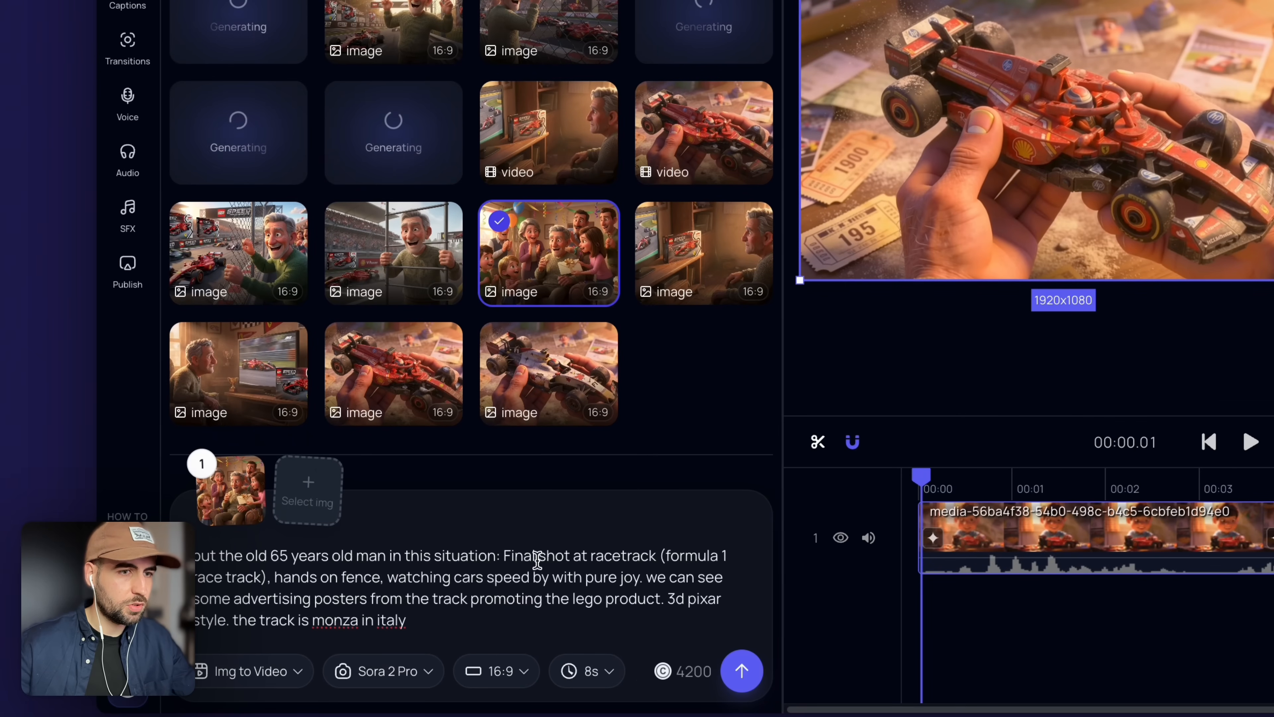
Rewrite the prompt's scene as "in a formula 1 race track, he is in the stands" and remove "hands on fence"
drag(662, 558, 404, 556)
text(a formula 1 race track, he is hands on fence,)
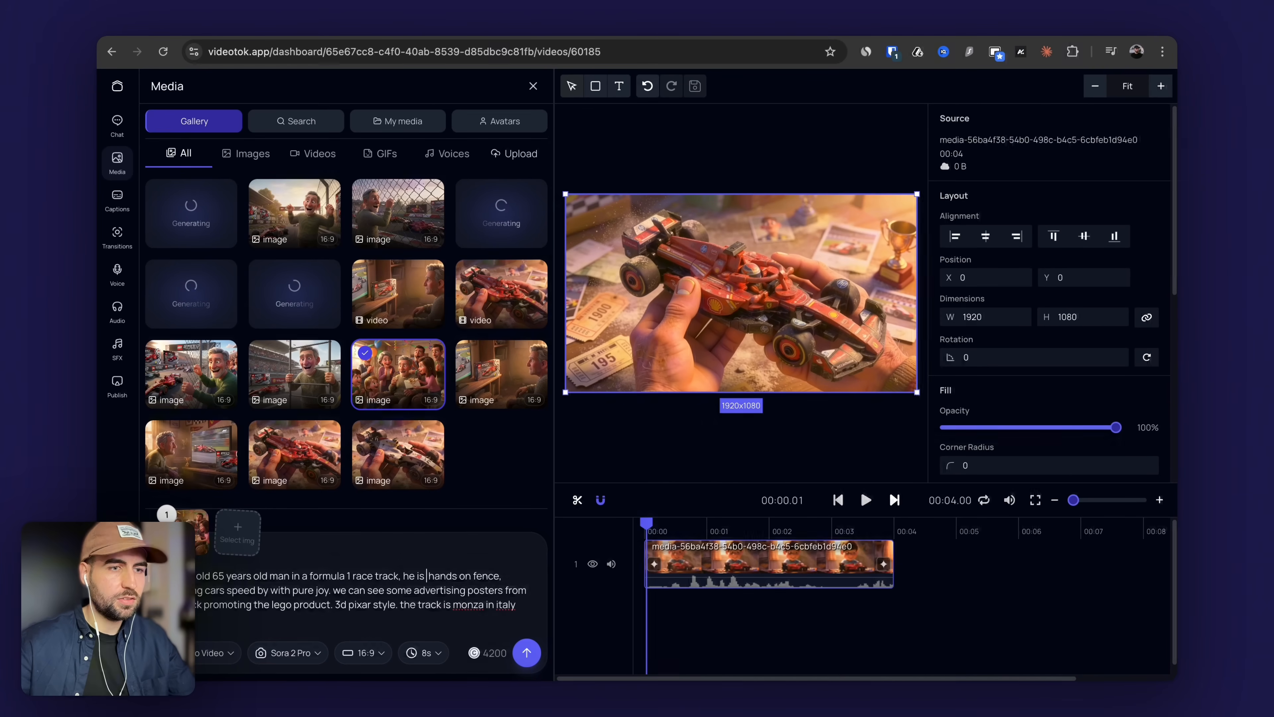
text(he s)
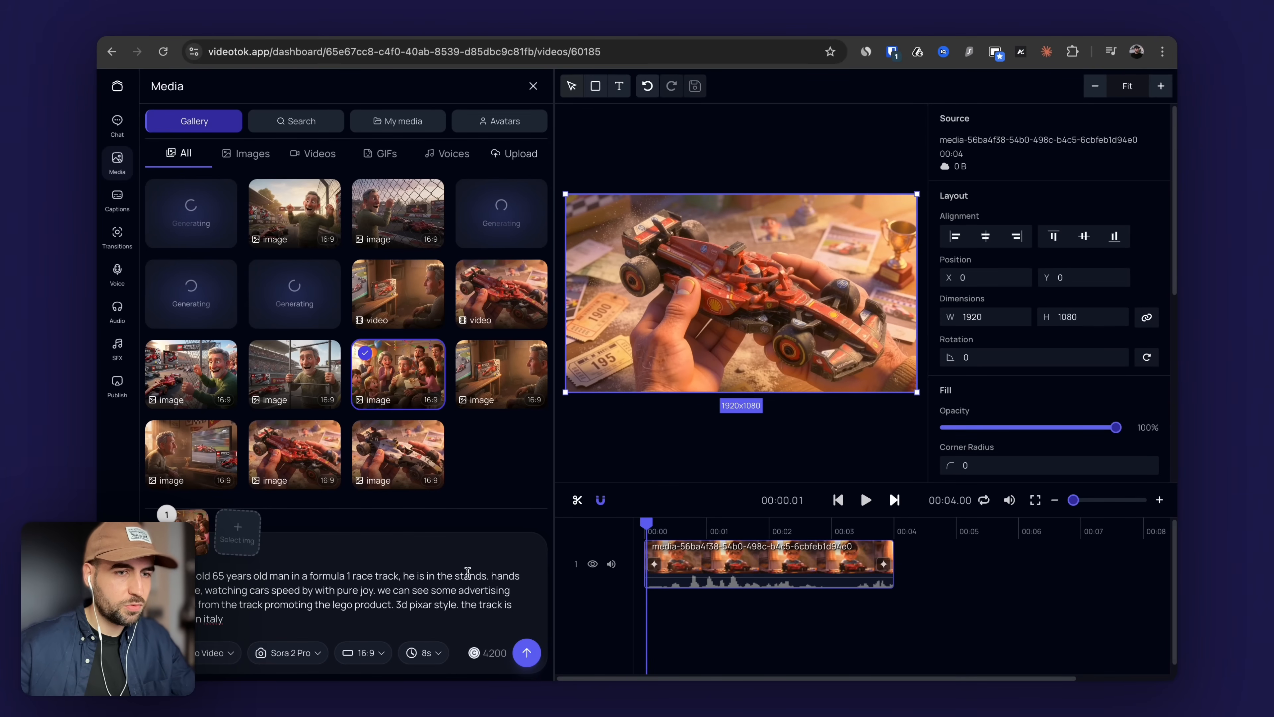
text(tands.)
double_click(503, 575)
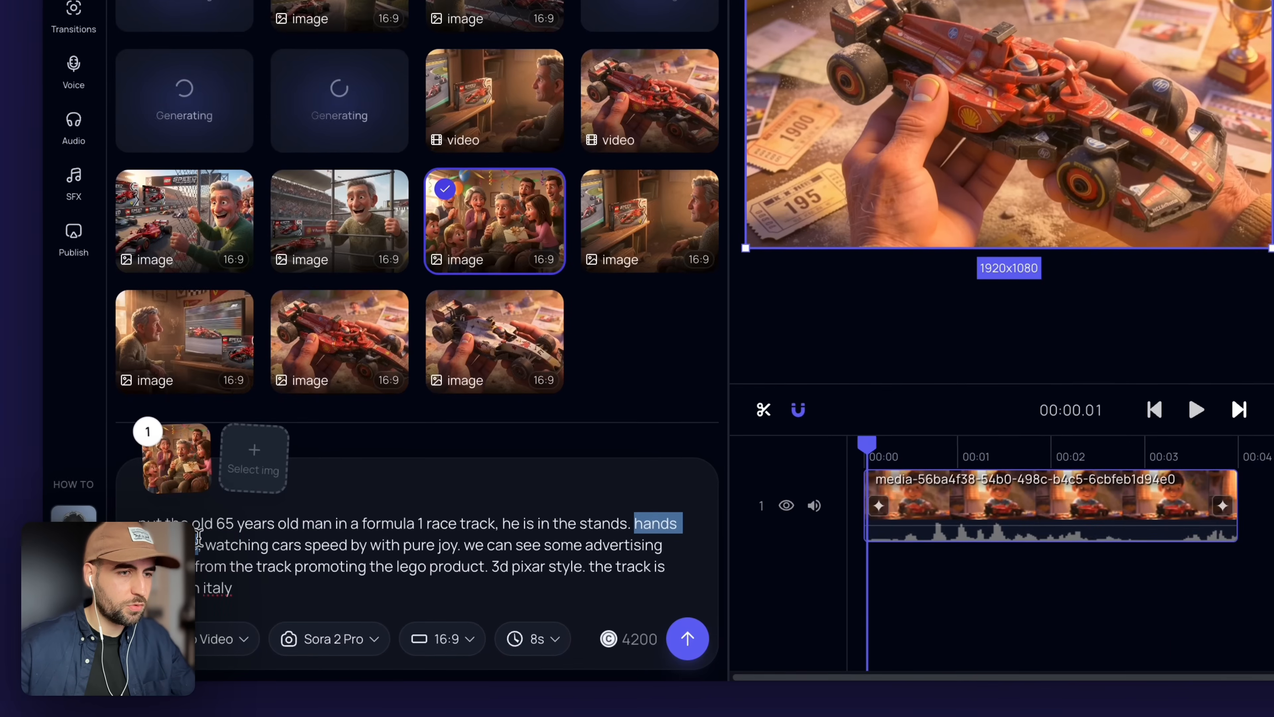
key(BackSpace)
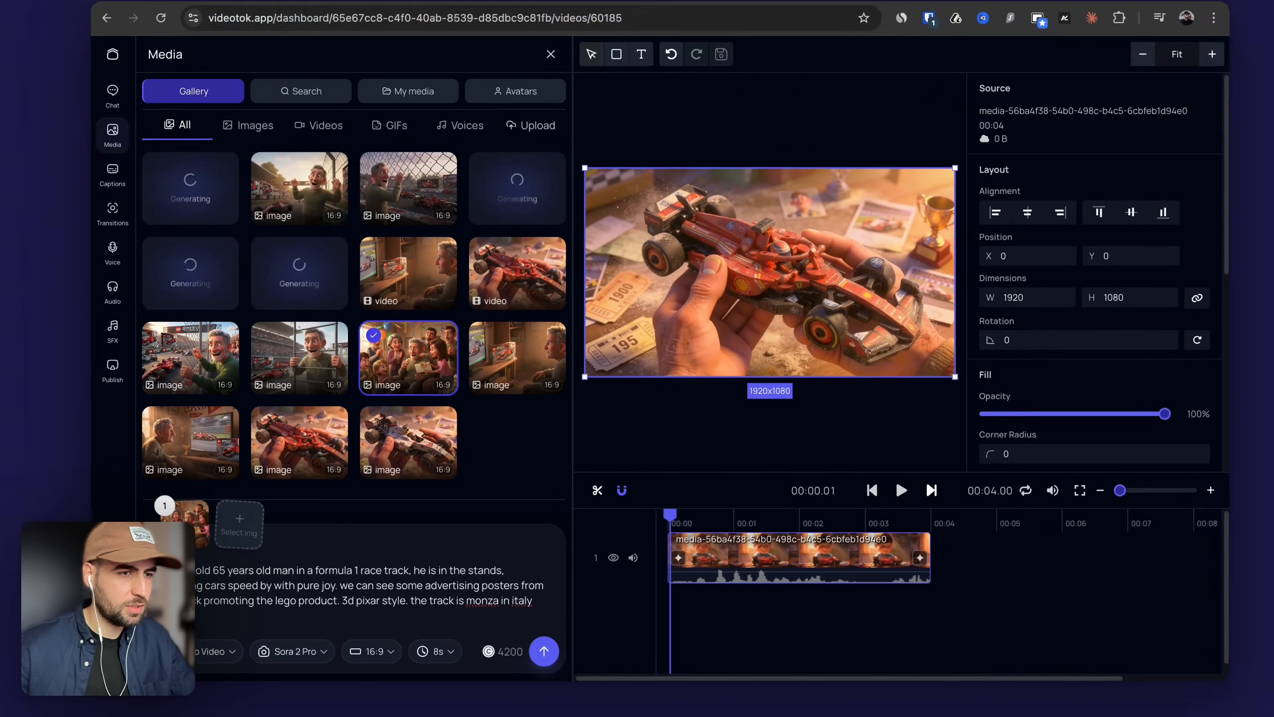
Replace "the stands" in the prompt with "the paddock club watching the race"
click(671, 567)
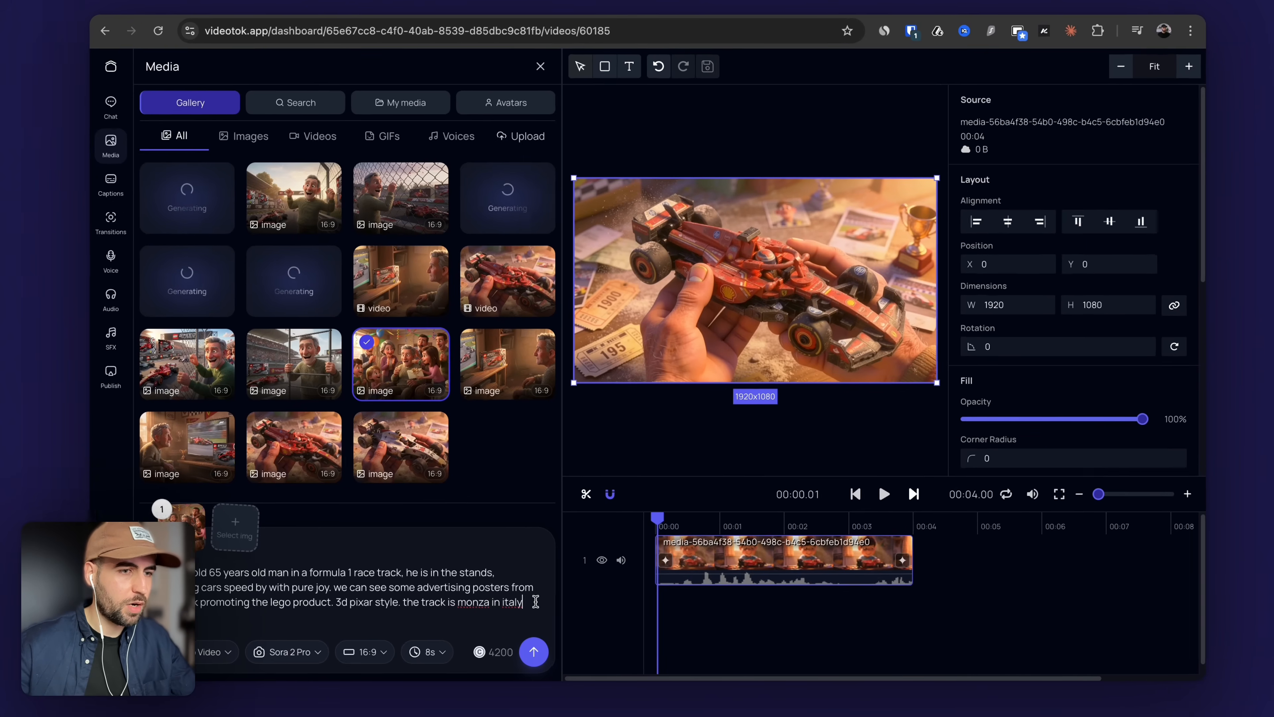
mouse_move(528, 603)
mouse_down()
mouse_move(509, 575)
mouse_move(535, 603)
mouse_up()
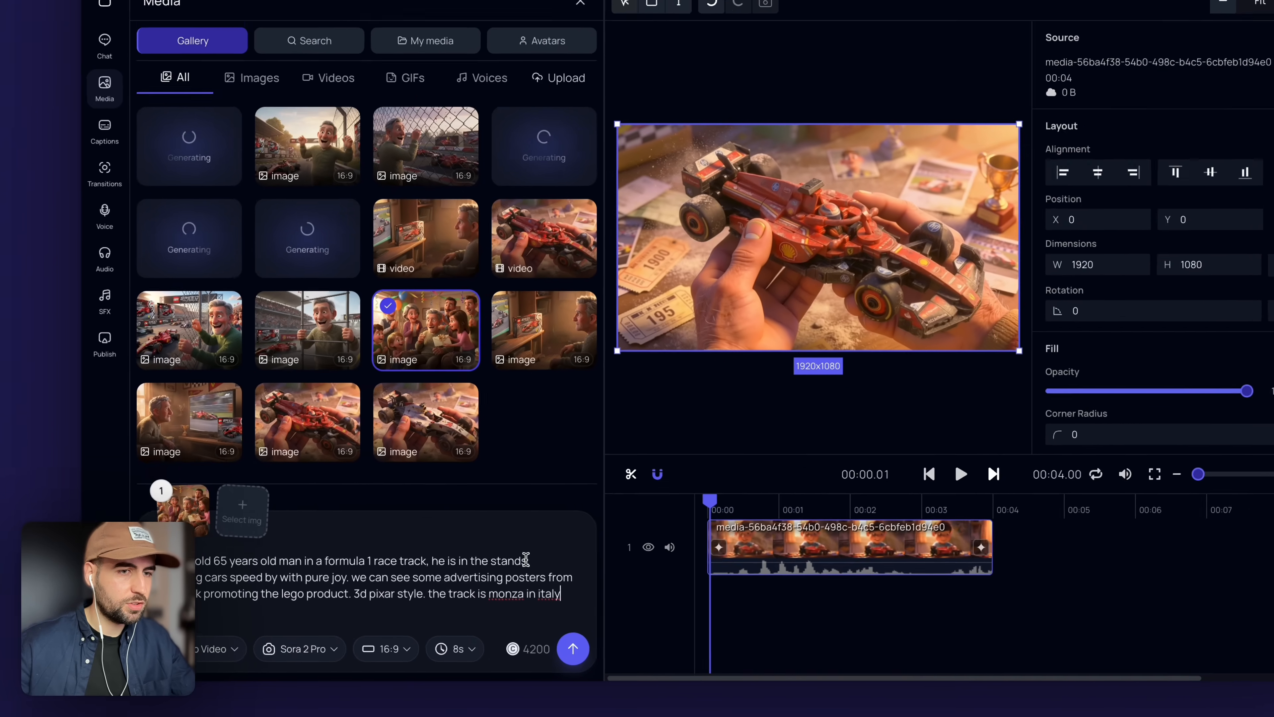
drag(487, 575, 433, 576)
text(the paddock club g the watching cars speed by with pure)
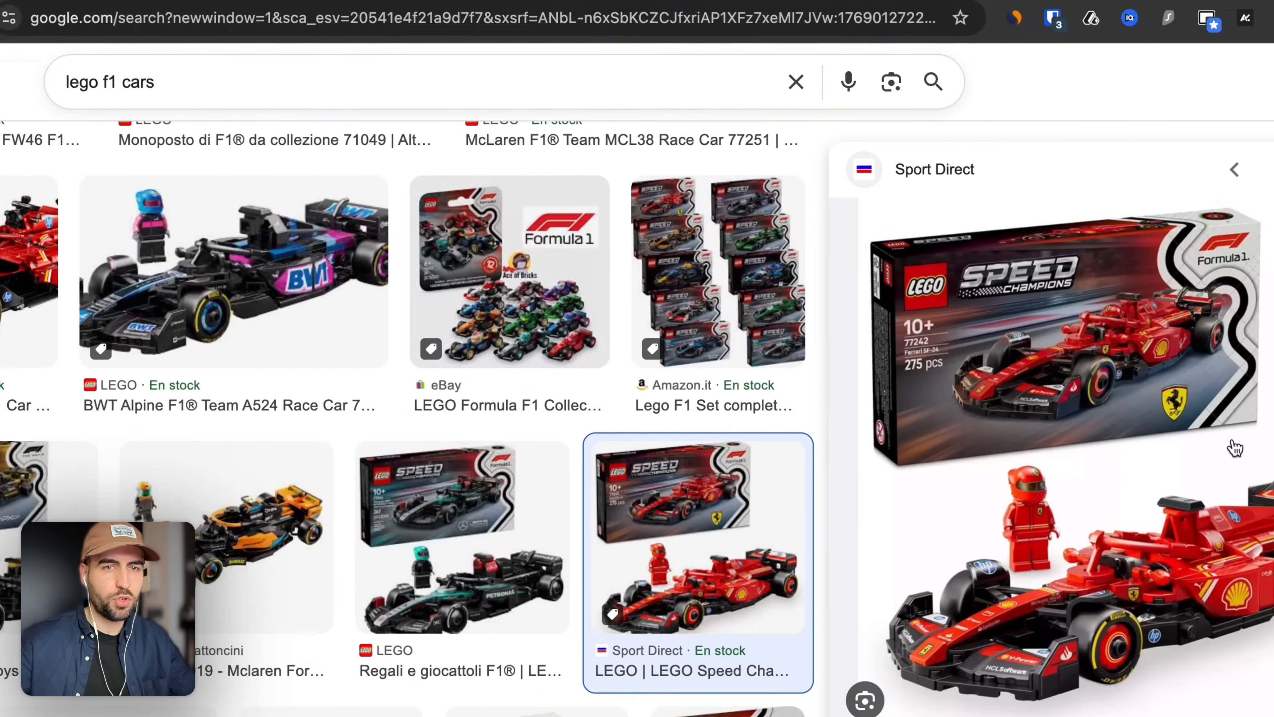
Add the LEGO Speed Champions Ferrari picture from Google Images as the second reference and generate the 16:9 paddock club image with Nano banana pro edit
right_click(577, 394)
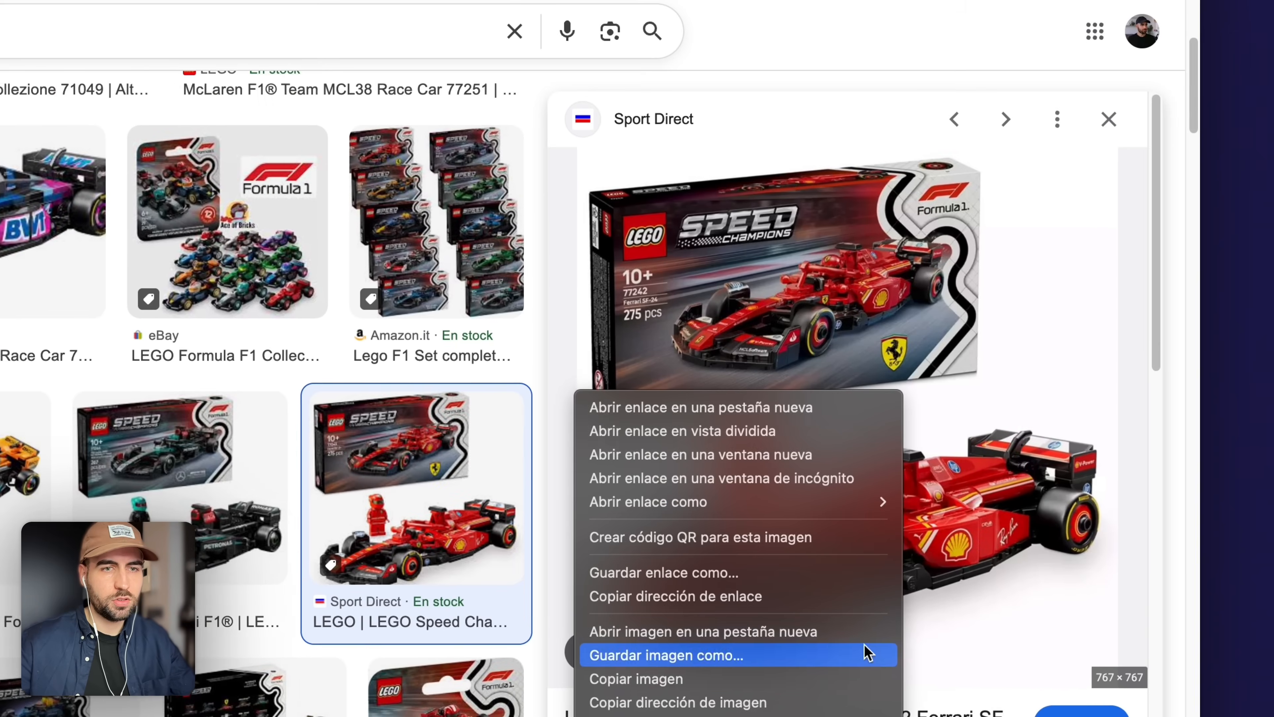
click(863, 643)
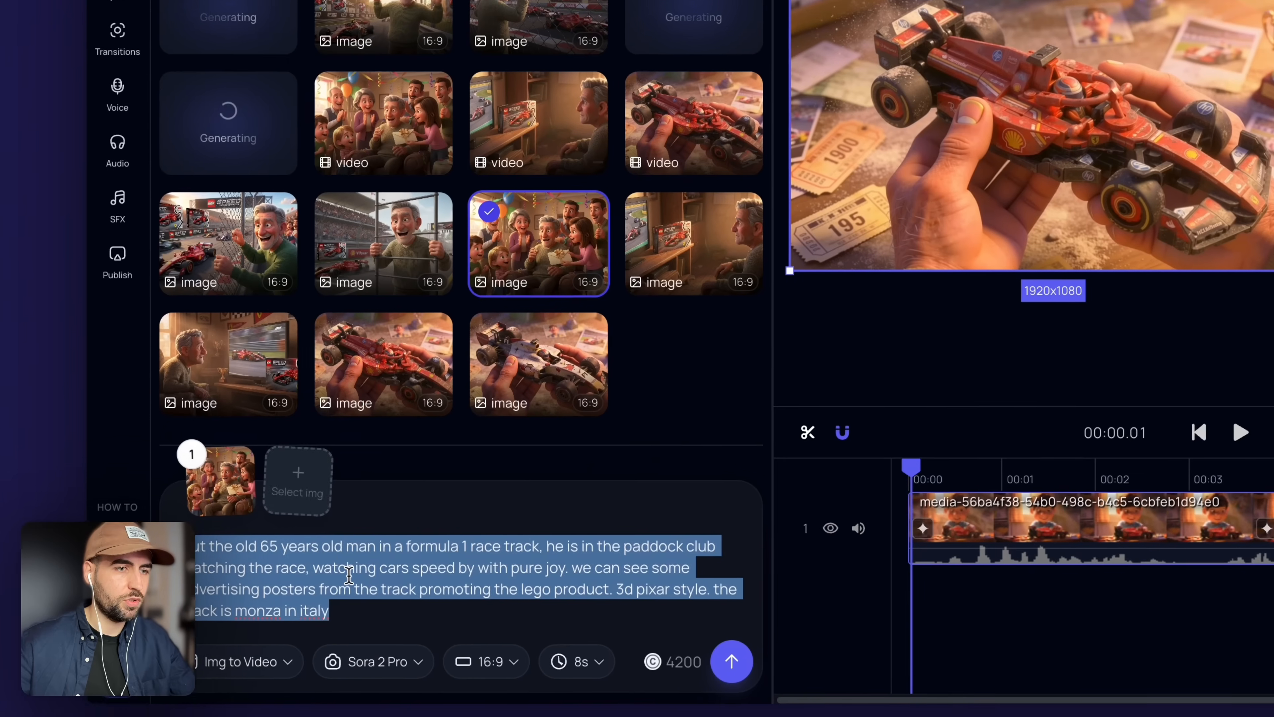
key(super+v)
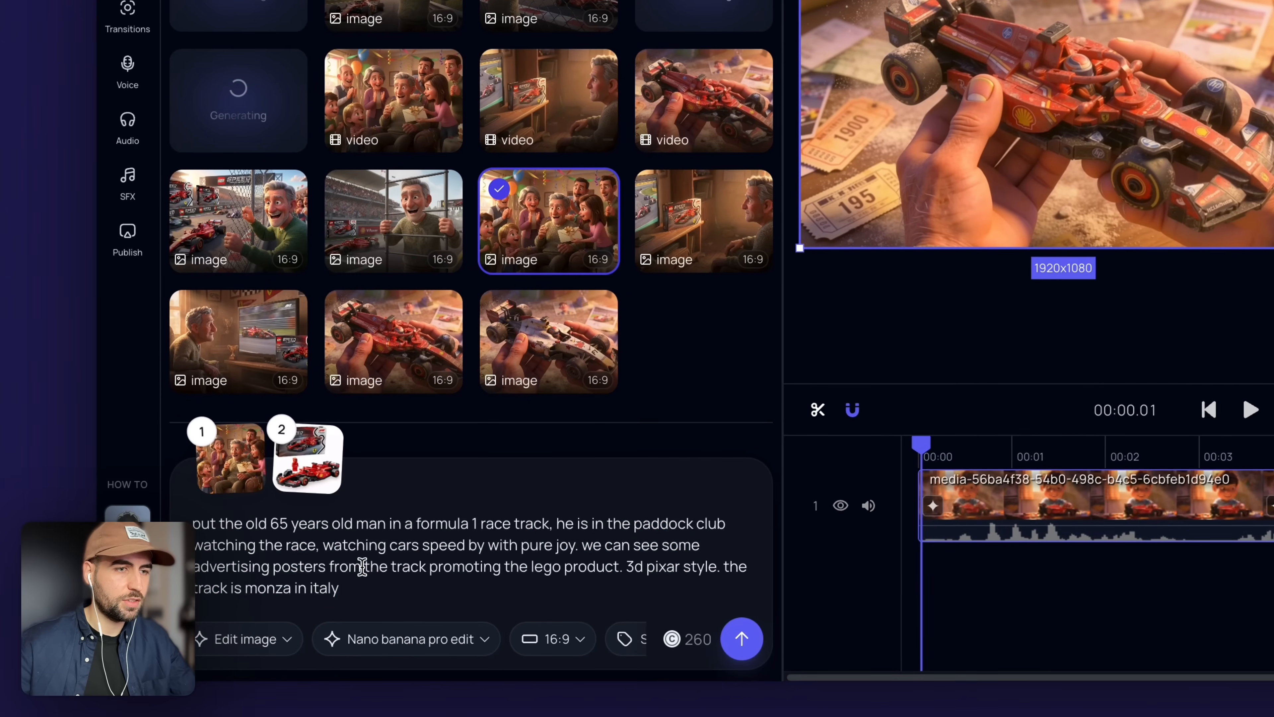
click(742, 638)
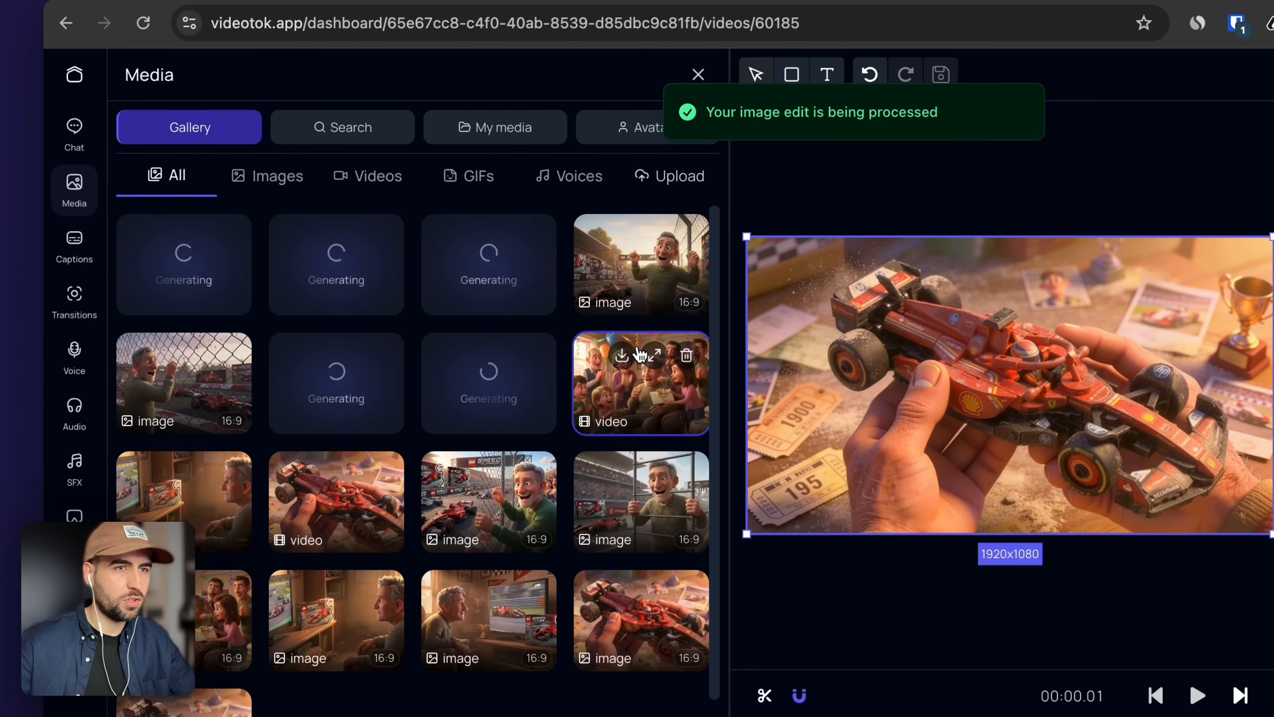
Delete the two generated Monza images of the old man at the fence from the gallery
click(683, 243)
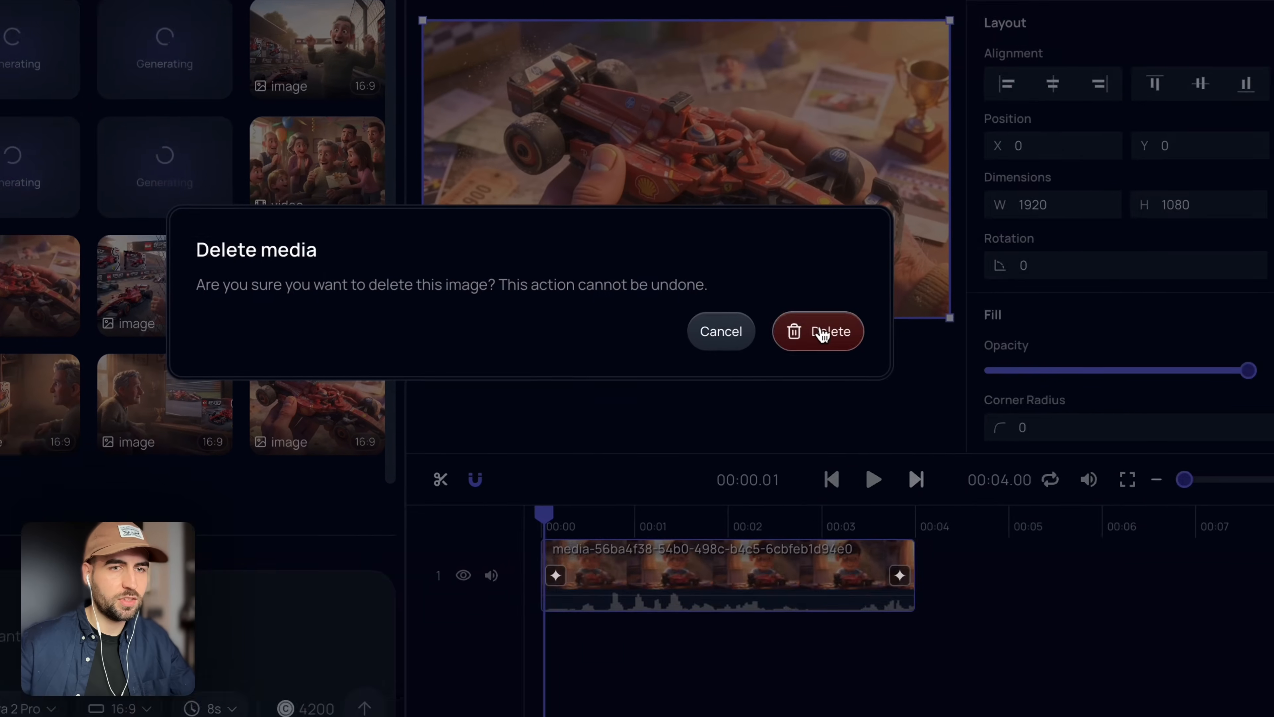
click(1138, 549)
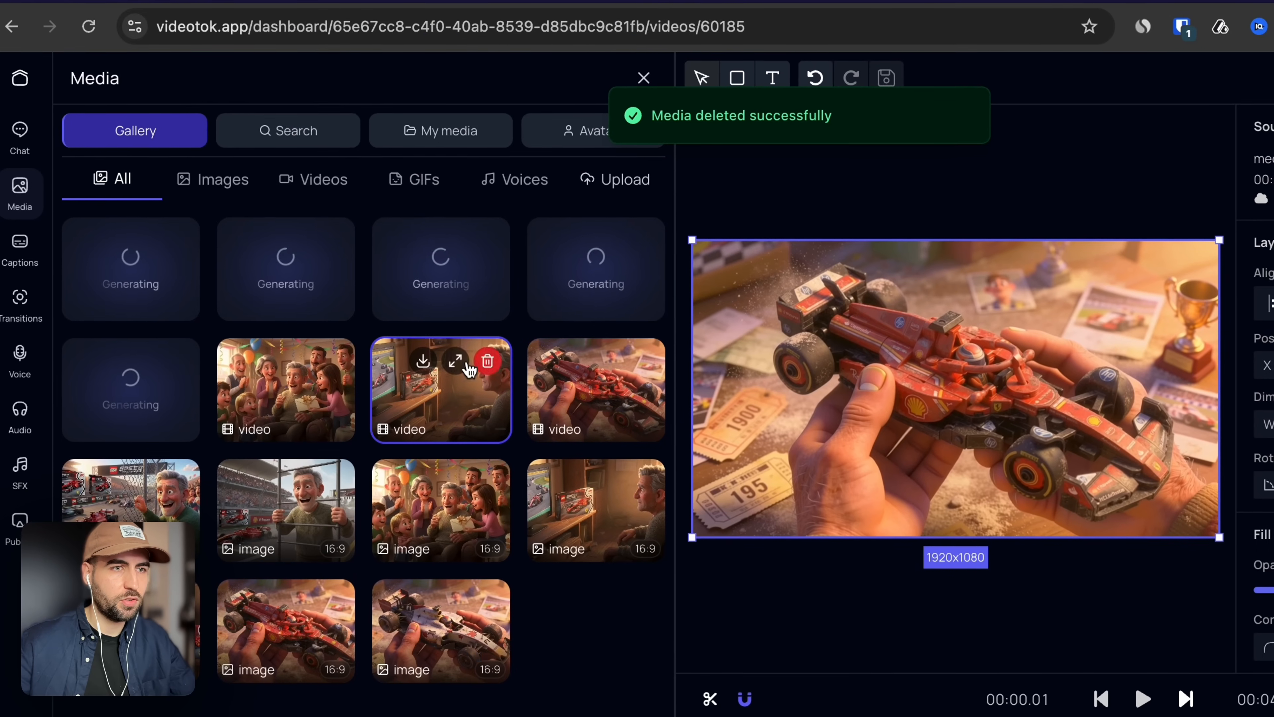
Copy the prompt of the video showing the man watching the race on TV and close its preview
click(681, 171)
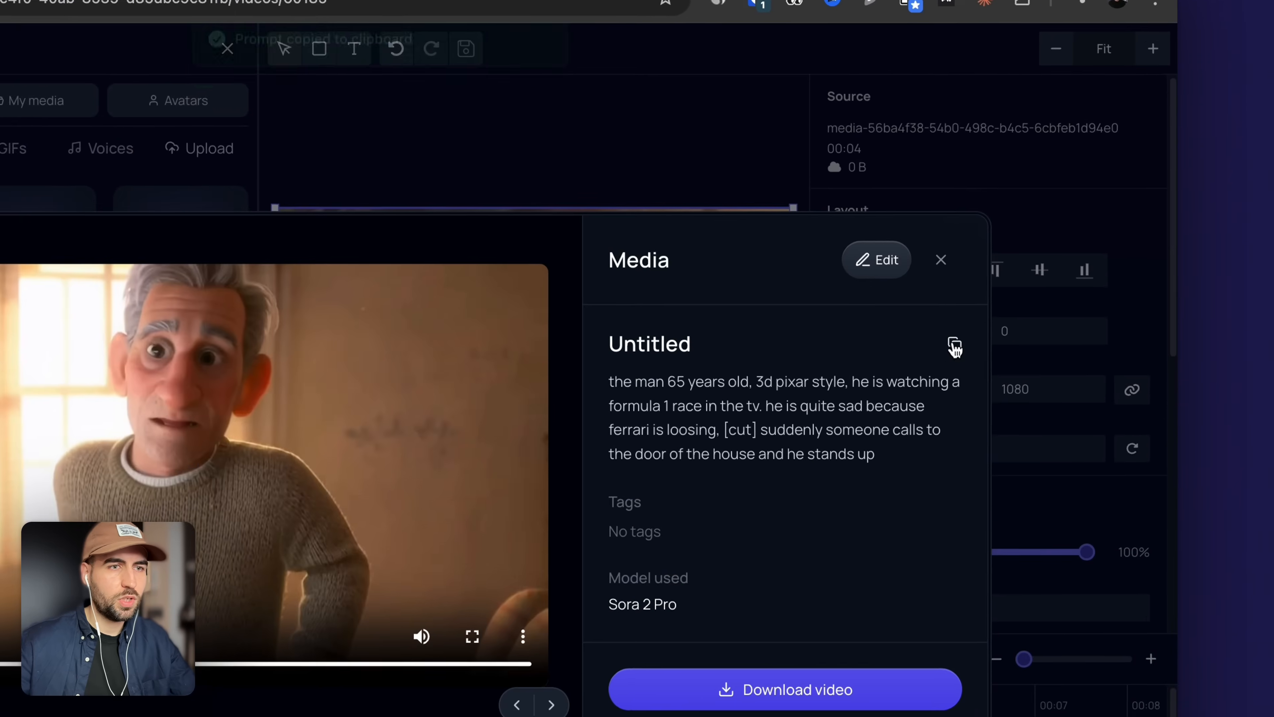
click(998, 309)
click(988, 240)
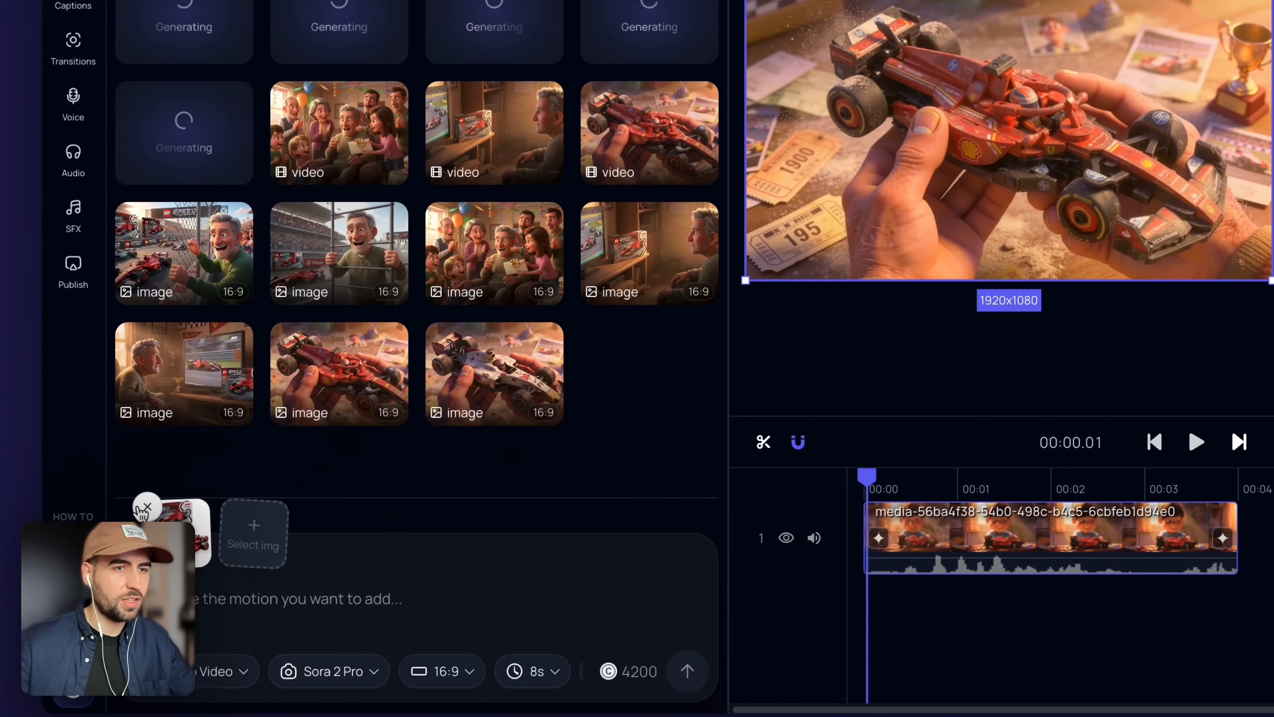
Generate another 8-second Sora 2 Pro video from the TV room image with the copied prompt, adding that there is movement on the TV
click(654, 298)
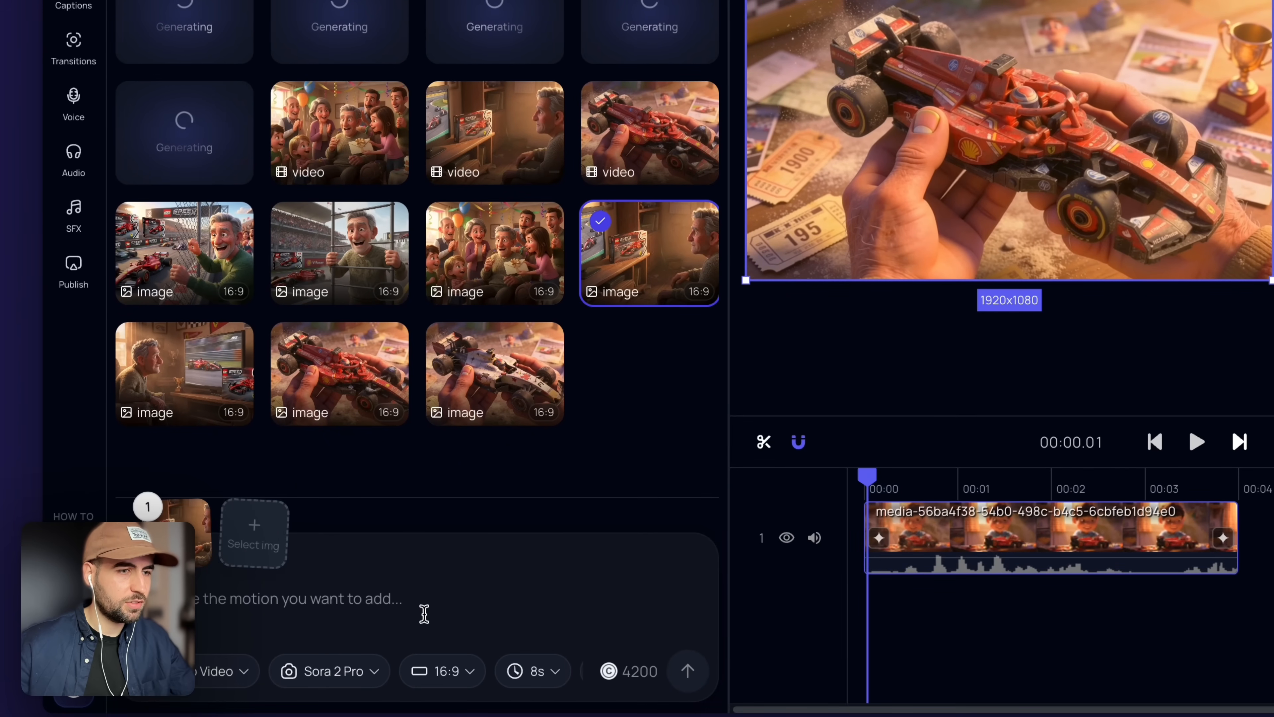
key(ctrl+v)
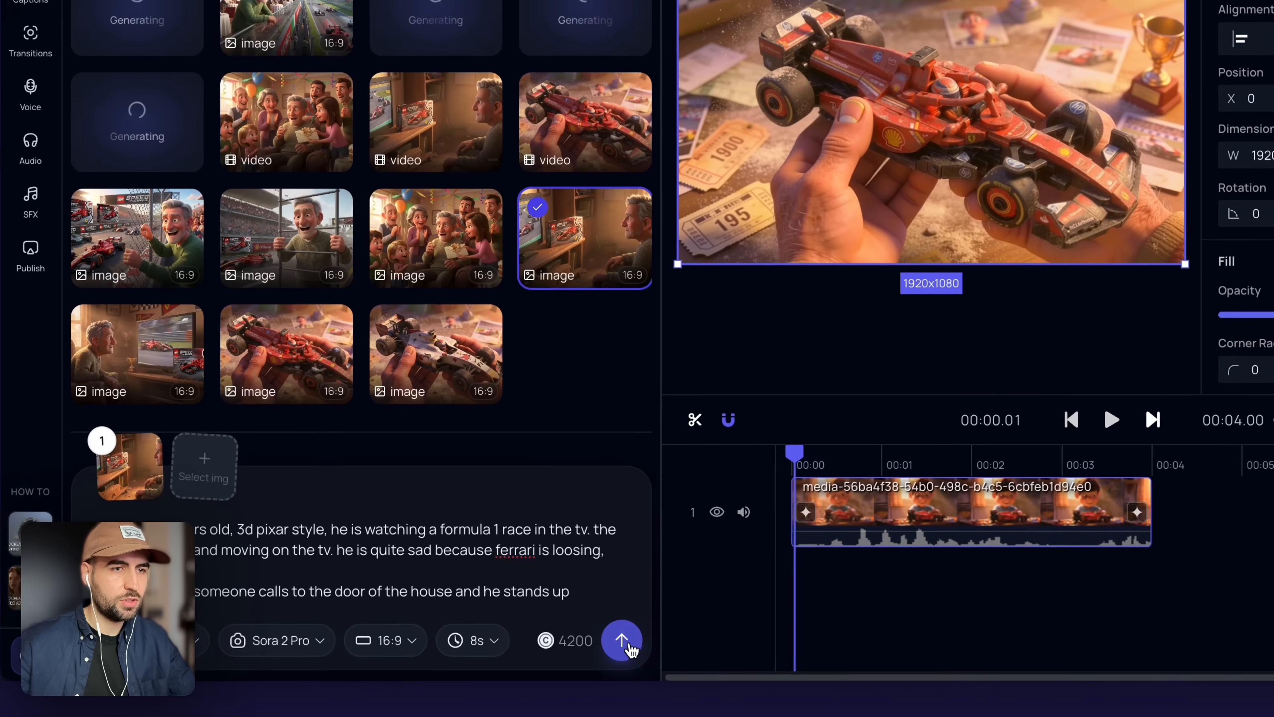
click(692, 673)
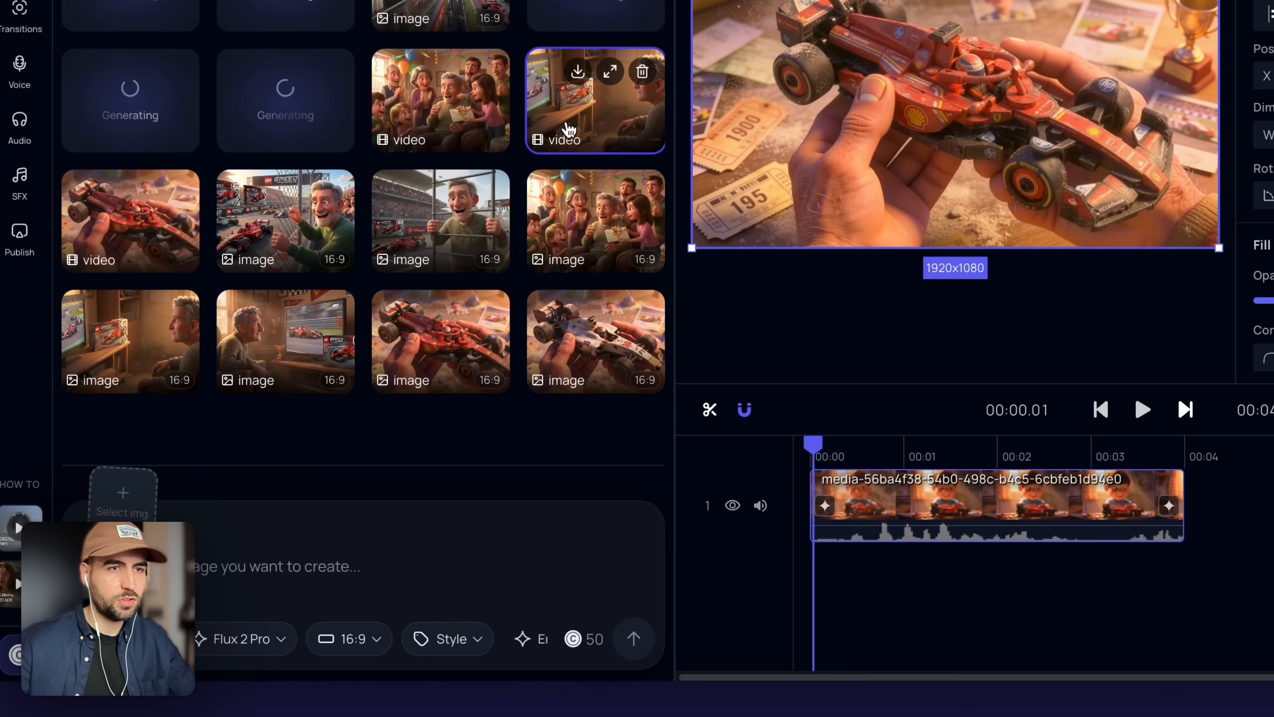
Place the video of the man watching TV on the timeline after the LEGO car clip
drag(569, 129, 1251, 522)
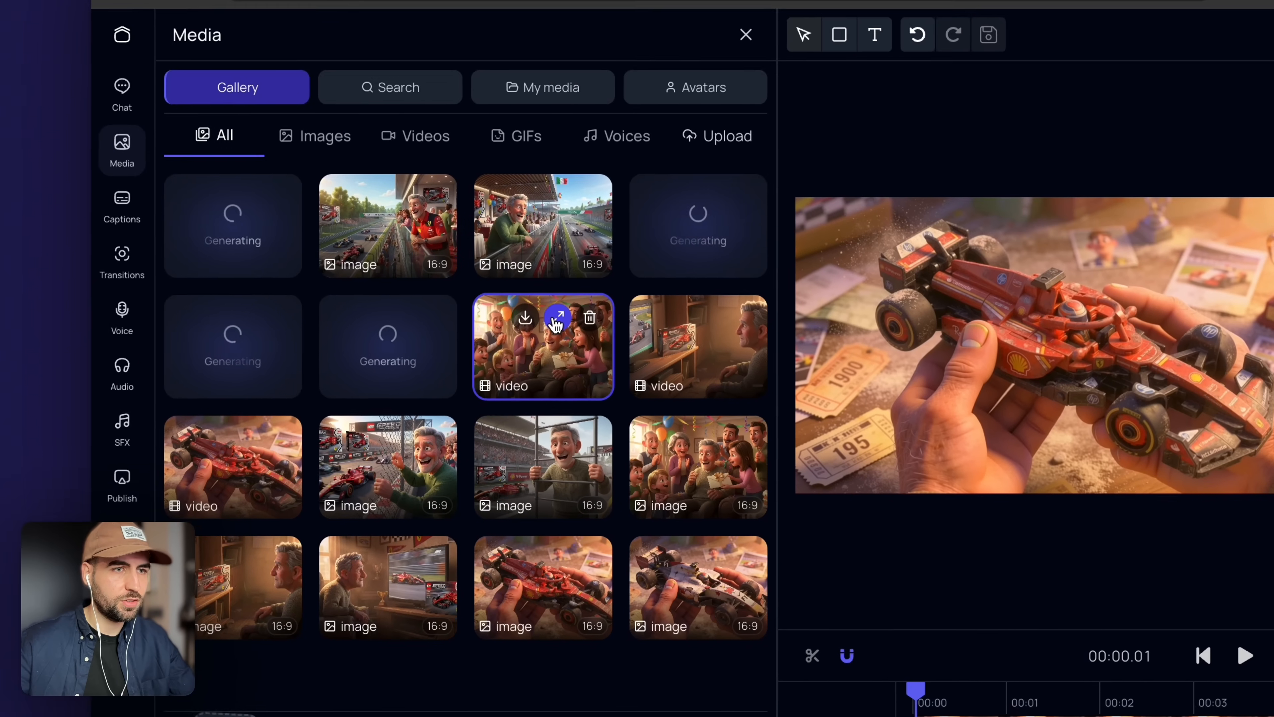
Play the generated birthday party video in its preview and close it
click(486, 307)
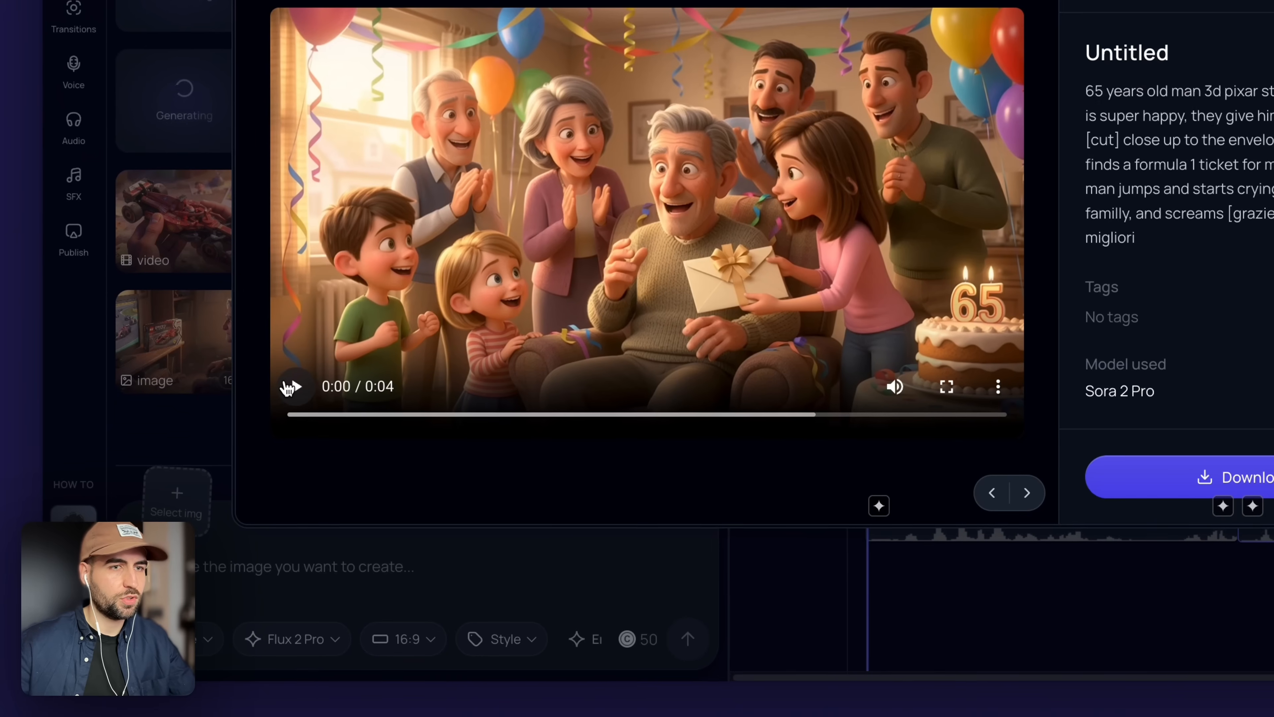
click(287, 388)
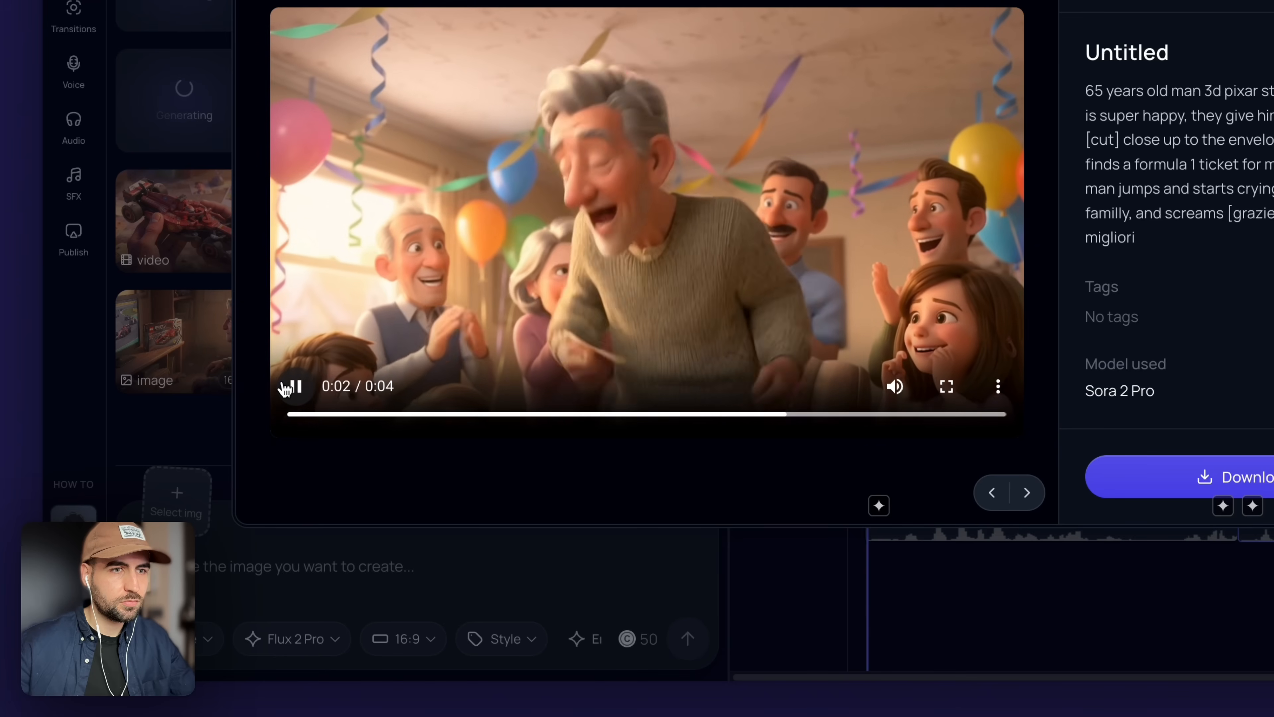
click(196, 446)
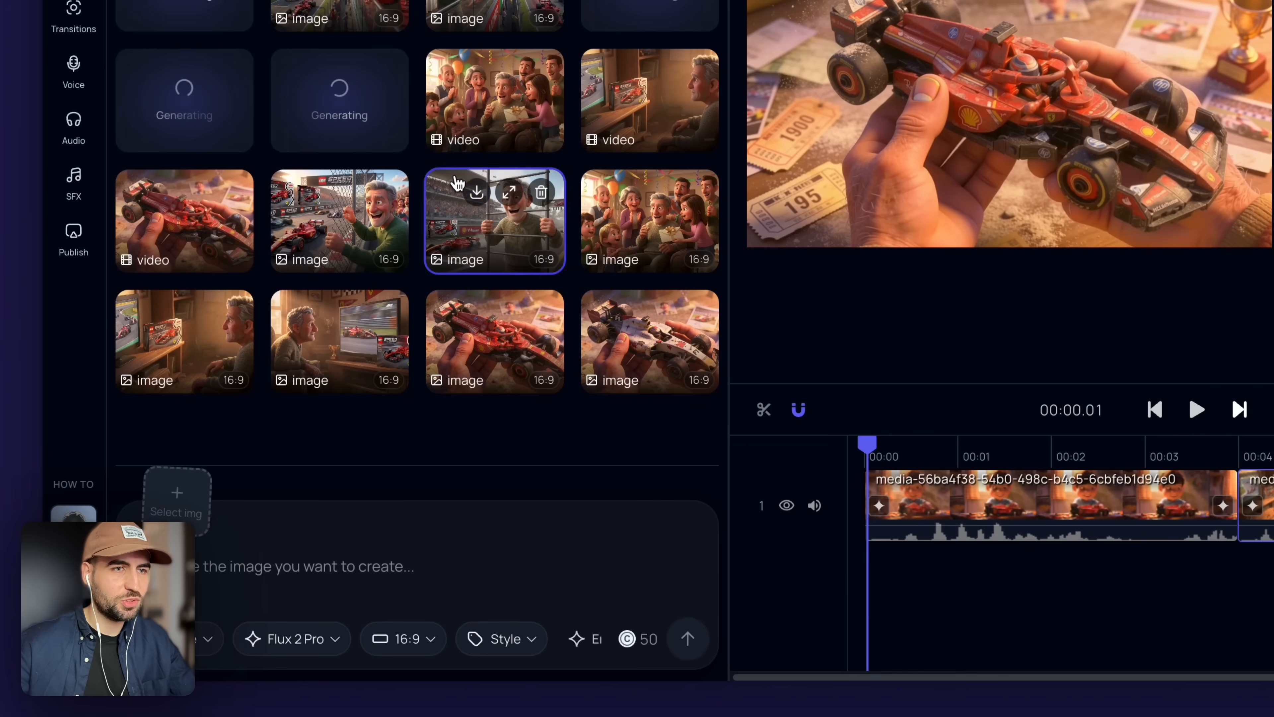
Add the birthday party video to the timeline directly after the clip of the man watching TV
drag(512, 133, 1139, 522)
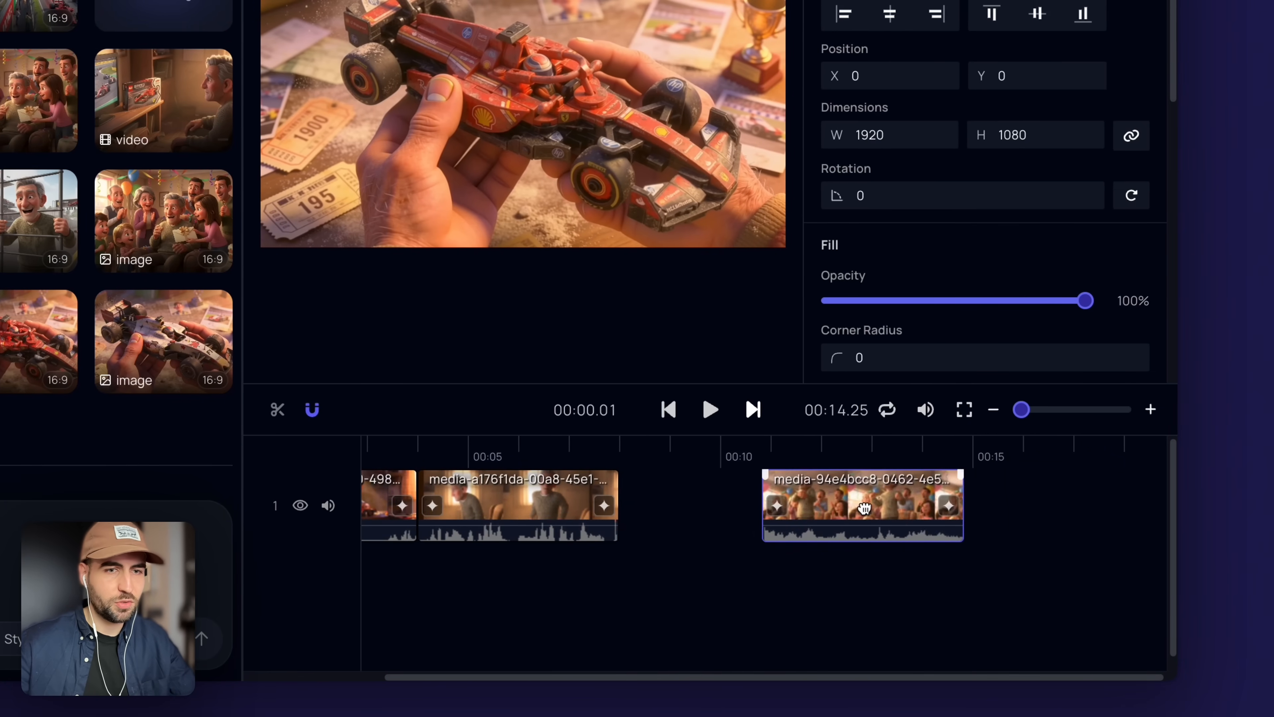
drag(864, 508, 723, 509)
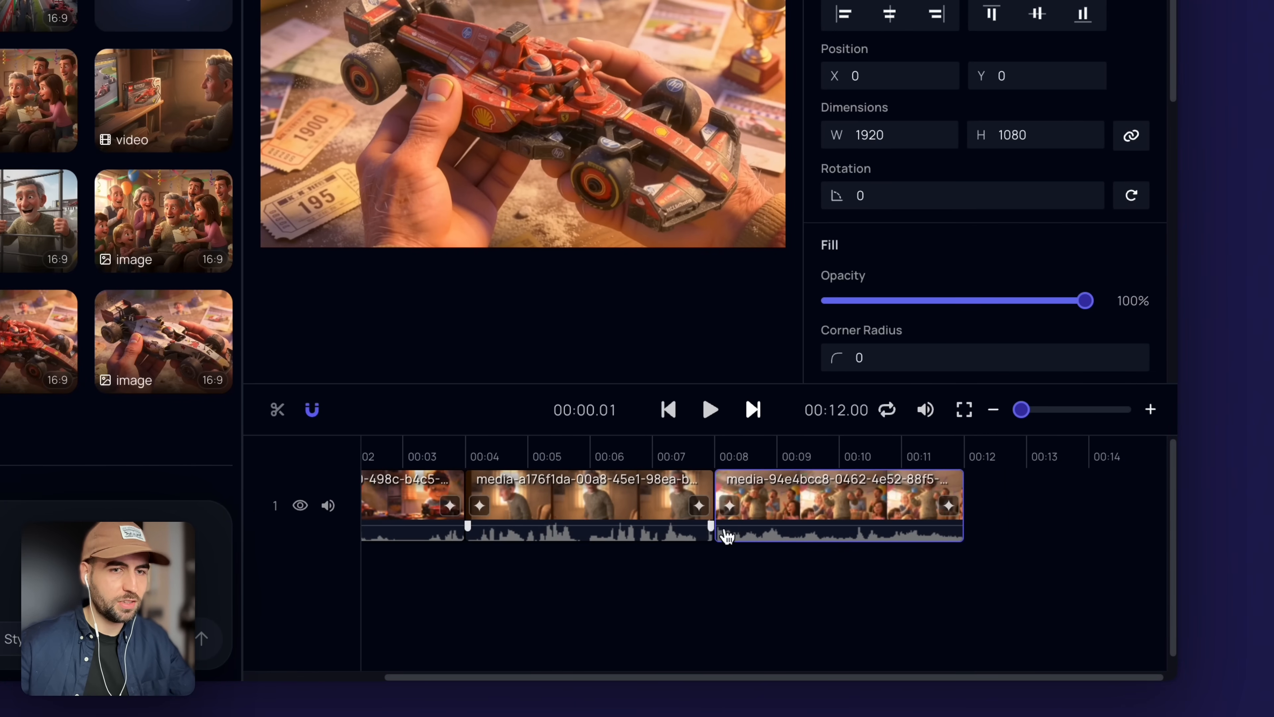
scroll(839, 515, left, 3)
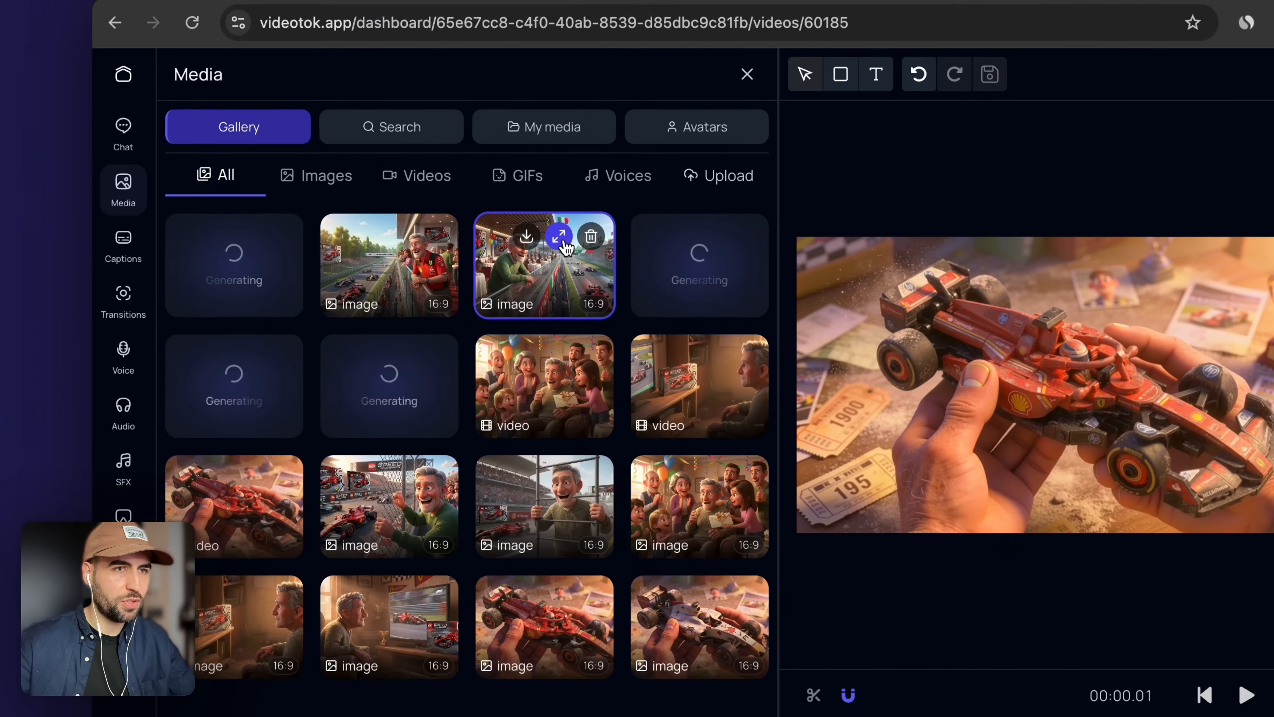
Compare the two generated Monza paddock club images, with the man in a green sweater and in a red Ferrari shirt
click(565, 243)
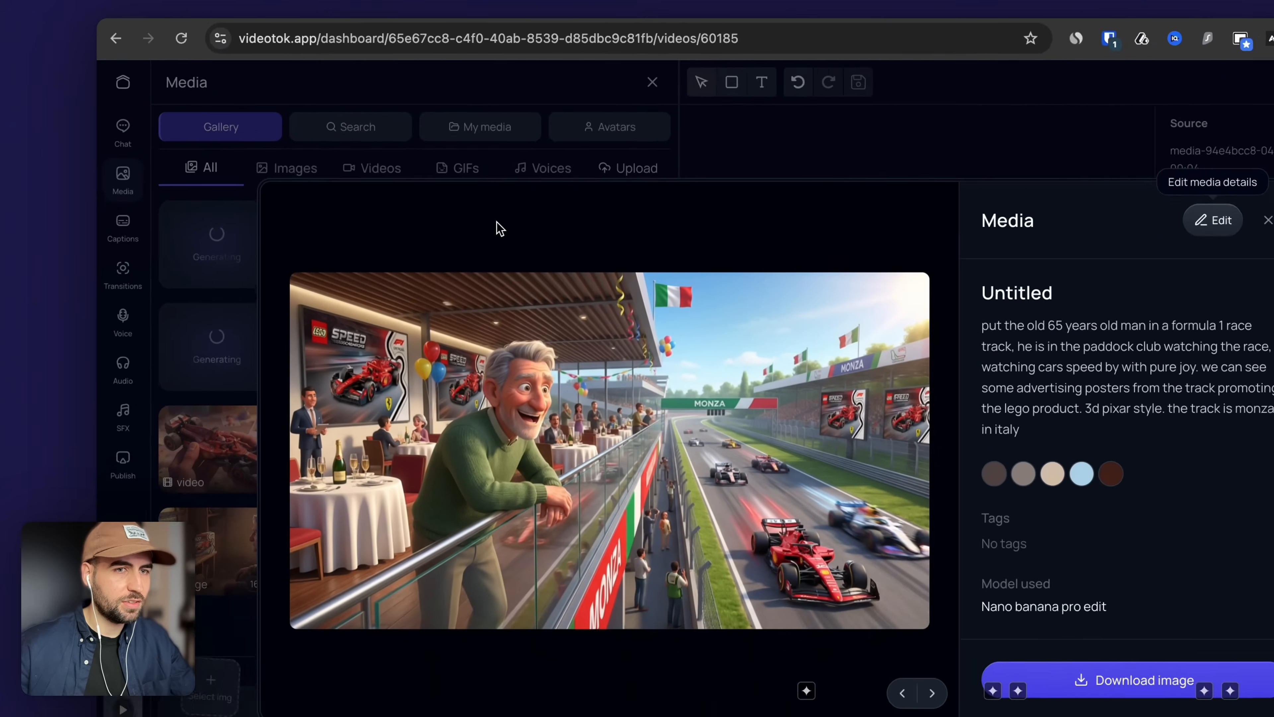
key(Right)
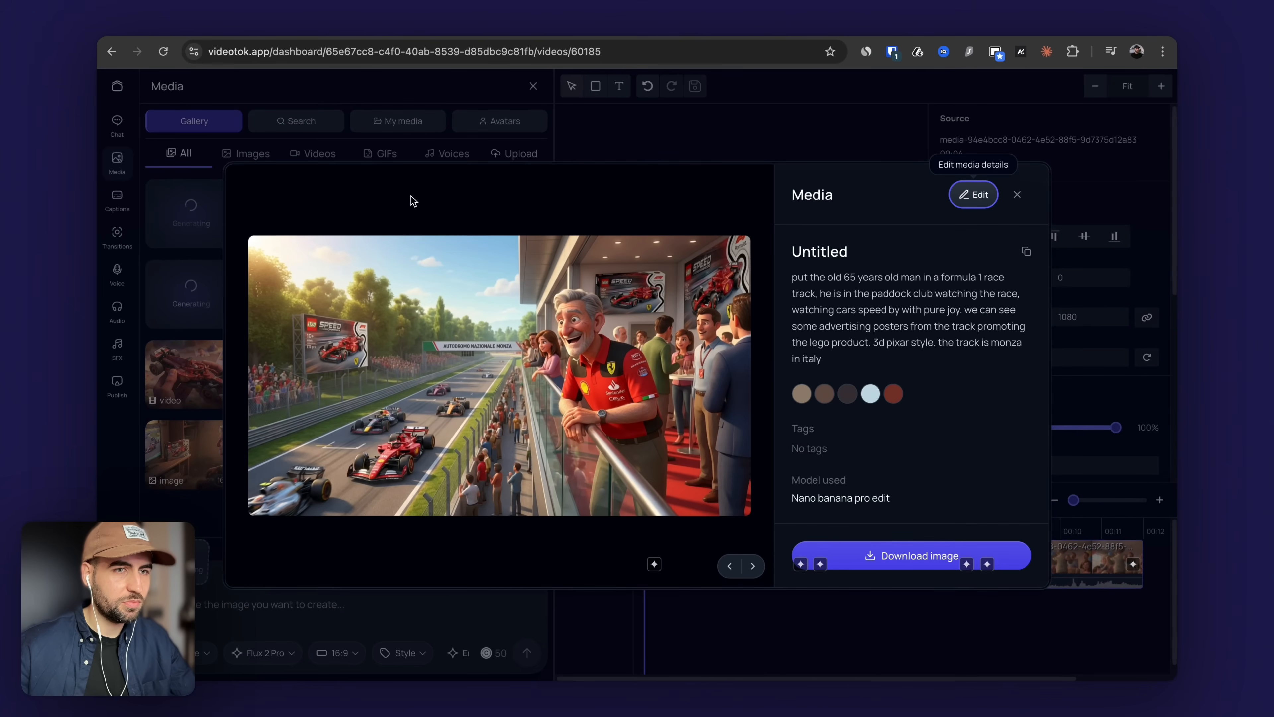
key(Right)
key(Left)
key(Right)
key(Left)
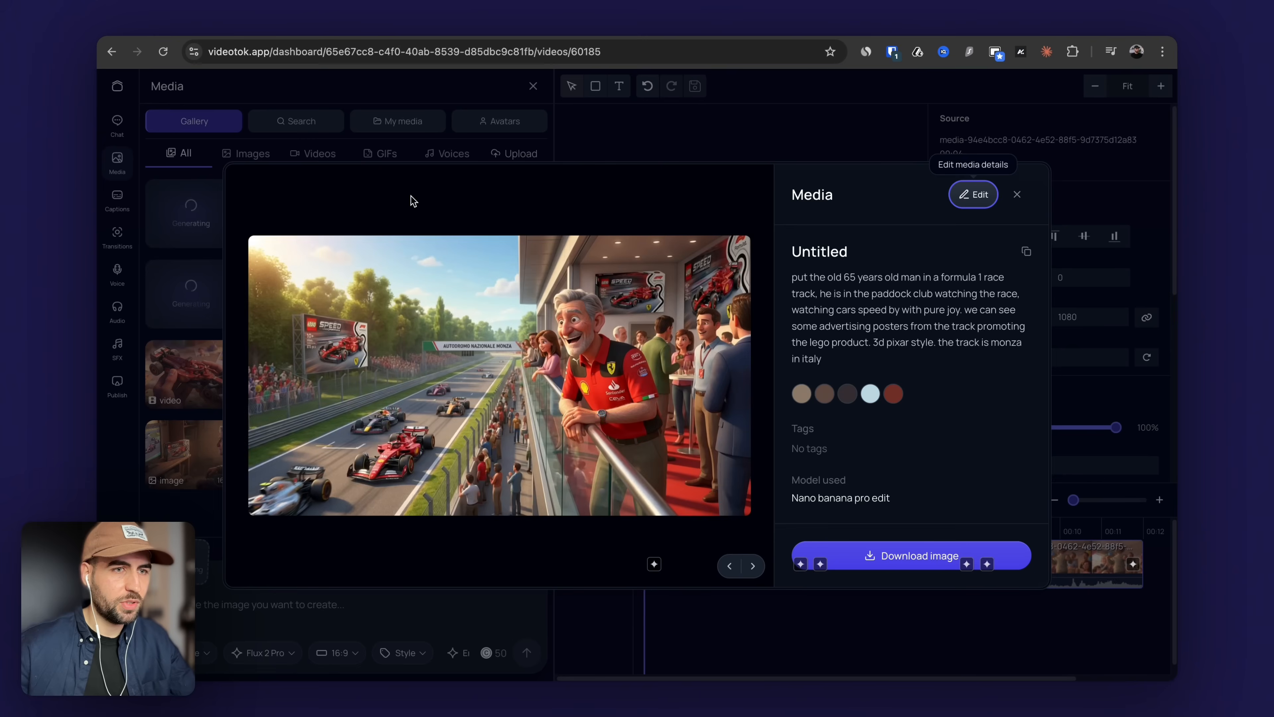
key(Right)
key(Left)
key(Escape)
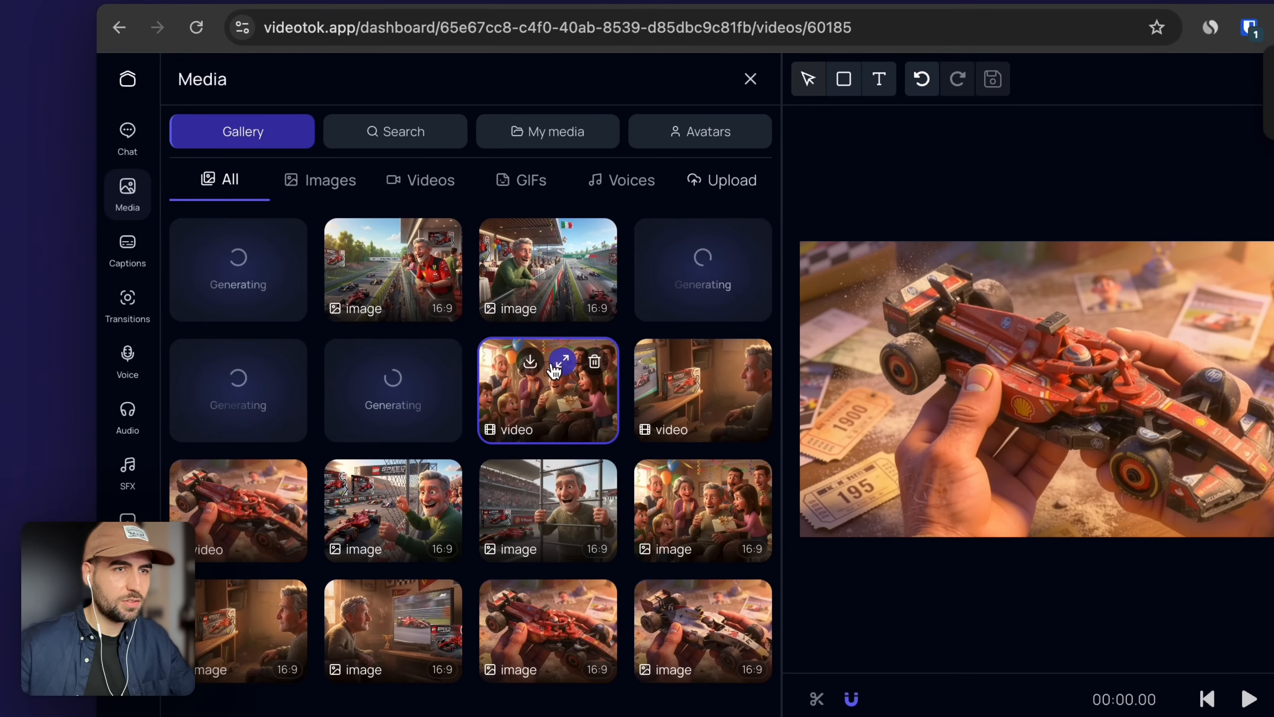
click(509, 284)
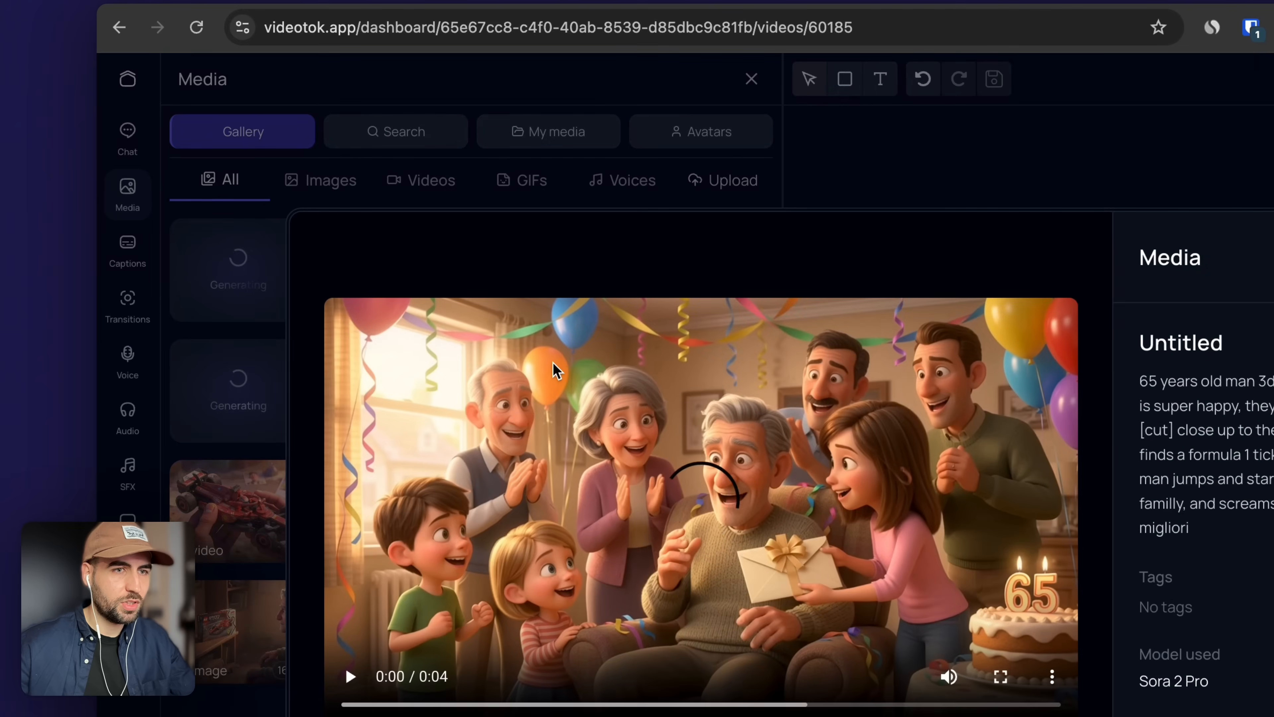
key(Right)
key(Escape)
click(412, 242)
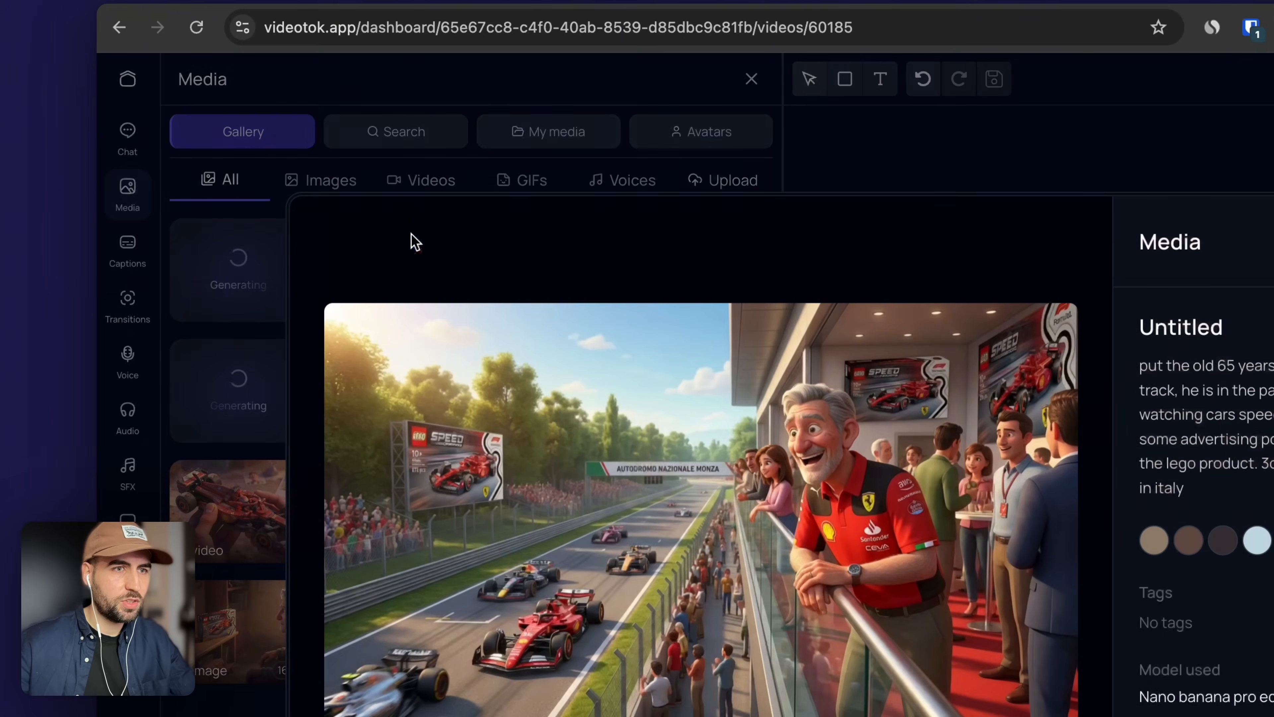
key(Escape)
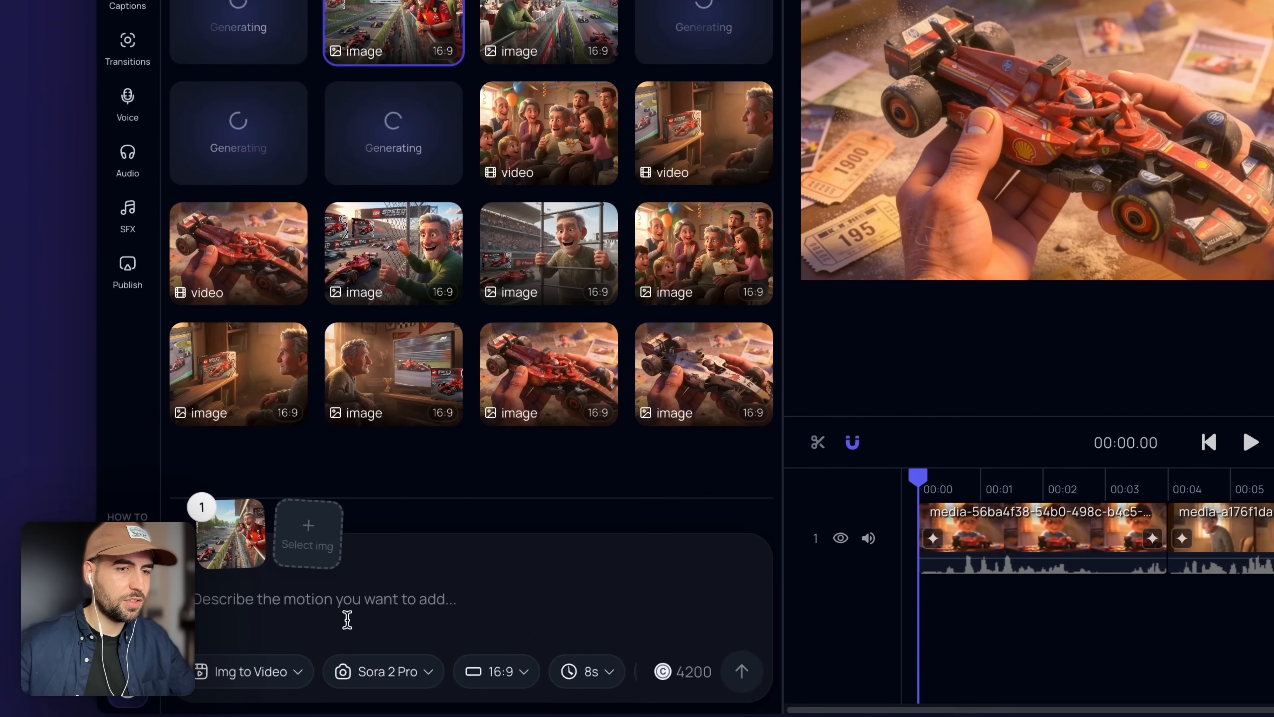
Write a prompt for the Ferrari-shirt Monza image: 65-year-old 3d pixar man watching the race, [cut] formula 1 racing close up, [cut] lego logo mid-screen
click(587, 670)
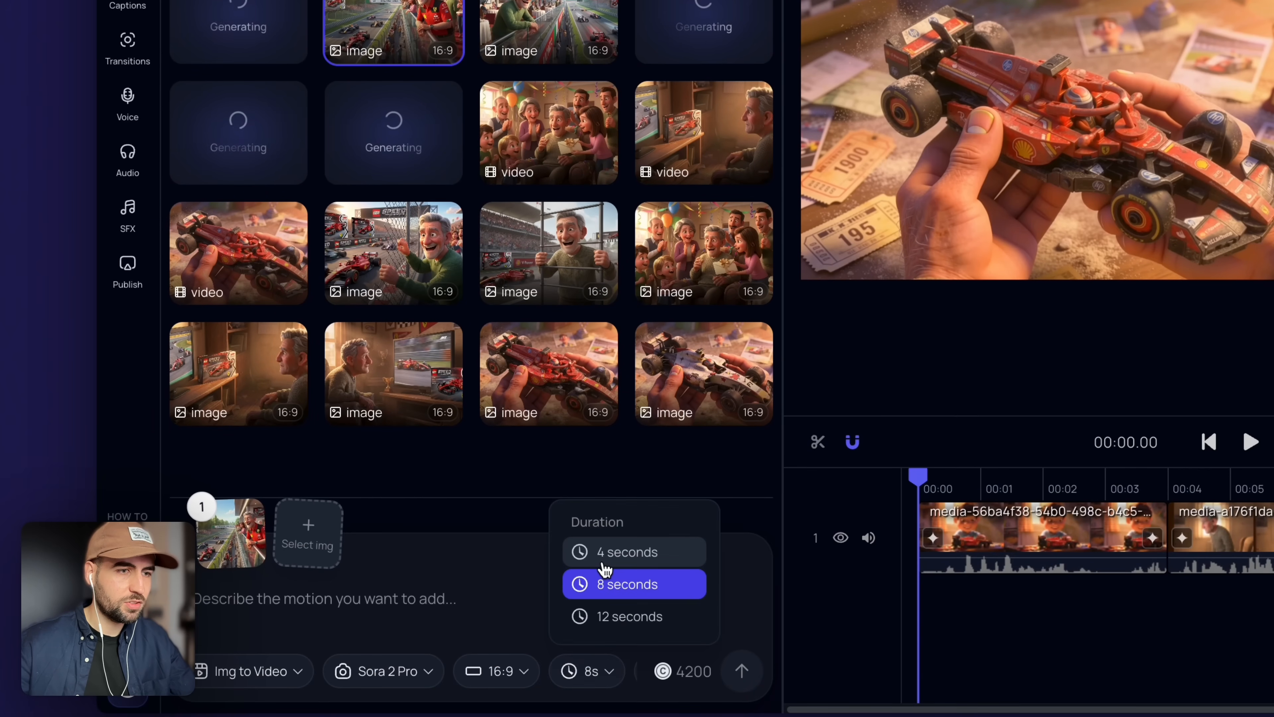
click(466, 593)
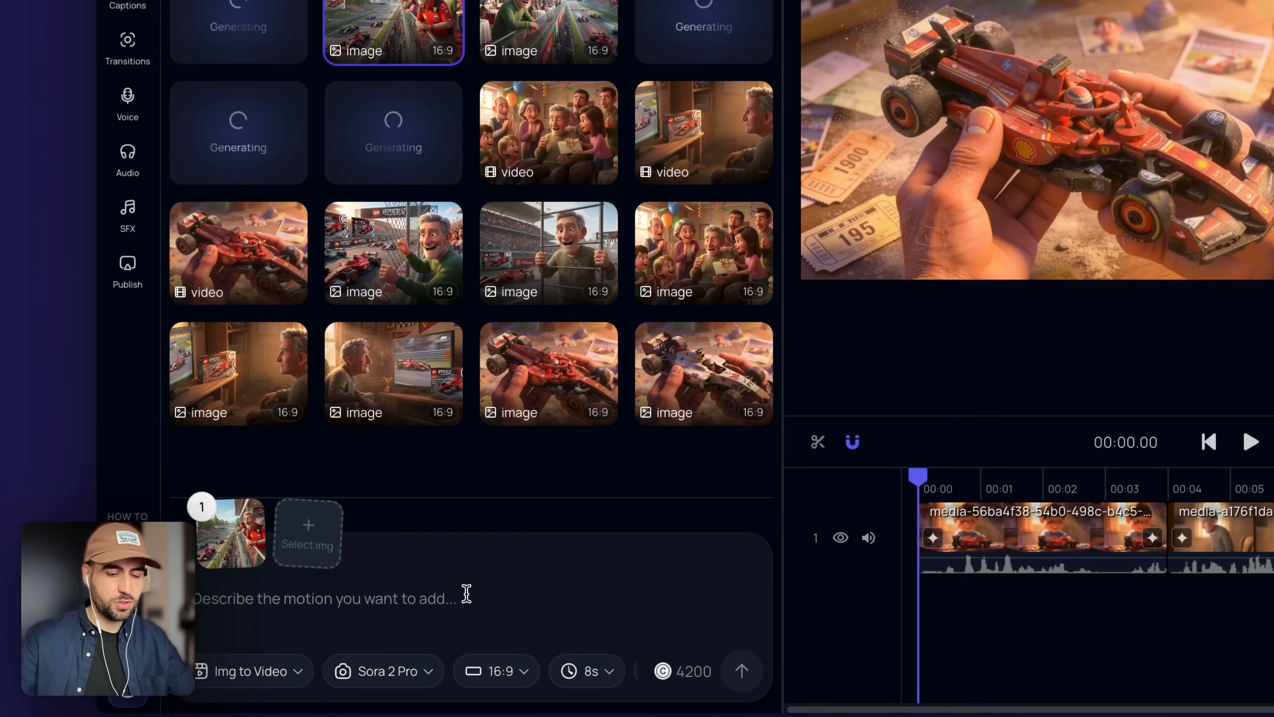
text(The man is watching the race, 3d p)
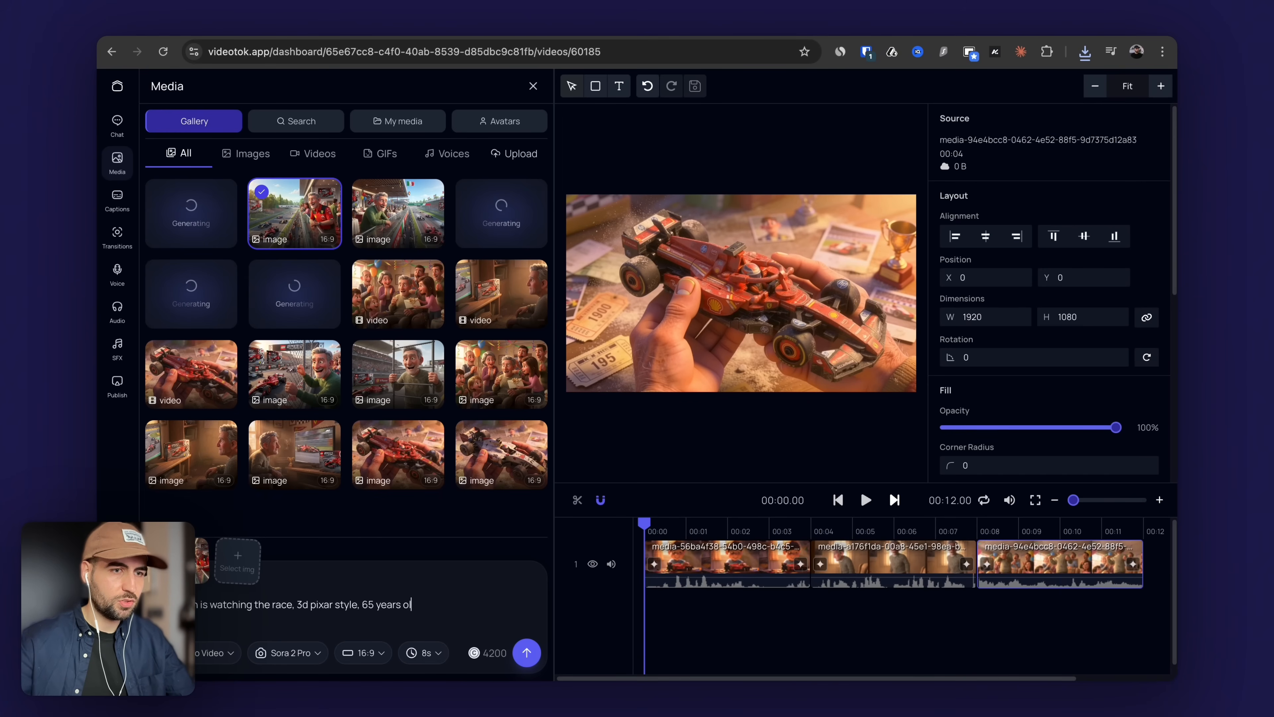
text(.)
key(Return)
key(Return)
text(Then close up to a formula 1 racing)
key(Return)
key(Return)
text(Then a final scene where the lego logo appears on the middle of the screen)
Review the written motion prompt and generate the 8-second 16:9 Sora 2 Pro video from the selected Monza image
key(super+a)
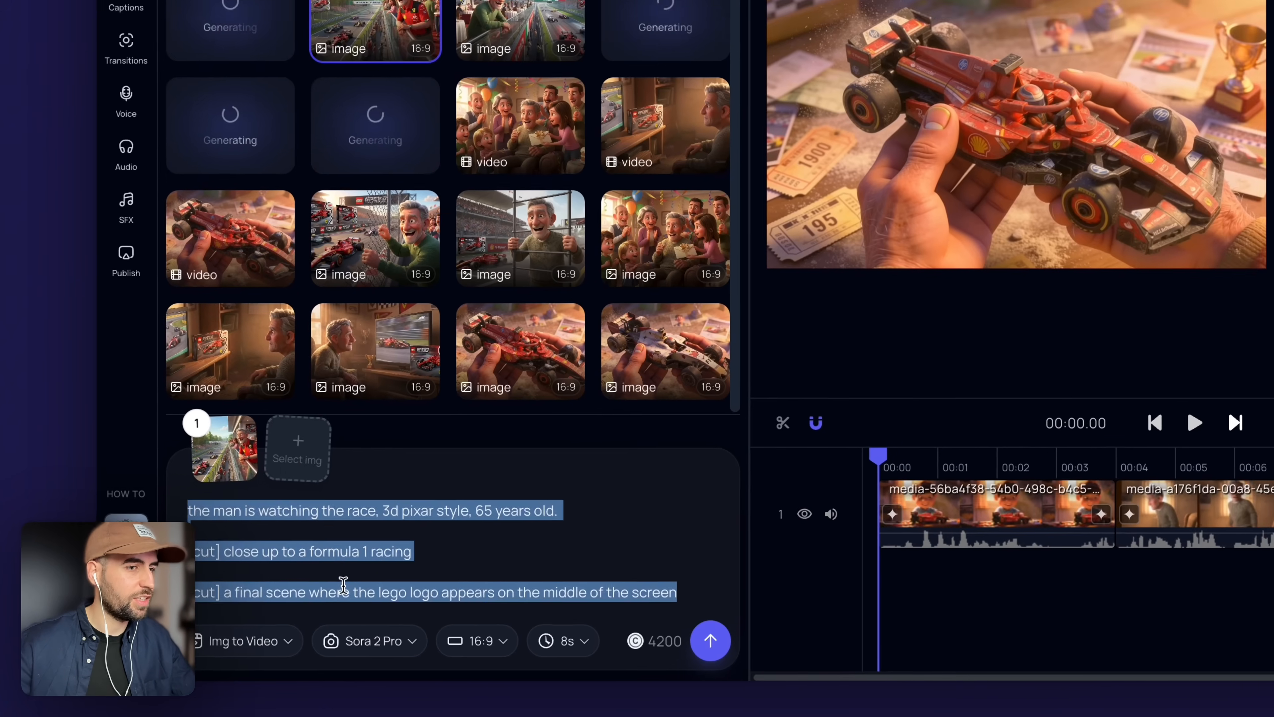
click(269, 619)
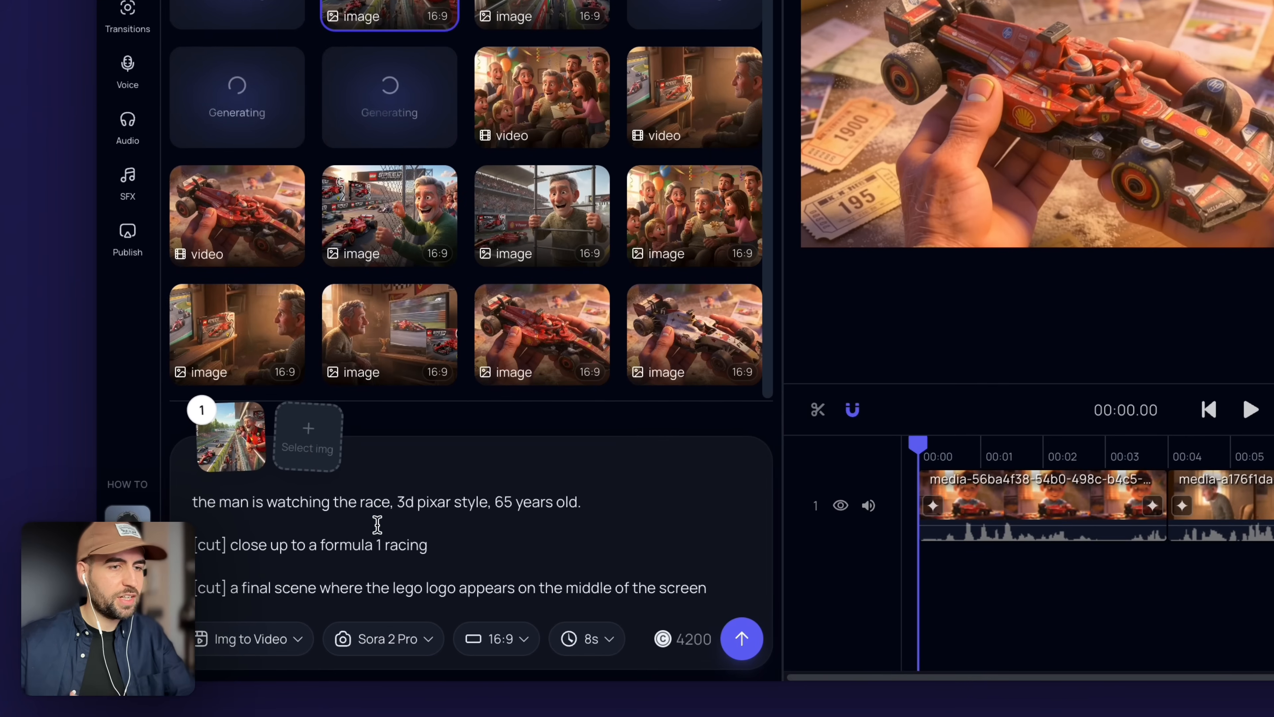
triple_click(441, 594)
triple_click(483, 584)
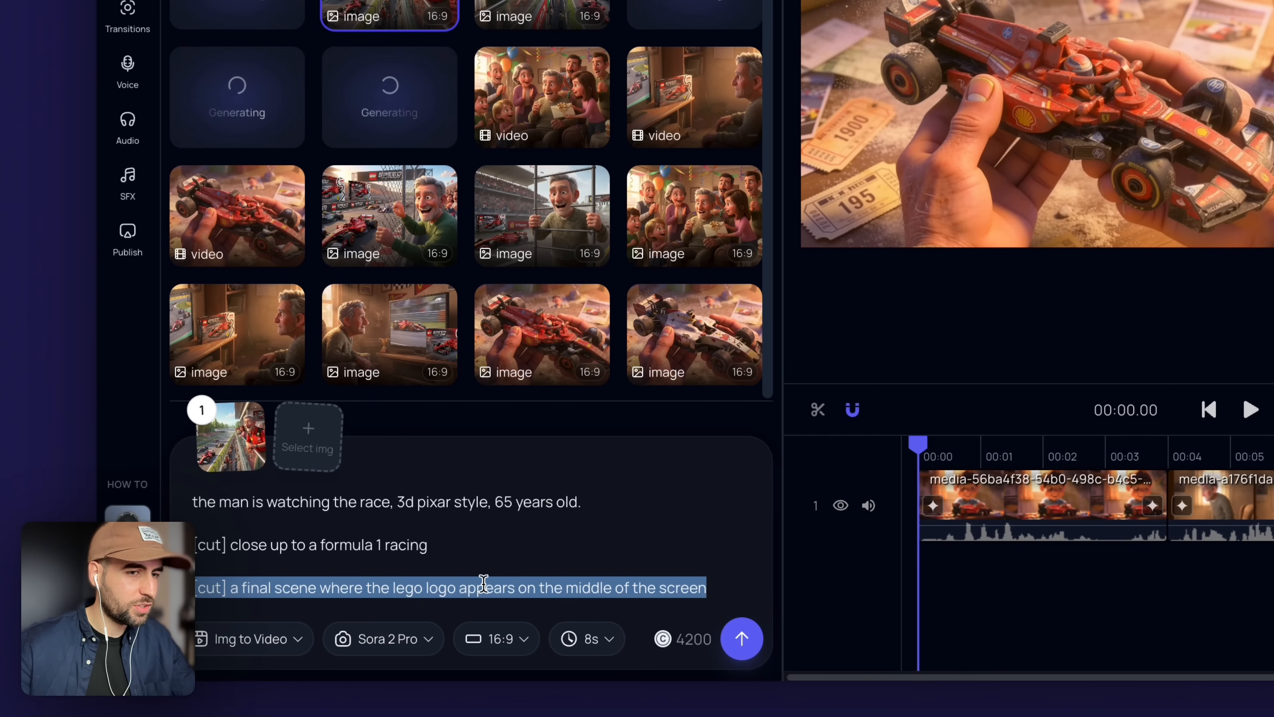
key(ctrl+a)
click(580, 563)
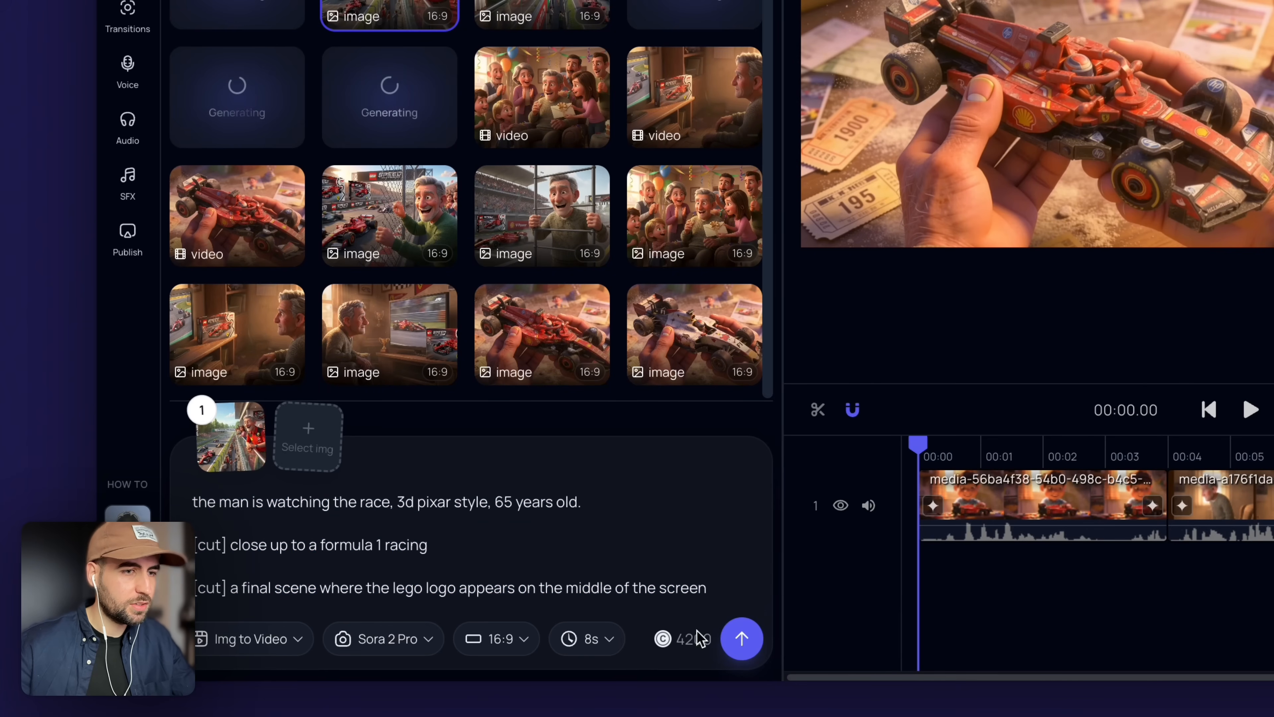
click(741, 638)
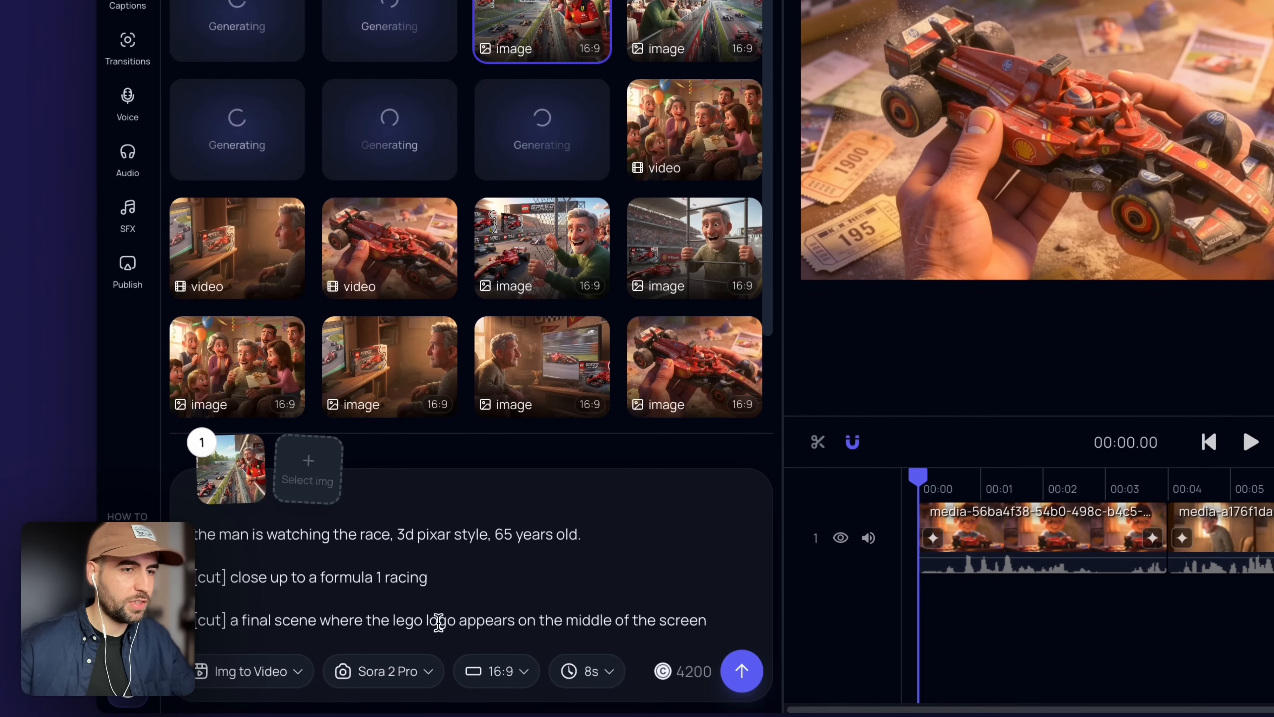
Remove the final LEGO logo cut from the prompt and generate a 4-second version of the Monza video
triple_click(438, 621)
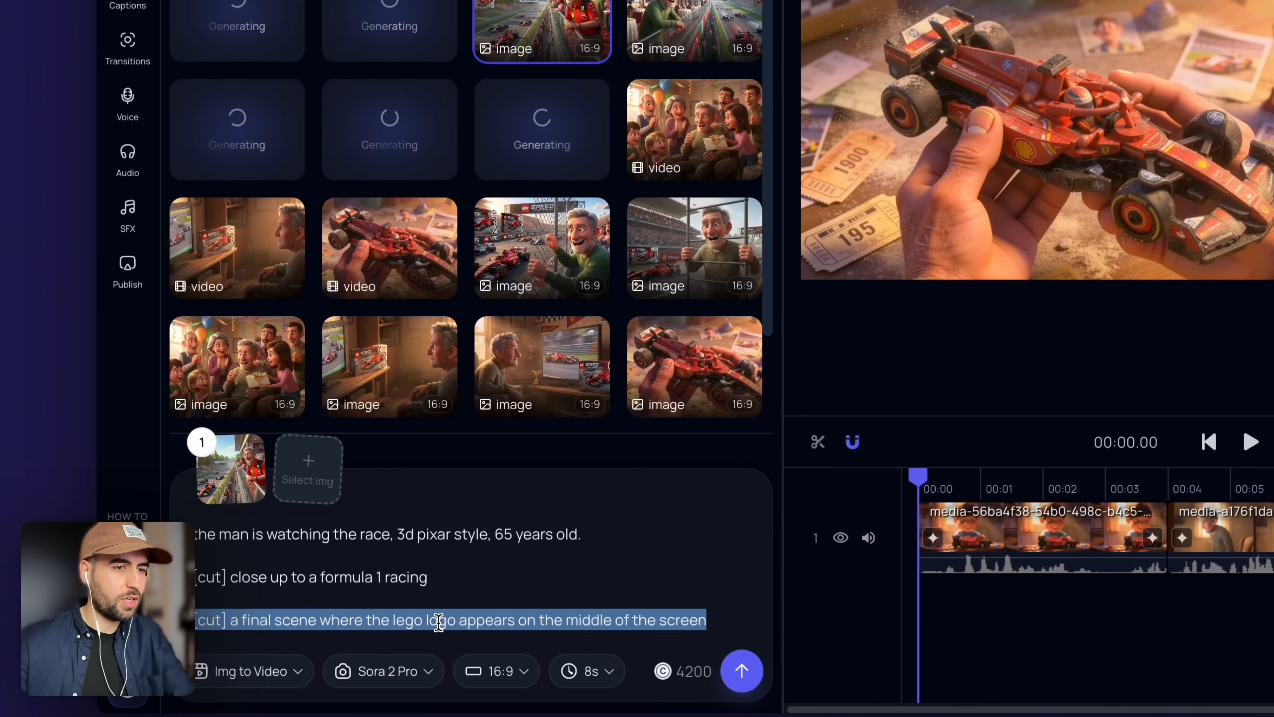
key(BackSpace)
click(587, 671)
click(622, 552)
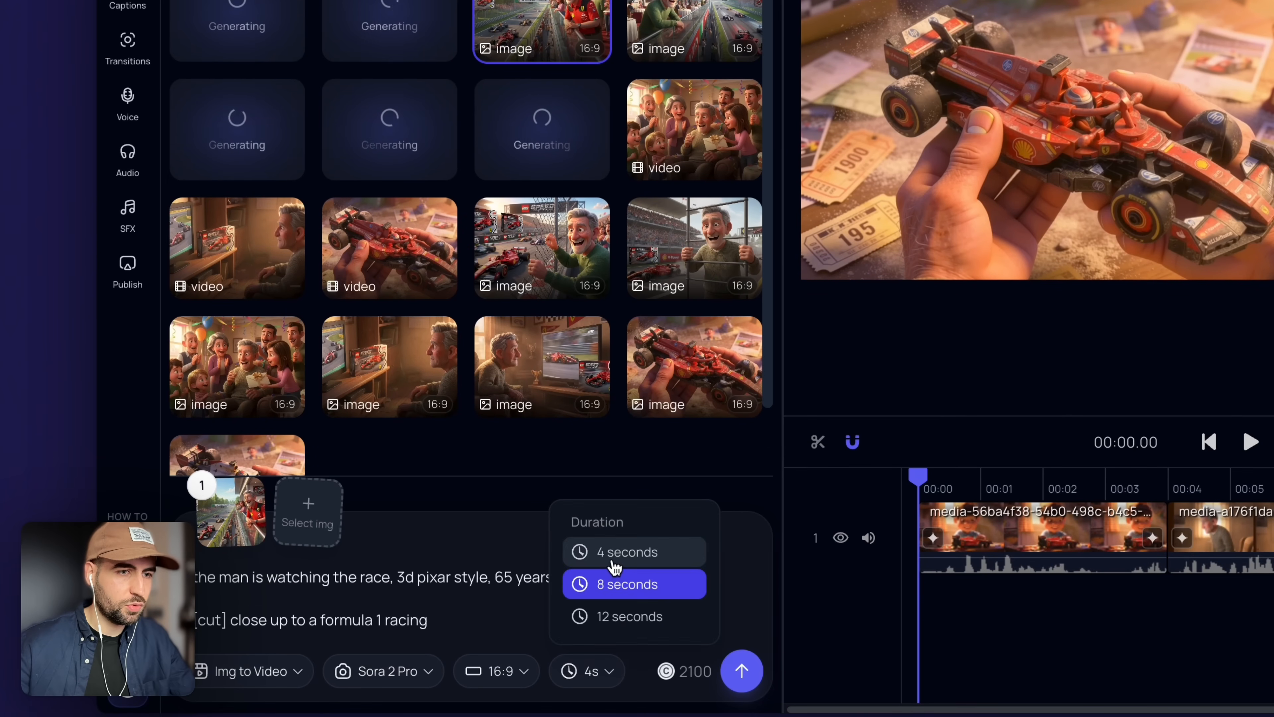
click(743, 672)
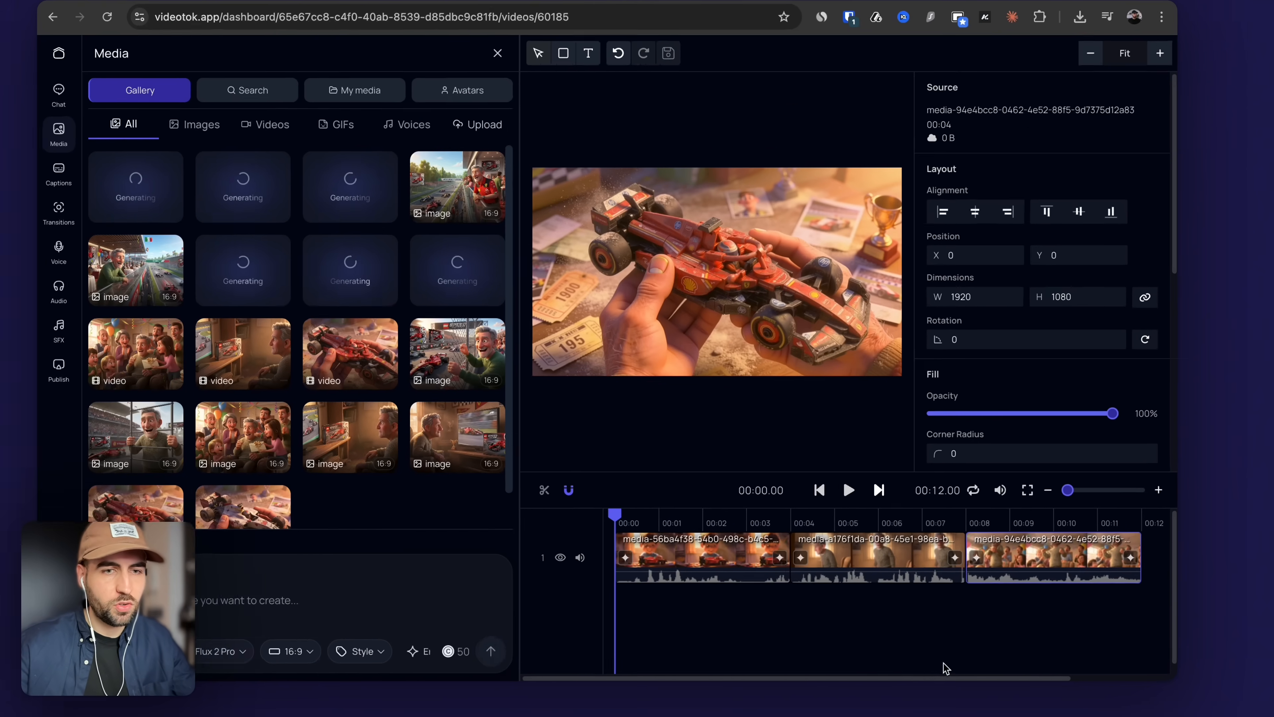
click(918, 635)
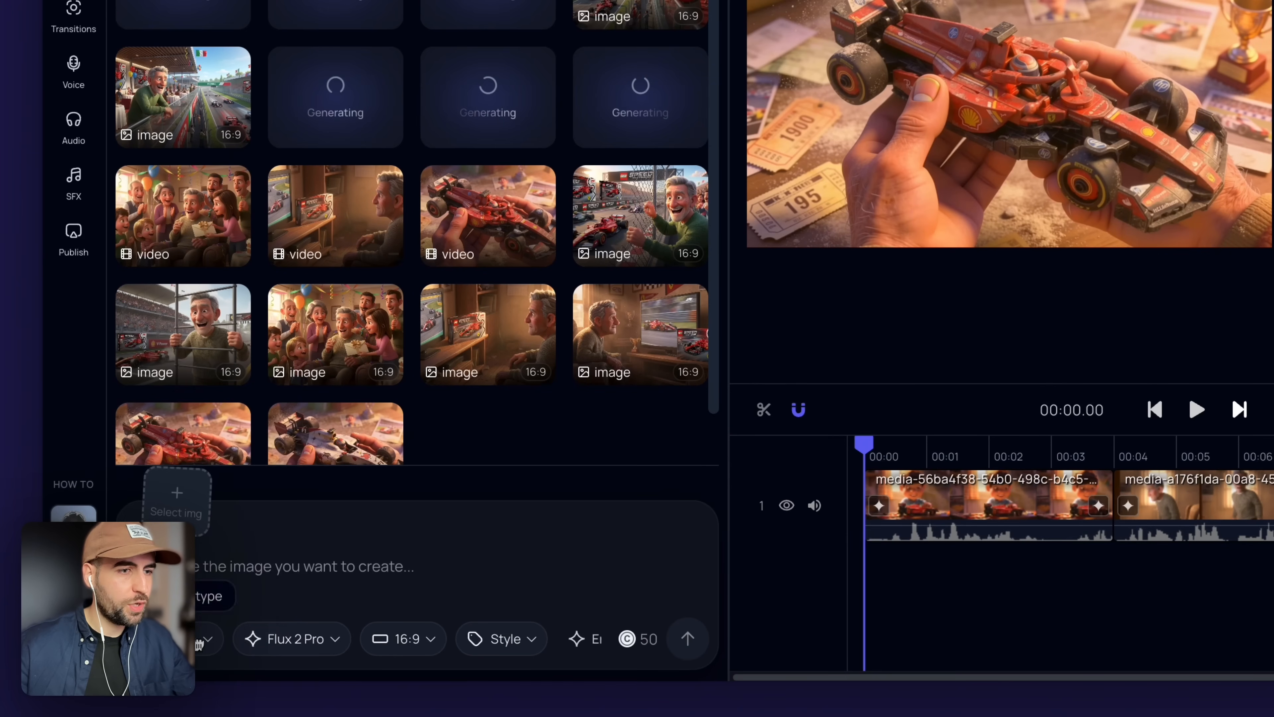
Switch the generator to music with Eleven music, without vocals and with a 30-second duration
click(208, 638)
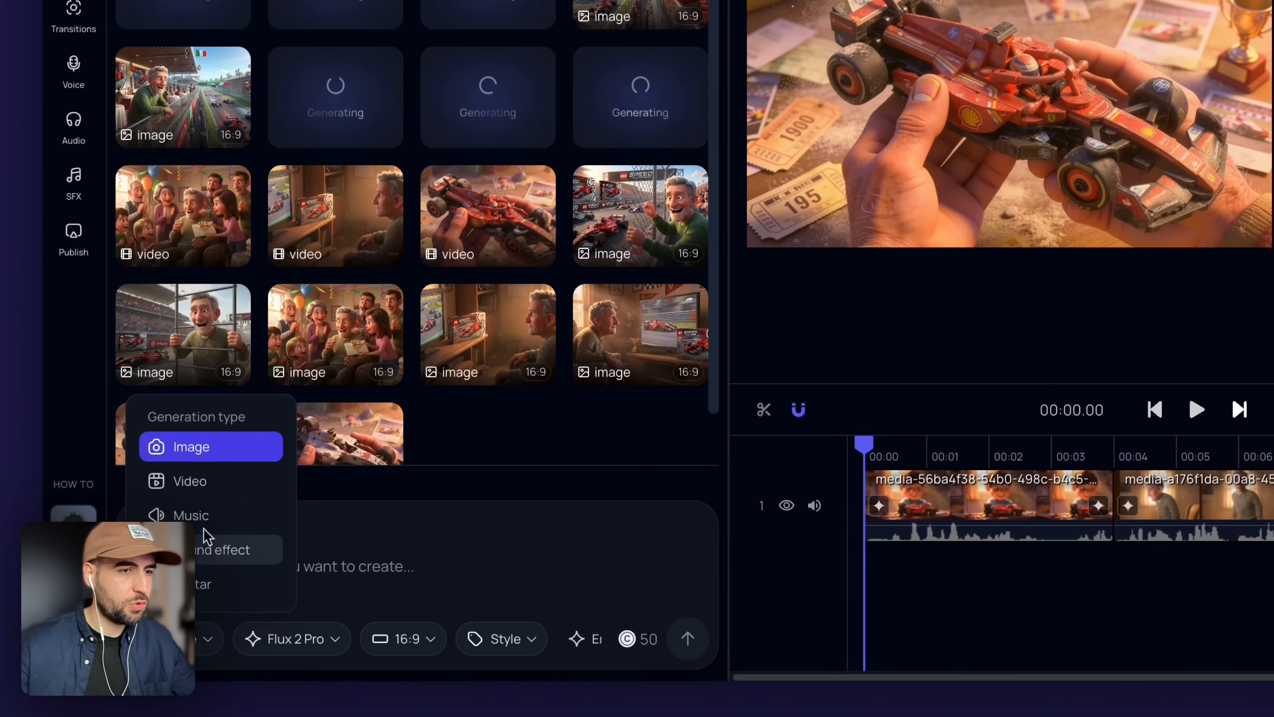
click(201, 515)
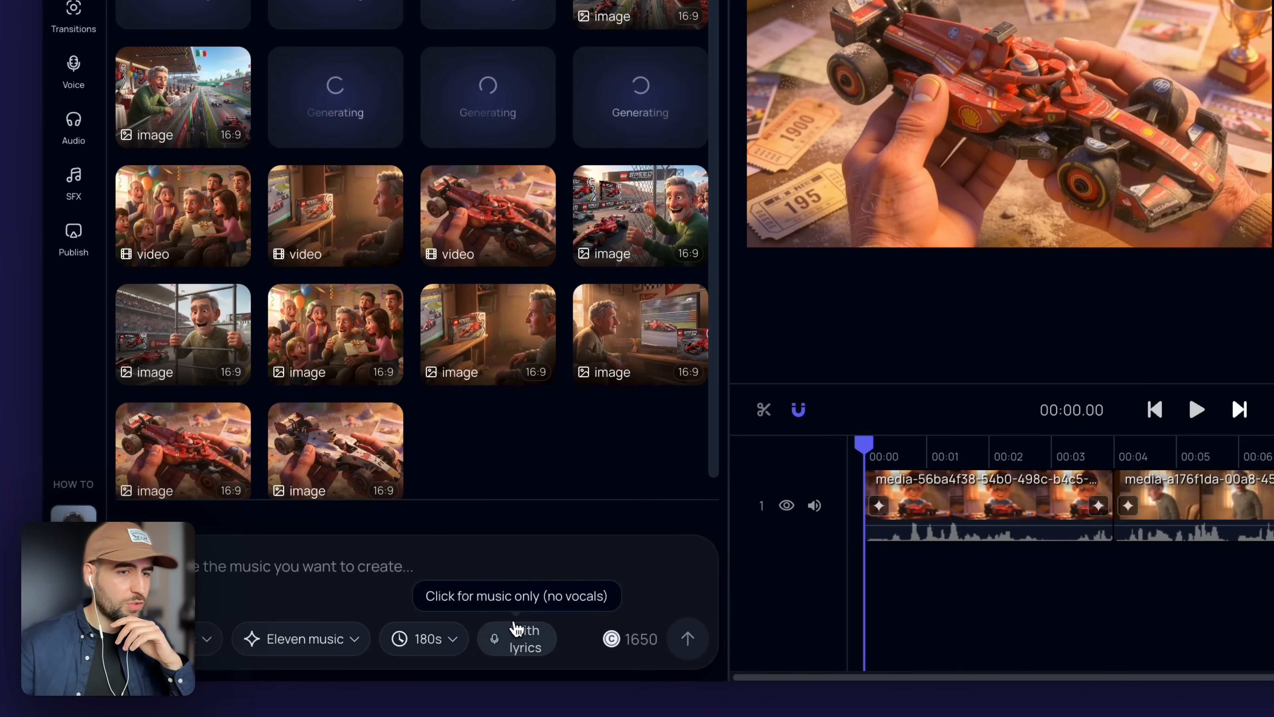
click(517, 635)
click(208, 640)
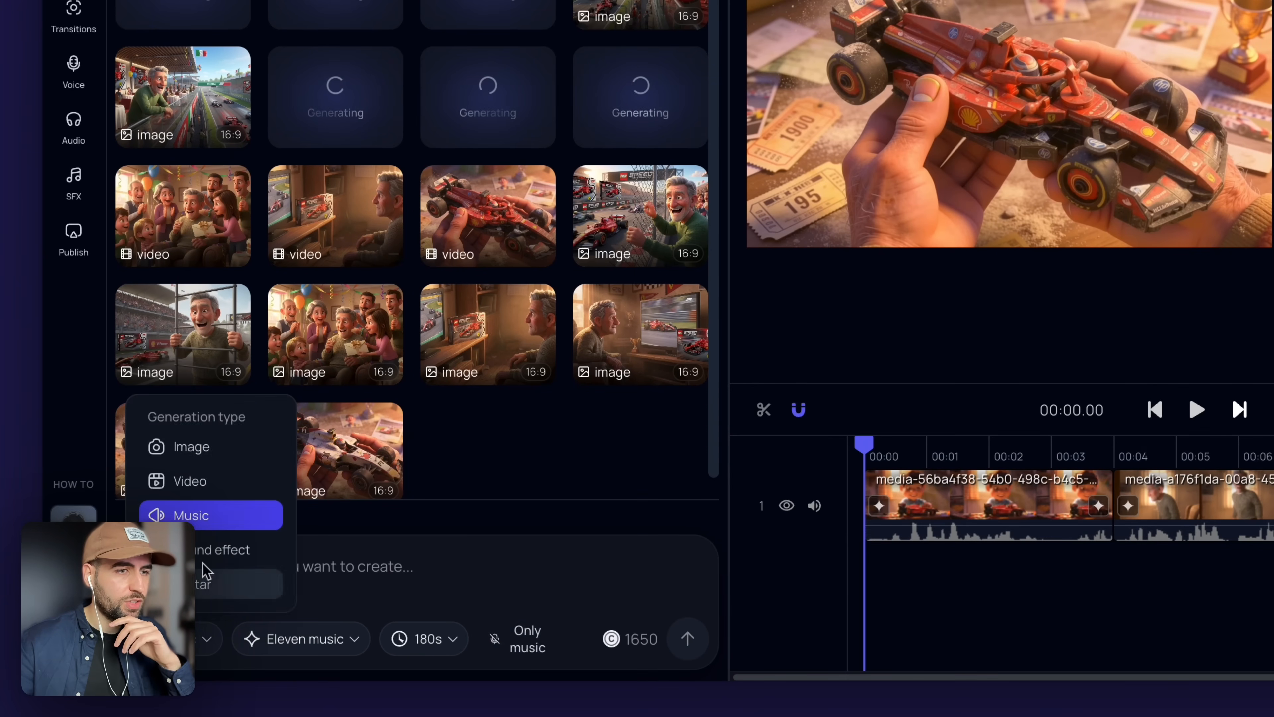
click(411, 647)
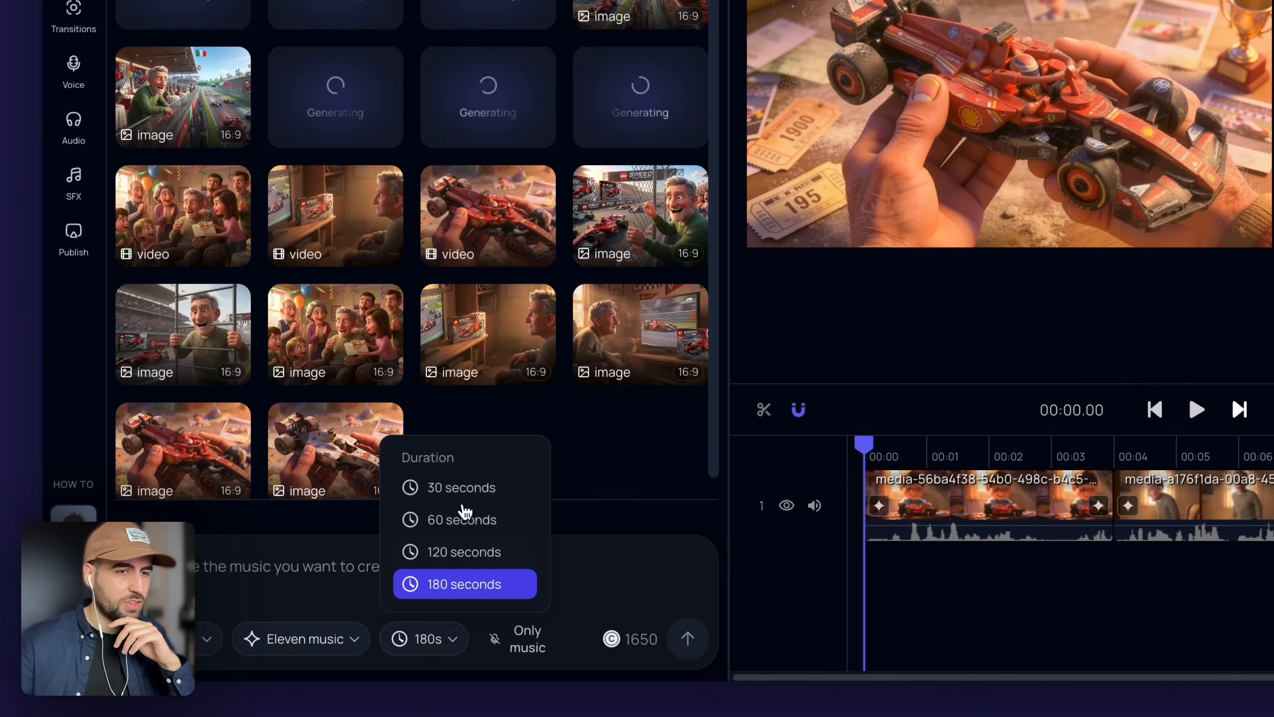
click(459, 489)
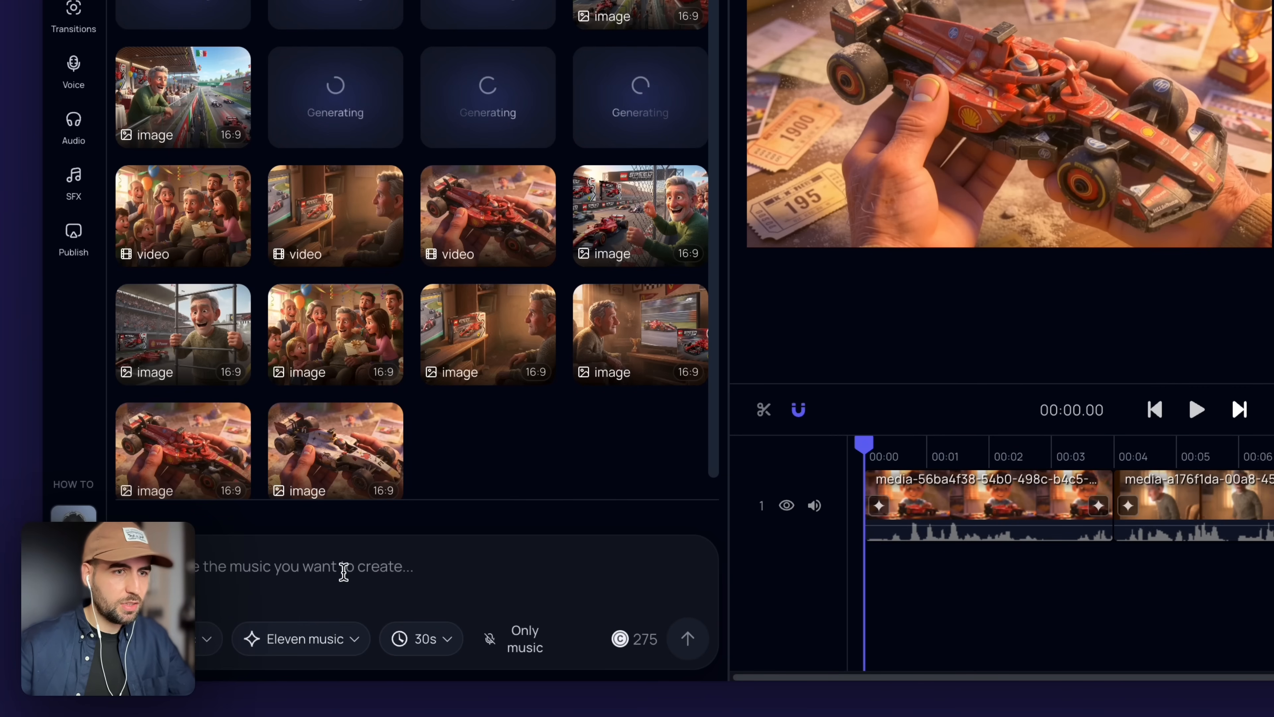
Copy the prompt of the image of worn hands holding the chipped white F1 model car into the music prompt
click(198, 442)
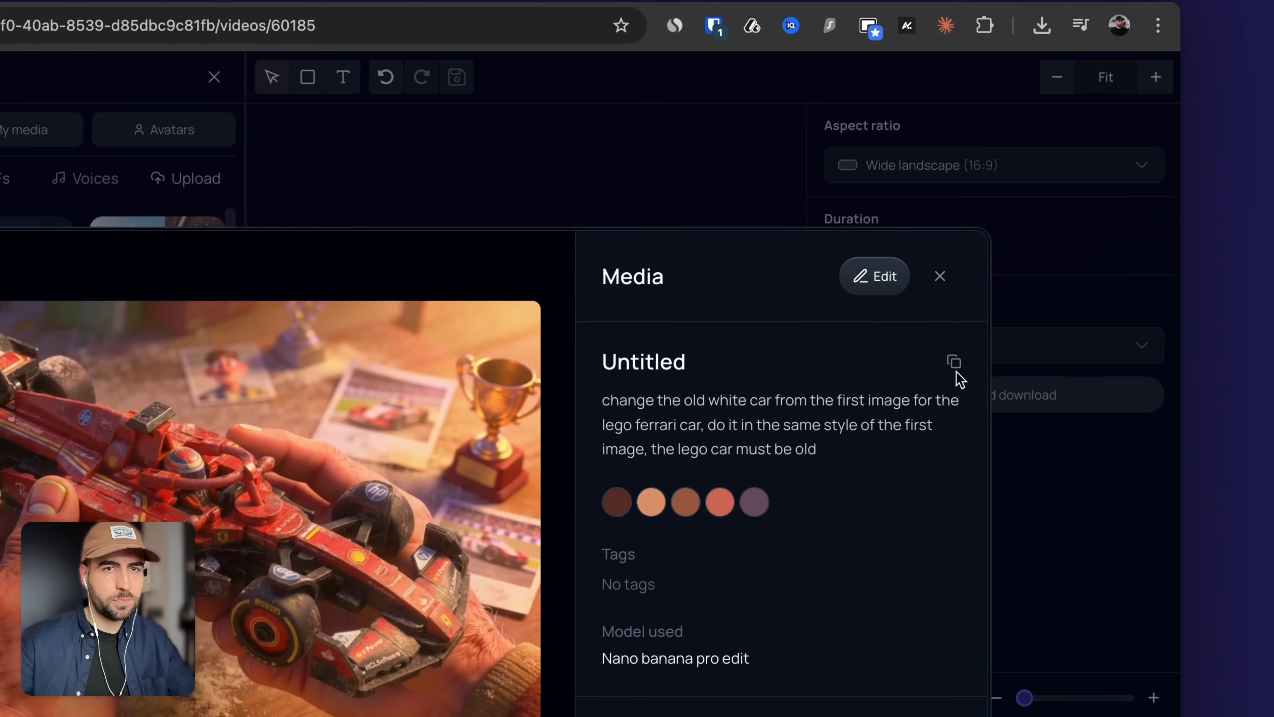
click(954, 362)
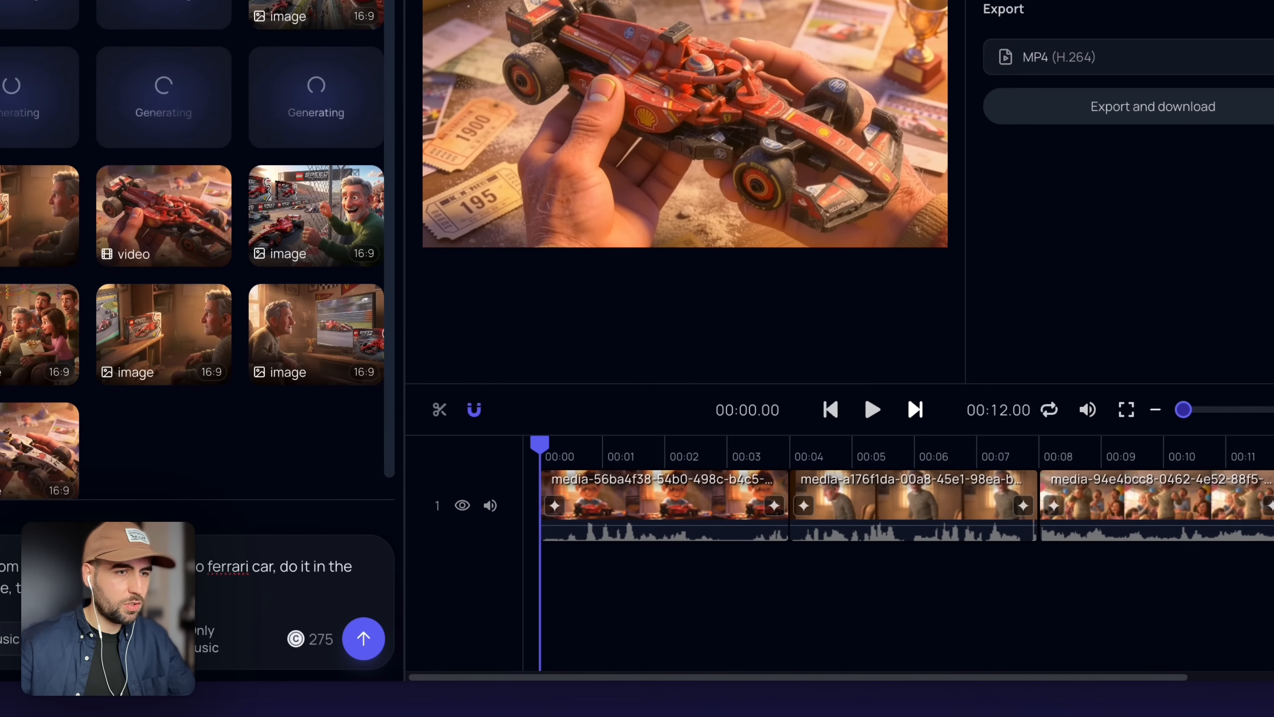
mouse_move(71, 450)
click(26, 426)
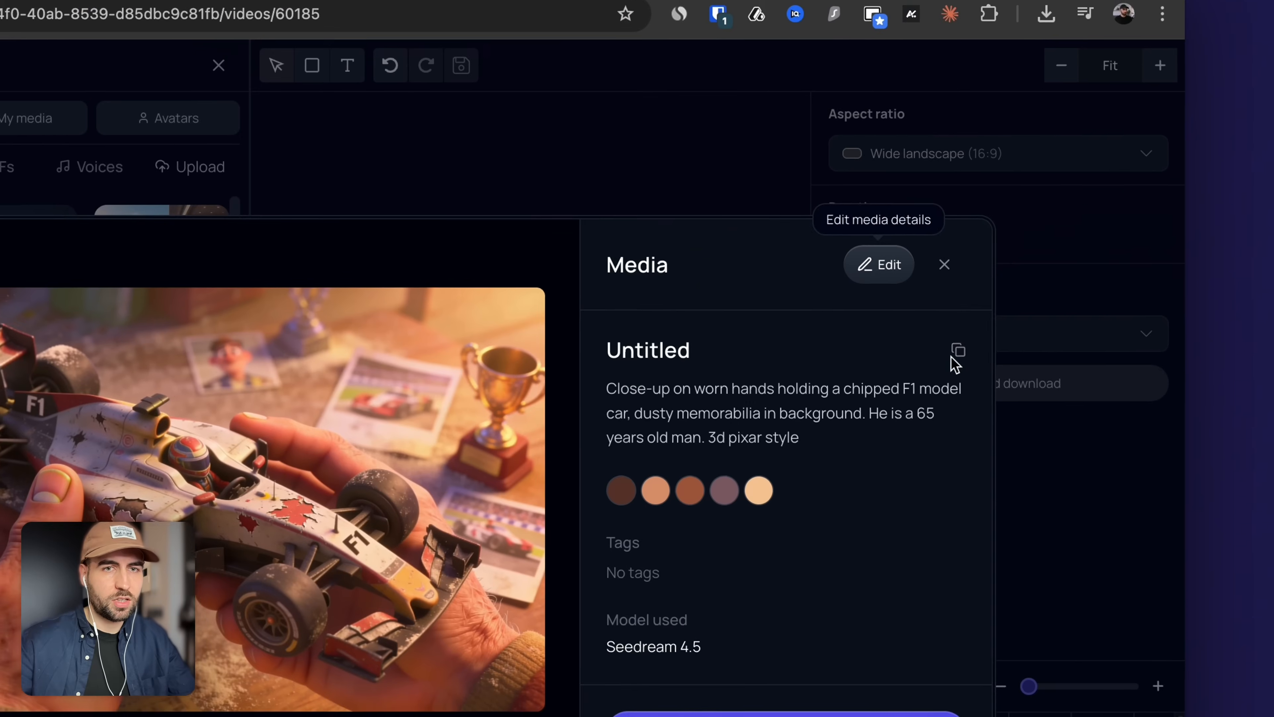
click(953, 356)
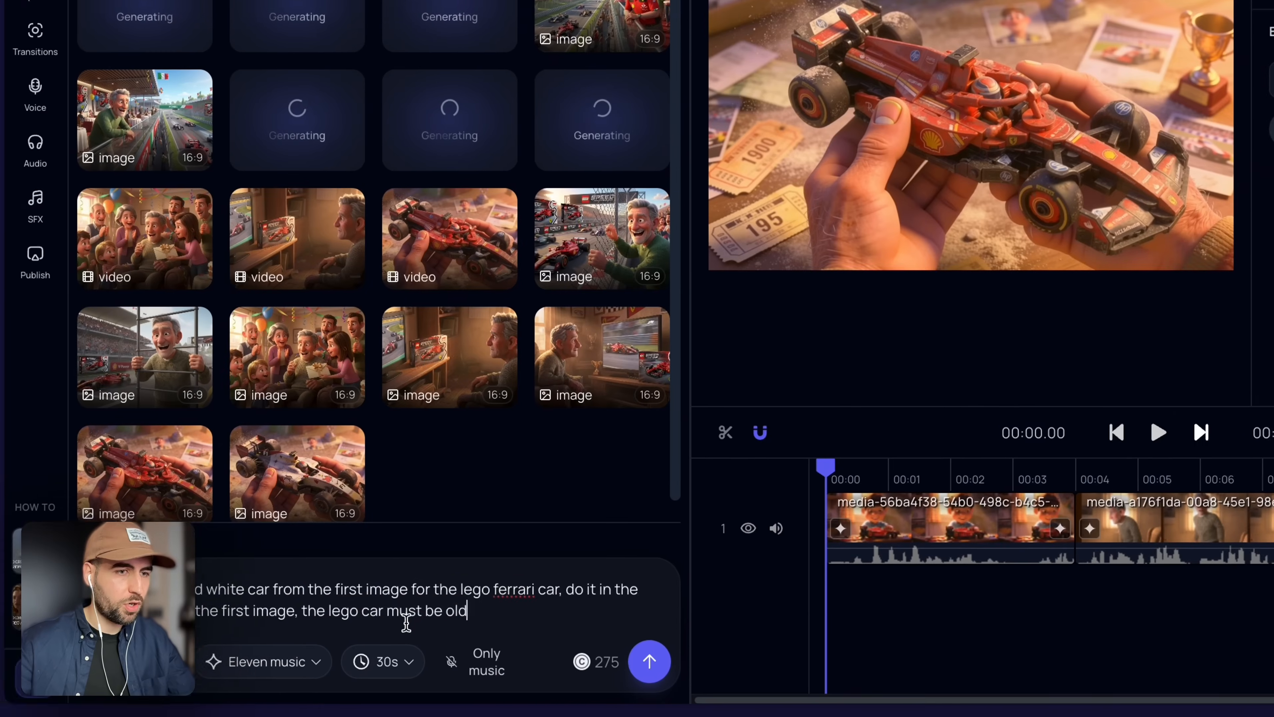
key(ctrl+v)
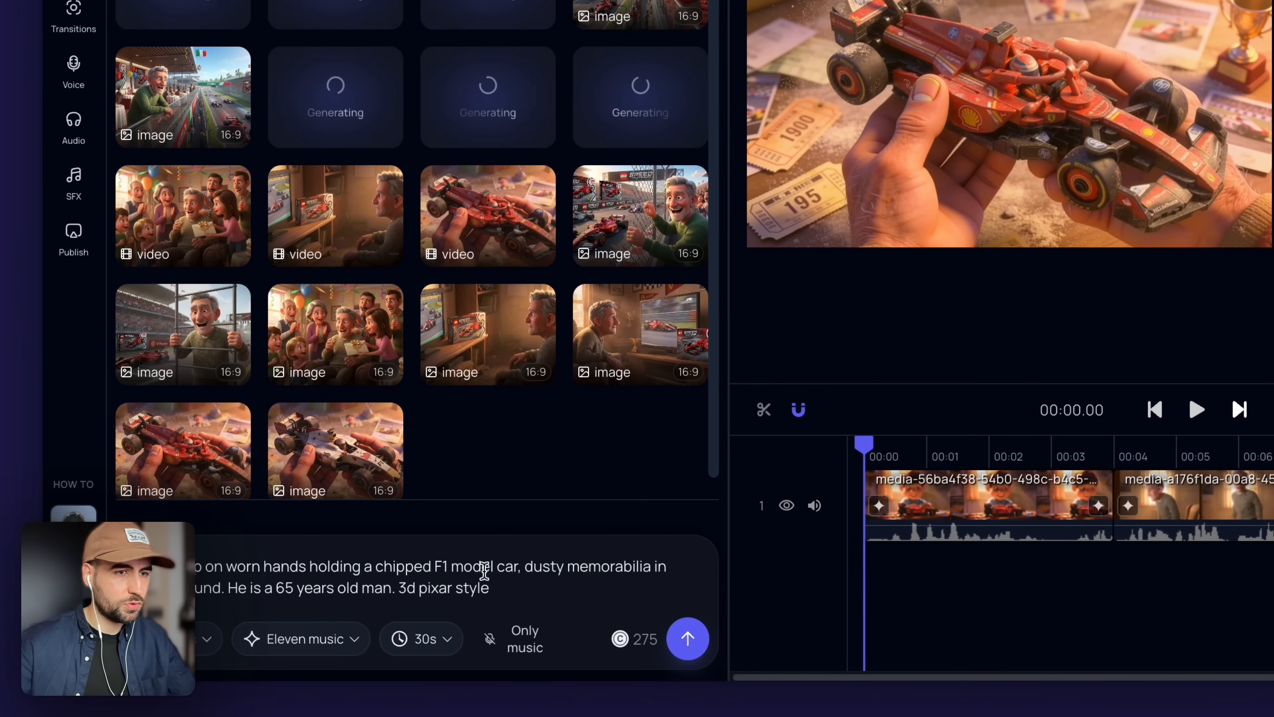
Rewrite the music prompt's beginning as "soundtrack for a trailer of a 3d pixar style movie, where a 65 years old man"
drag(534, 568, 145, 560)
text(Soundtrack for a tr)
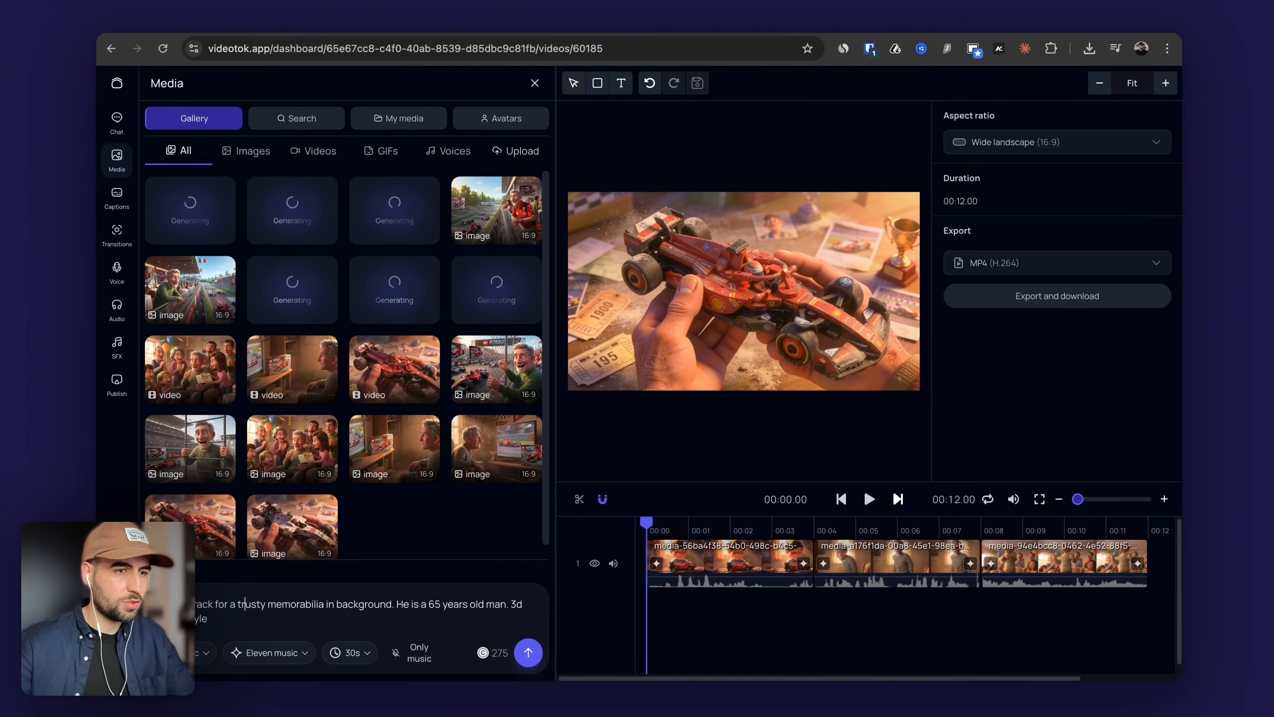
text(ailer of a)
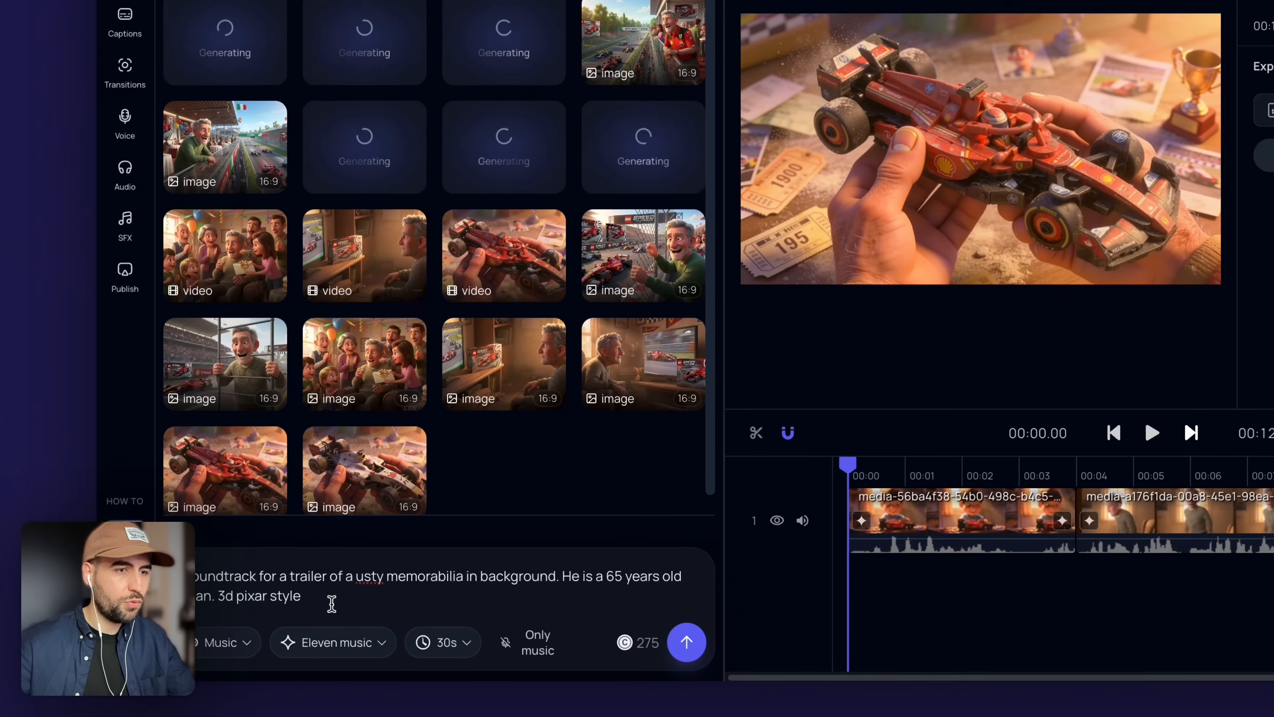
drag(268, 624, 182, 620)
key(BackSpace)
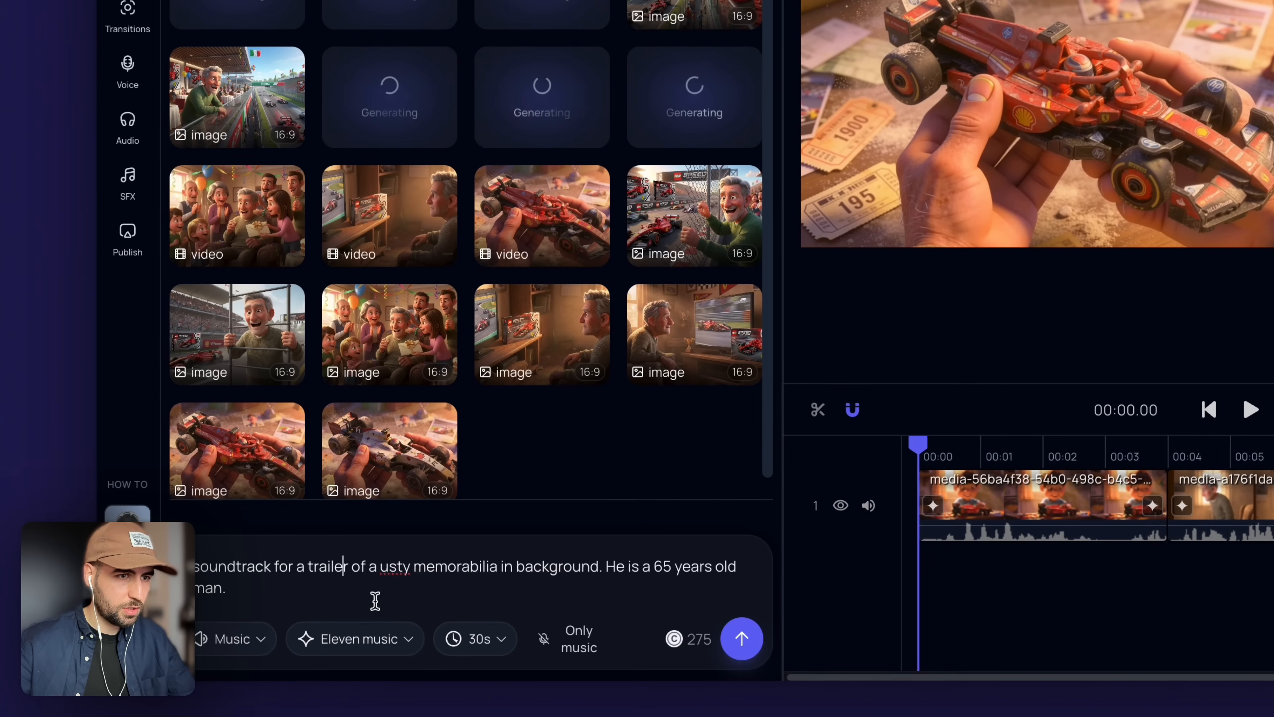
click(379, 566)
key(super+v)
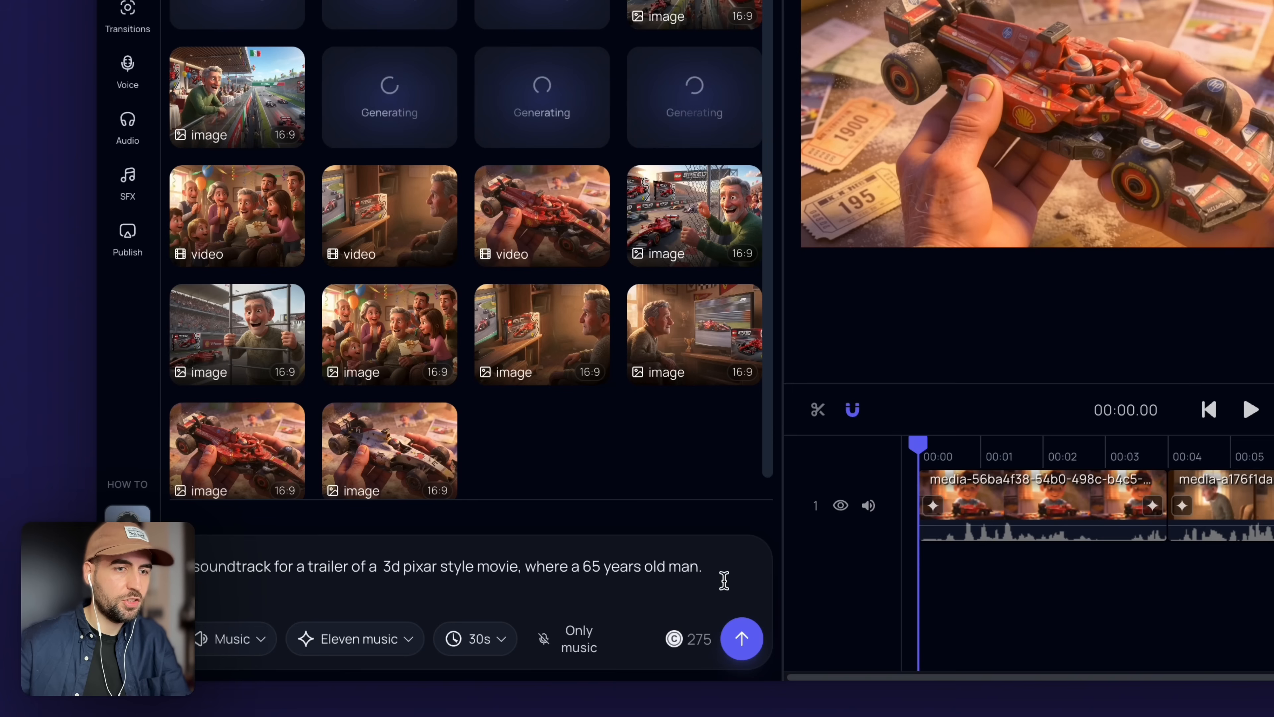
Complete the music prompt with "dreams to watch once in his life the formula 1" and generate the 30-second track
text(ams to wa)
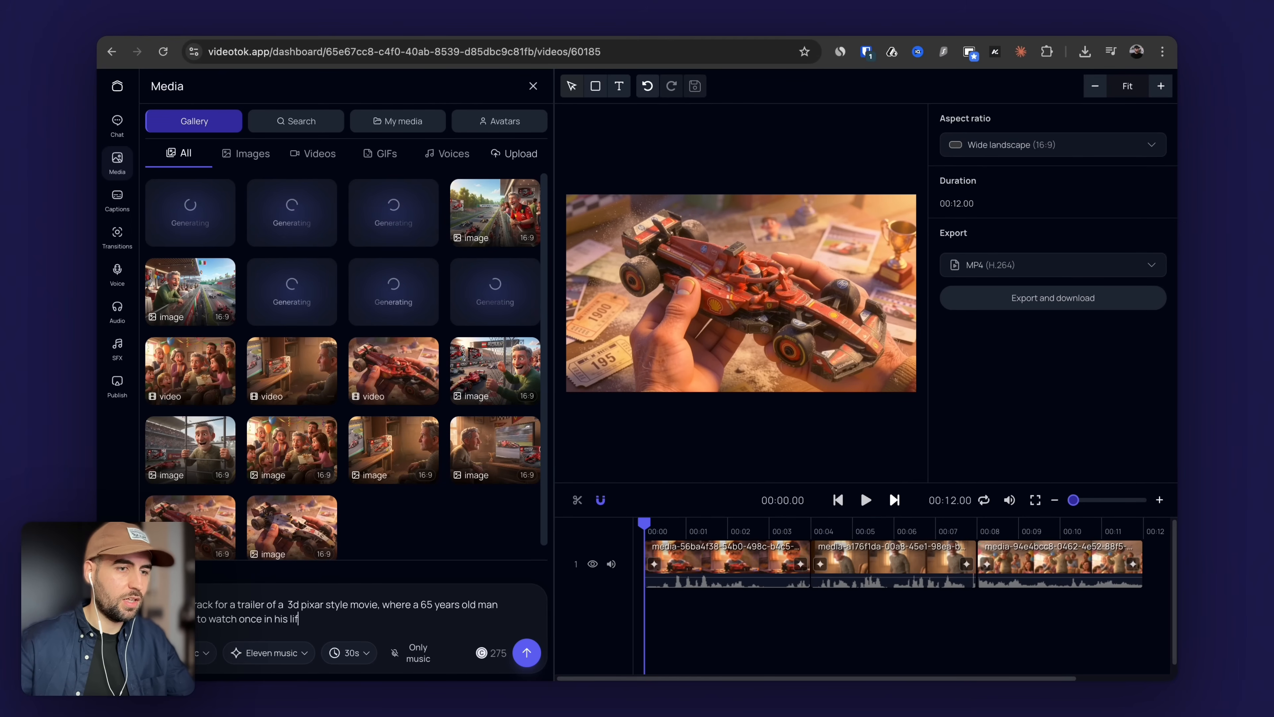
text(la 1)
click(321, 619)
key(BackSpace)
key(BackSpace)
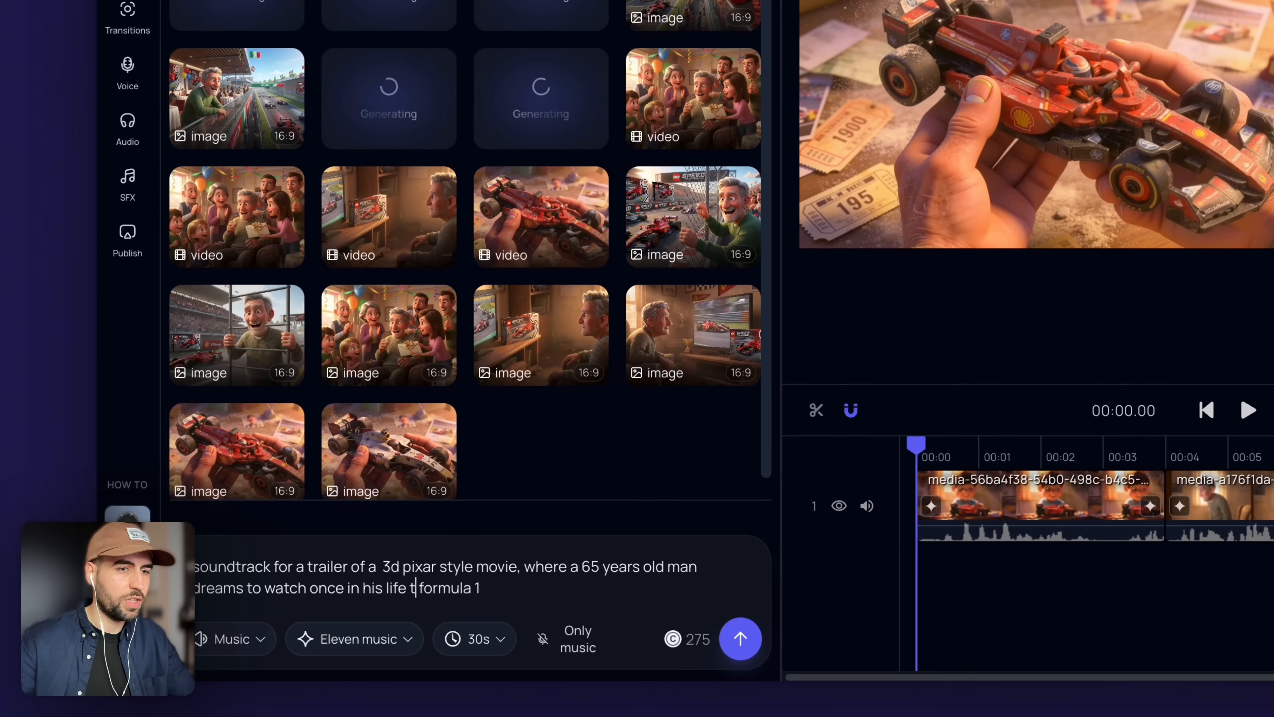
text(he)
key(super+a)
click(744, 641)
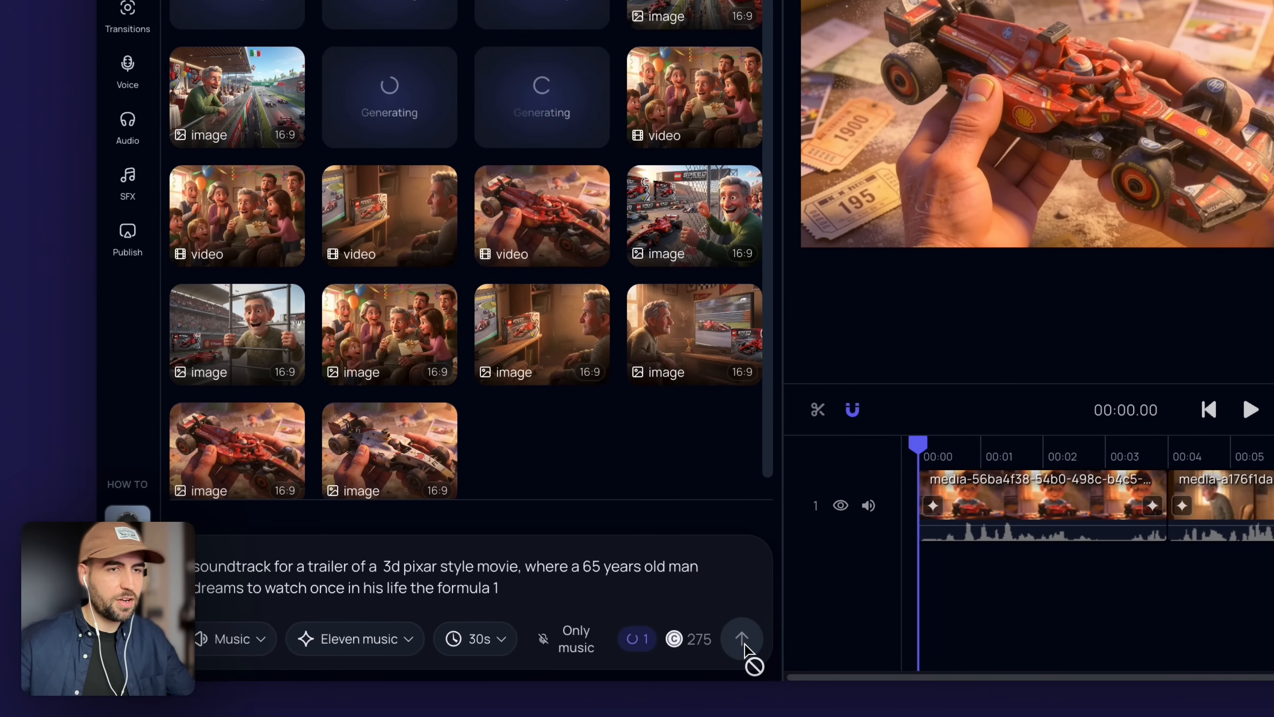
Set the music duration to 60 seconds and generate another track from the same prompt
click(476, 639)
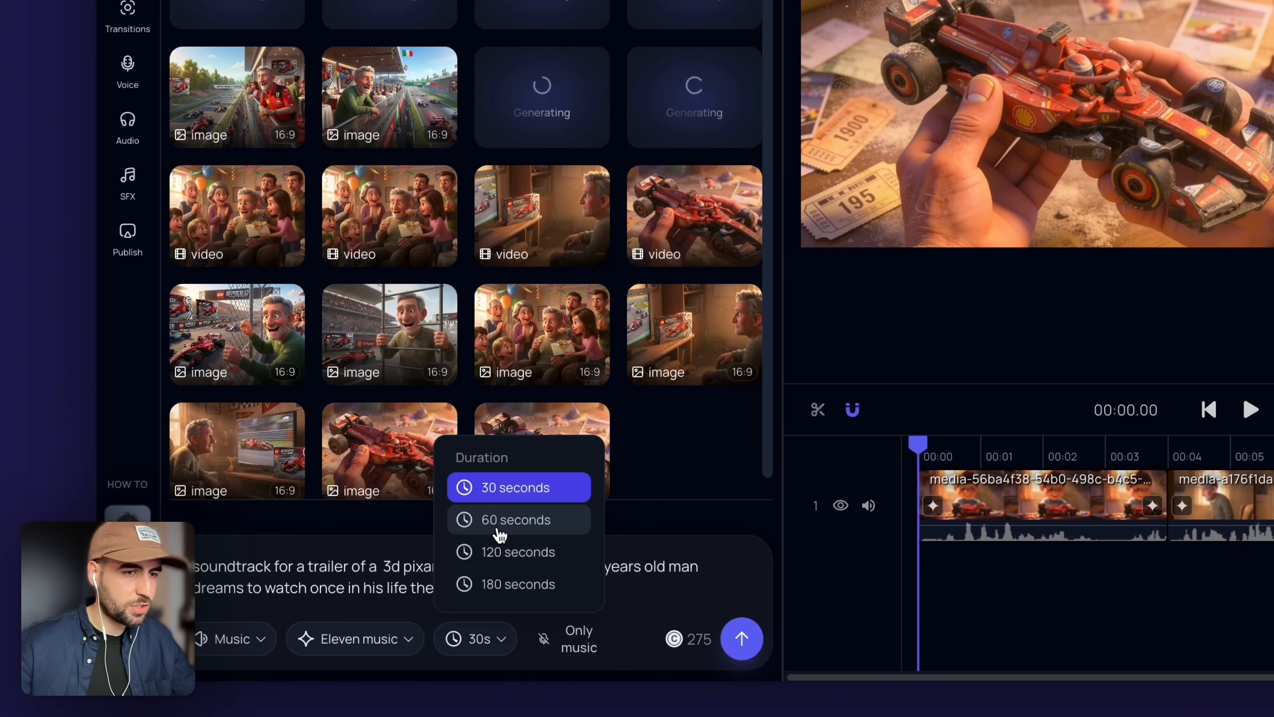
click(501, 520)
click(738, 640)
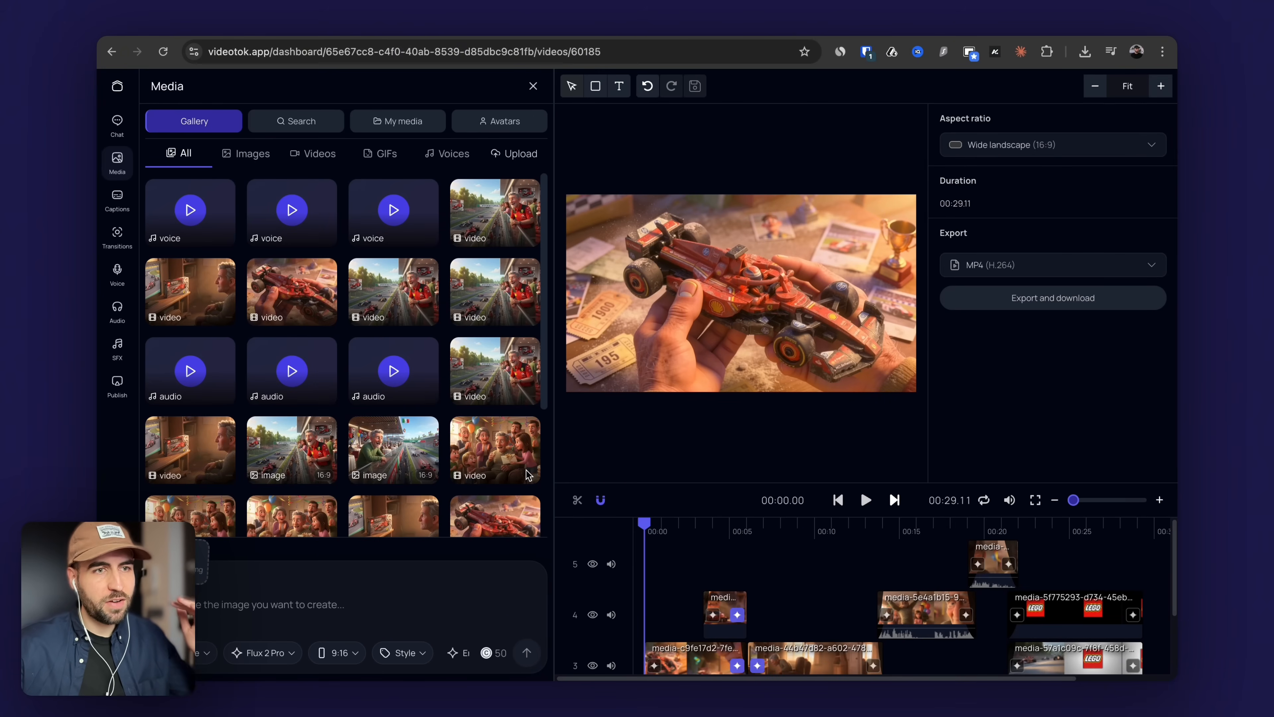
Enlarge the timeline area to show all five tracks and scrub through the assembled video
scroll(476, 422, down, 4)
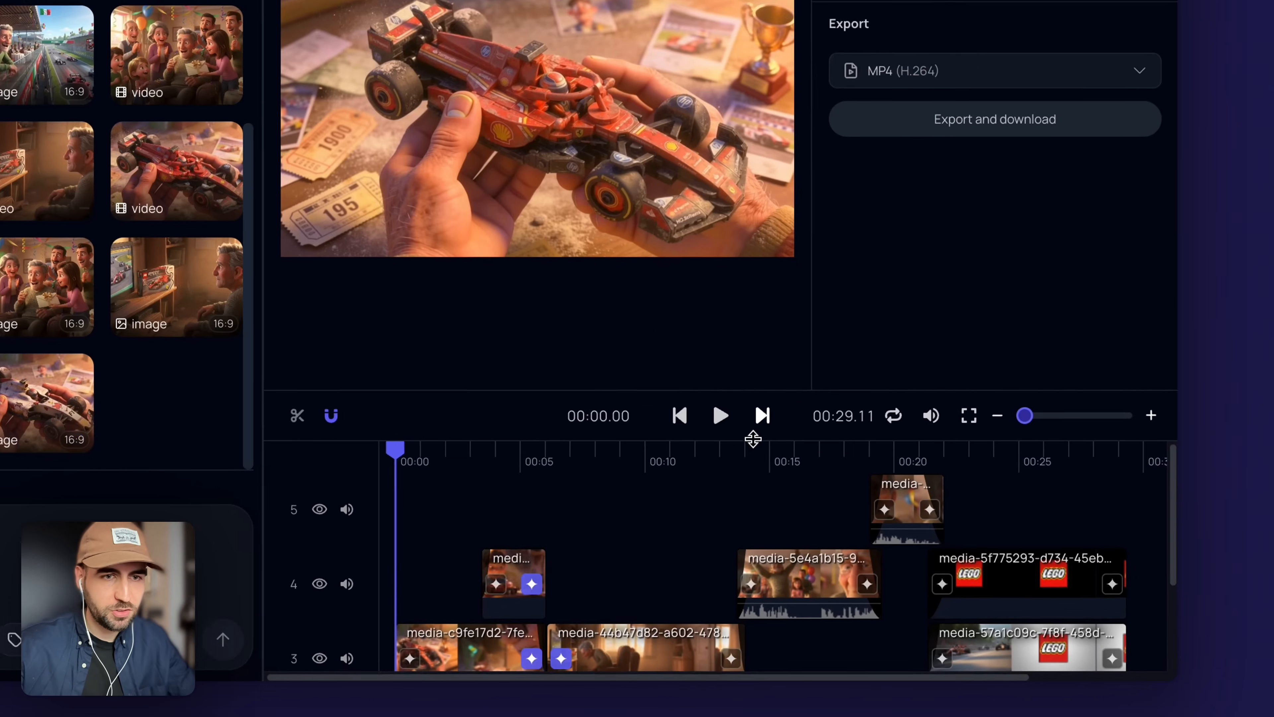
drag(887, 518, 887, 429)
drag(742, 302, 747, 274)
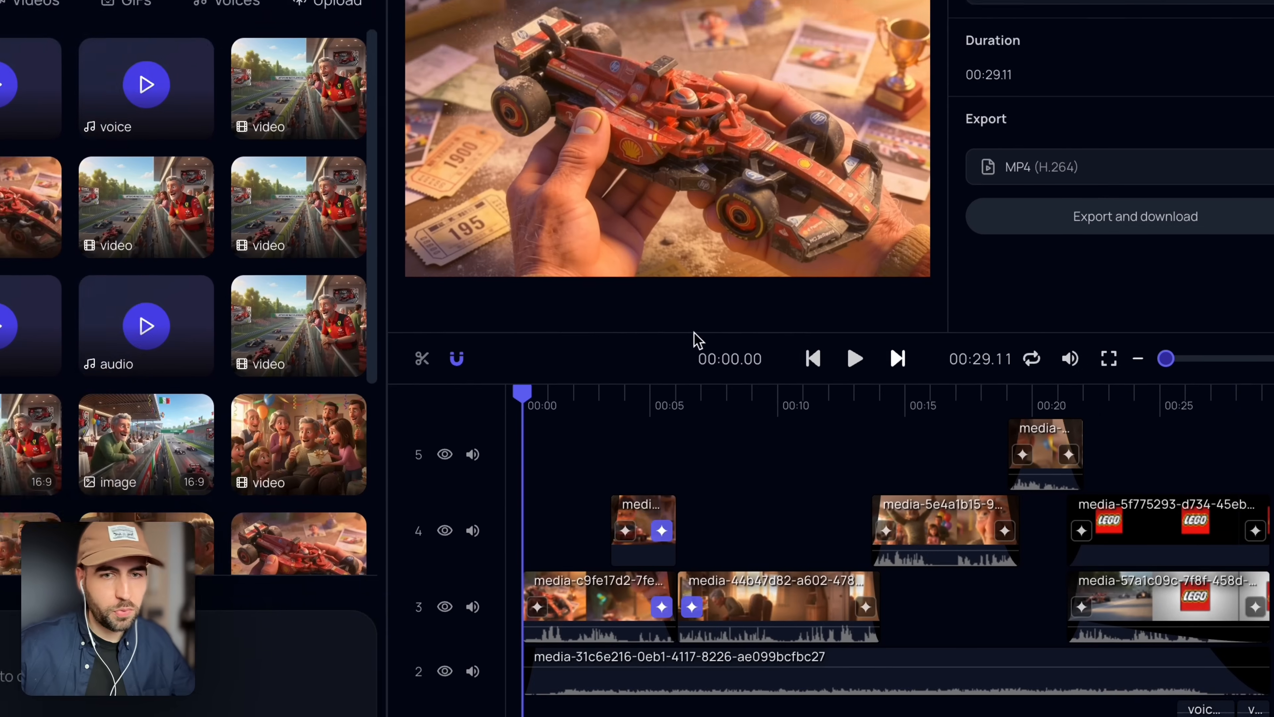
drag(1131, 405, 1188, 405)
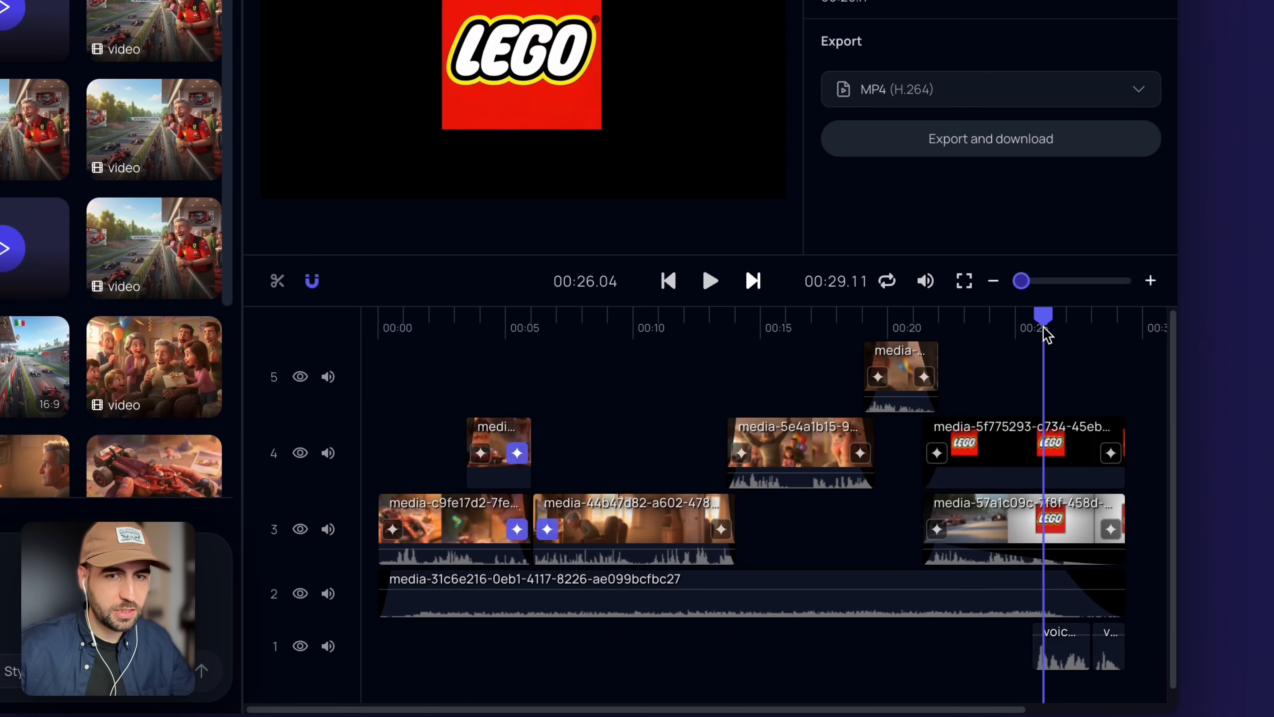
drag(1045, 334, 368, 379)
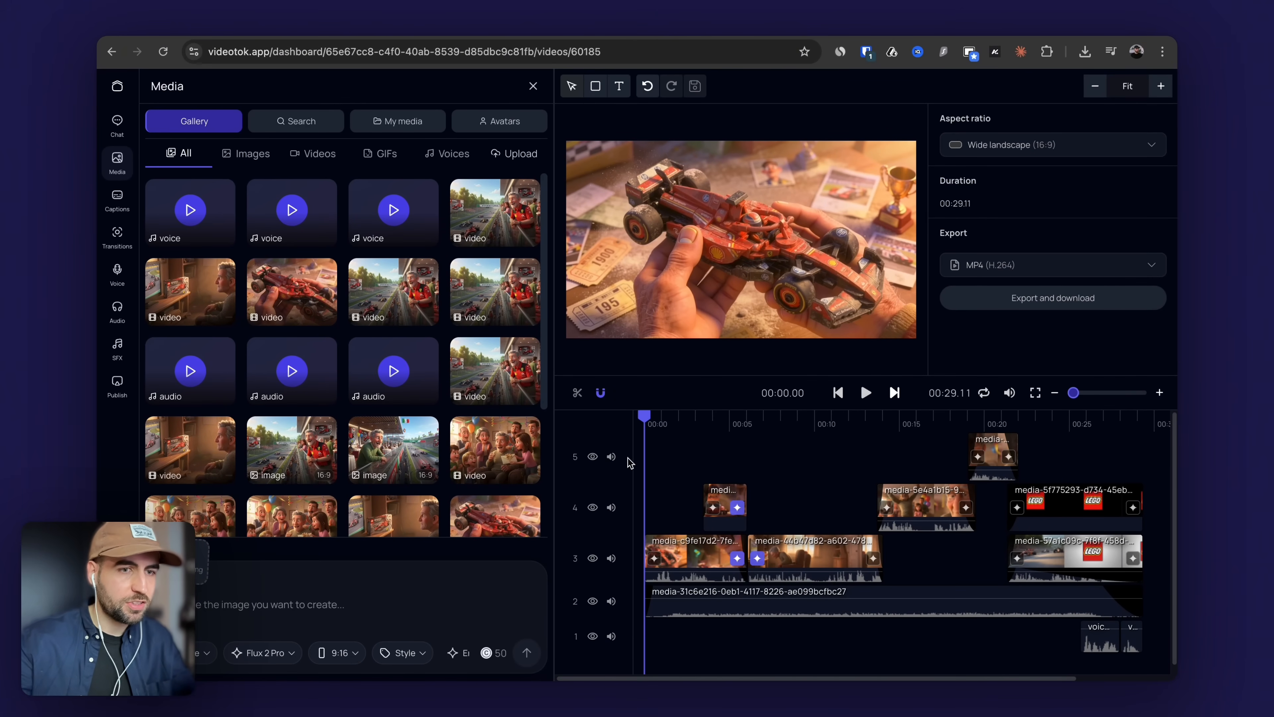
Examine the overlap of the opening clips on the timeline and the exit animation set on the first track 3 clip
click(676, 549)
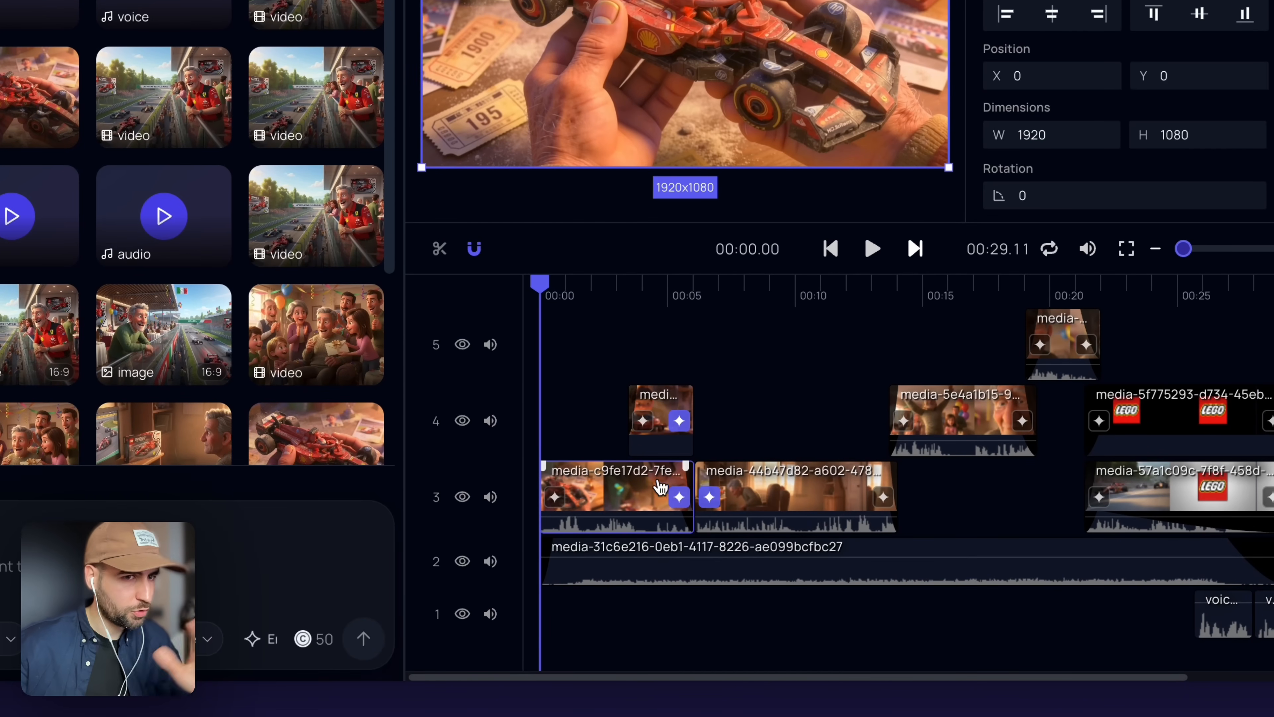
drag(595, 288, 647, 299)
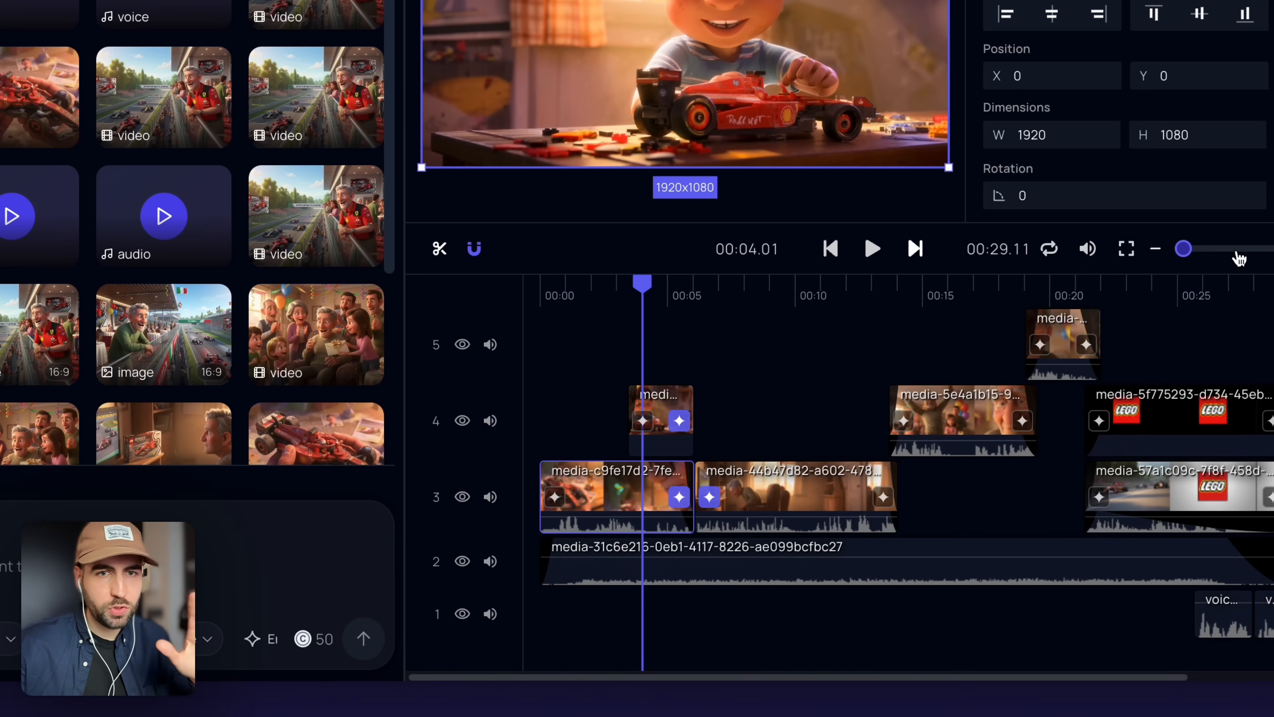
drag(1238, 251, 1265, 253)
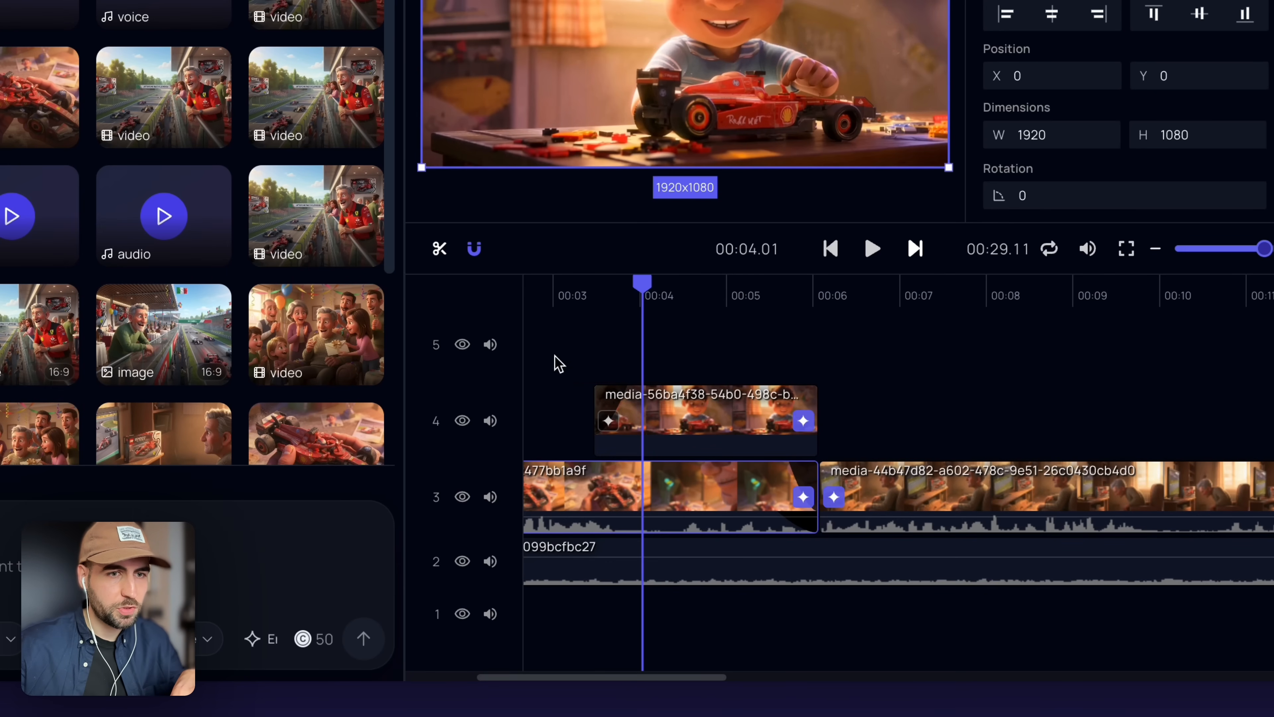
drag(569, 295, 946, 342)
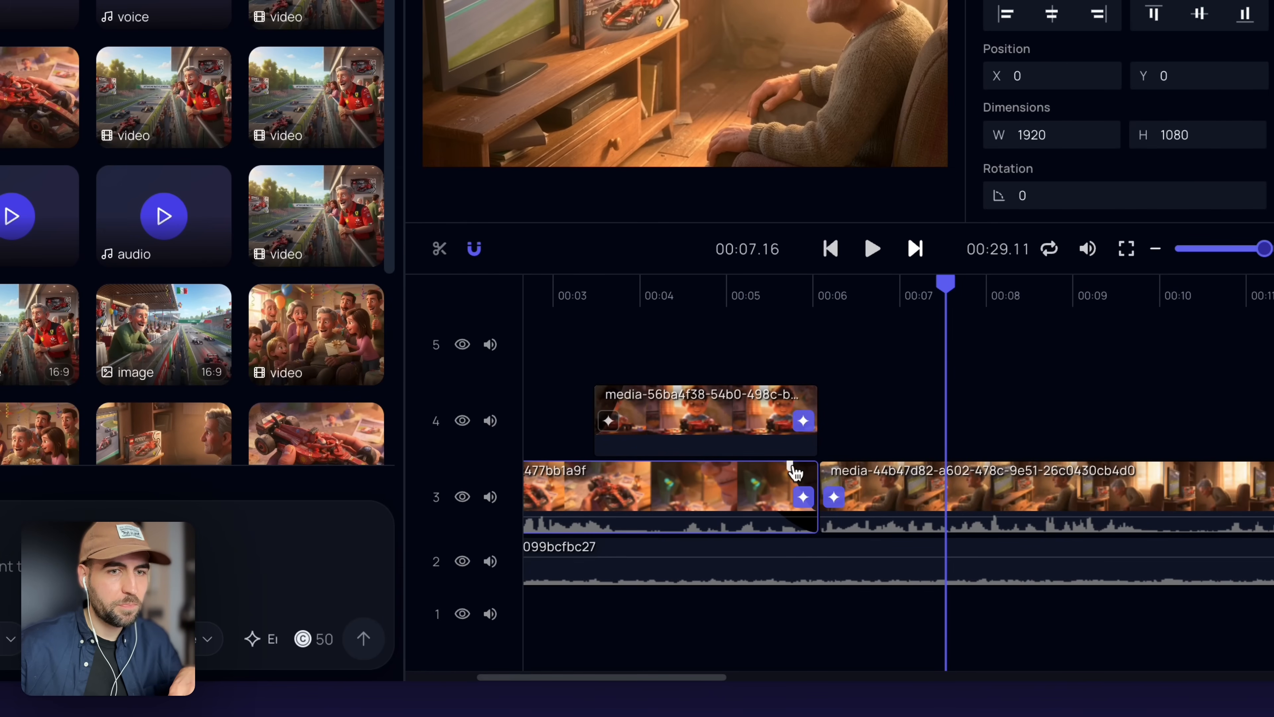
click(803, 498)
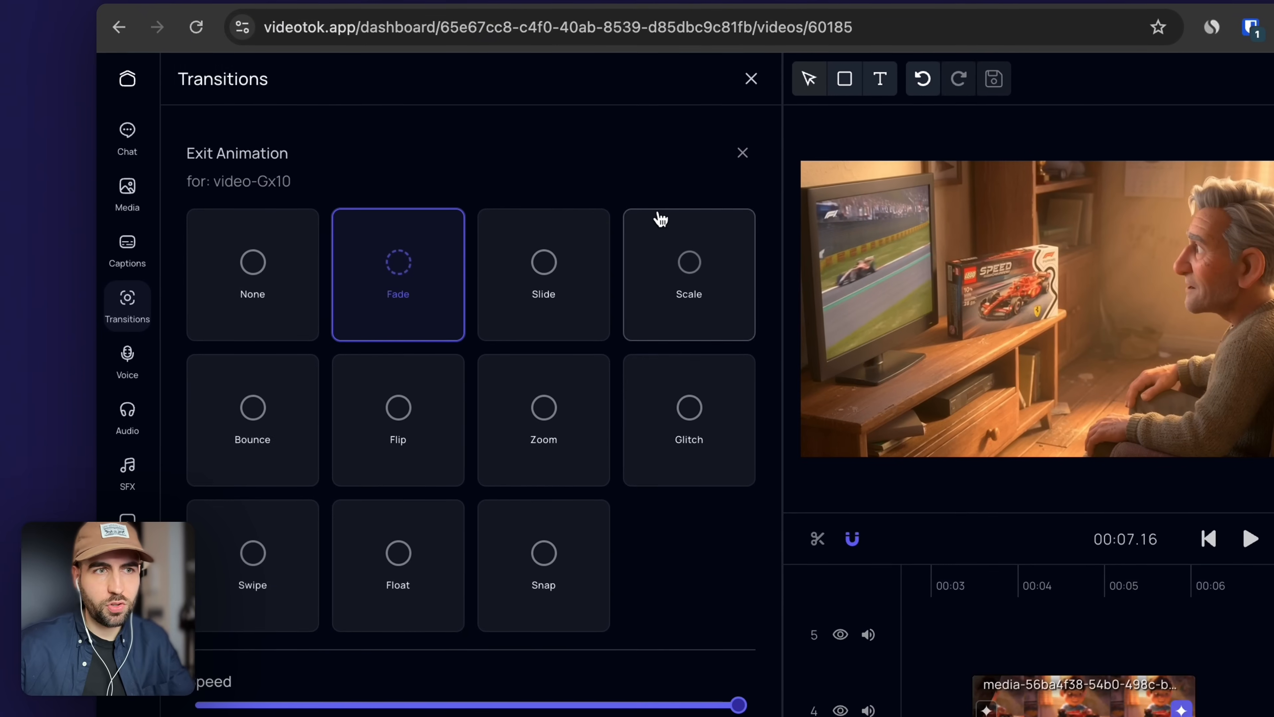
click(743, 154)
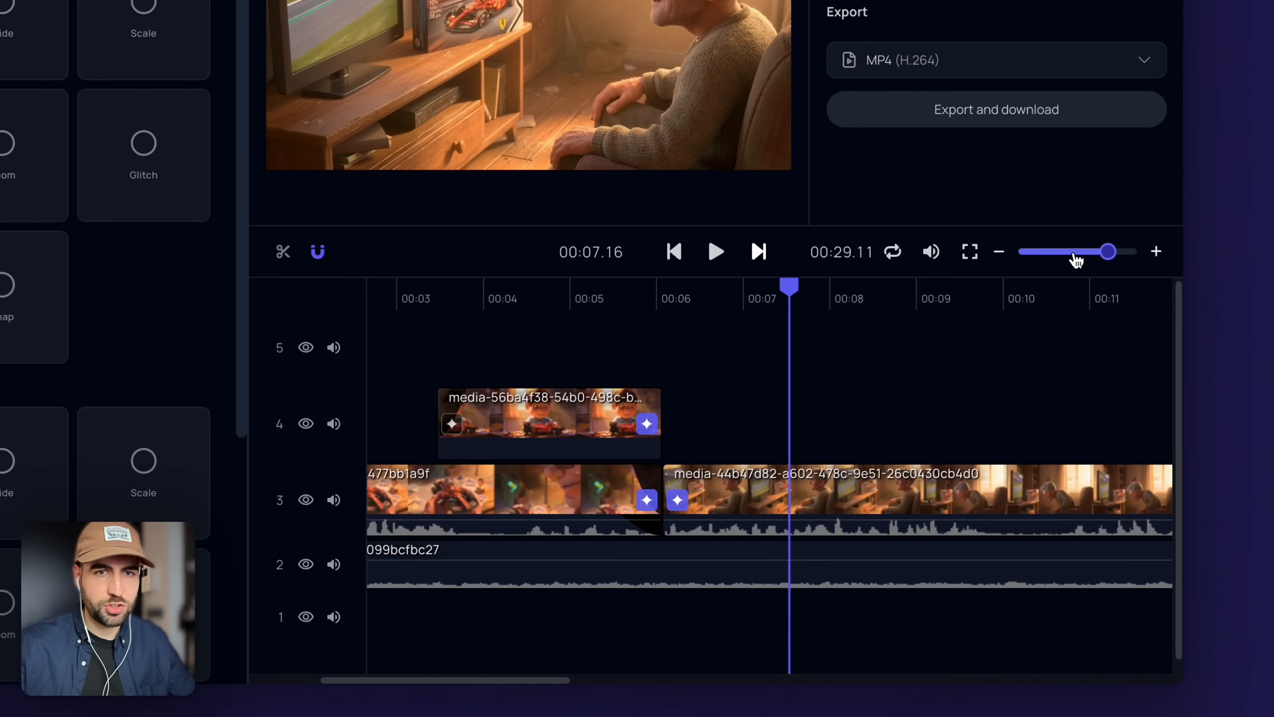
Examine the closing section of the timeline and the two stacked clips that end with the LEGO logo
drag(1074, 252, 1022, 249)
drag(705, 296, 953, 317)
drag(966, 316, 985, 345)
click(1037, 445)
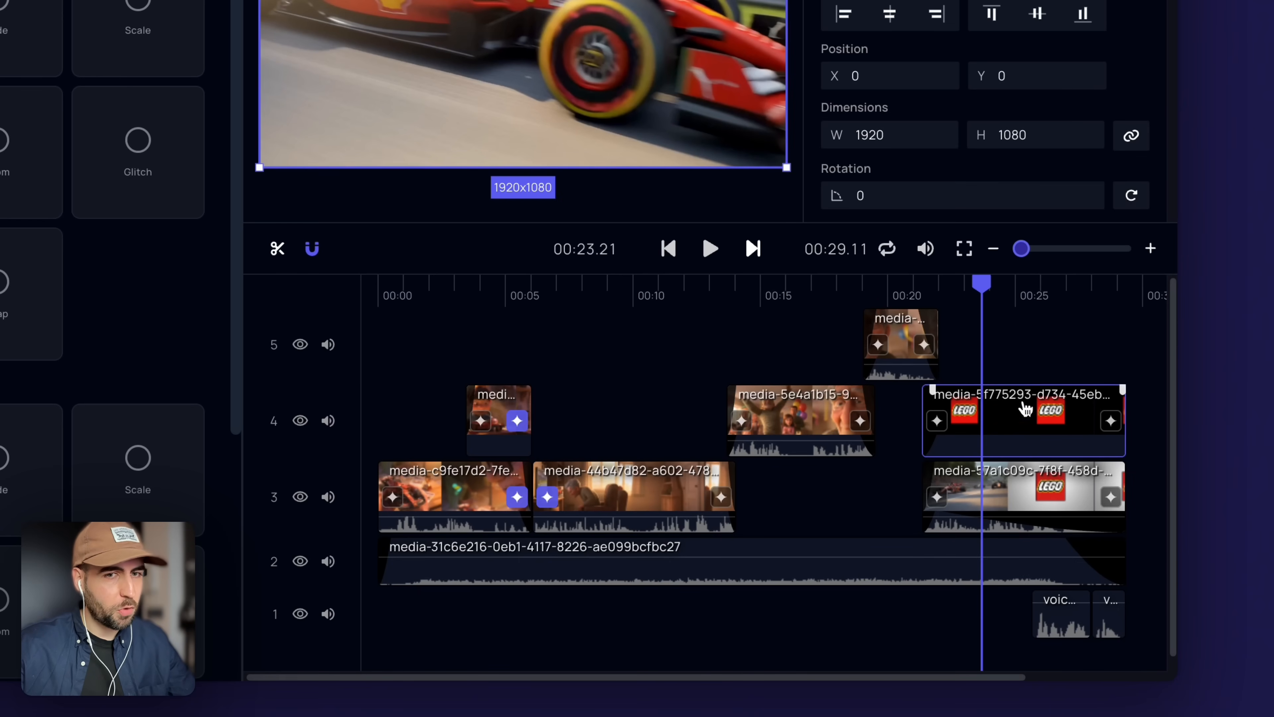
click(995, 491)
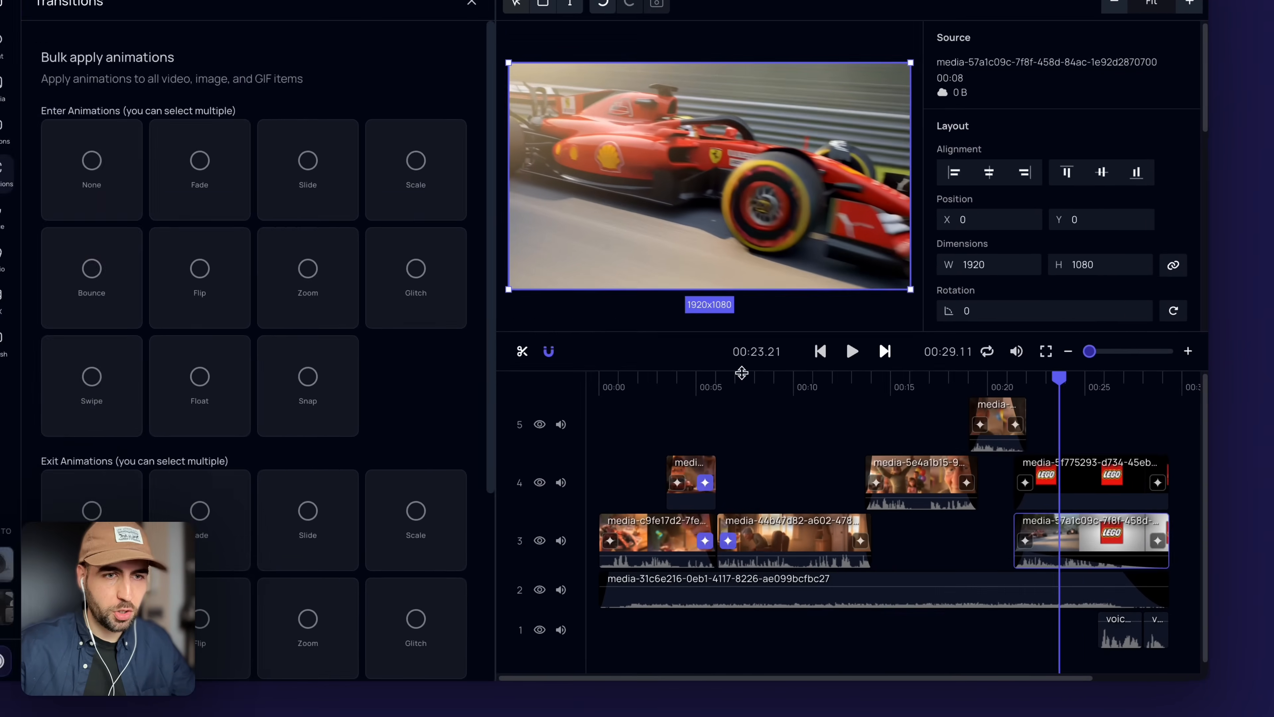
Reopen the media gallery and play the assembled video from the start to its end
click(648, 419)
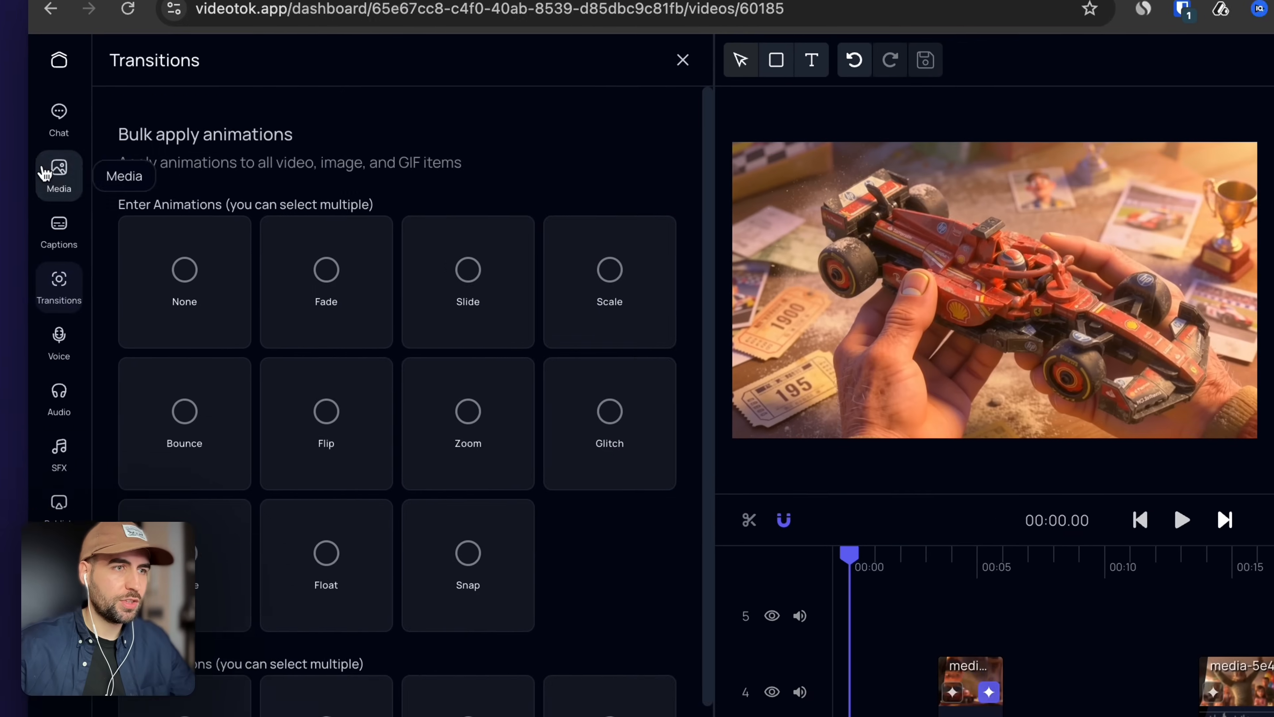
click(46, 173)
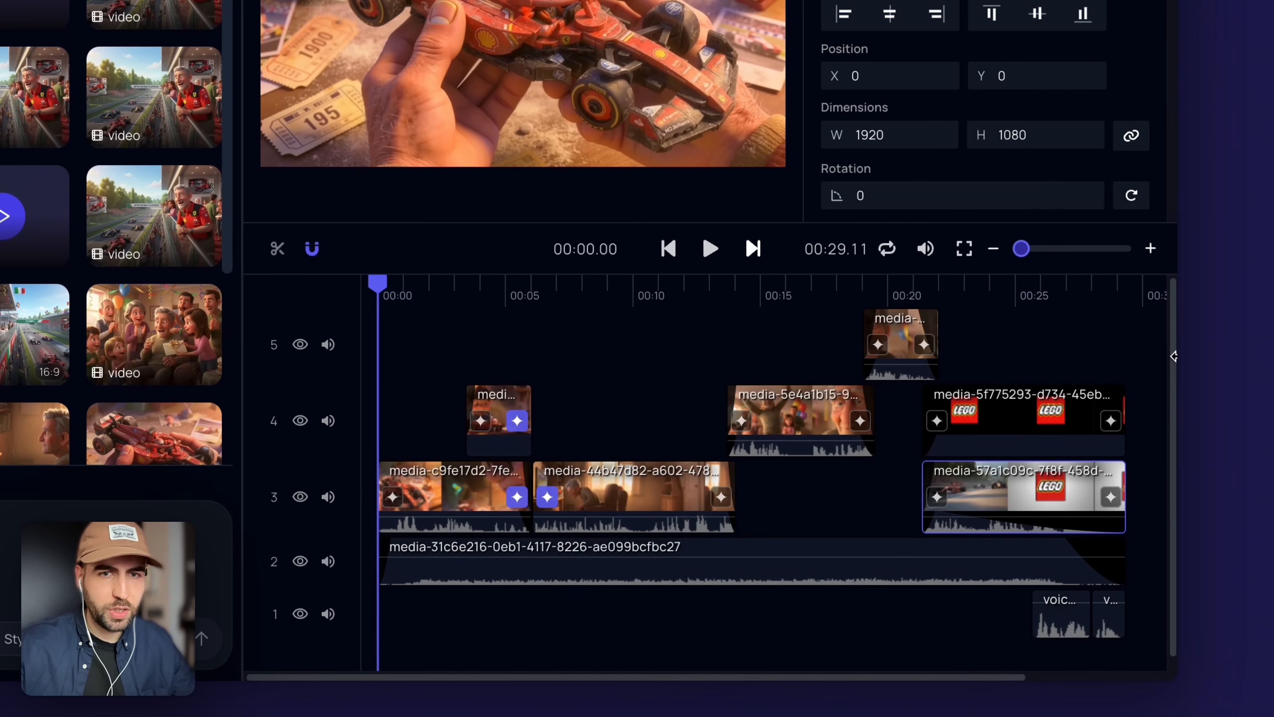
click(1128, 297)
drag(1128, 300, 316, 260)
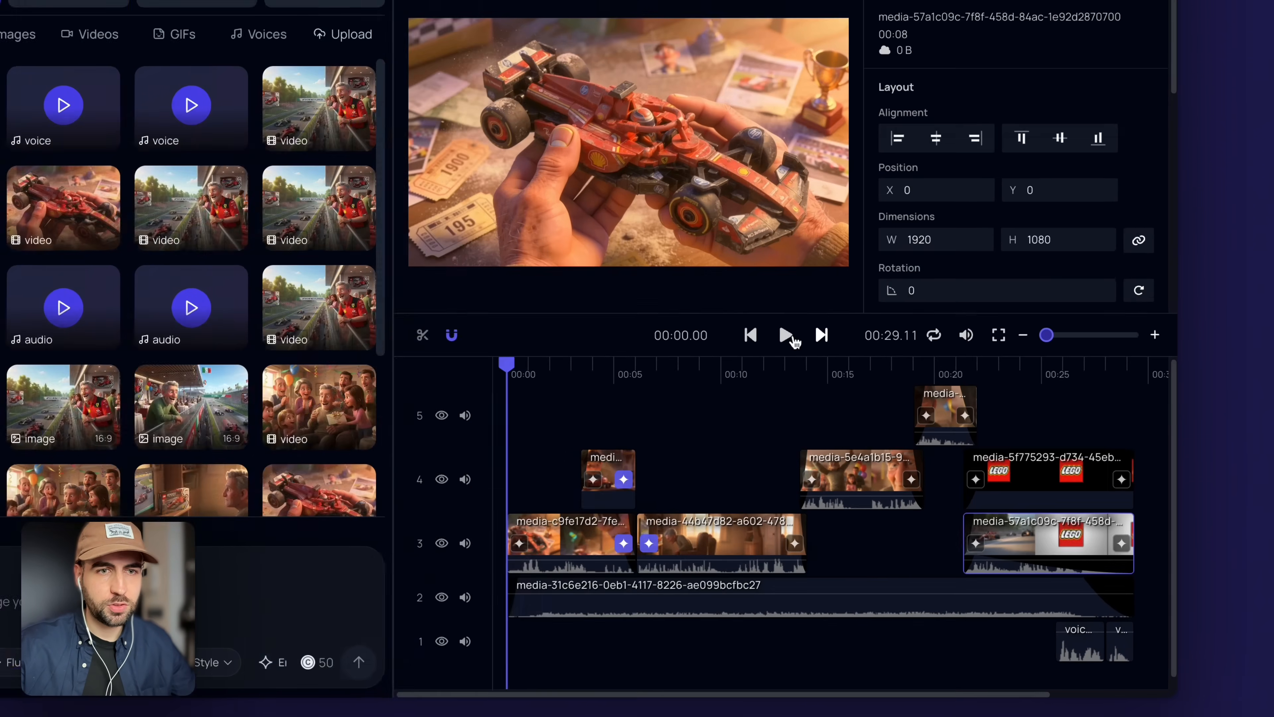
click(867, 393)
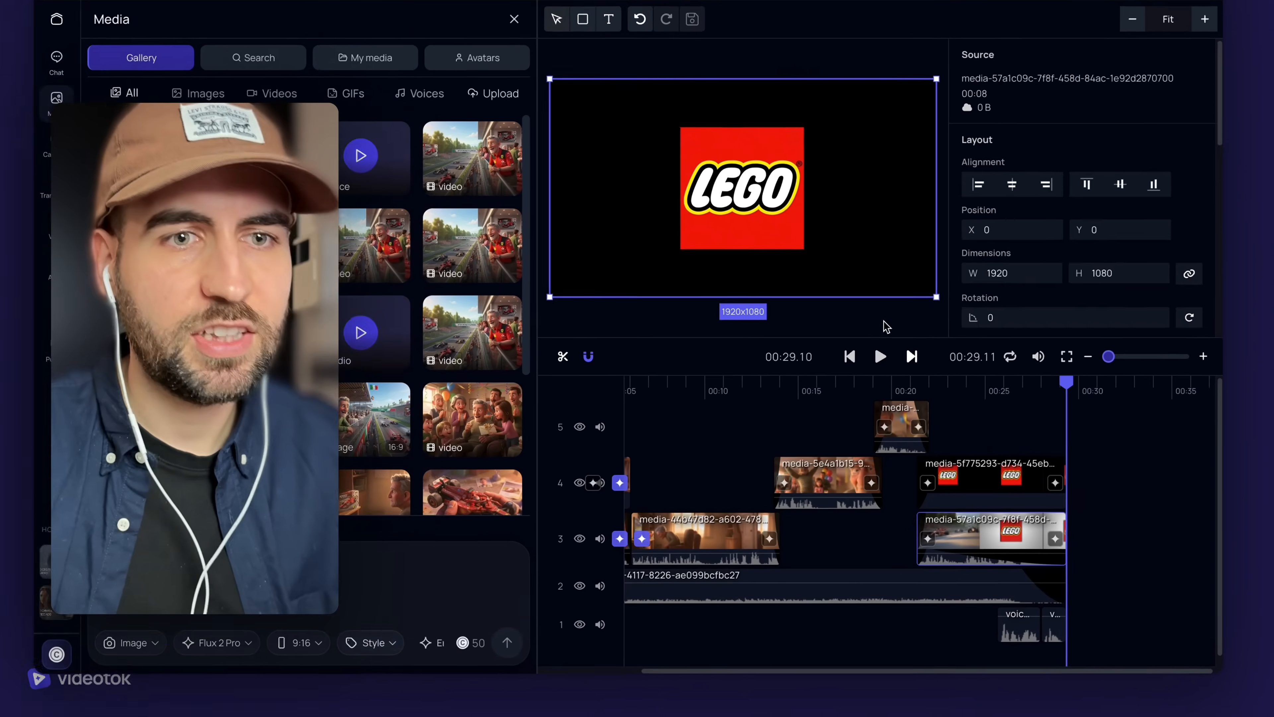
click(980, 365)
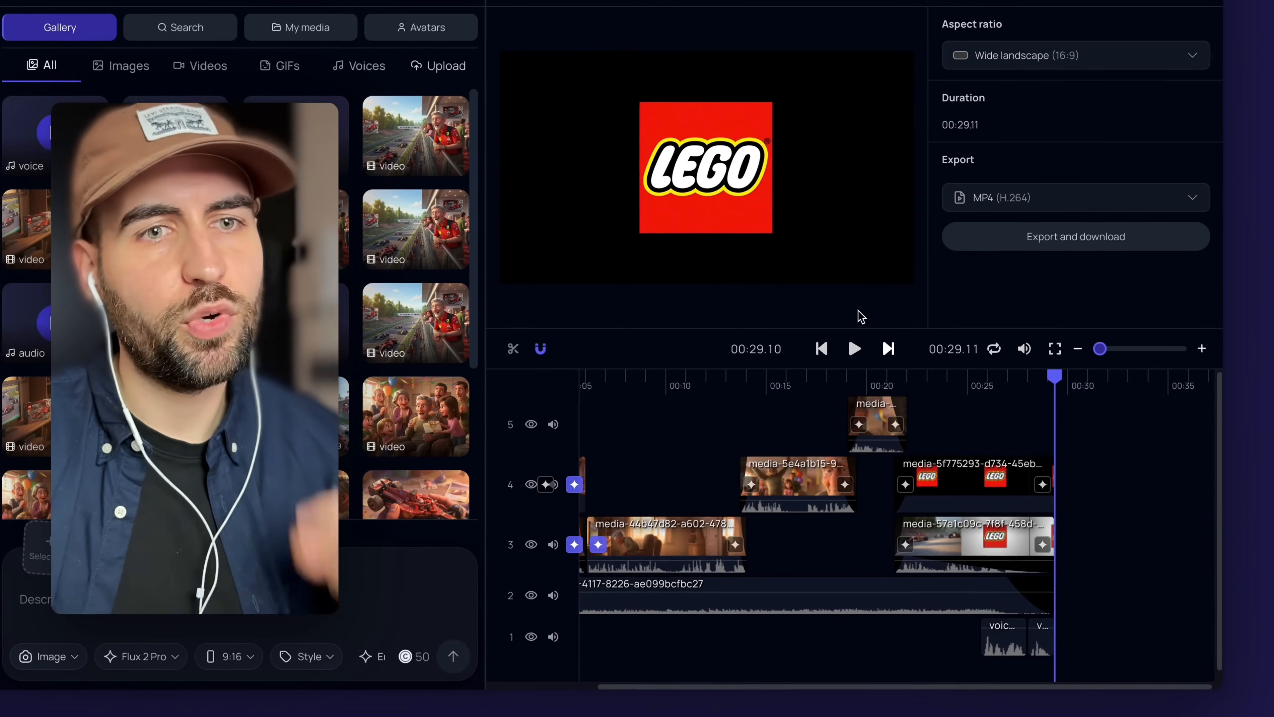